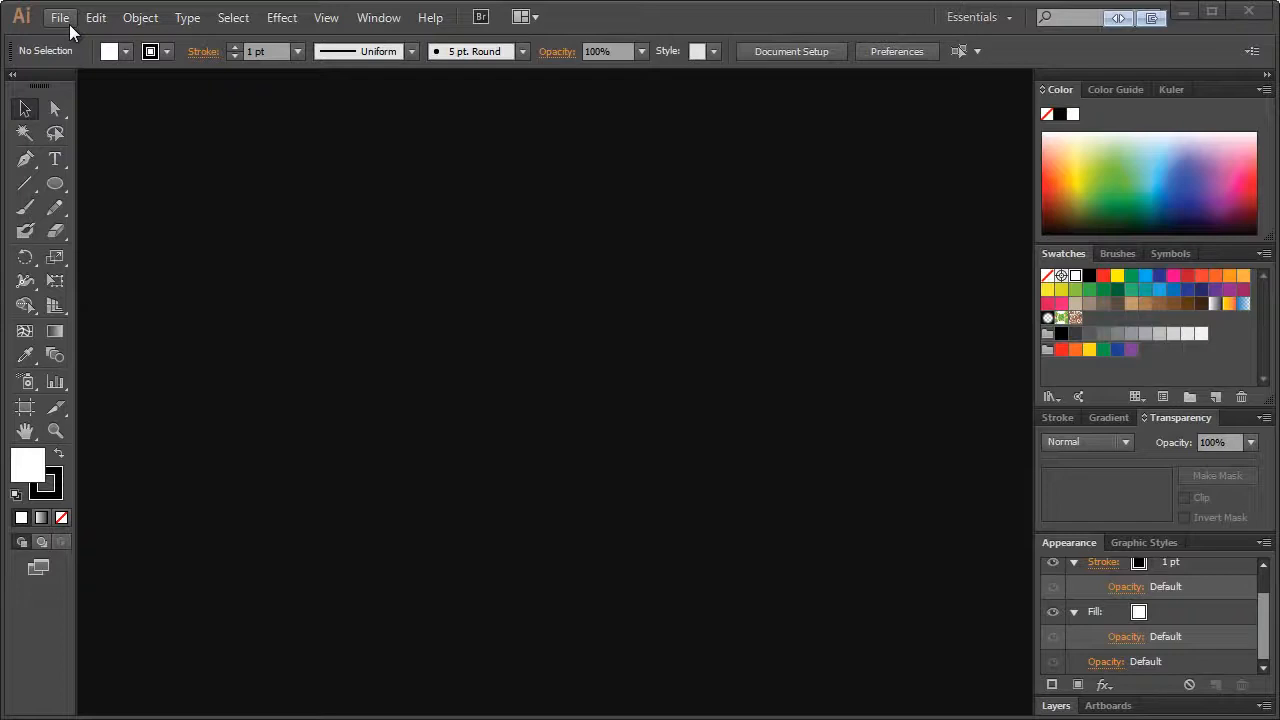
Create a new document named Logo Project, 750 pt wide and 500 pt high
left_click(69, 24)
left_click(70, 42)
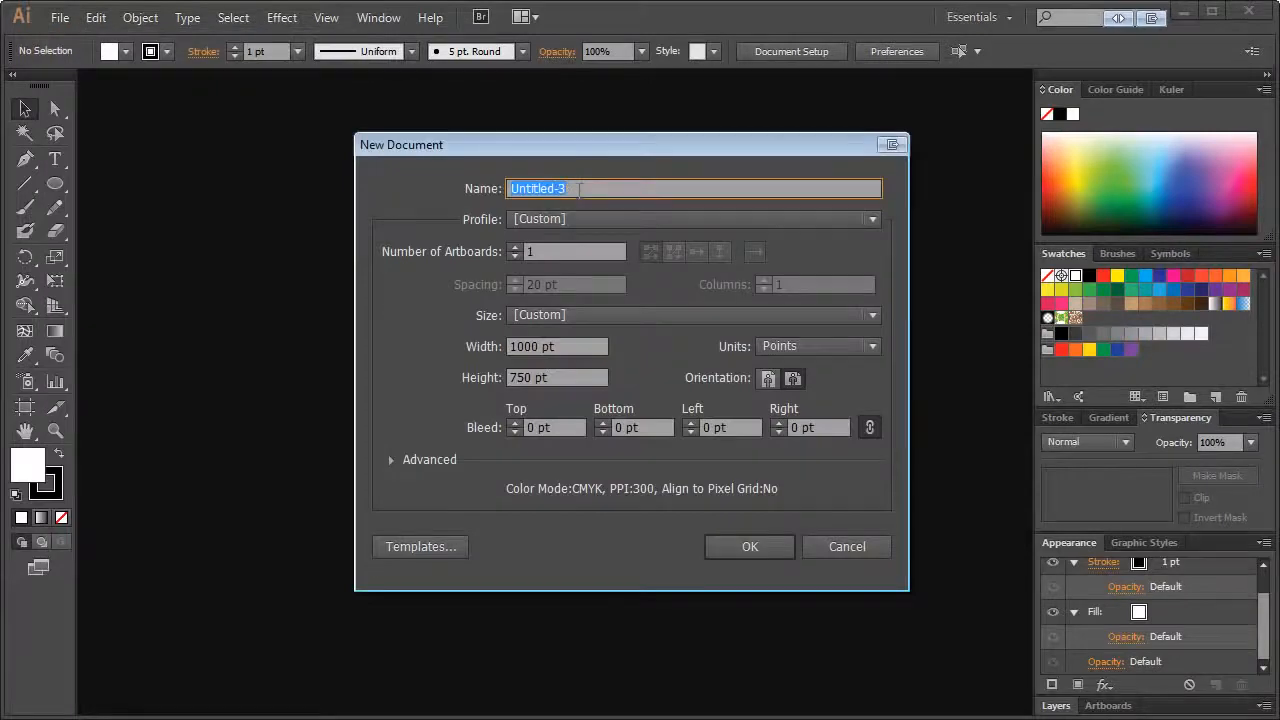
type("Logo Project")
left_click(550, 347)
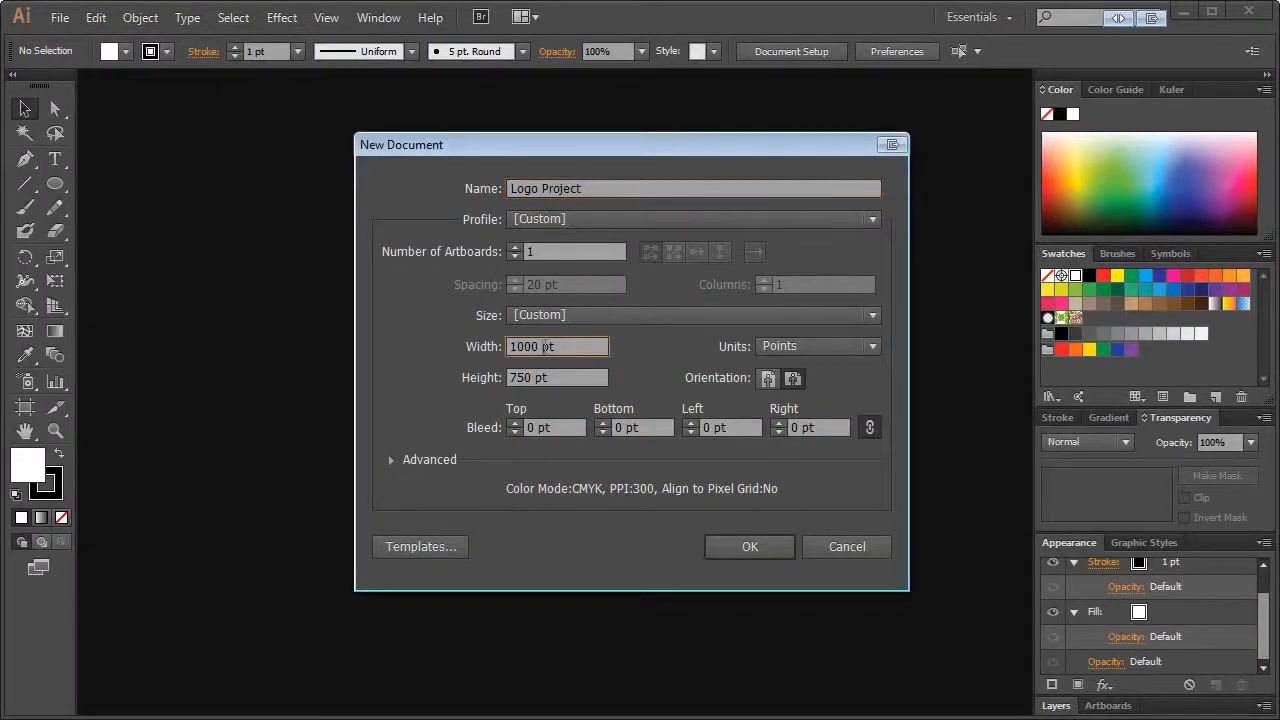
left_click_drag(541, 346, 506, 352)
type("750")
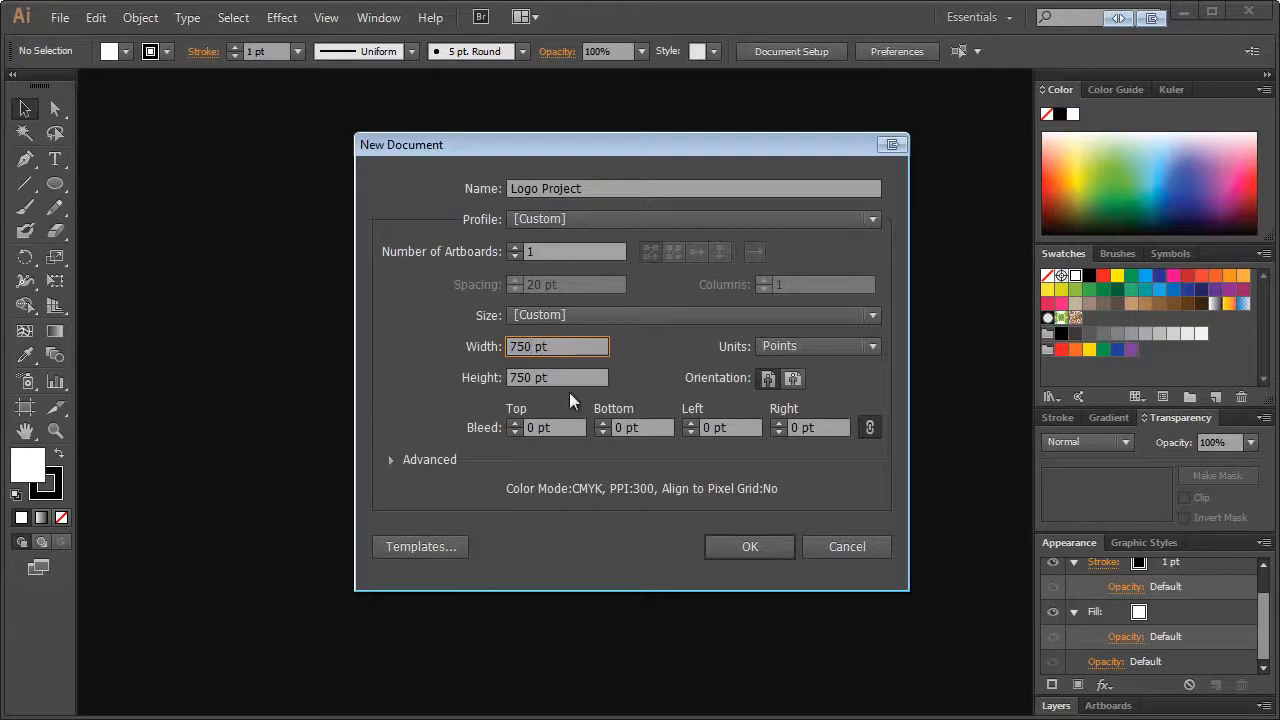
left_click_drag(540, 380, 490, 384)
type("500")
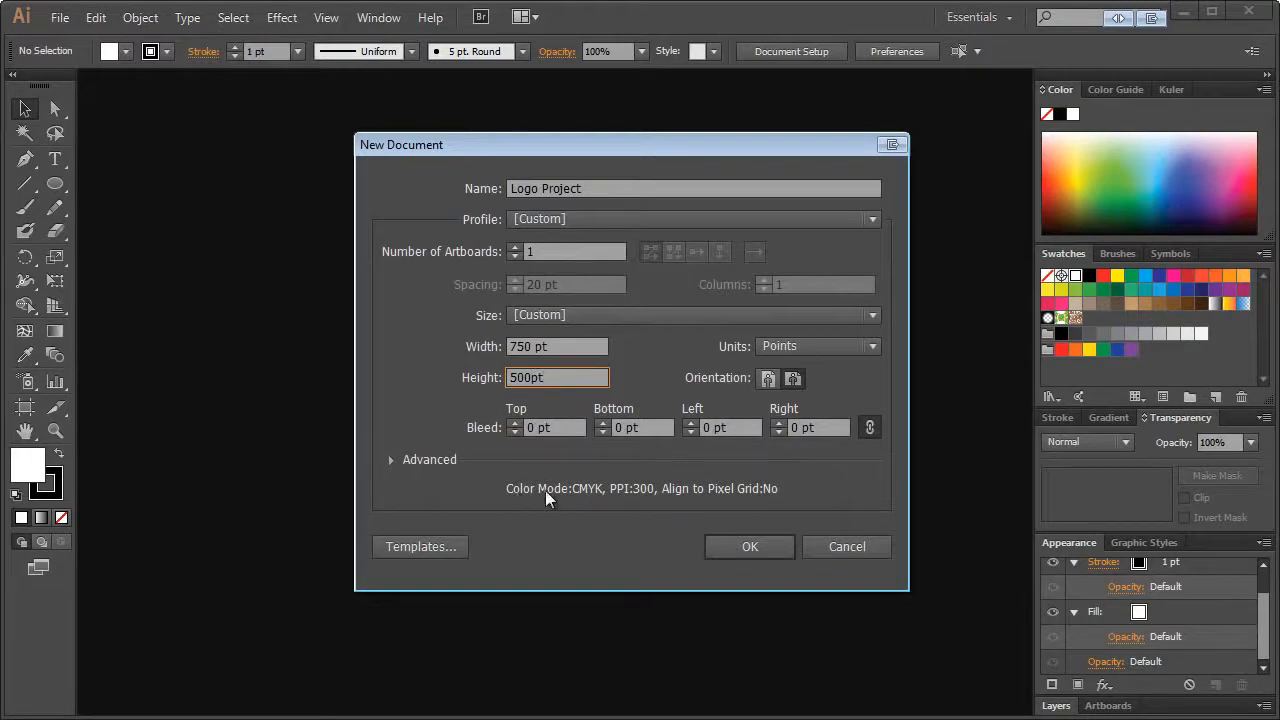
left_click(739, 544)
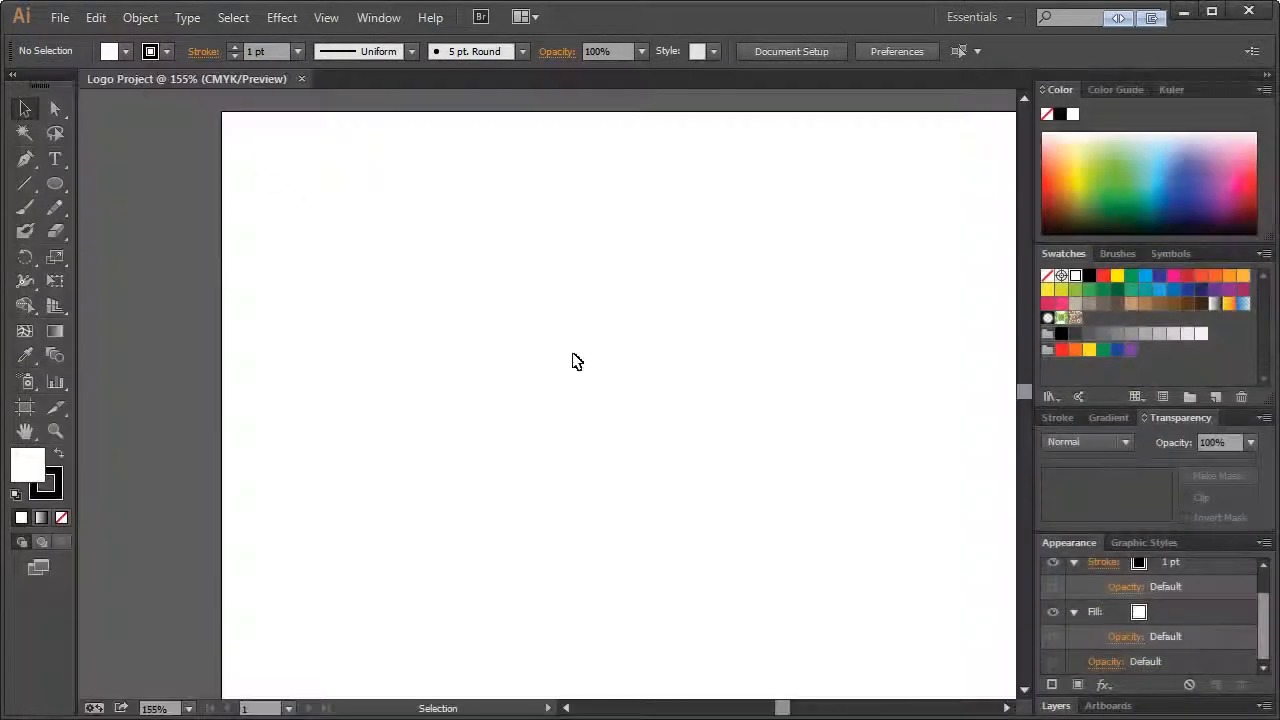
Add the point text "inblood" near the middle of the artboard
key("ctrl+1")
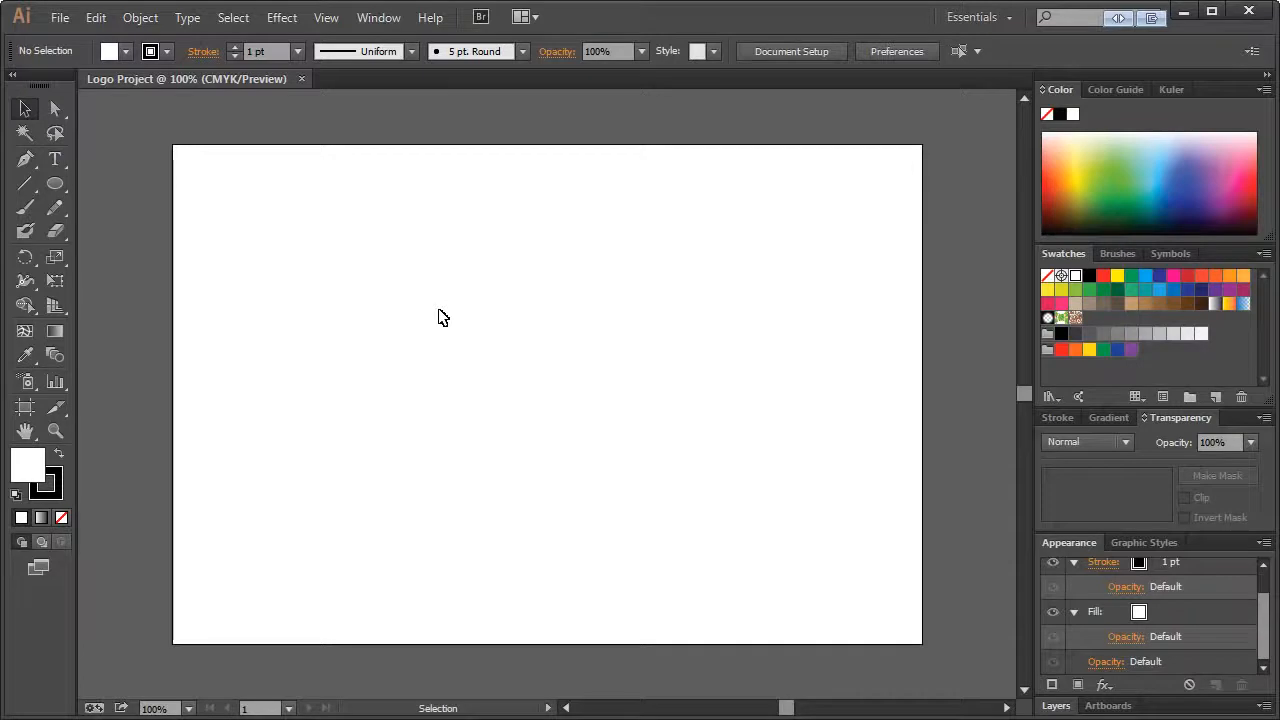
left_click(56, 160)
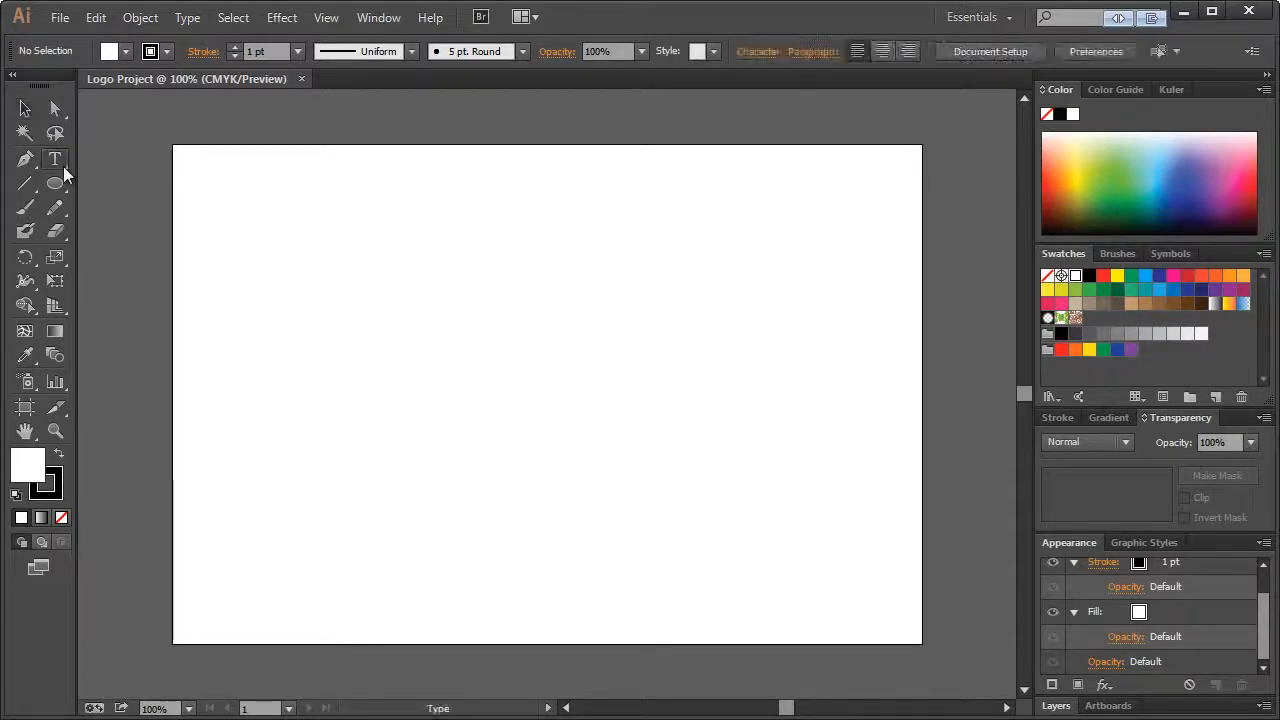
left_click(421, 377)
type("inblood")
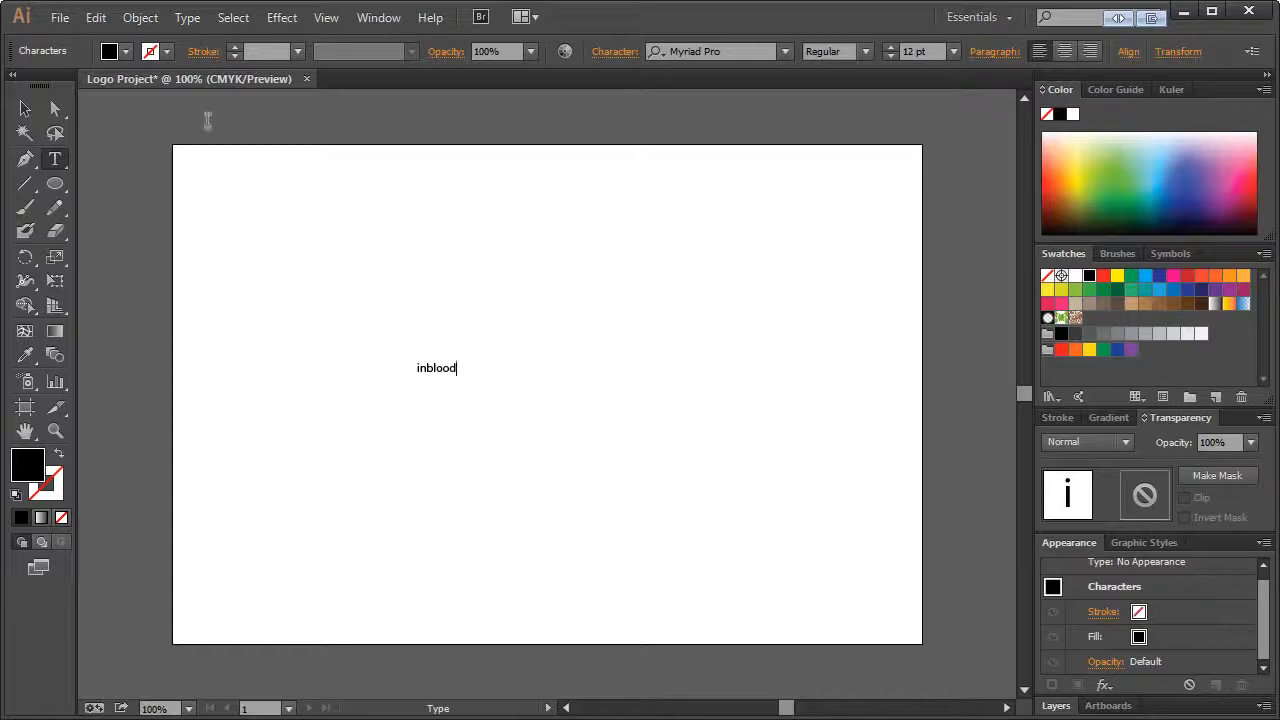
key("Escape")
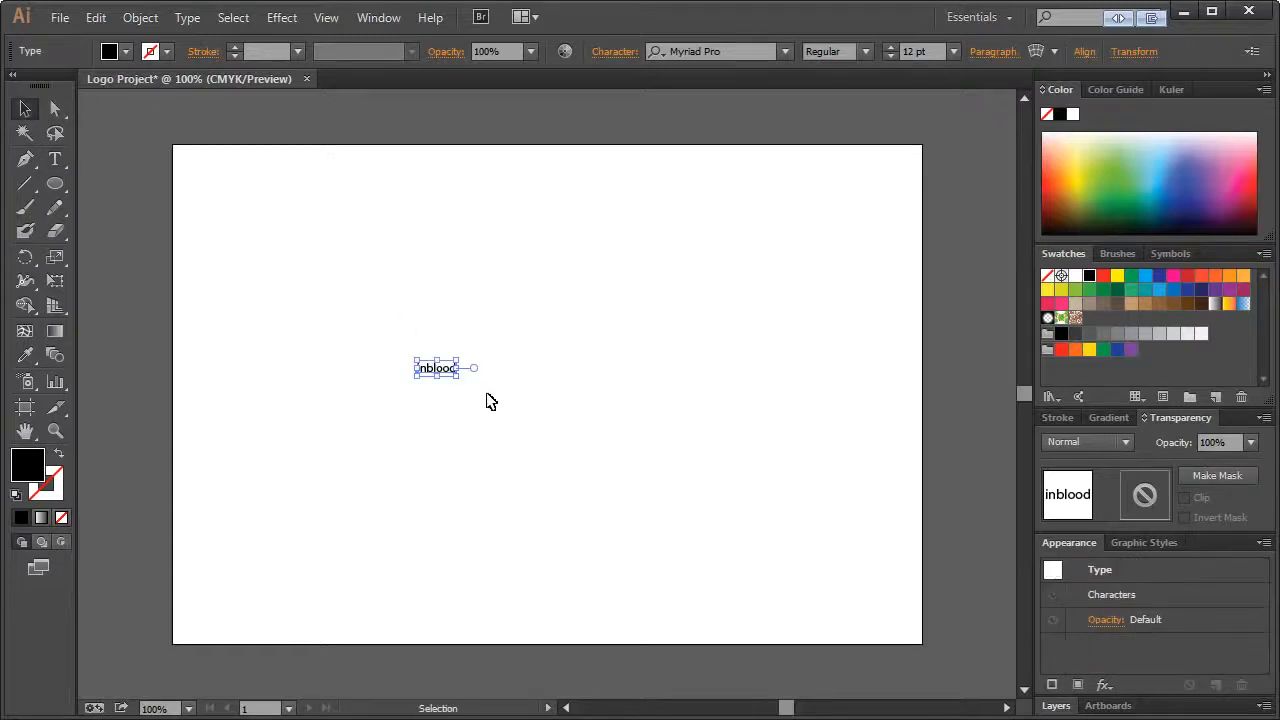
Scale the "inblood" text up to 96 pt and centre it roughly on the artboard
left_click_drag(457, 376, 768, 492)
left_click_drag(645, 435, 617, 380)
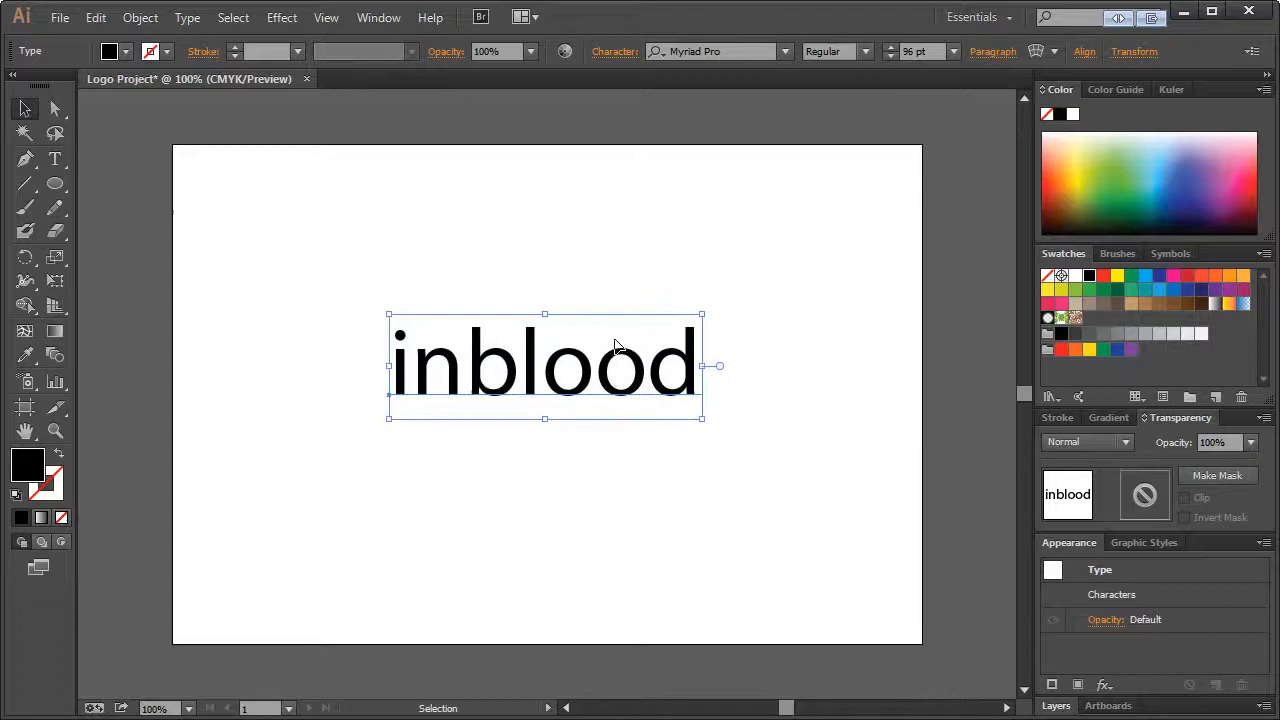
left_click(608, 265)
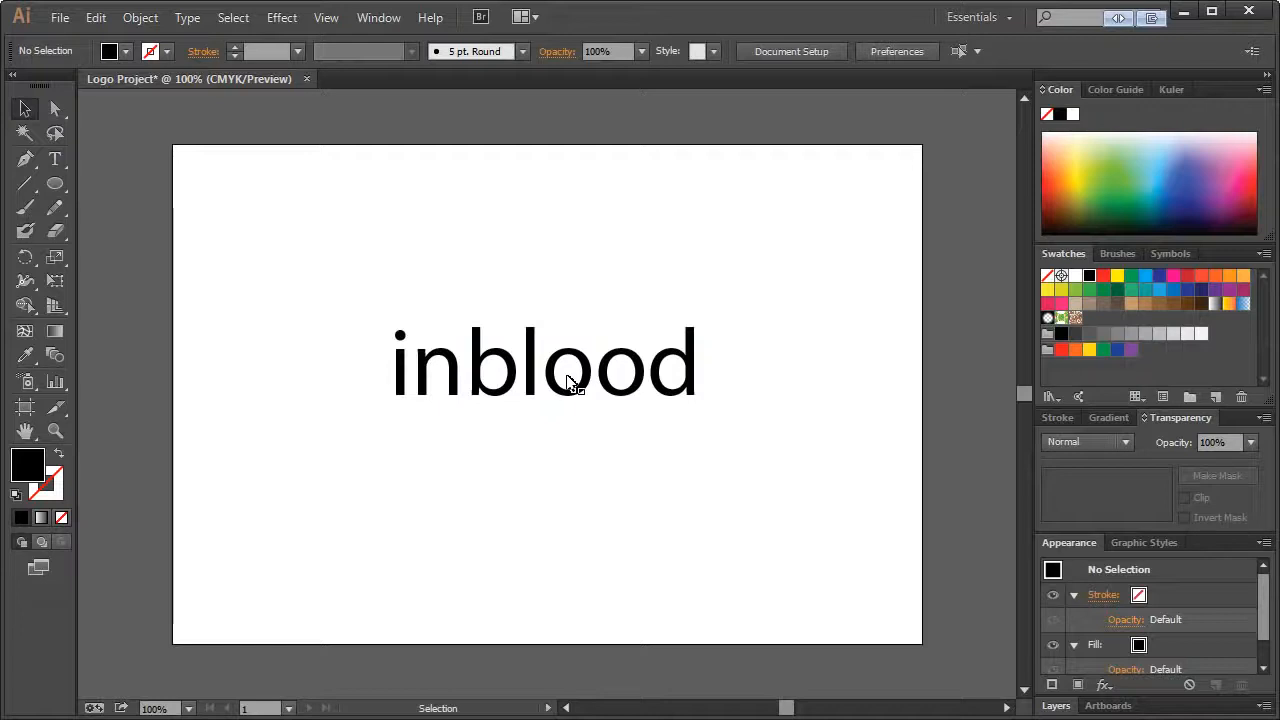
Delete "blood" from the text, keeping only the letters "in"
left_click(463, 378)
double_click(463, 378)
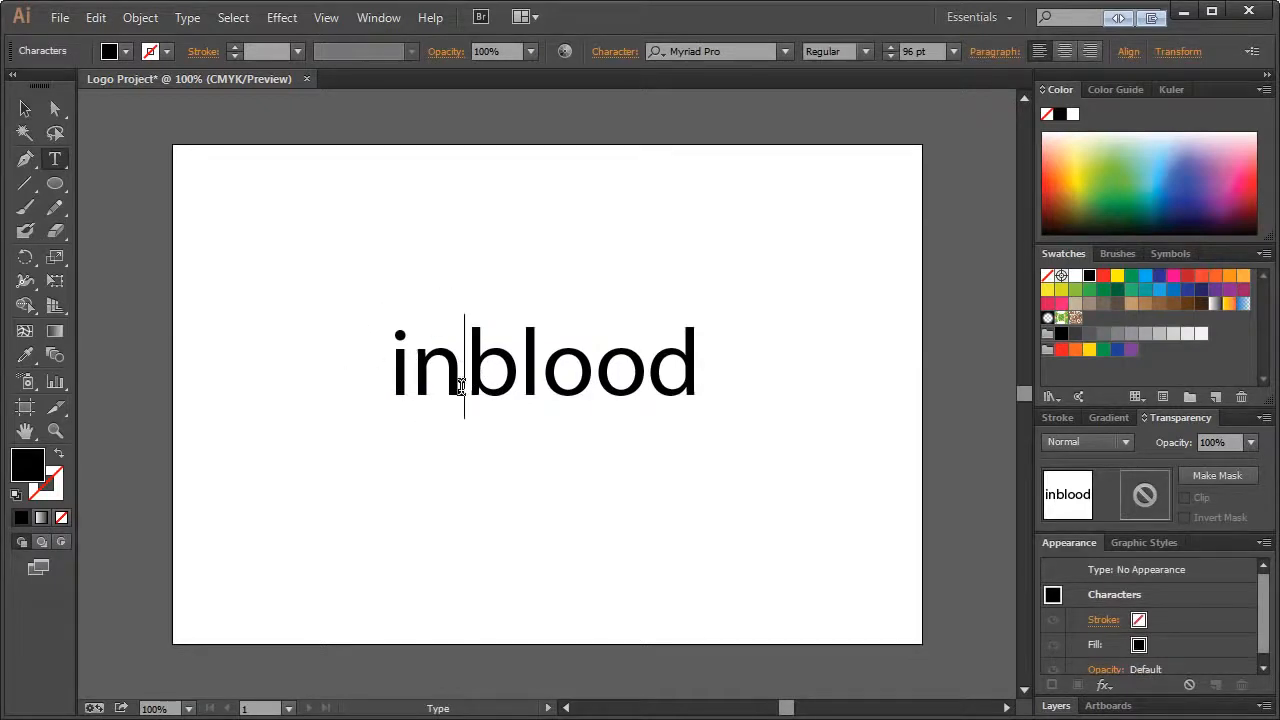
left_click_drag(467, 387, 723, 391)
key("BackSpace")
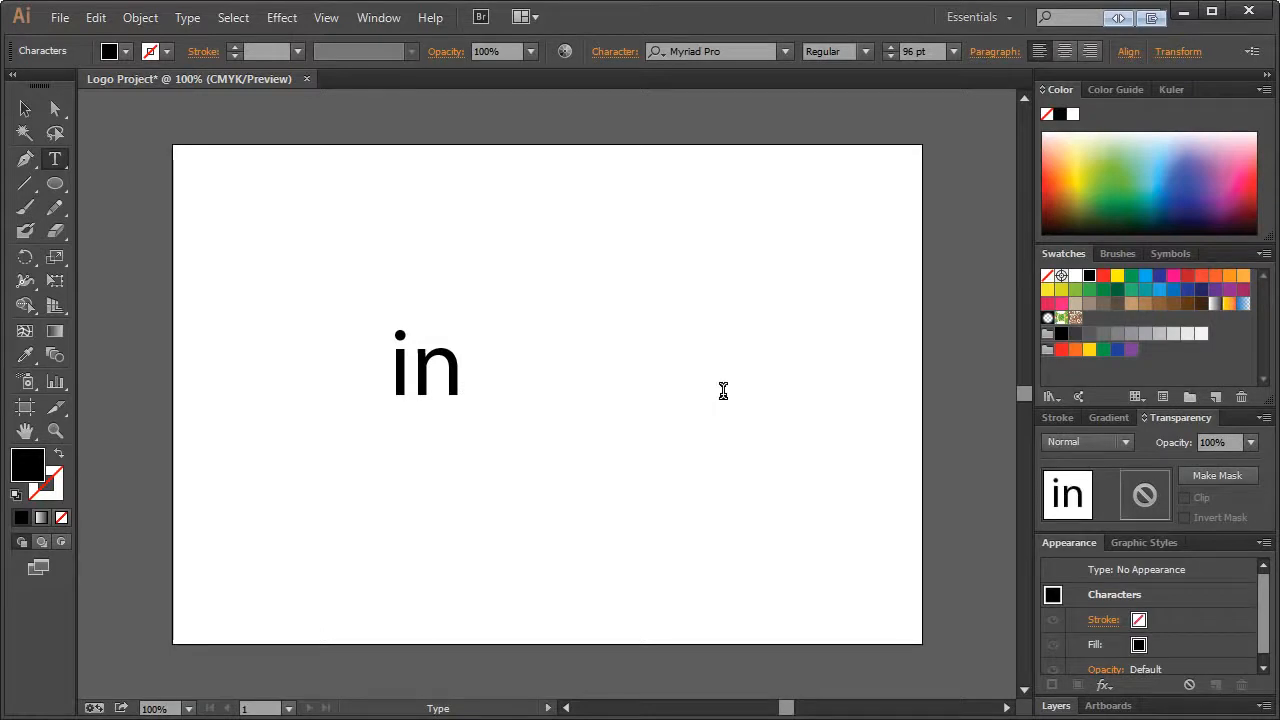
left_click(36, 111)
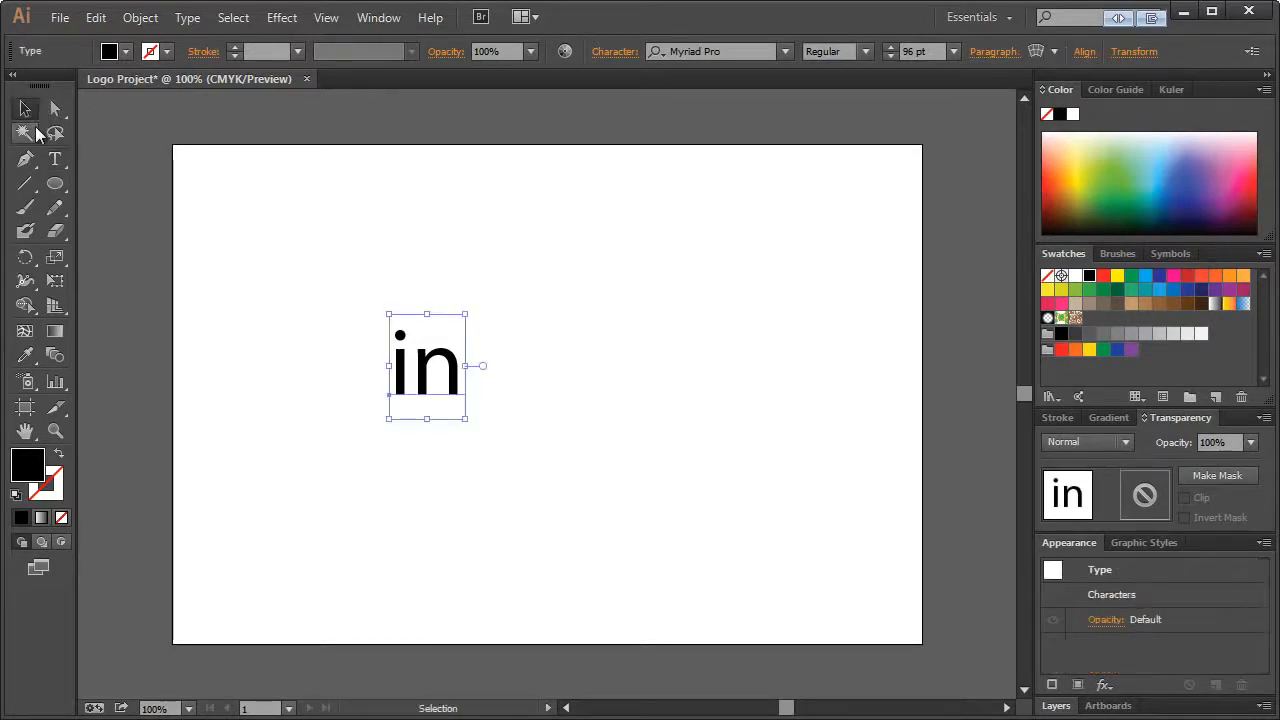
Move the "in" text slightly left and down on the artboard
left_click(183, 203)
left_click_drag(391, 349, 346, 371)
left_click(359, 237)
Draw a red-filled circle with the Ellipse tool, about twice the text's height, and place it just right of "in"
left_click(54, 184)
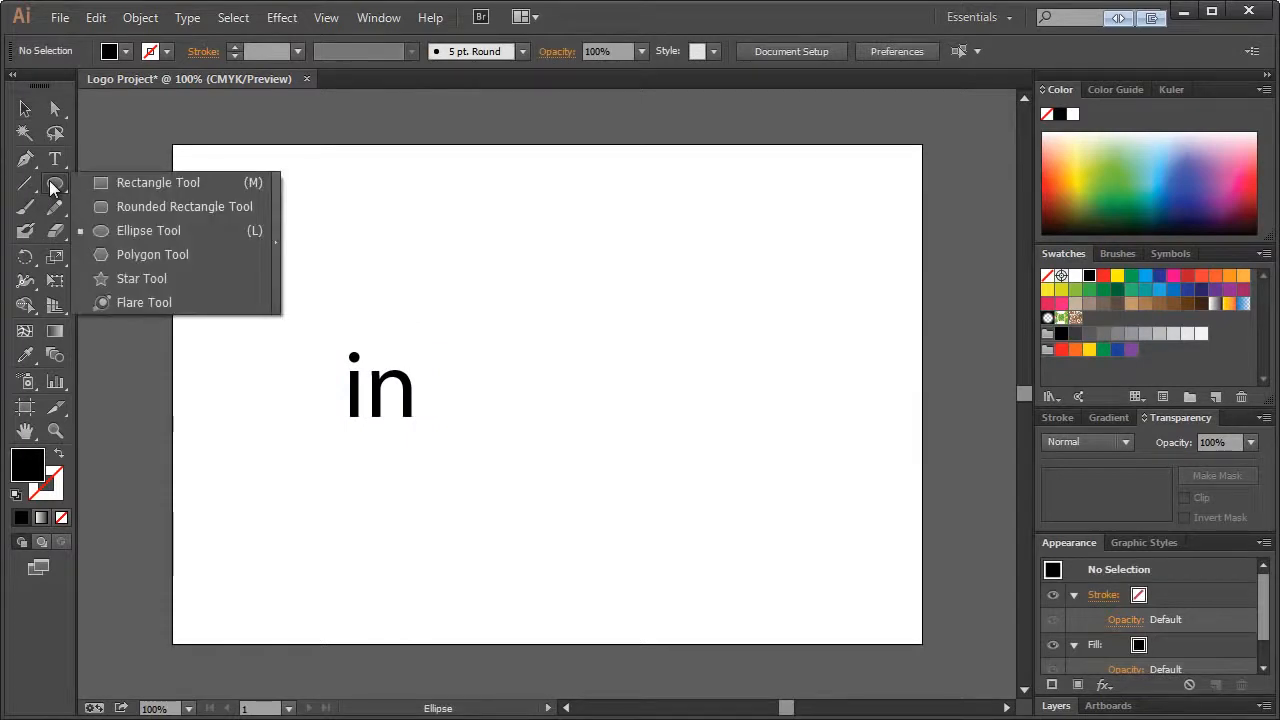
left_click(115, 229)
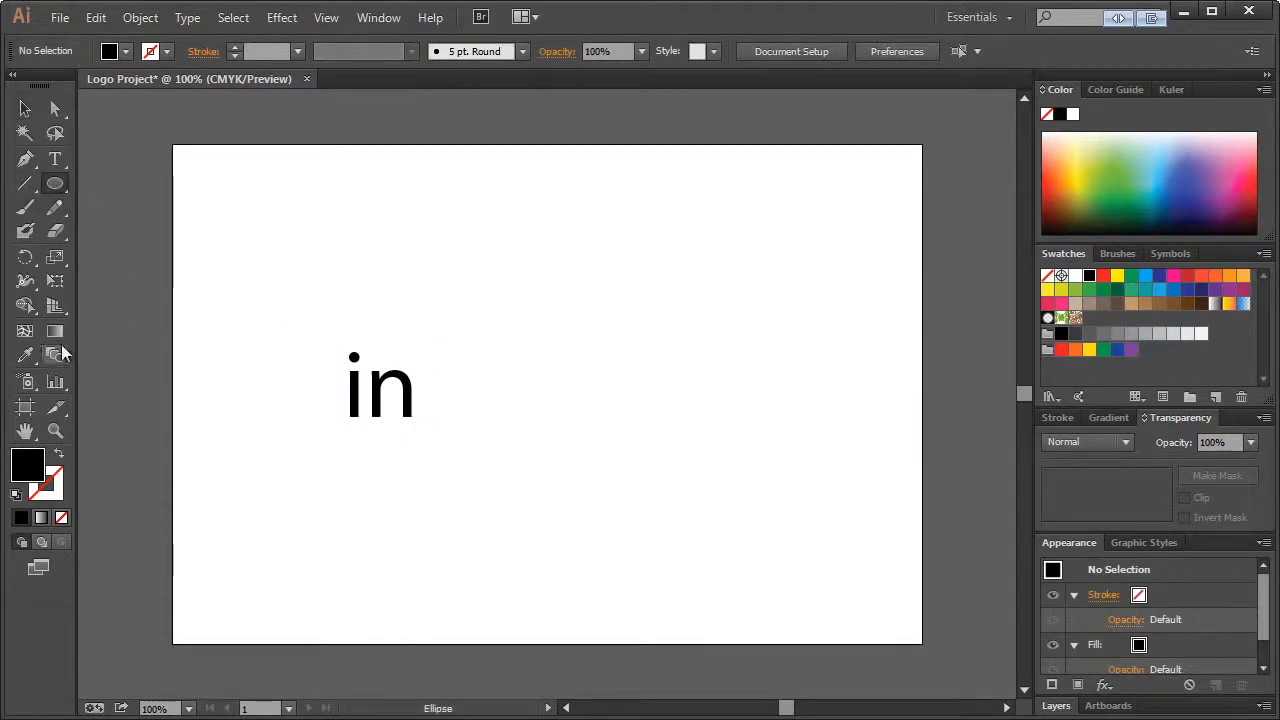
left_click(1105, 281)
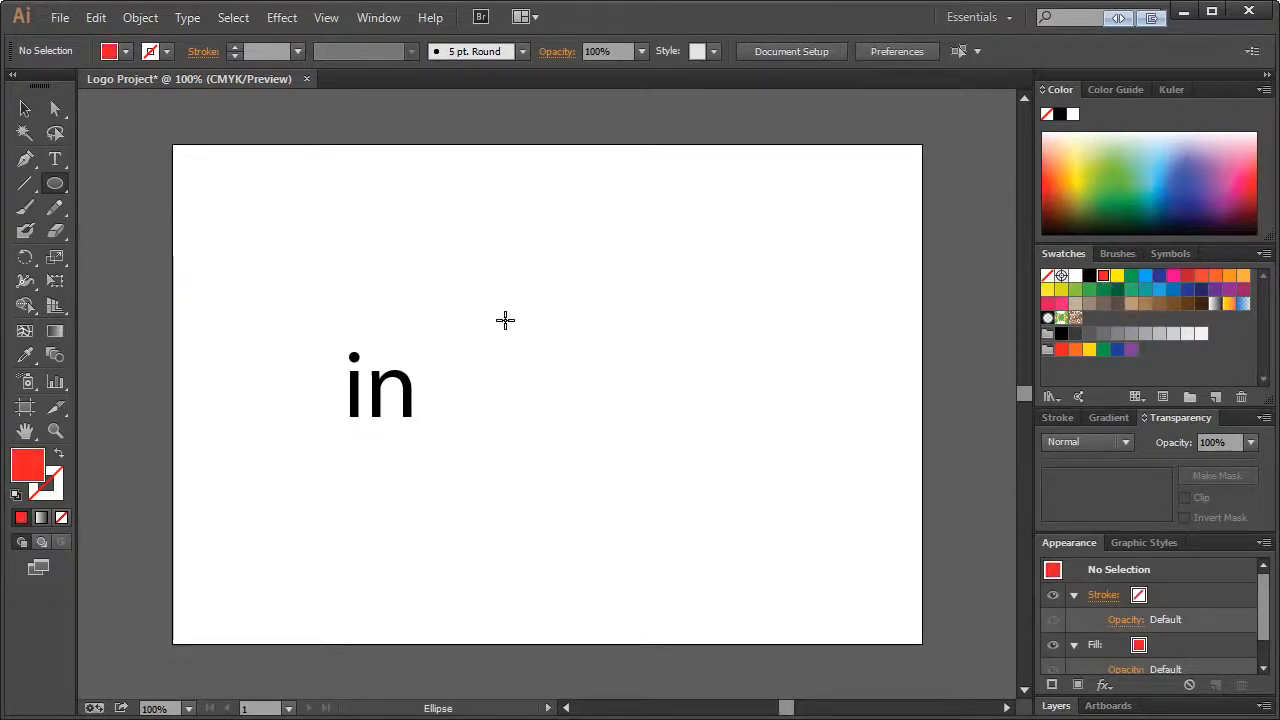
left_click_drag(580, 300, 716, 436)
left_click(25, 108)
left_click_drag(648, 345, 553, 375)
left_click(489, 223)
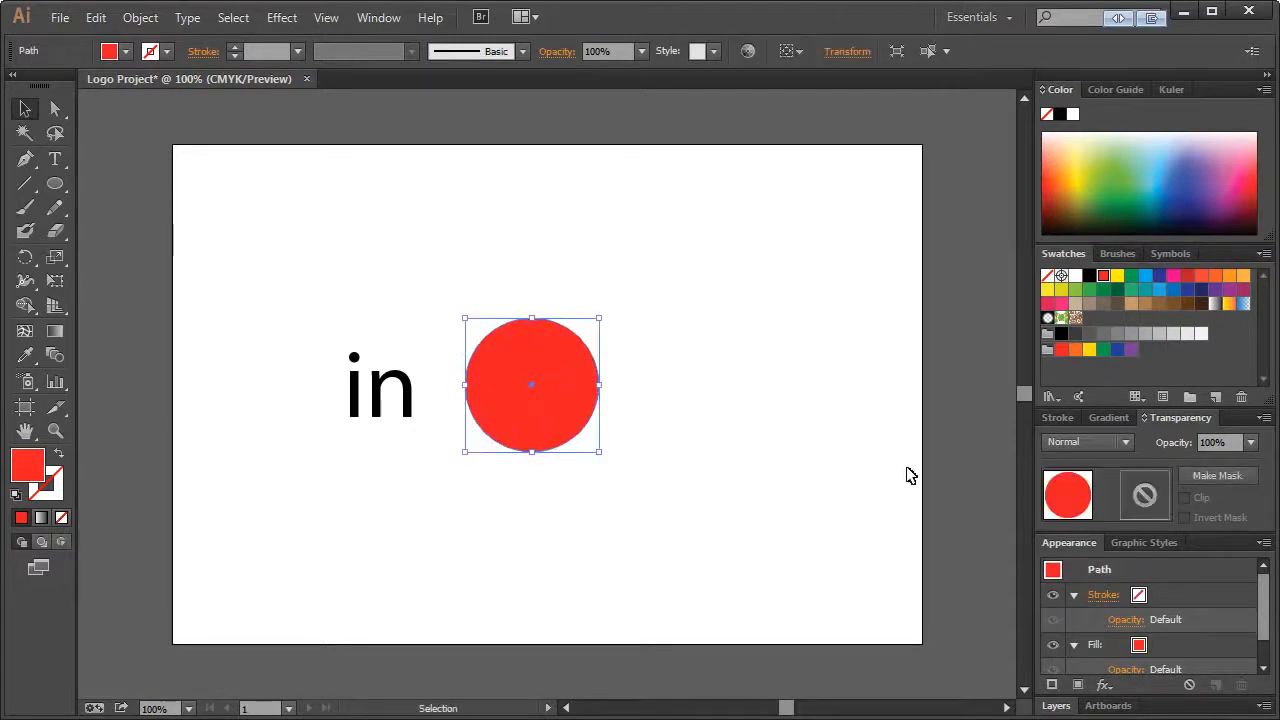
Stack the red circle beneath the "in" text in Layer 1 and move the text onto the circle's centre
left_click(1058, 706)
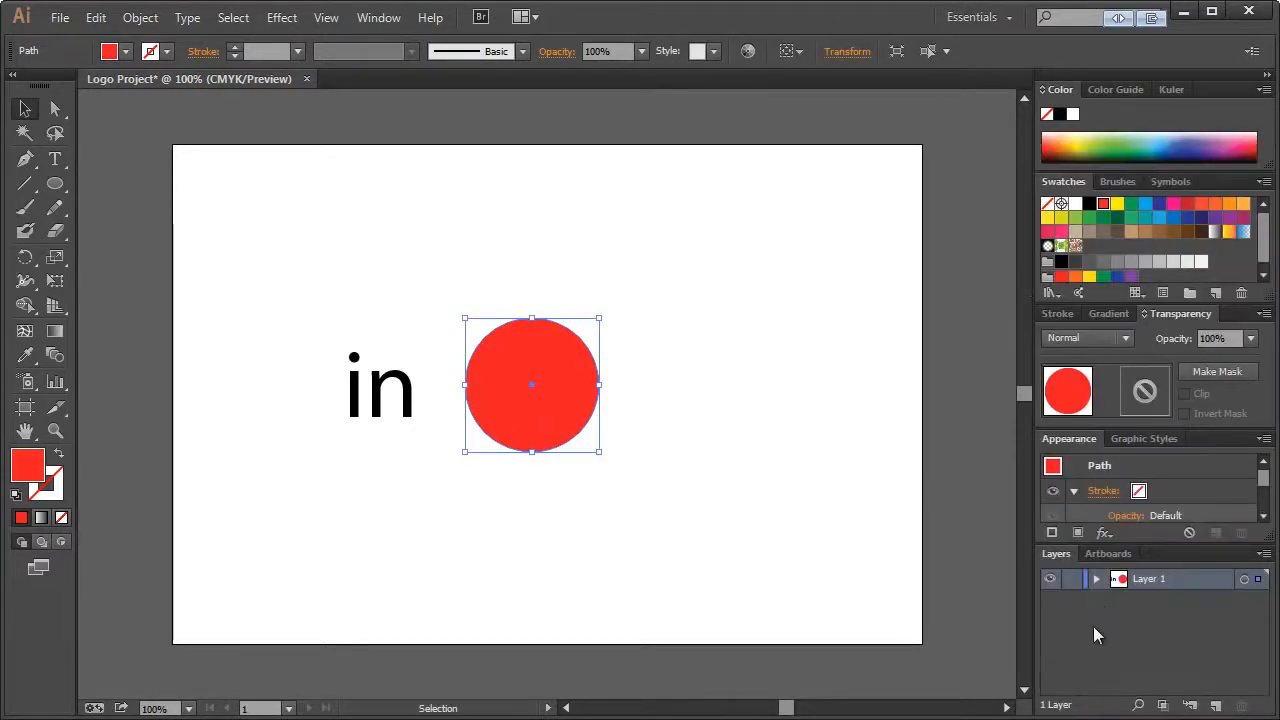
left_click(1096, 579)
left_click_drag(1194, 604, 1193, 628)
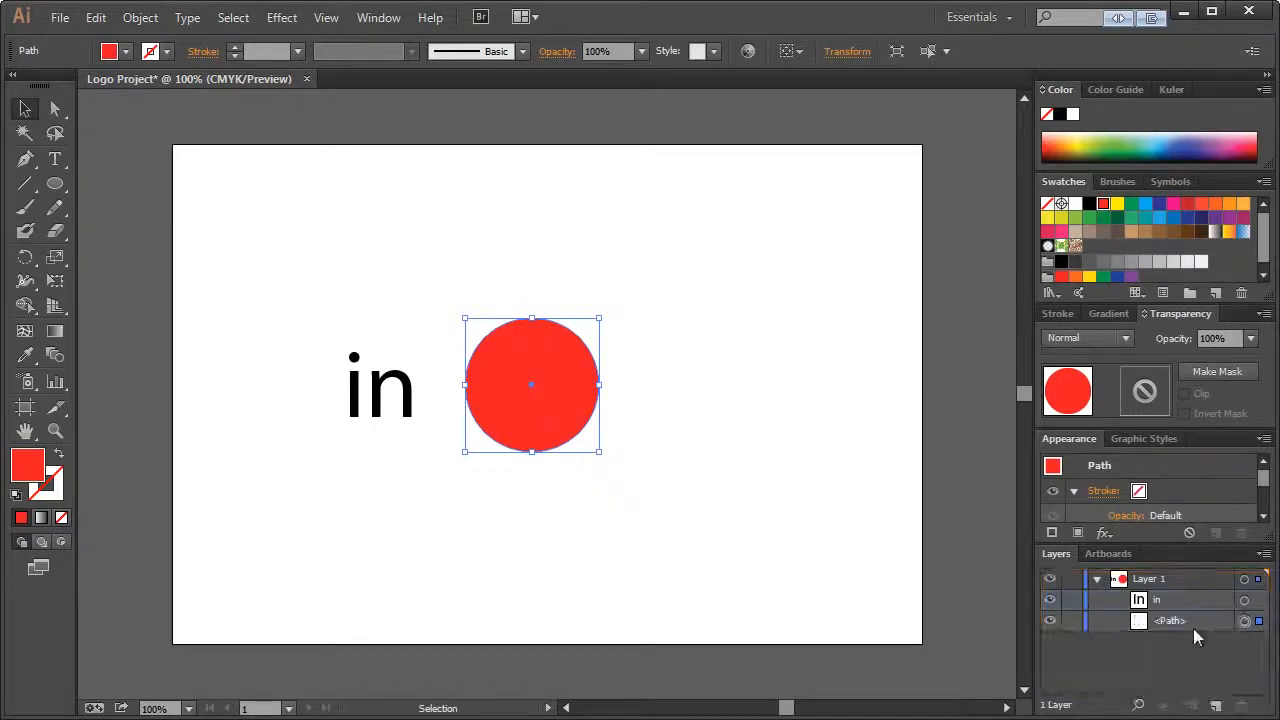
left_click_drag(374, 372, 523, 375)
left_click(723, 287)
Change the fill of the "in" text to white
left_click(568, 370)
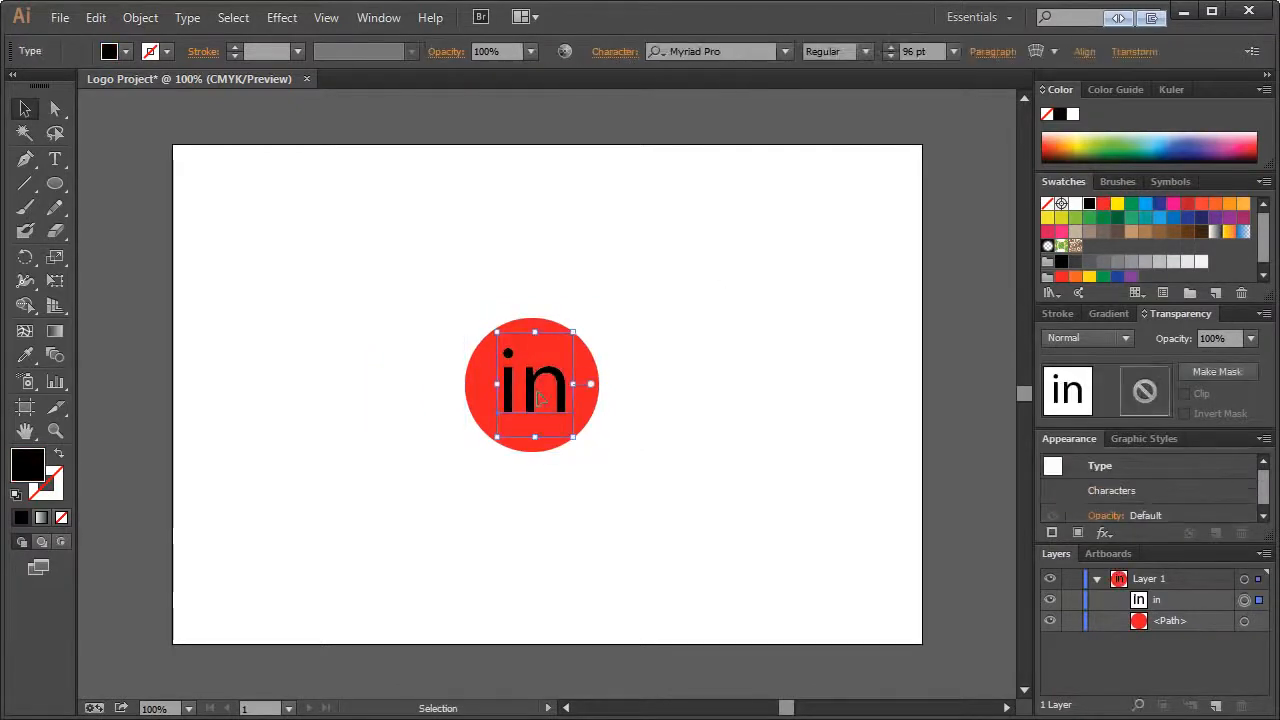
left_click(1074, 206)
left_click(738, 263)
Set the font of the "in" text to Station Medium
left_click(557, 385)
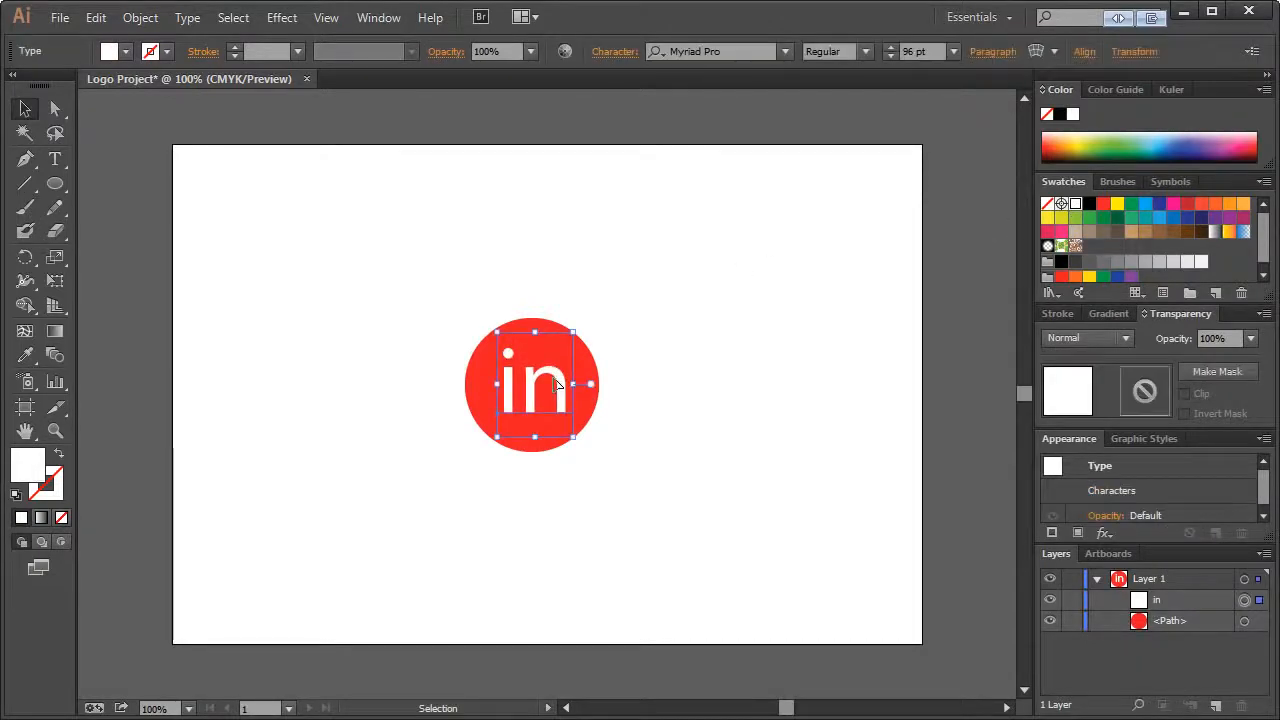
left_click(740, 51)
type("station")
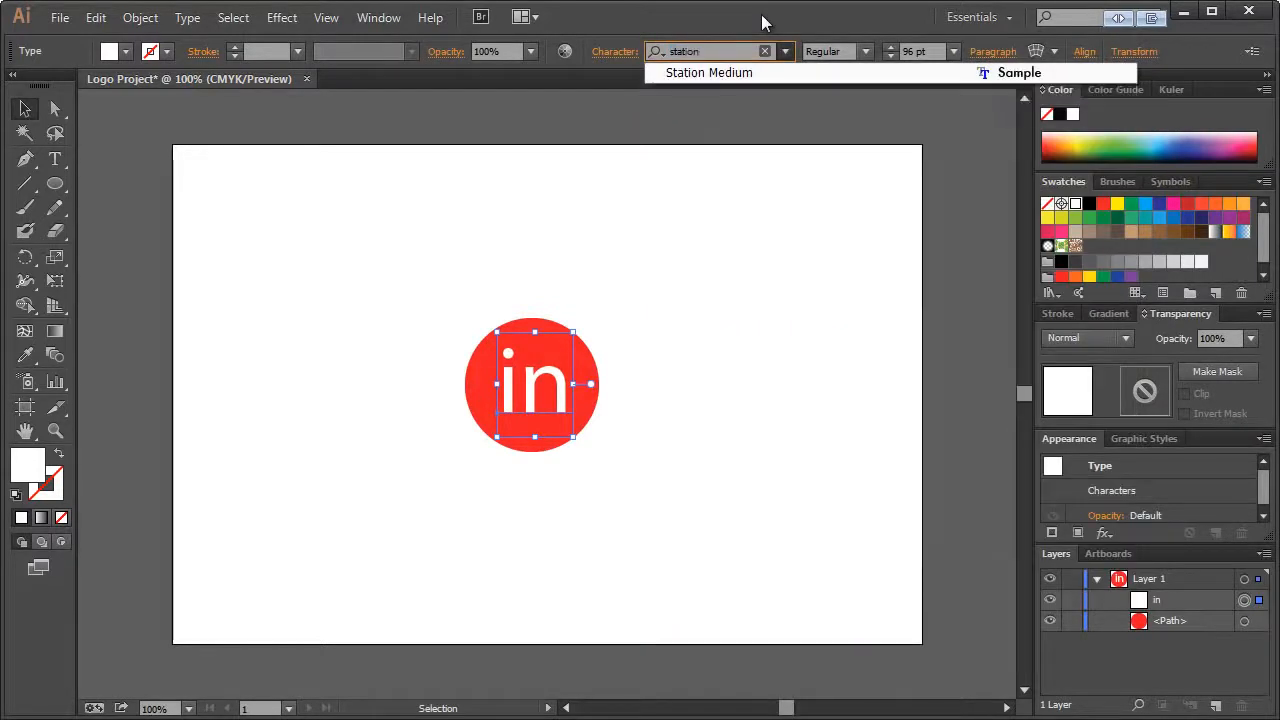
left_click(723, 72)
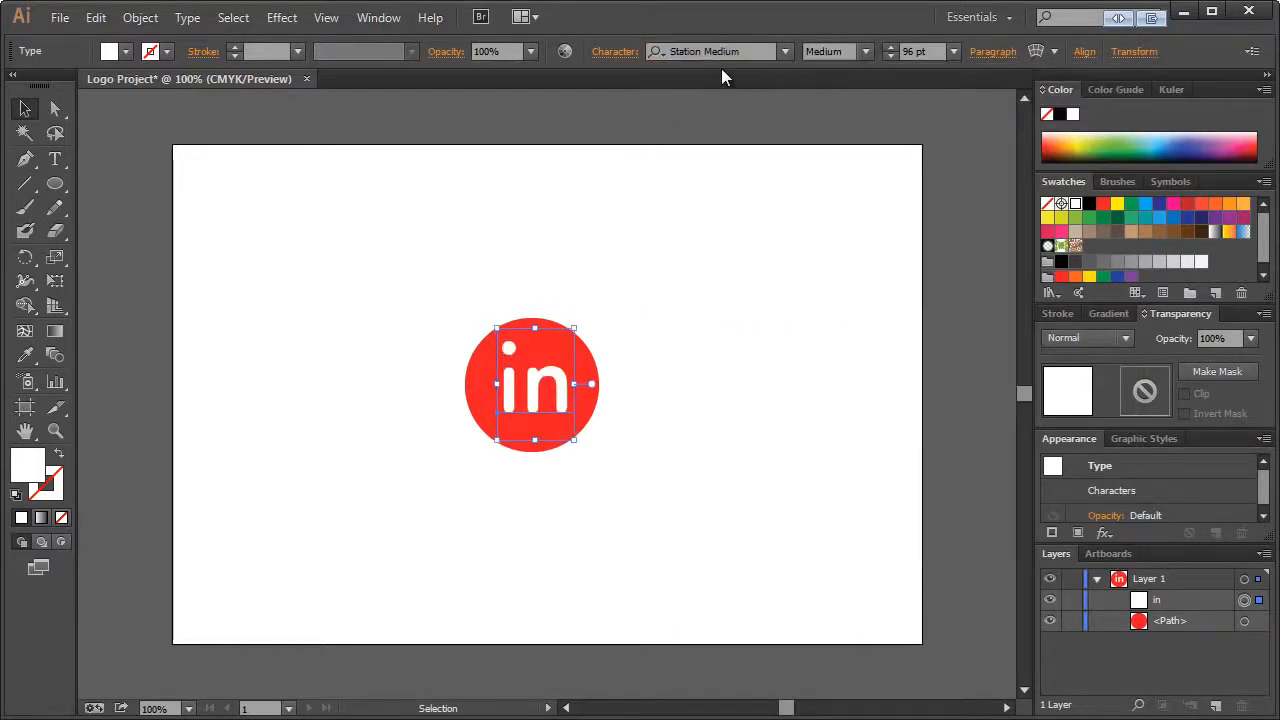
left_click(642, 318)
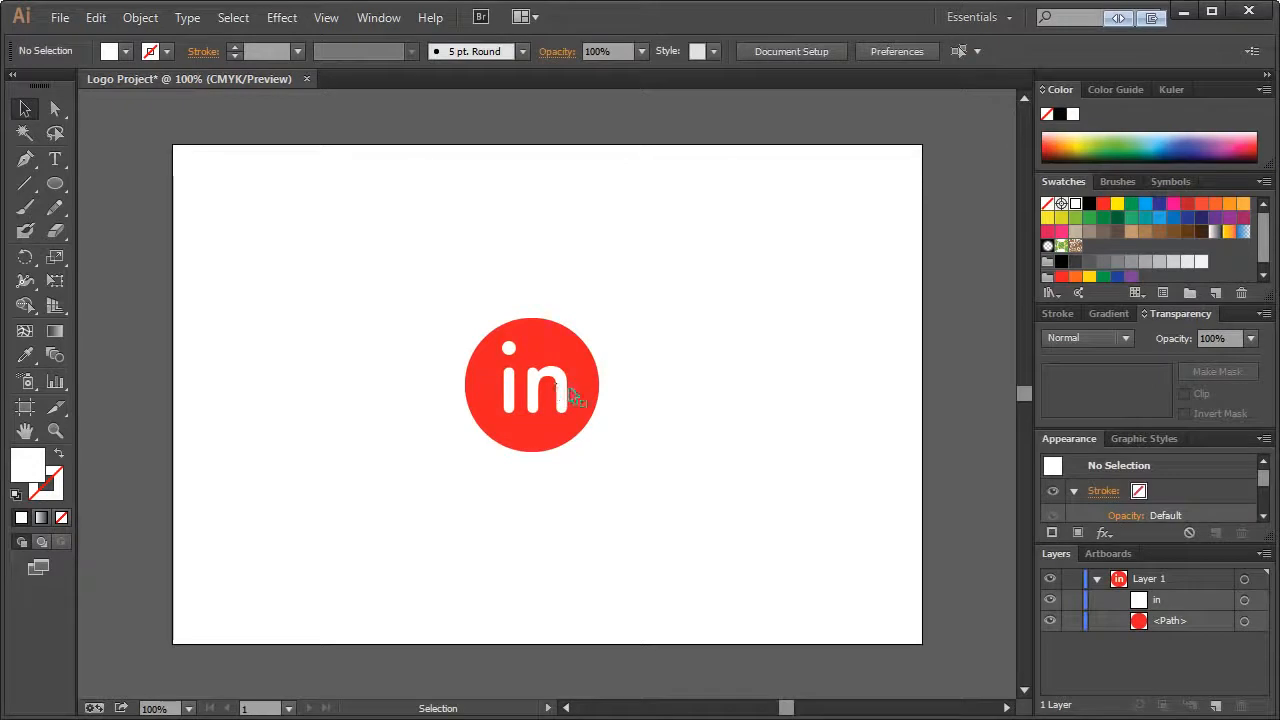
left_click(566, 390)
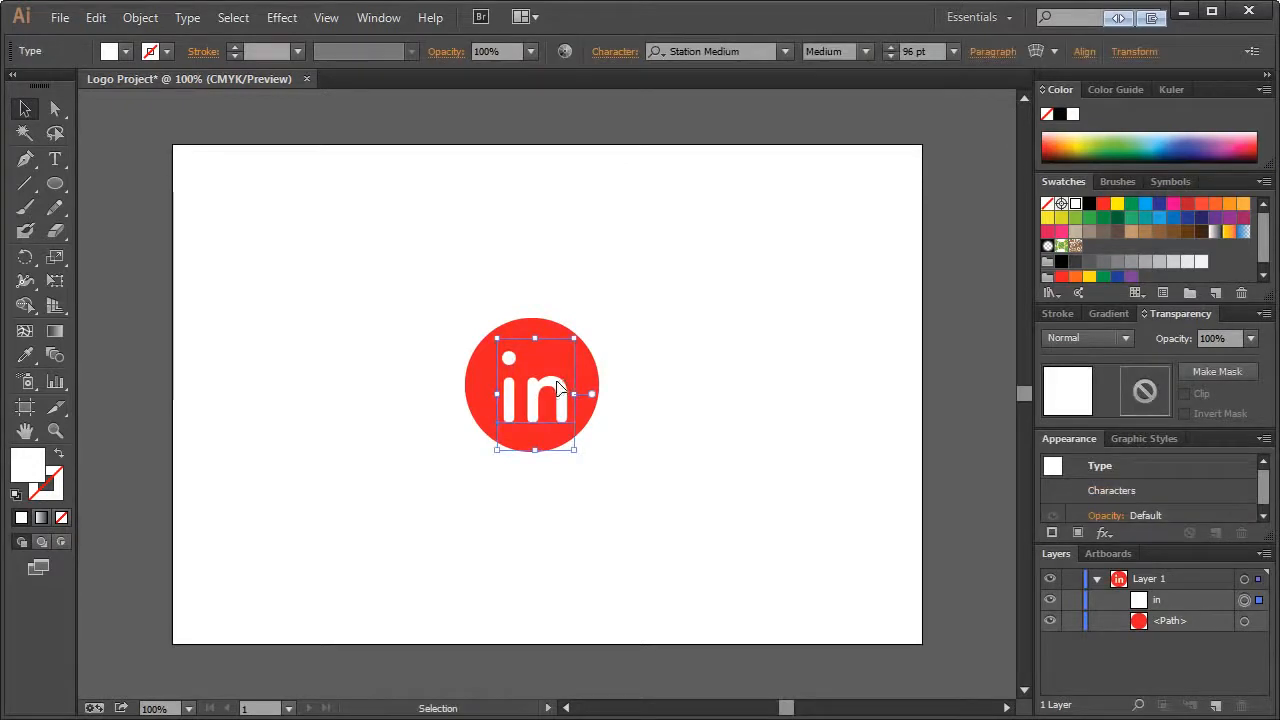
left_click(646, 323)
left_click(480, 385)
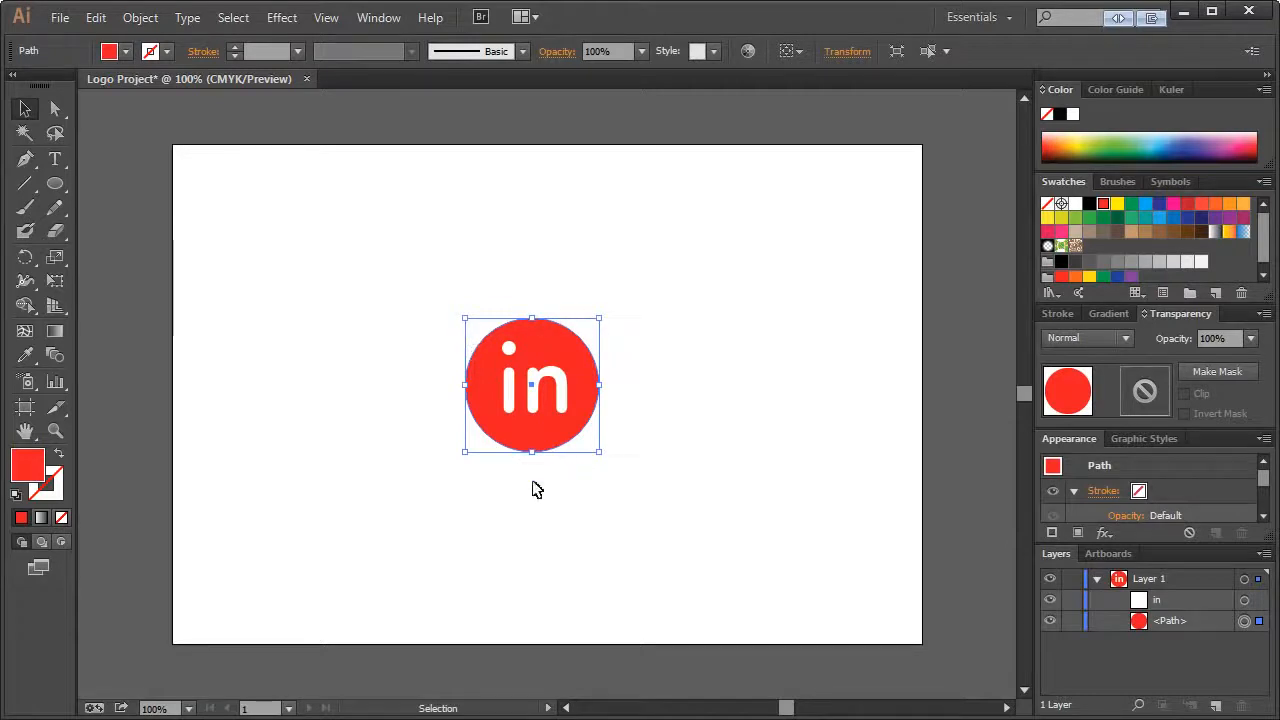
Draw a closed, curved red blob with the Pen tool around the circle, slightly larger than it, with a raised top and rounded corners
left_click(105, 430)
left_click(55, 430)
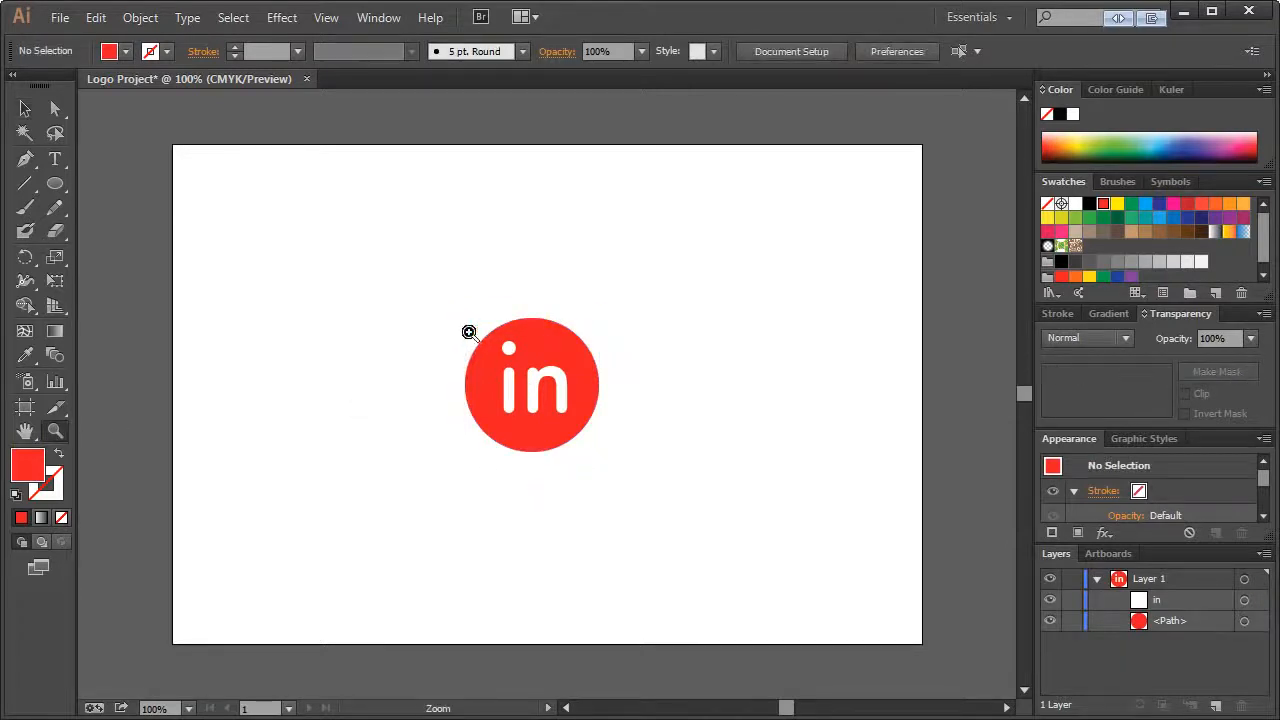
left_click_drag(425, 296, 645, 476)
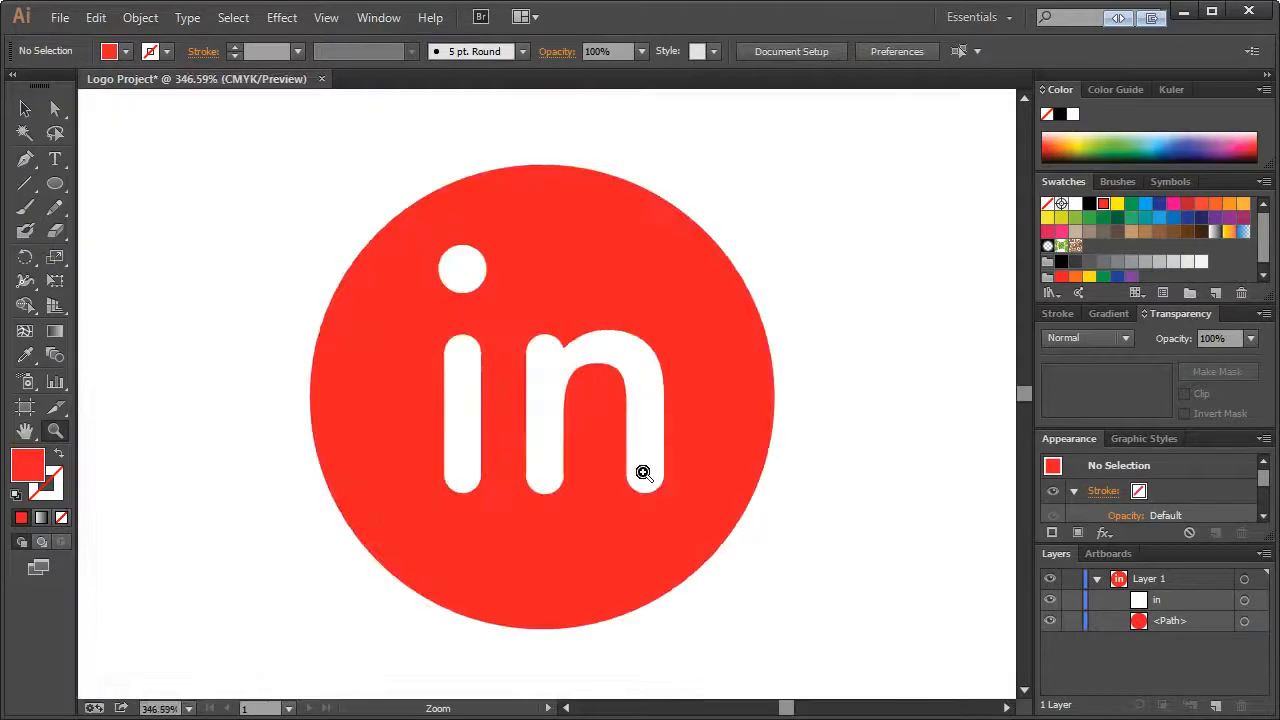
left_click(22, 164)
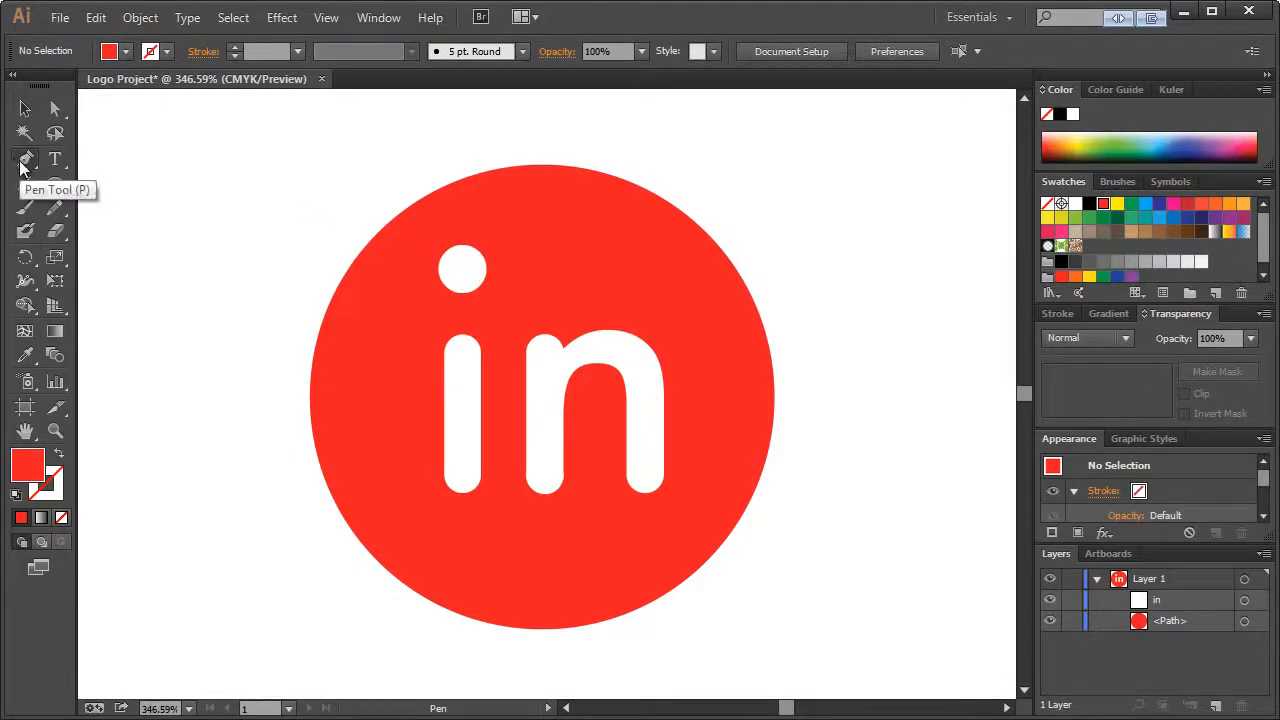
left_click(344, 217)
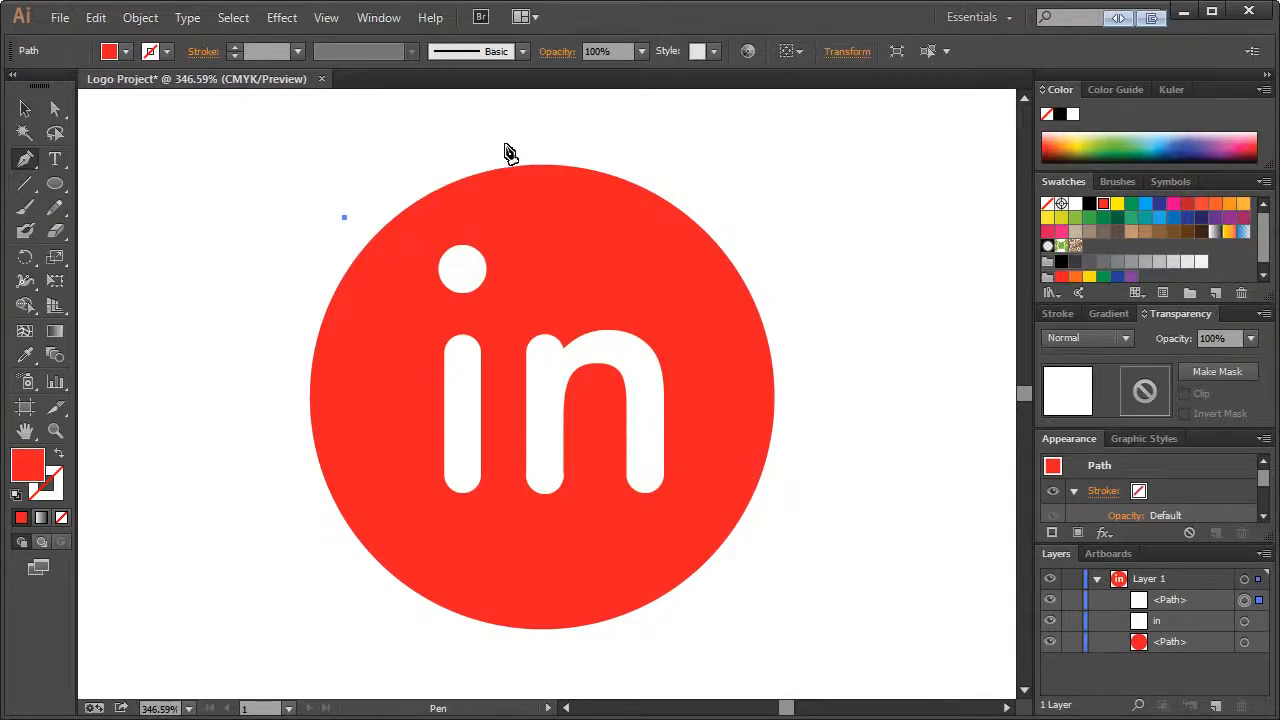
left_click_drag(507, 140, 605, 172)
left_click_drag(735, 331, 767, 428)
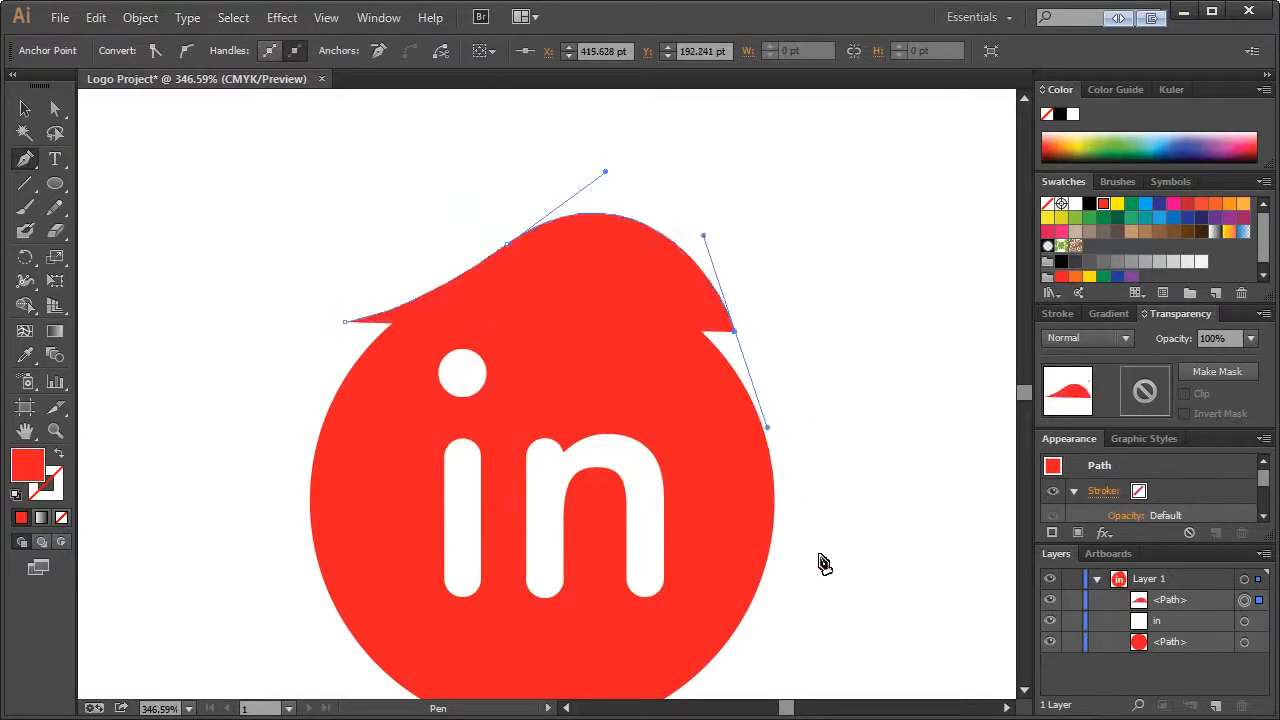
scroll(805, 590, "down", 3)
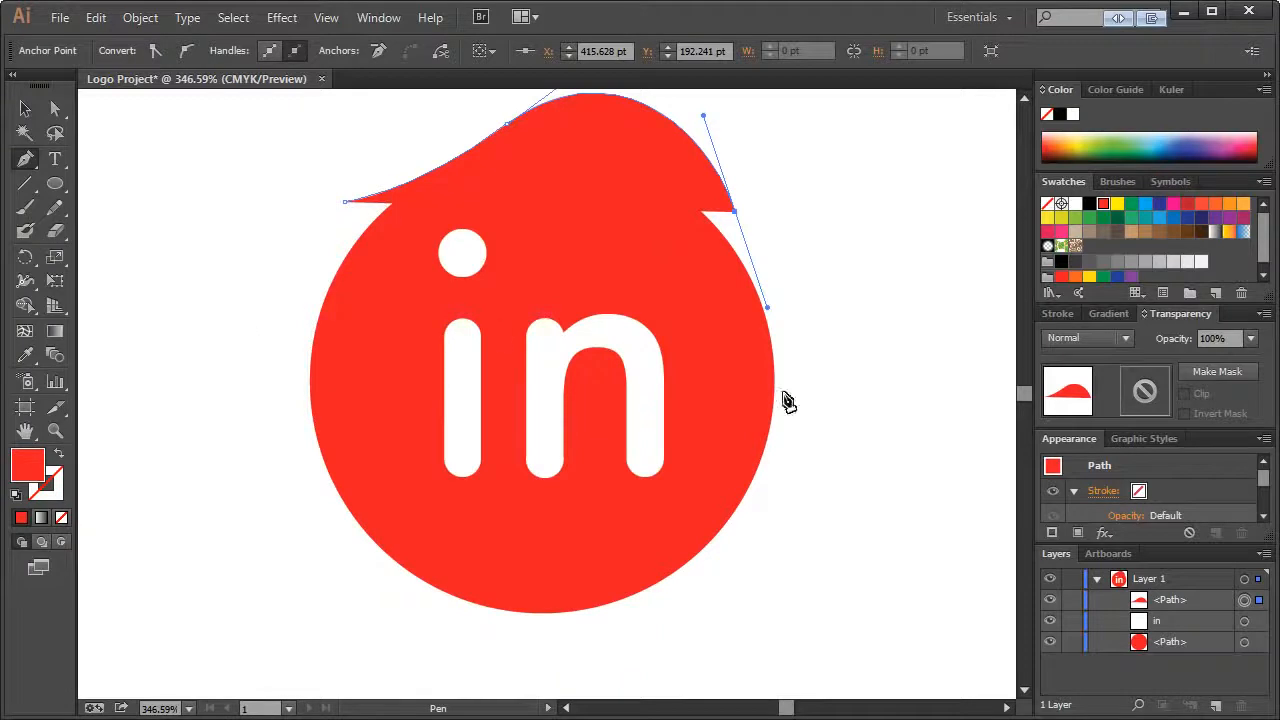
left_click_drag(807, 427, 831, 485)
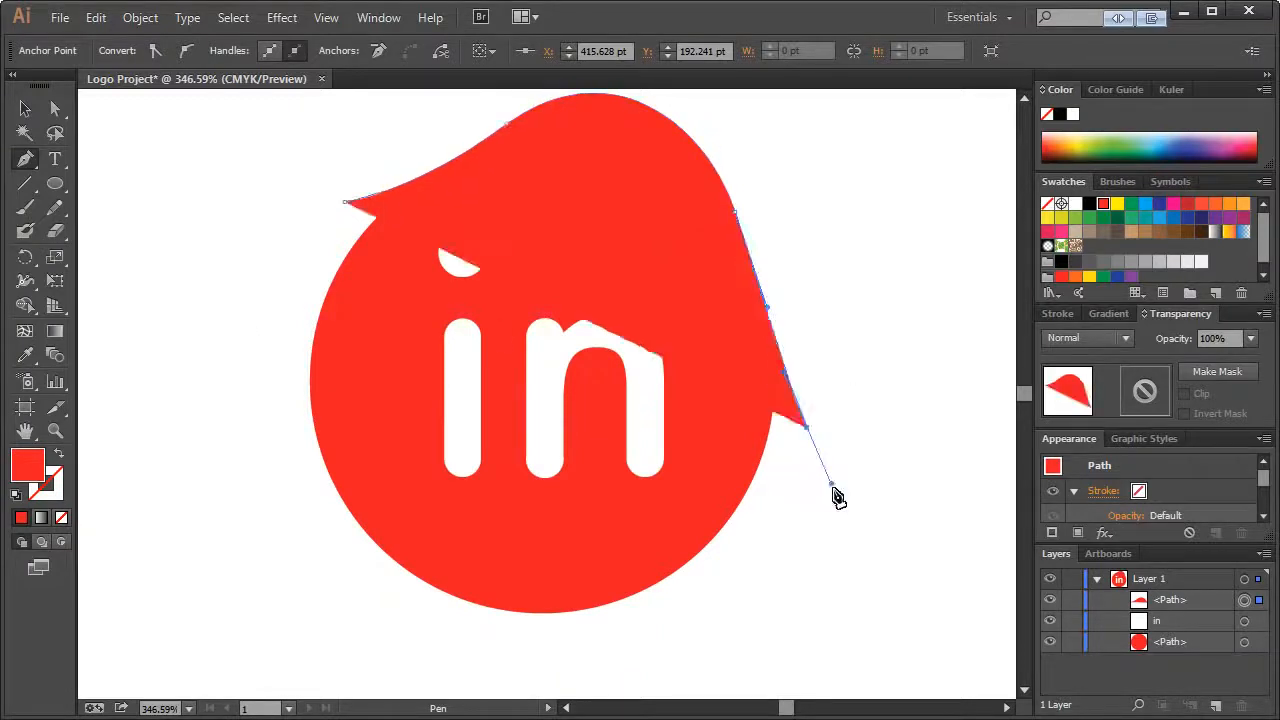
left_click_drag(673, 607, 540, 625)
left_click_drag(330, 568, 269, 474)
left_click_drag(287, 368, 257, 297)
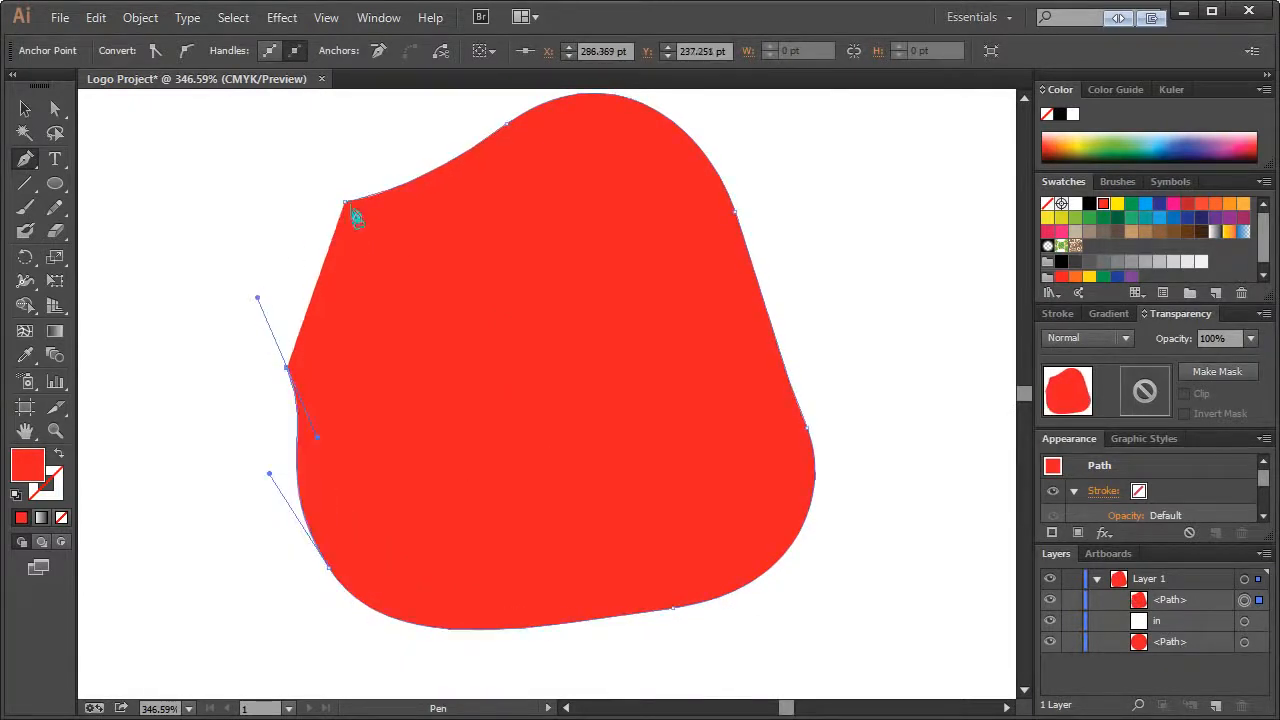
left_click_drag(345, 203, 404, 194)
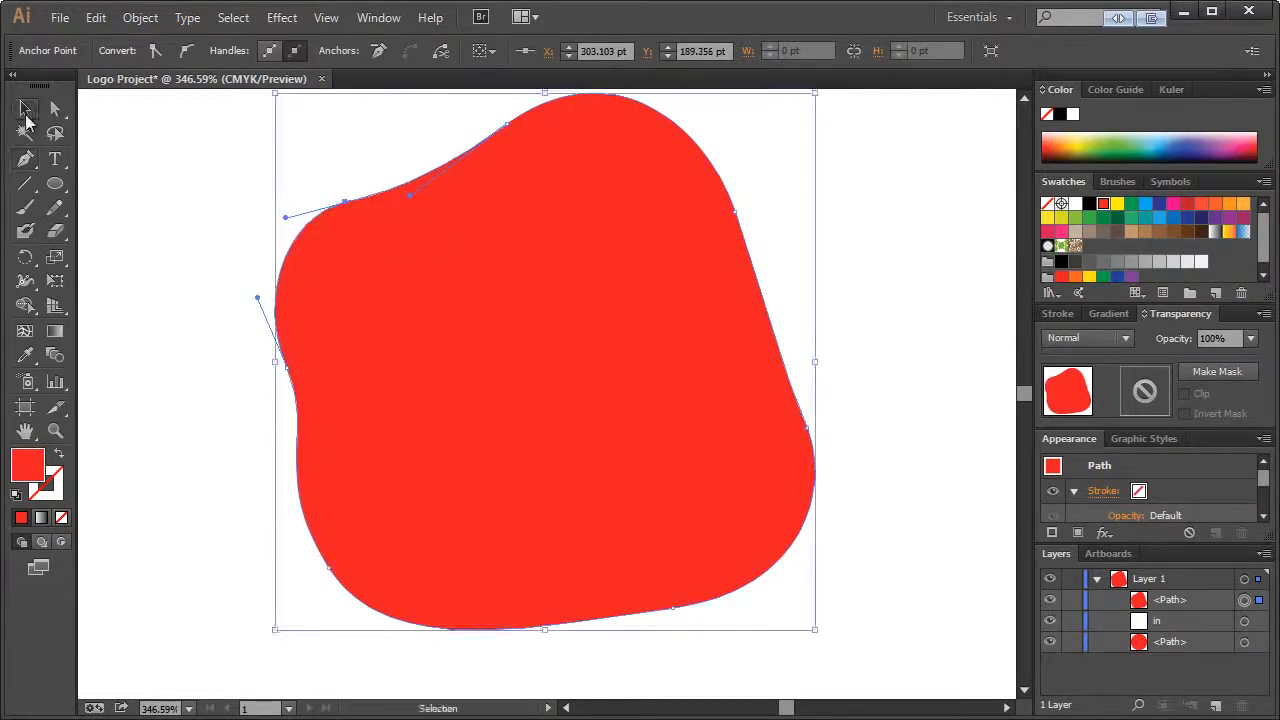
left_click(25, 110)
left_click(218, 177)
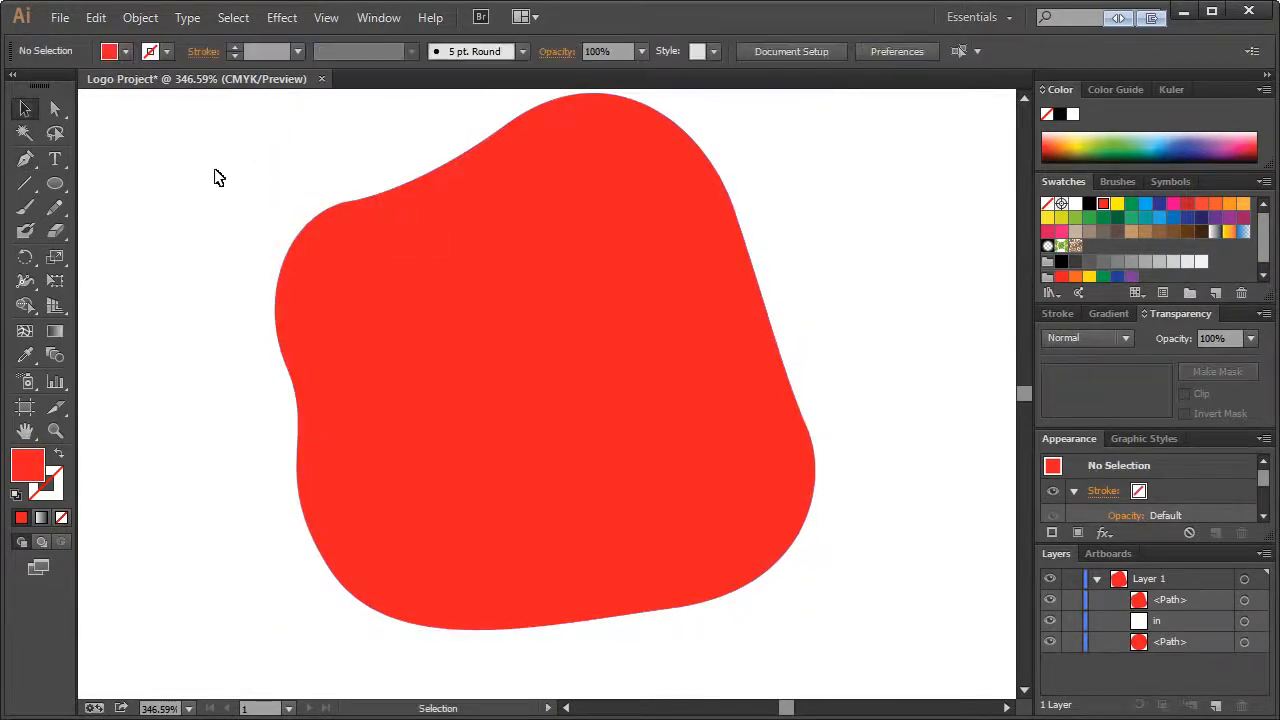
Delete the red circle and stack the "in" text above the red blob in Layer 1
left_click(1244, 642)
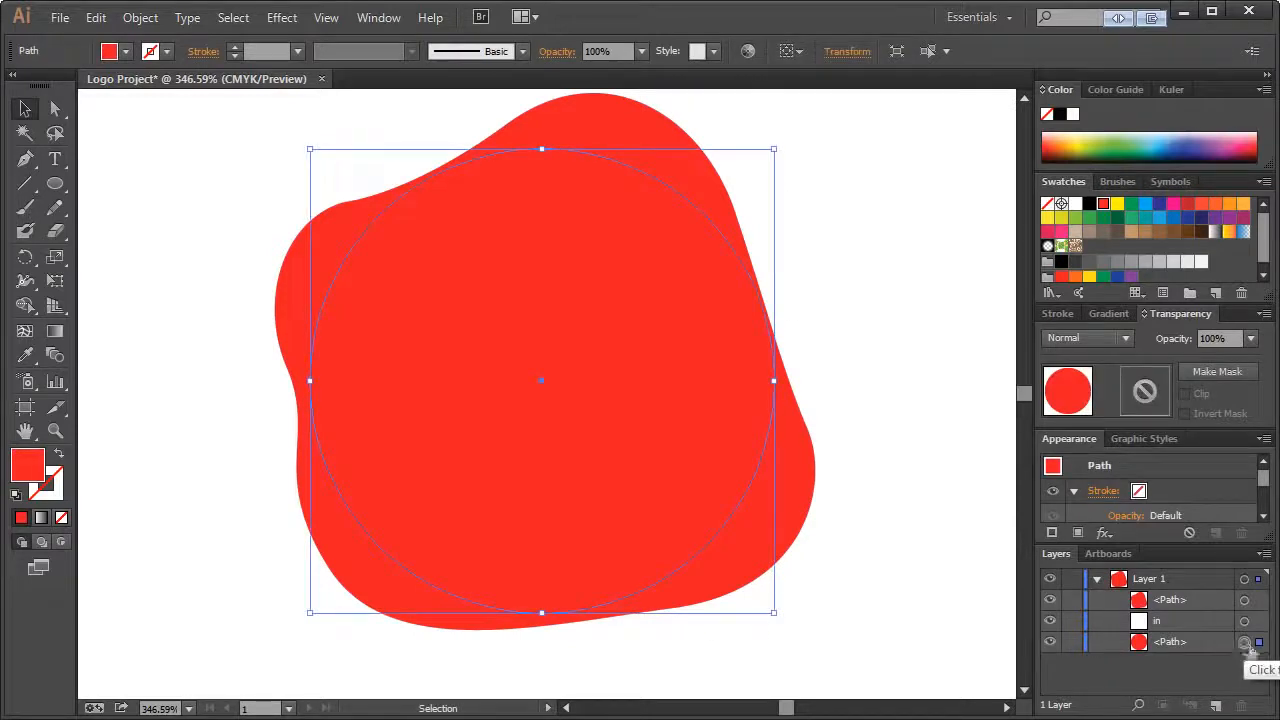
key("Delete")
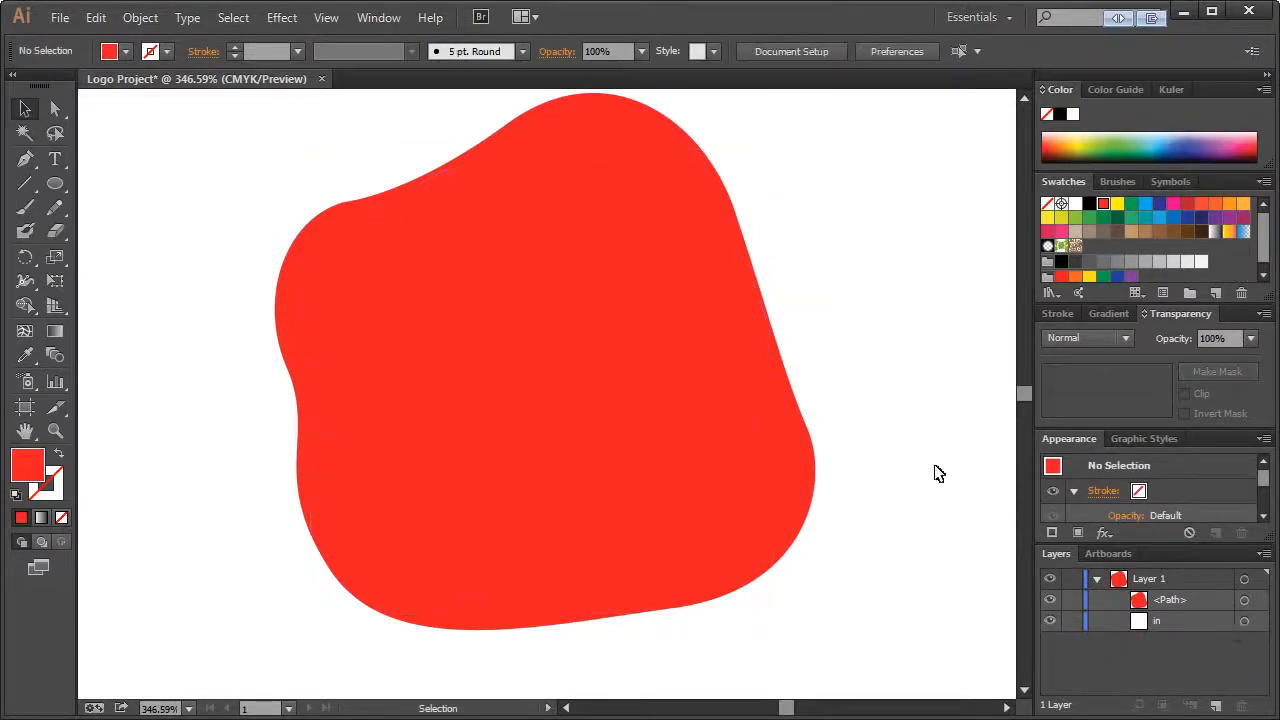
mouse_move(1180, 622)
left_mouse_down()
mouse_move(1153, 606)
mouse_move(1182, 608)
left_mouse_up()
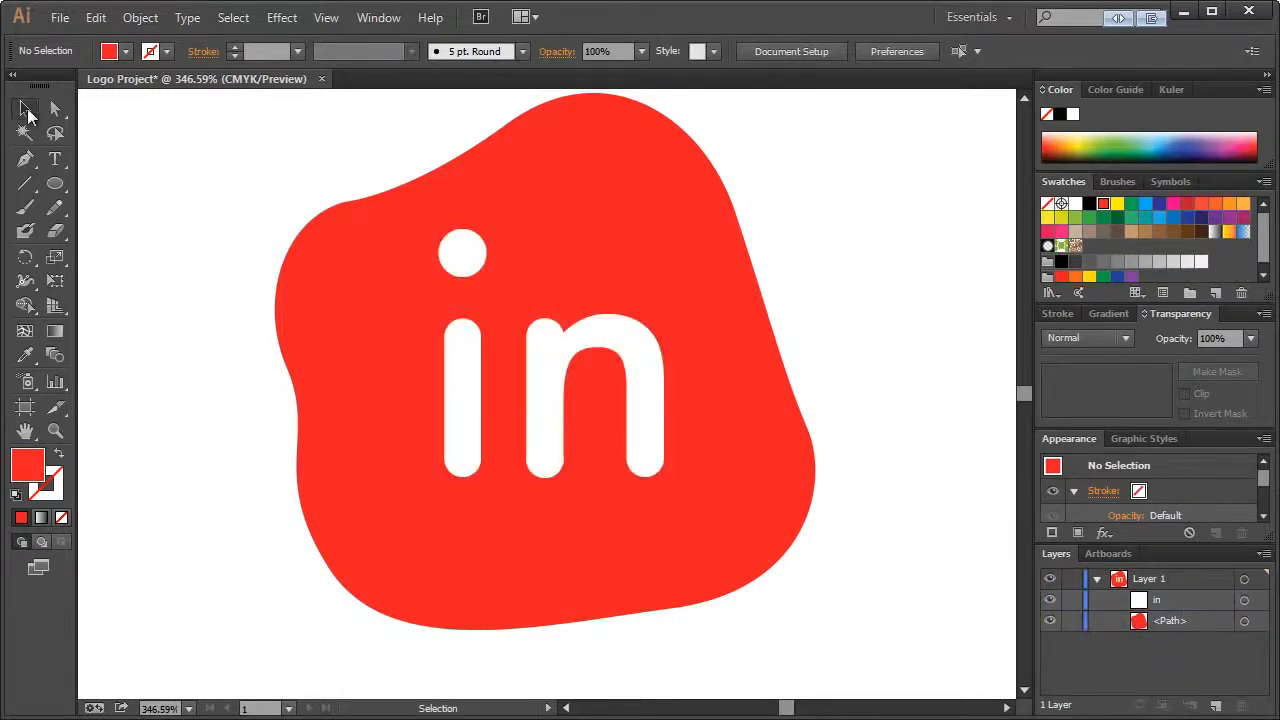
Enlarge the "in" text to about 110 pt and recentre it on the blob
left_click(339, 224)
left_click(243, 194)
key("ctrl+1")
left_click(567, 387)
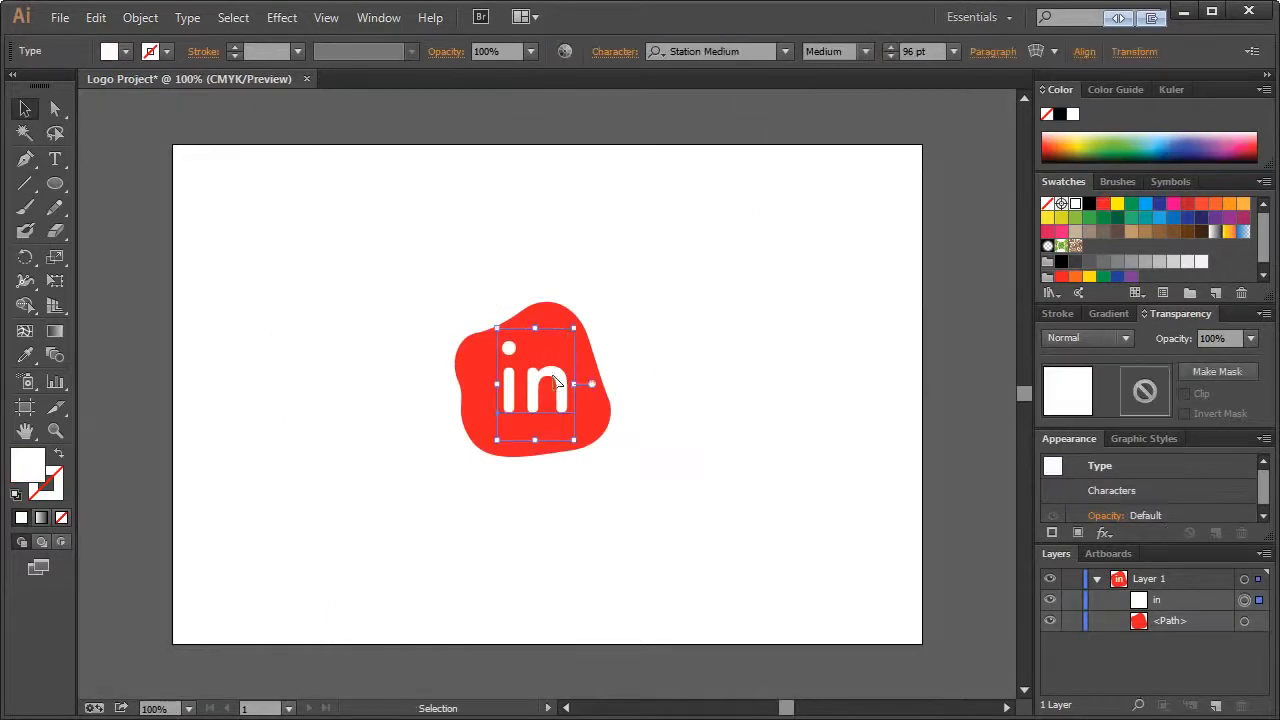
left_click_drag(577, 331, 583, 322)
left_click(595, 328)
left_click_drag(538, 390, 538, 396)
left_click(581, 259)
Move the blob and its "in" text together into the left half of the artboard
left_click_drag(376, 281, 650, 524)
left_click_drag(522, 397, 420, 386)
left_click(549, 285)
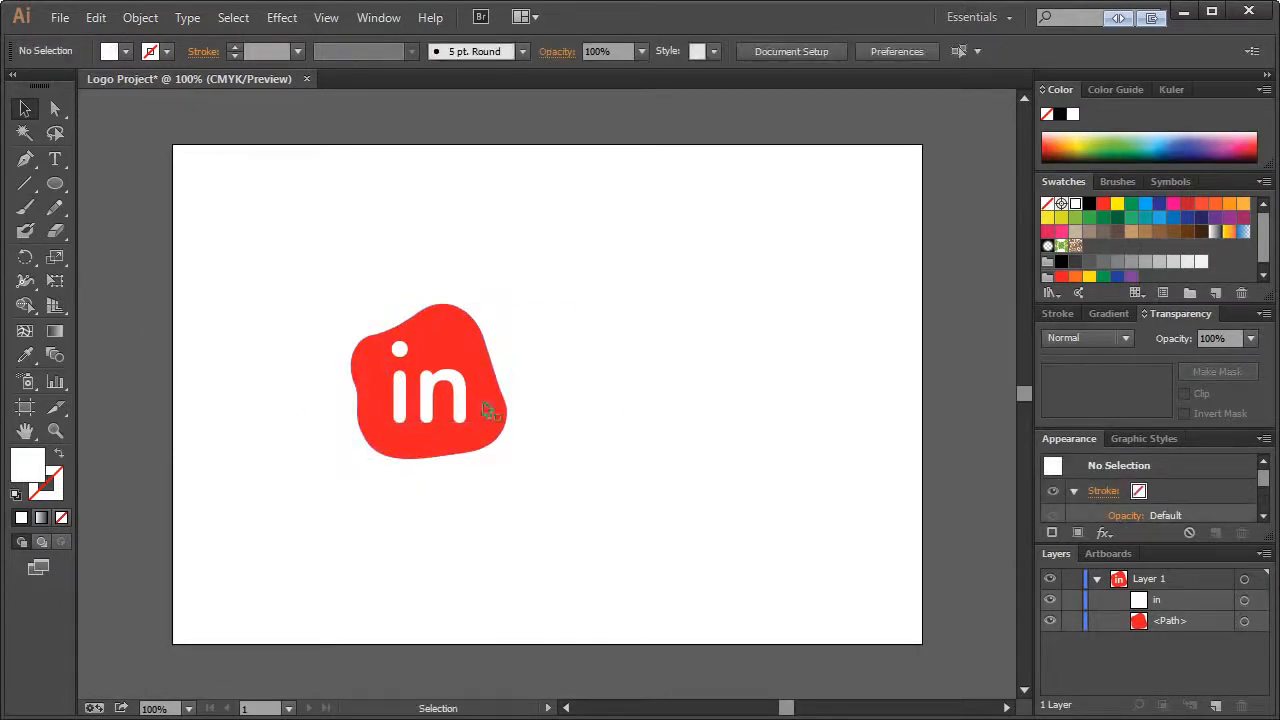
Enlarge the "in" text to about 117 pt and nudge it into place on the blob
left_click(455, 408)
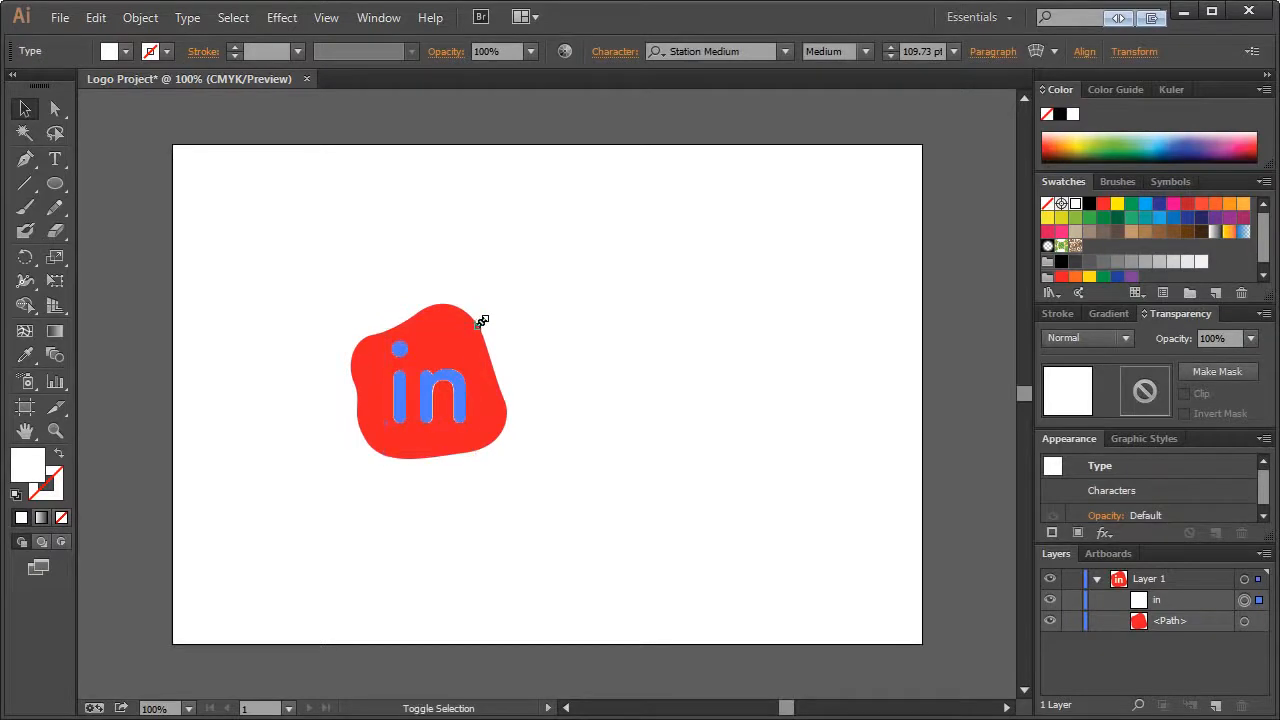
left_click_drag(460, 393, 460, 395)
left_click(527, 291)
Duplicate the "in" text and place the copy just right of the blob on the same baseline
left_click(450, 390)
key("ctrl+c")
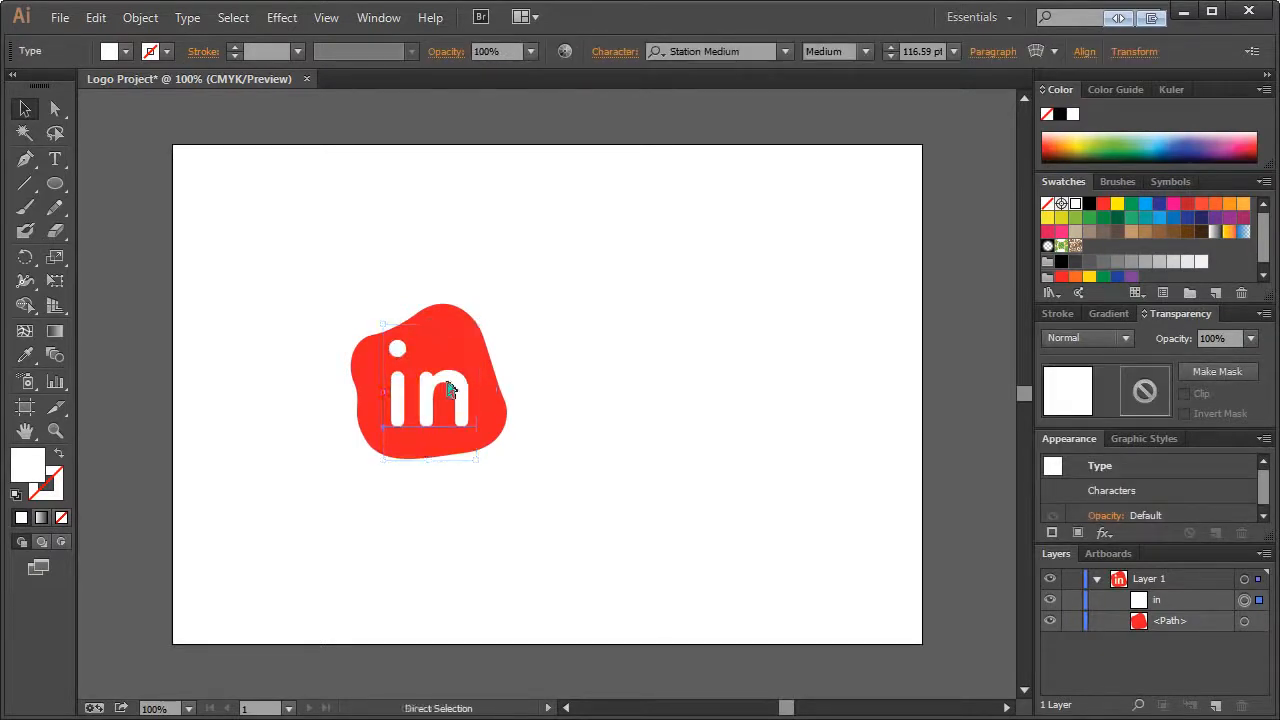
key("ctrl+f")
left_click_drag(431, 390, 560, 427)
Fill the duplicate text beside the blob with red and change its wording to "blood"
key("t")
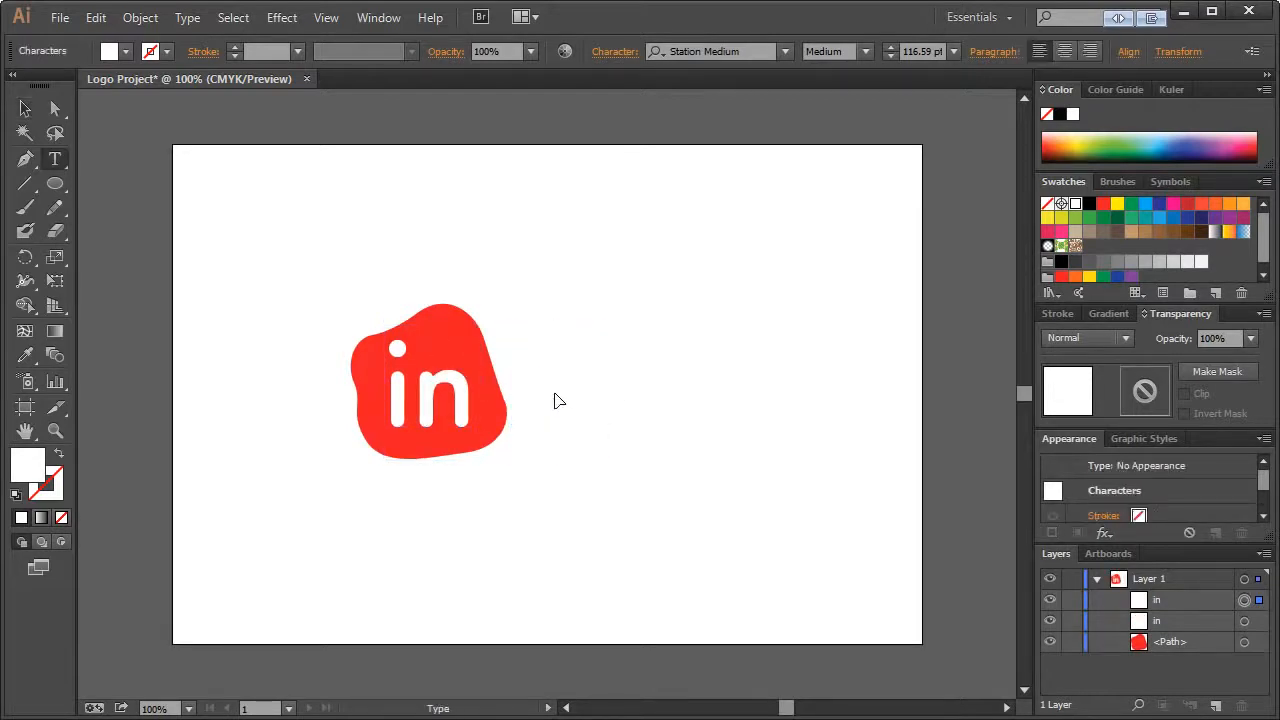
key("Escape")
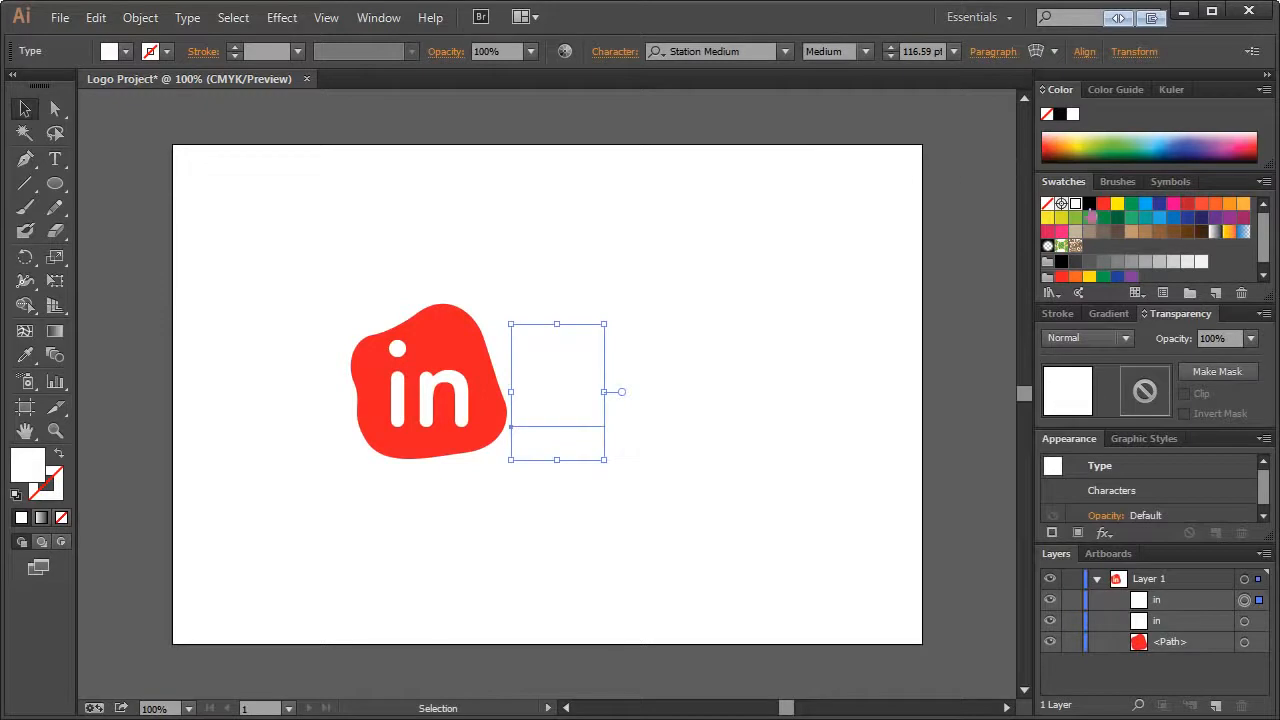
left_click(1103, 204)
triple_click(556, 405)
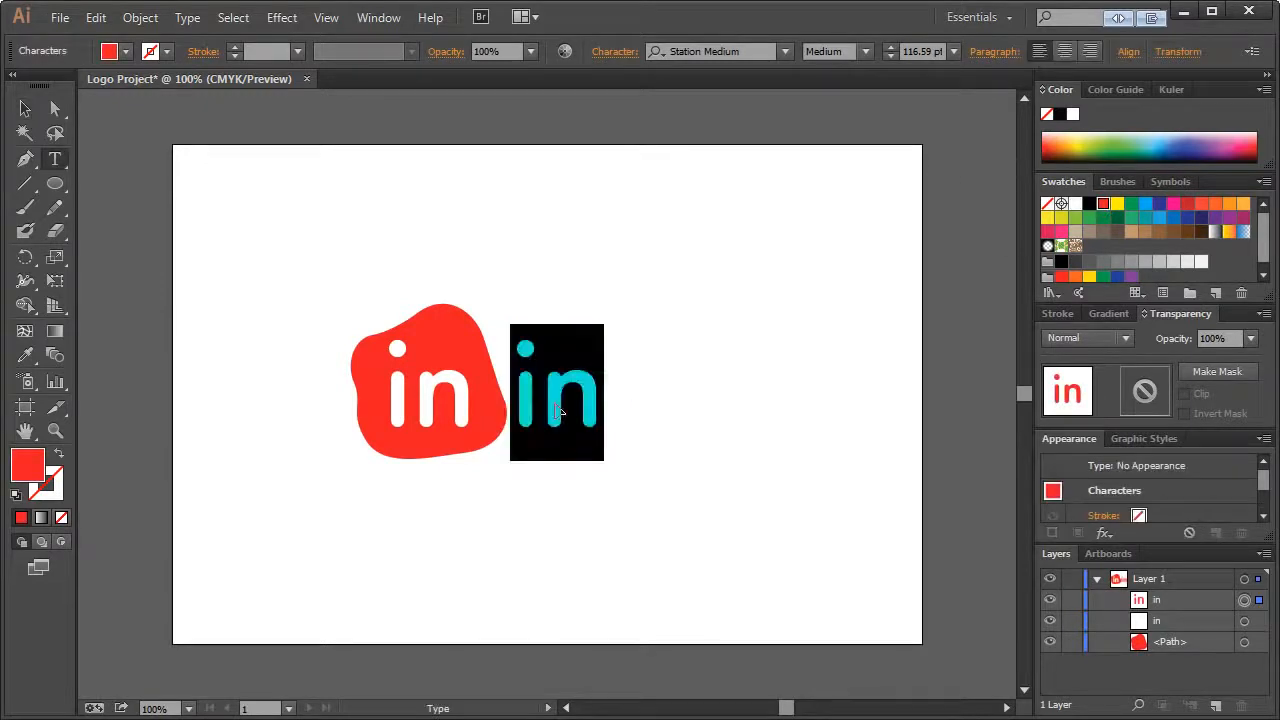
type("blood")
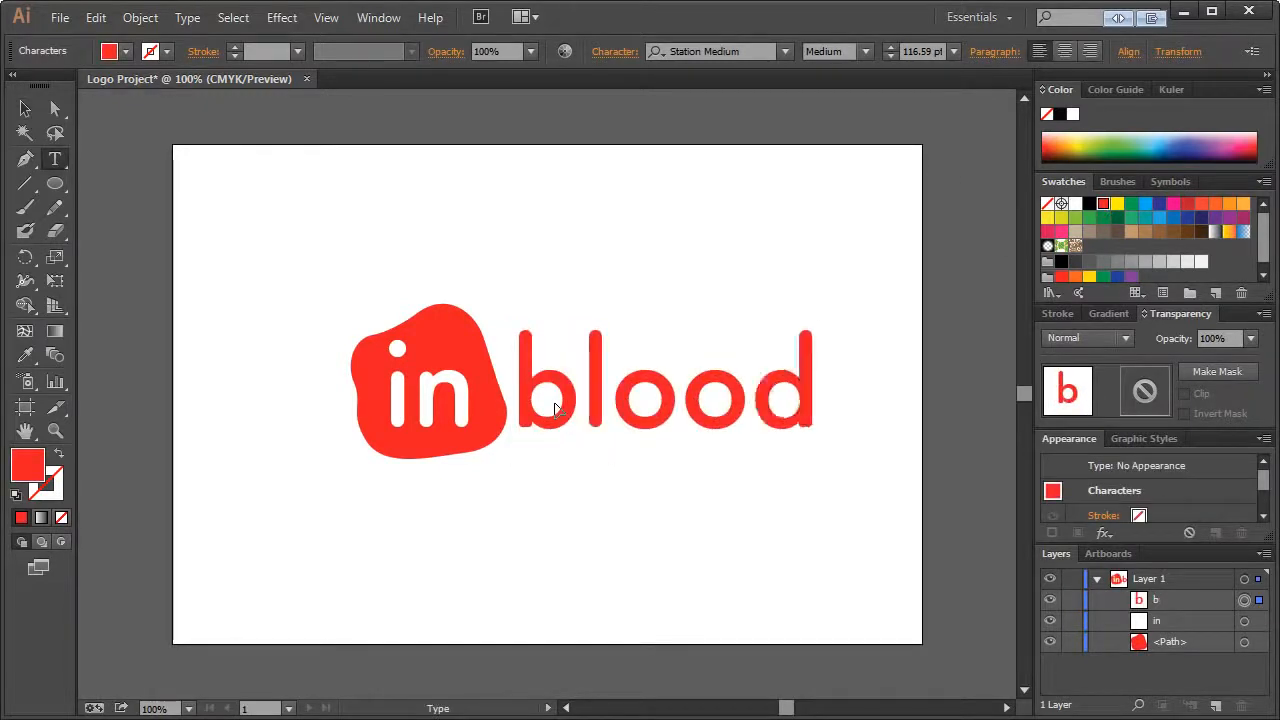
key("Escape")
left_click(449, 228)
left_click_drag(306, 286, 338, 276)
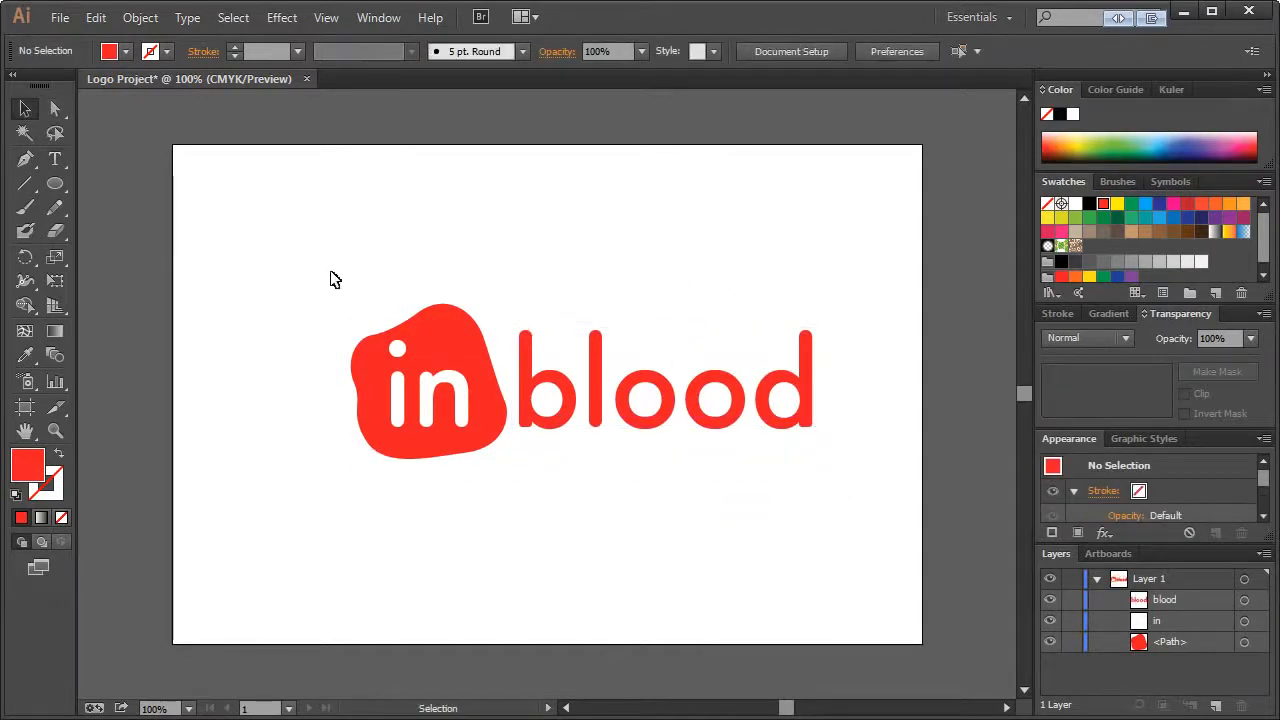
Shift the blob's lower-left anchor point slightly right and its upper-left anchor point slightly up and right
left_click(55, 430)
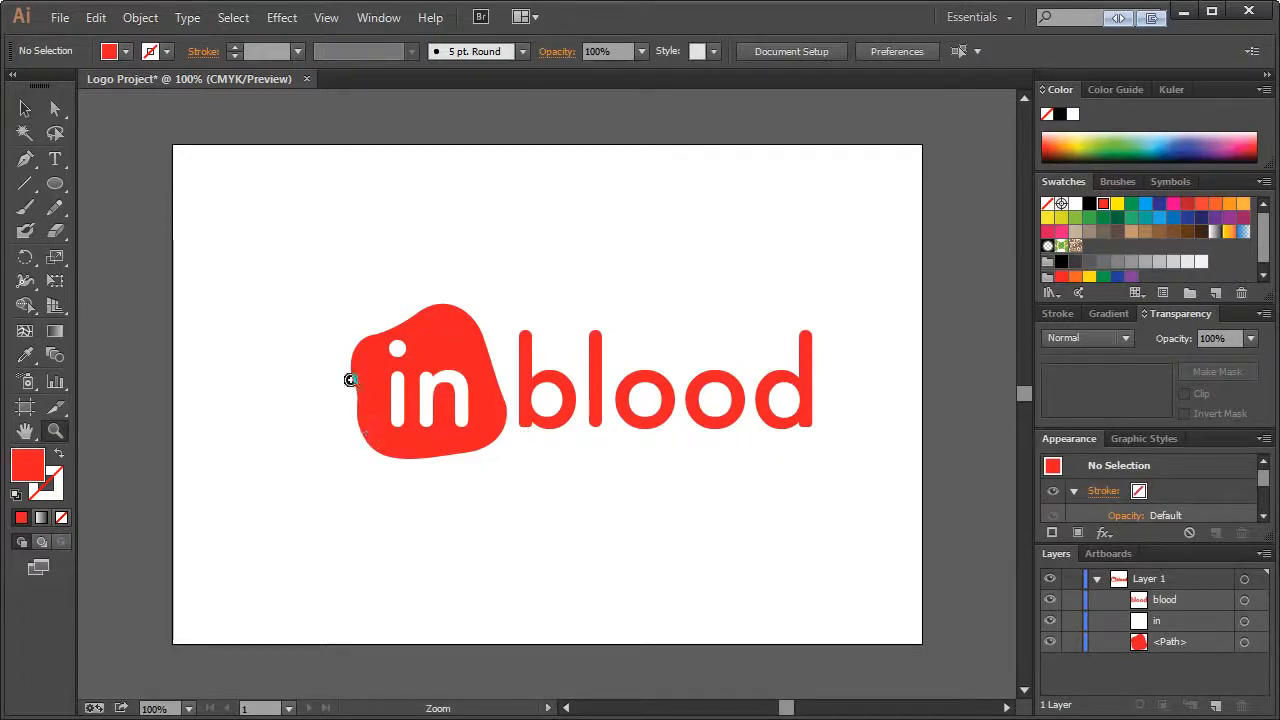
left_click_drag(304, 285, 517, 486)
left_click(55, 108)
left_click(391, 425)
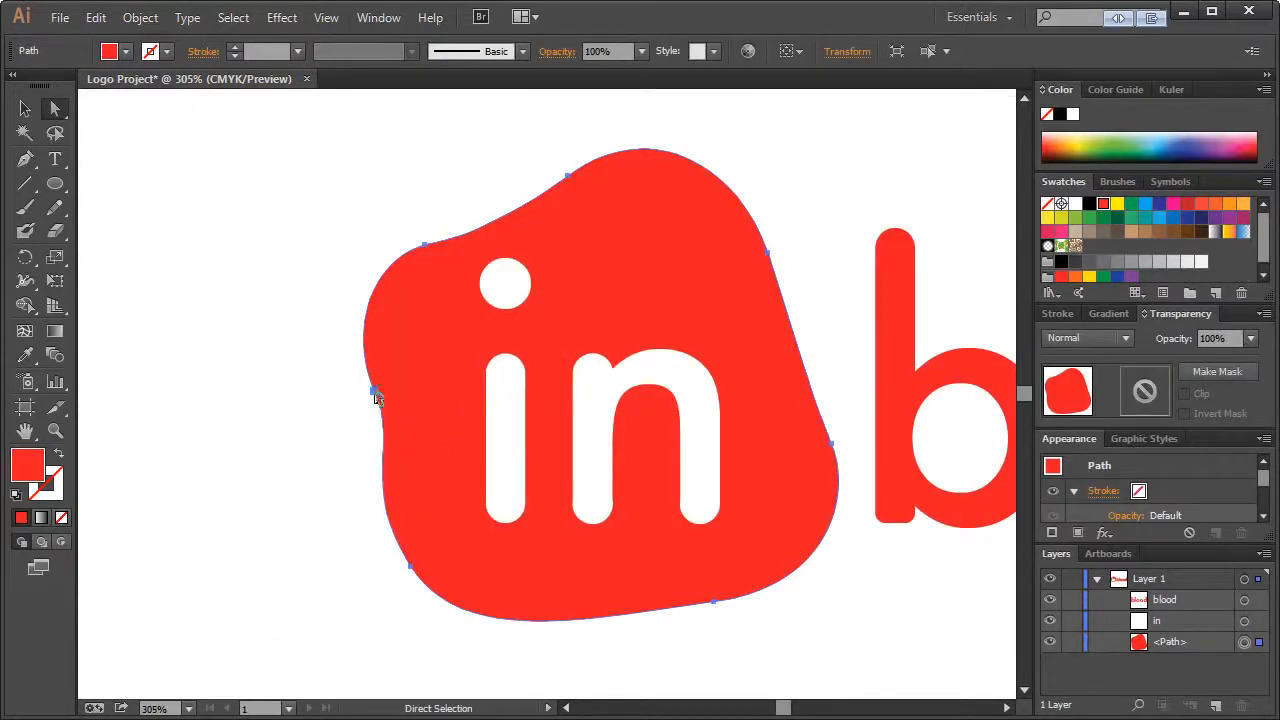
left_click(375, 394)
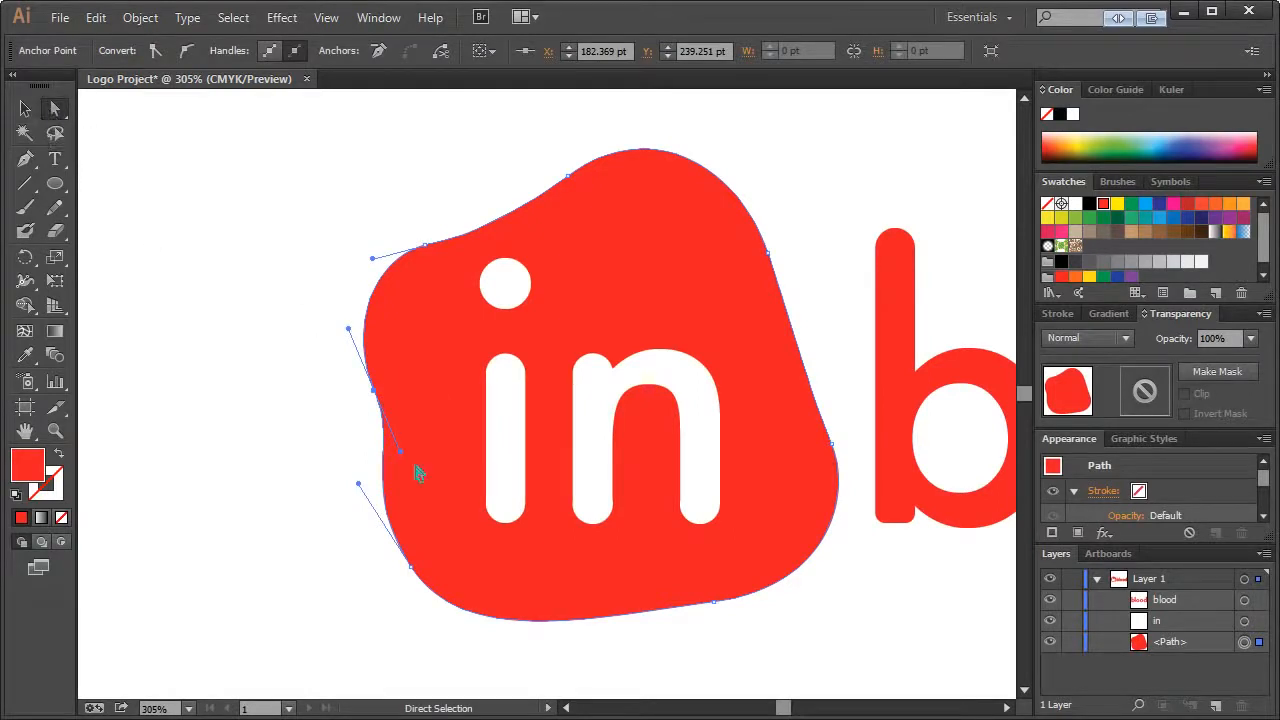
left_click_drag(409, 571, 422, 575)
left_click_drag(425, 248, 361, 246)
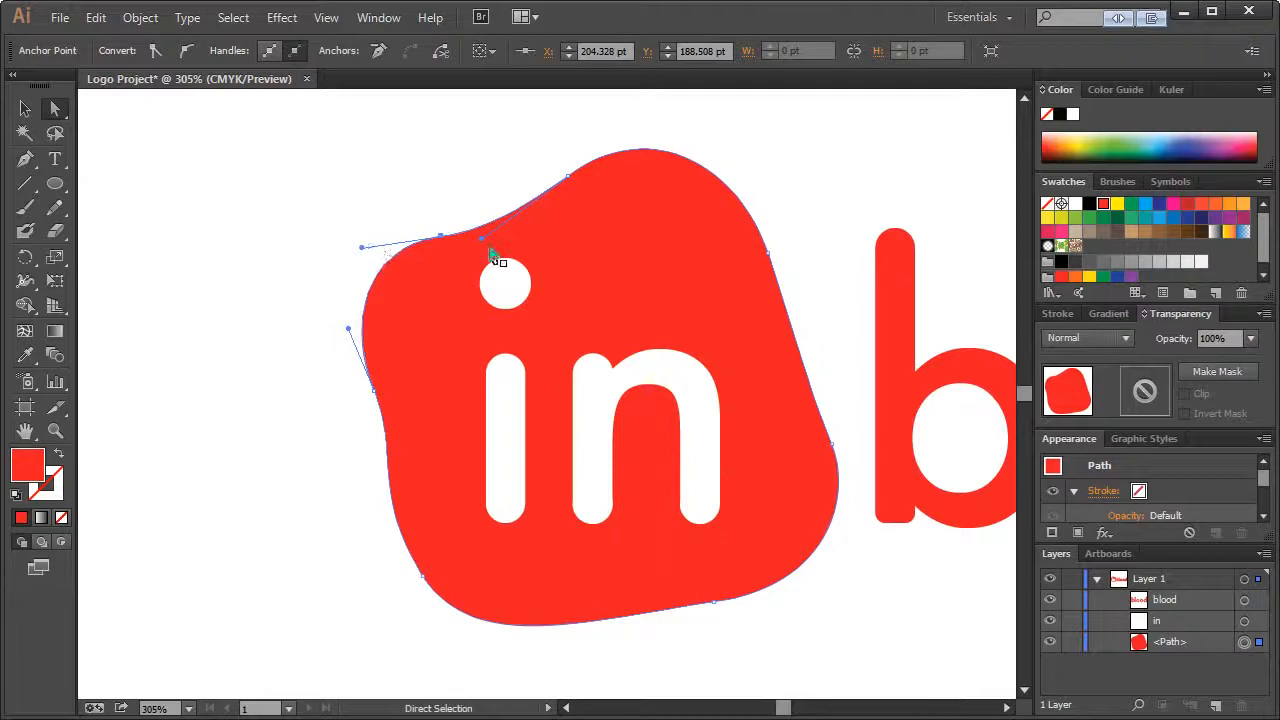
left_click(298, 194)
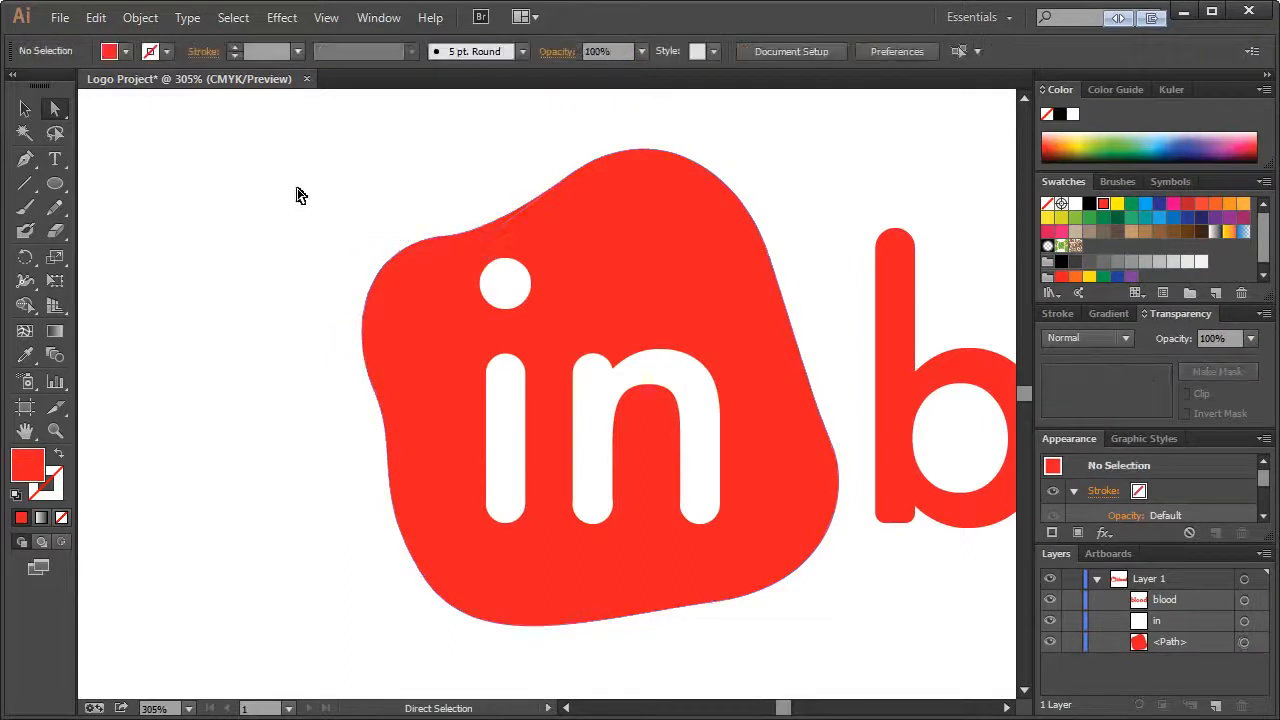
Lengthen the lower curve handle of the anchor point on the blob's left edge to smooth the dent below it
left_click(382, 424)
left_click(374, 390)
left_click_drag(399, 461, 409, 491)
left_click(280, 405)
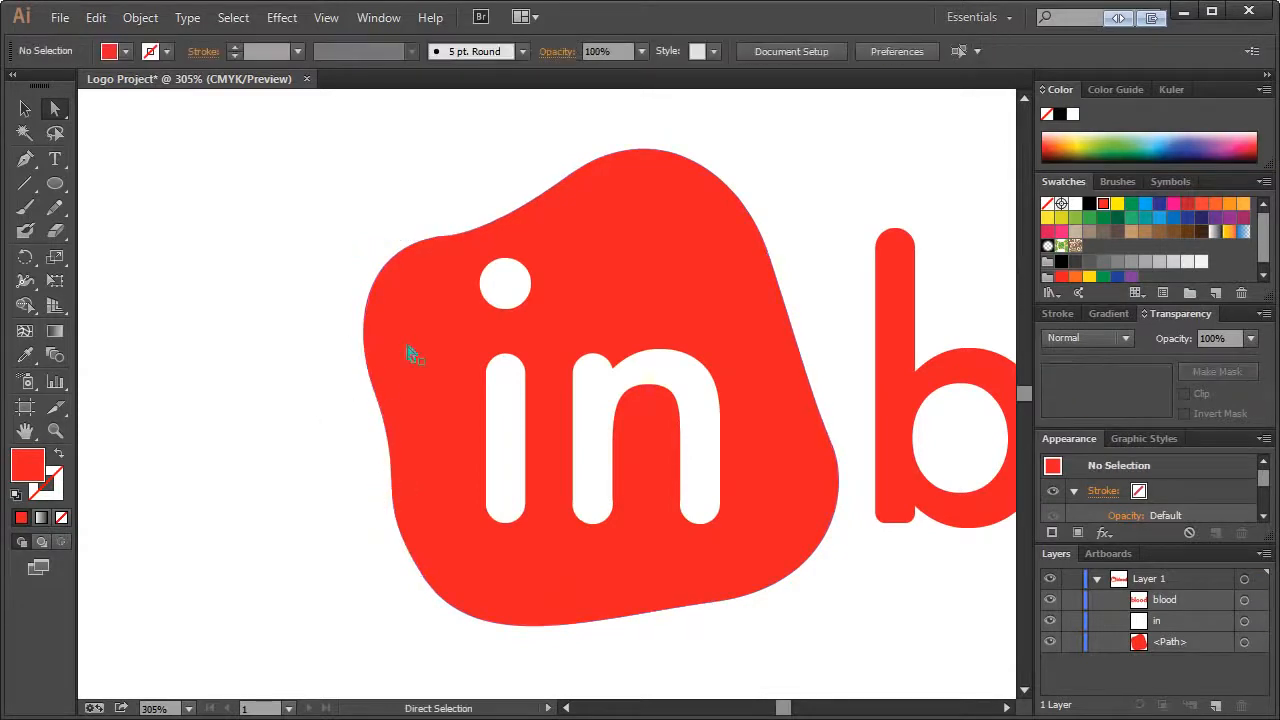
Adjust the curve handle at the blob's upper slope and move its upper-right anchor point slightly down and inward
left_click(489, 260)
left_click(569, 177)
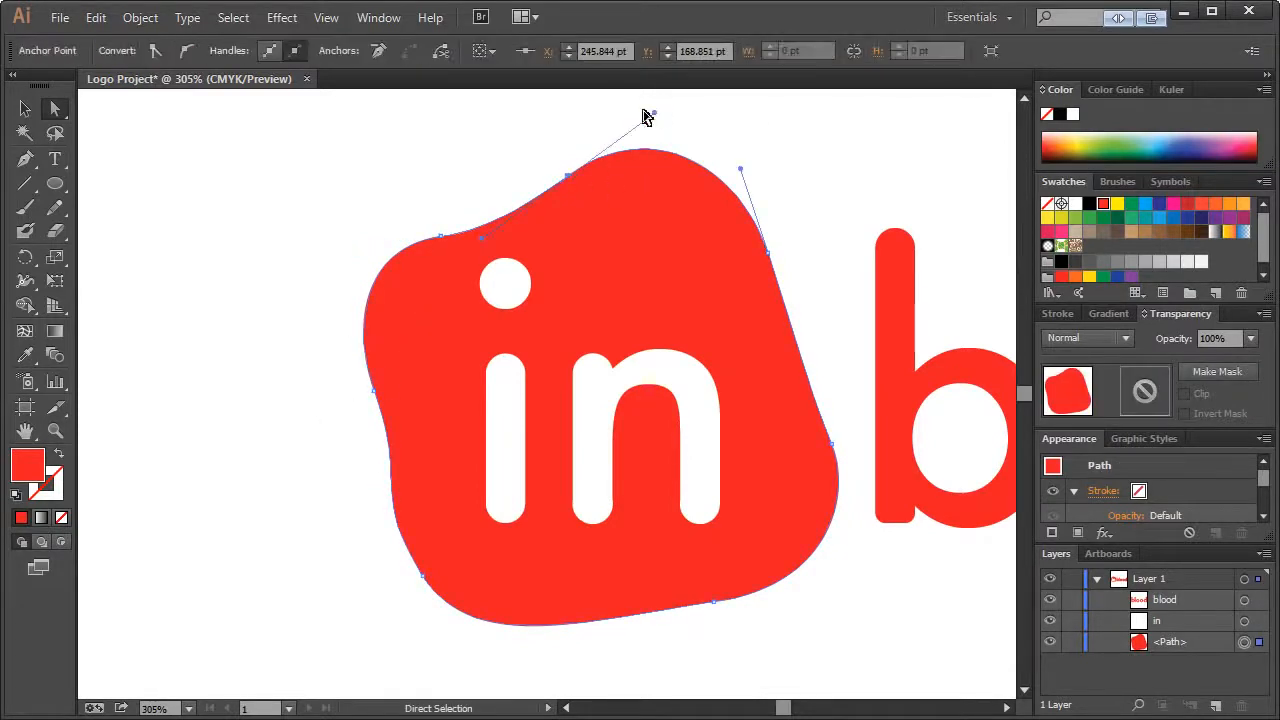
left_click_drag(656, 112, 656, 116)
mouse_move(769, 254)
left_mouse_down()
mouse_move(755, 278)
mouse_move(752, 268)
left_mouse_up()
left_click(811, 209)
left_click(722, 569)
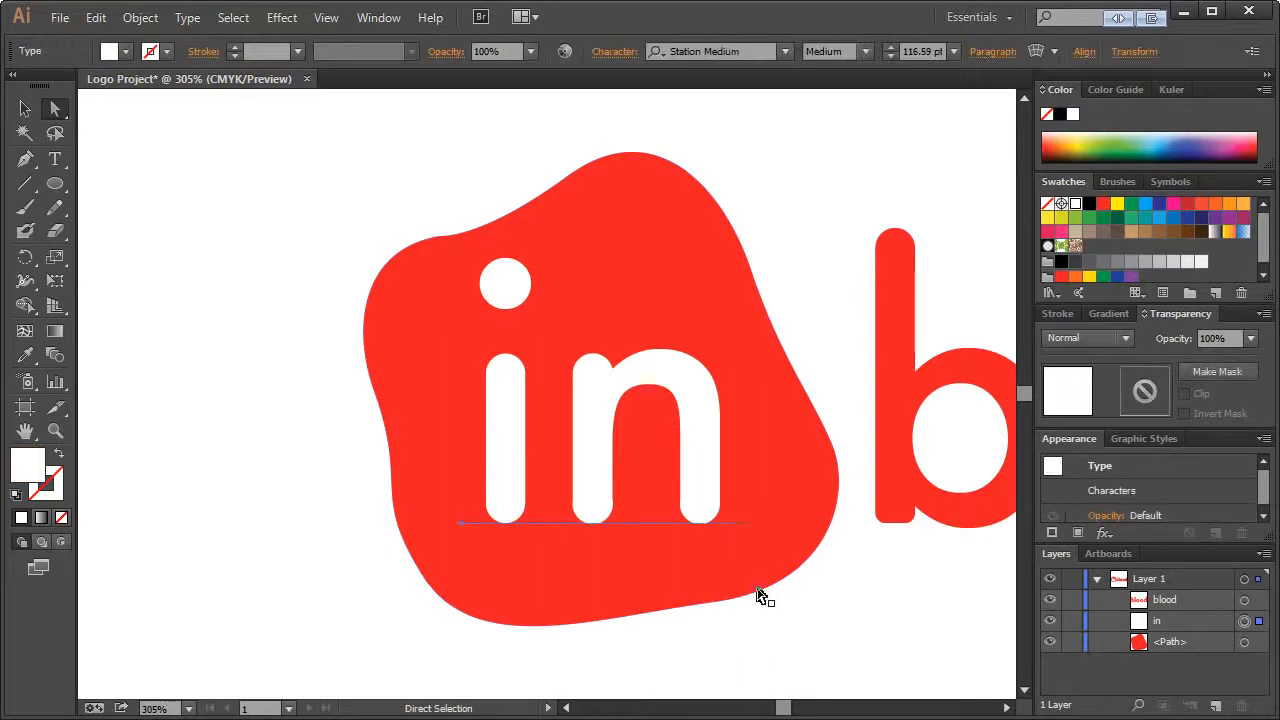
left_click(846, 629)
key("ctrl+1")
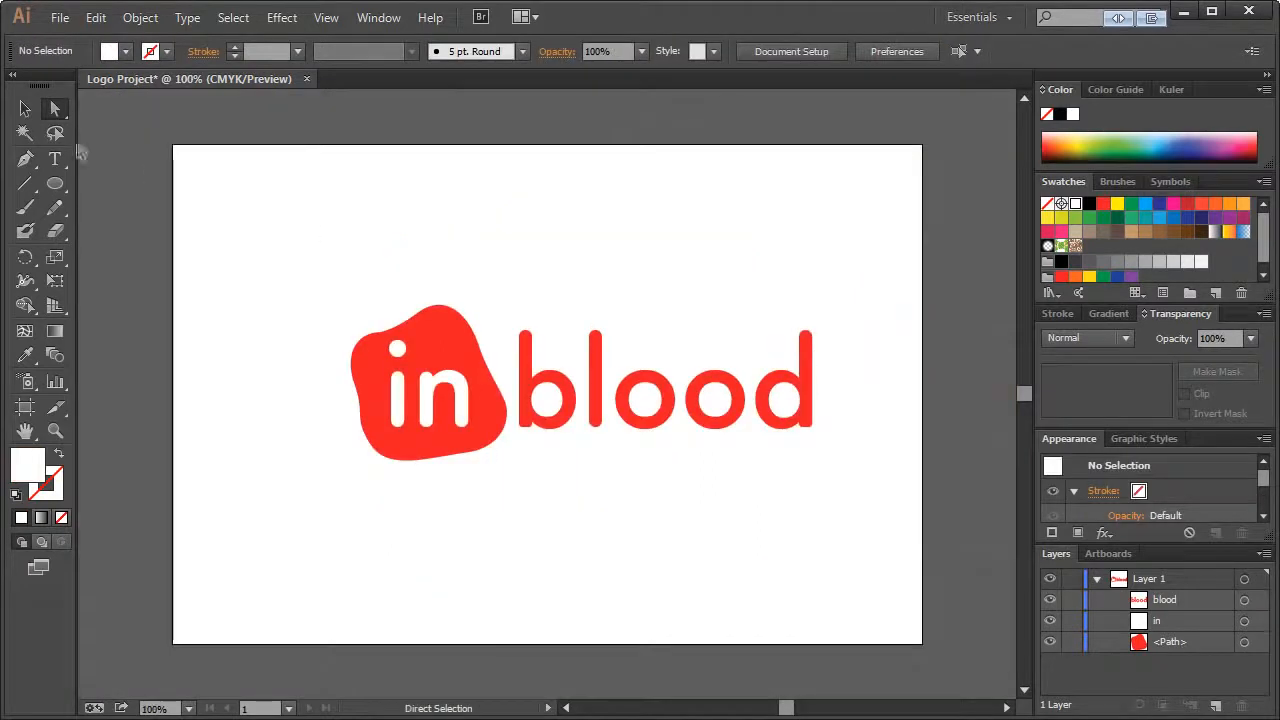
Move the whole "inblood" logo slightly up and left so it sits near the artboard's centre
left_click(23, 108)
left_click_drag(245, 229, 830, 485)
left_click_drag(757, 434, 733, 408)
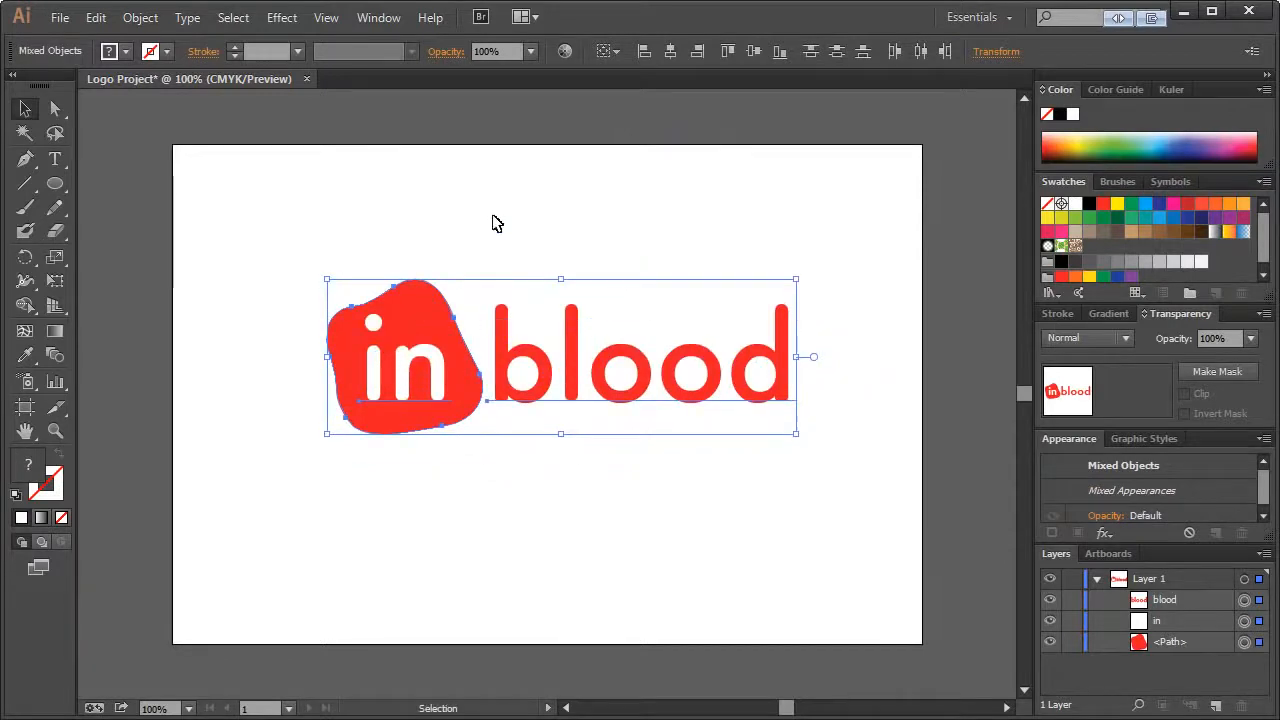
left_click(493, 221)
left_click(407, 378)
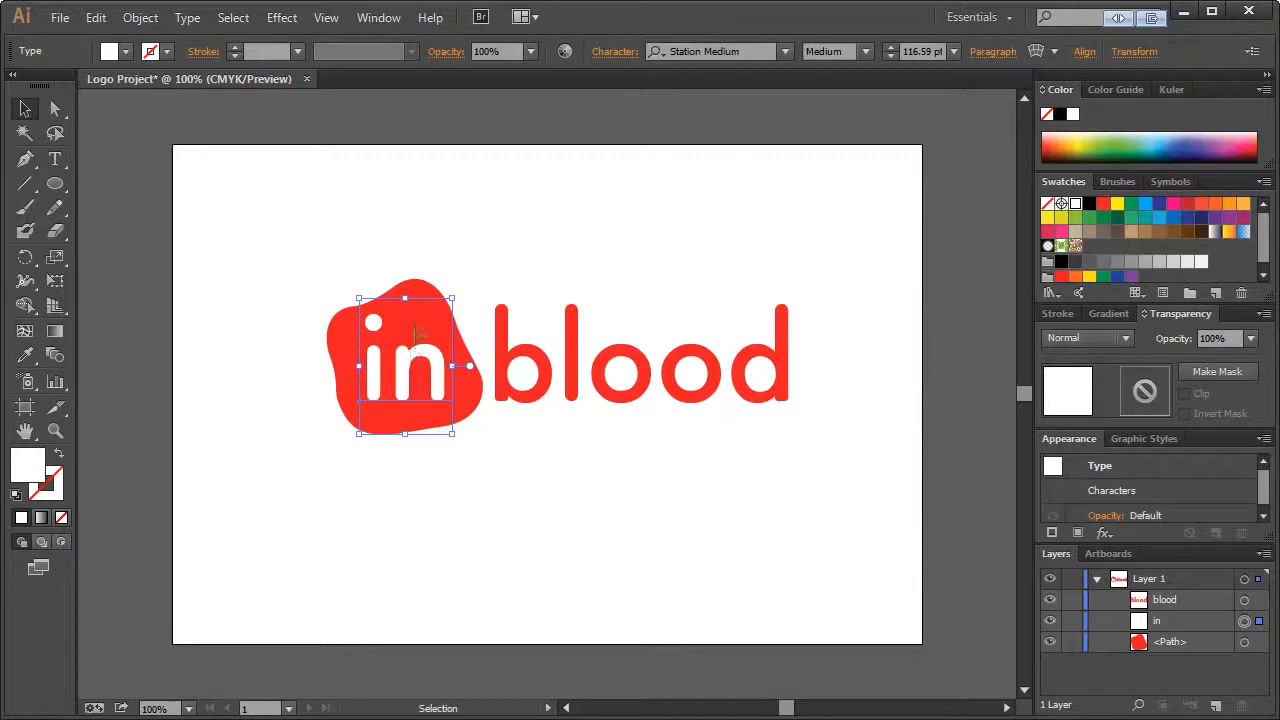
left_click_drag(305, 263, 480, 441)
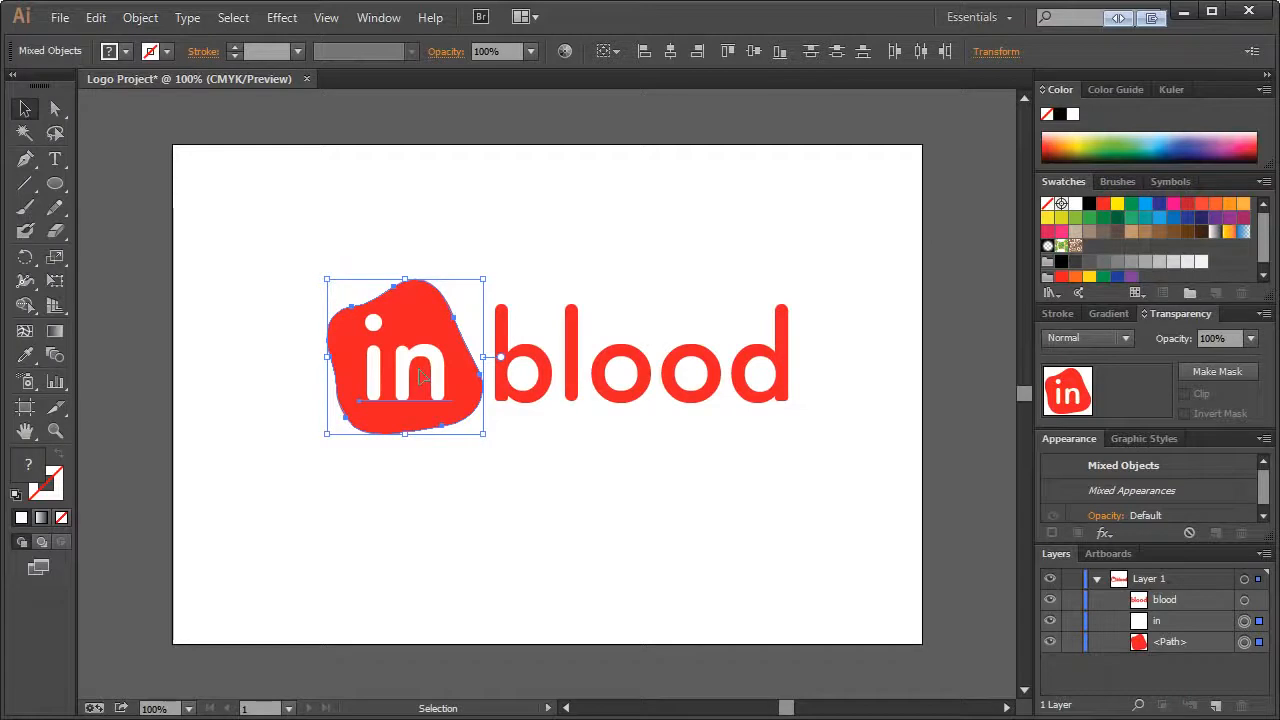
left_click(337, 271)
Retype the white "in" lettering as "df" and restore it to "in"
left_click(390, 393)
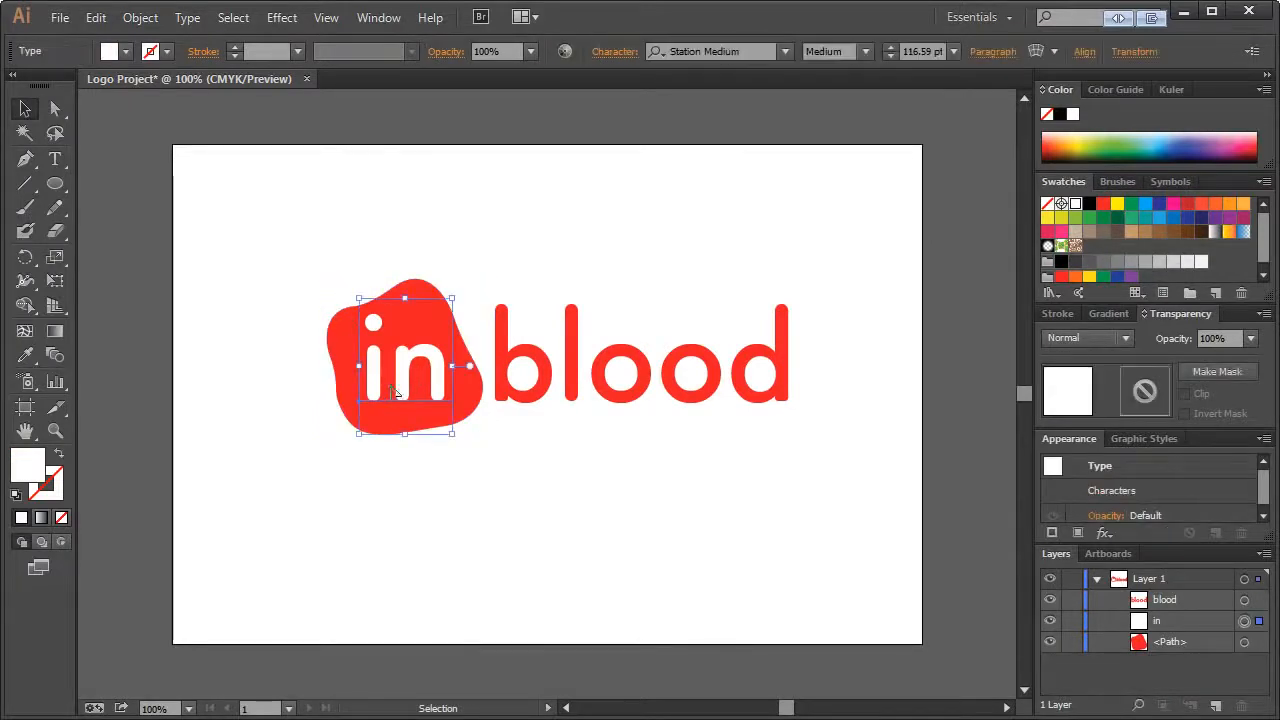
double_click(423, 373)
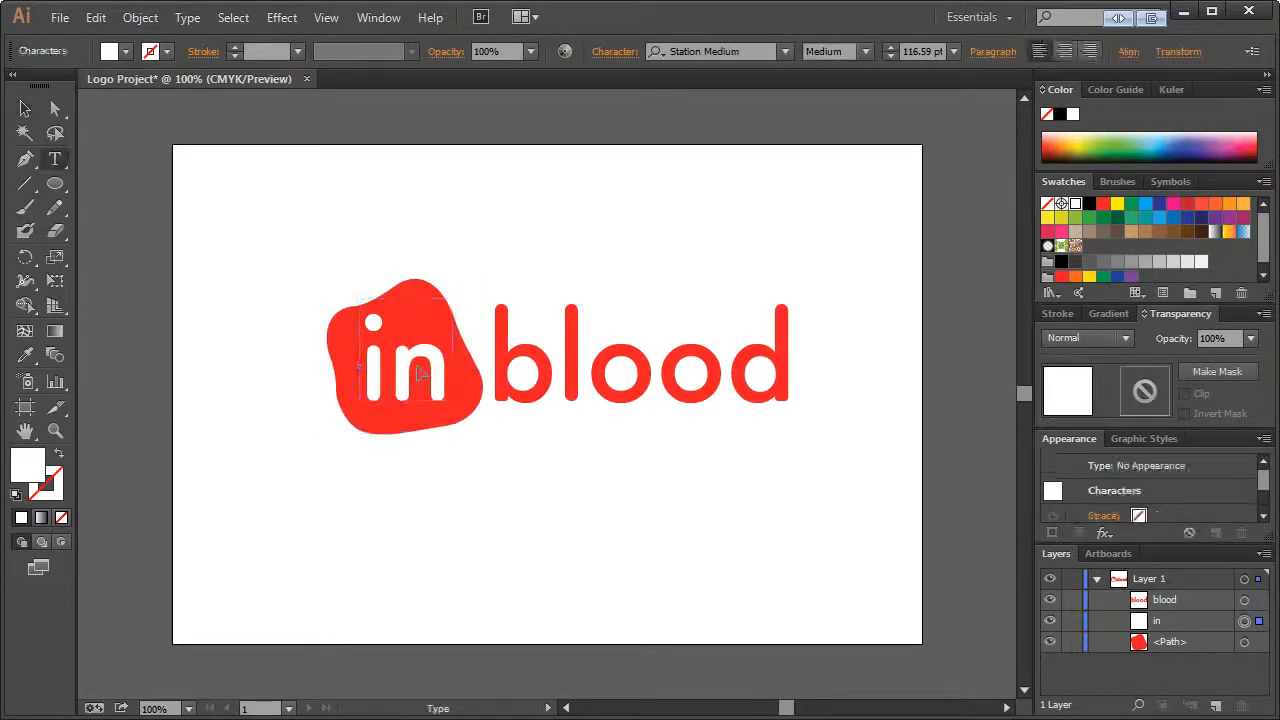
key("ctrl+a")
type("df")
left_click_drag(456, 360, 340, 361)
type("in")
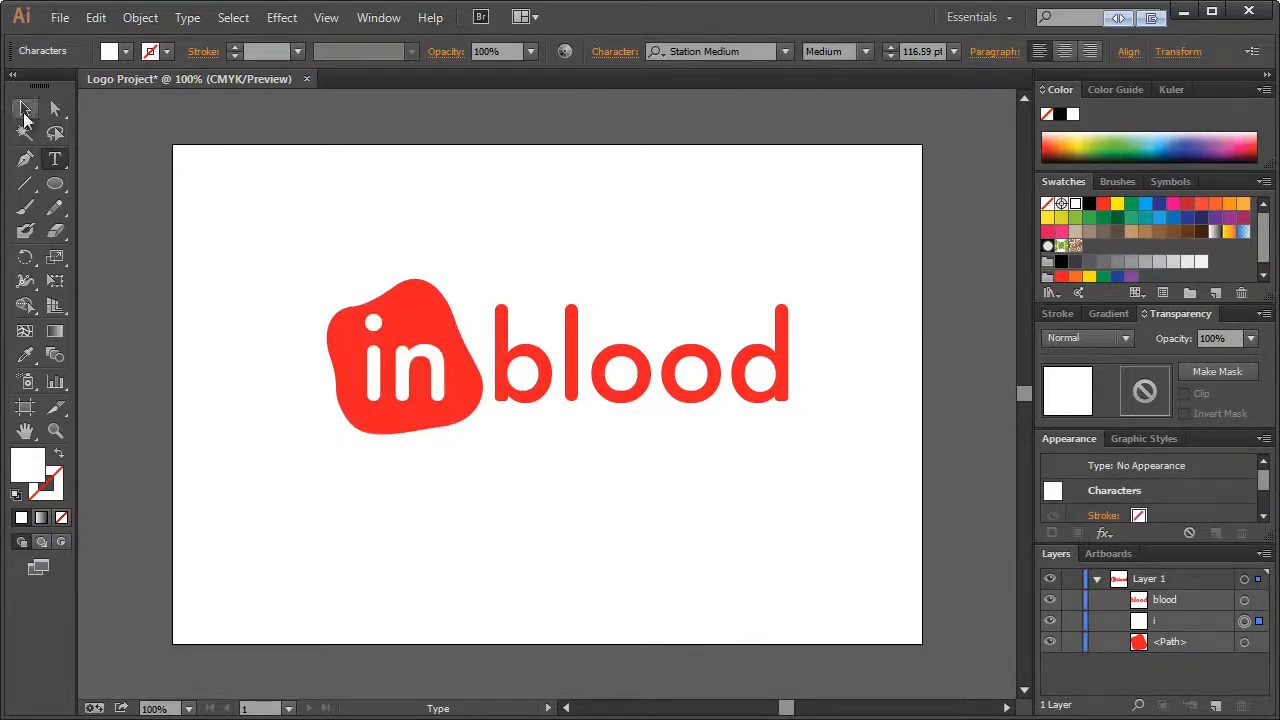
left_click(25, 112)
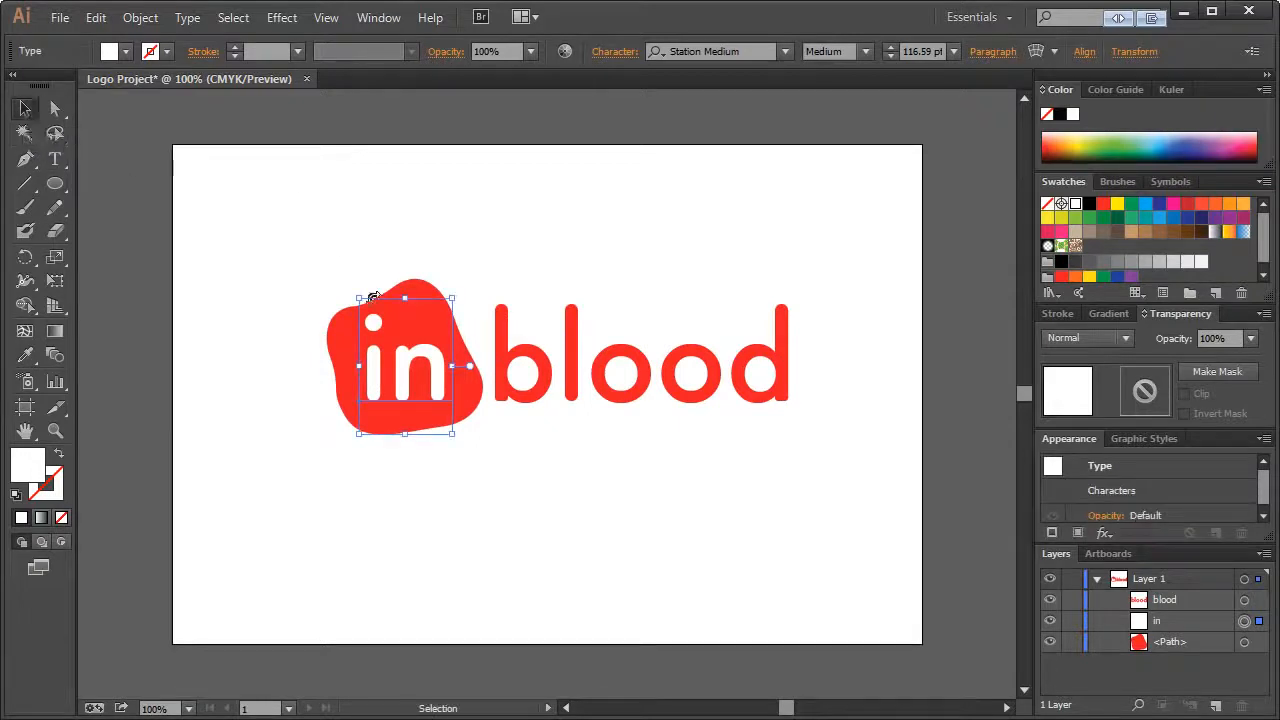
Convert the white "in" text on the blob to outlines
left_click(122, 20)
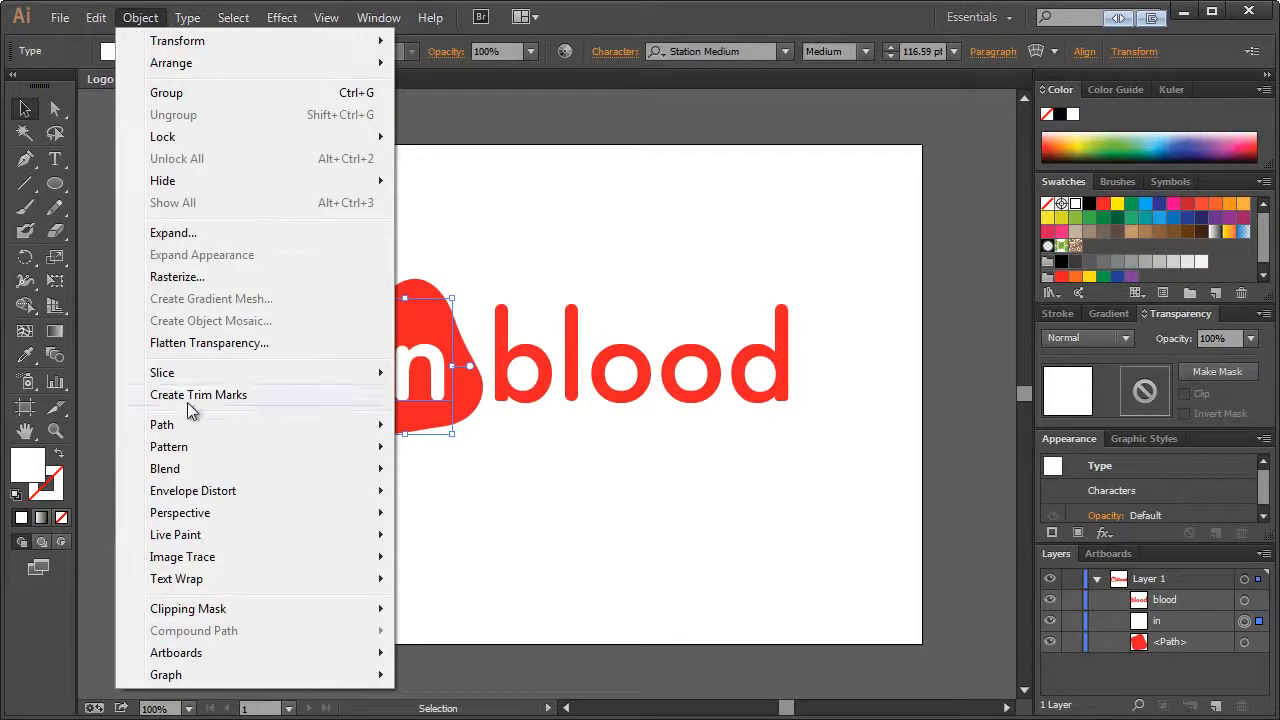
left_click(148, 20)
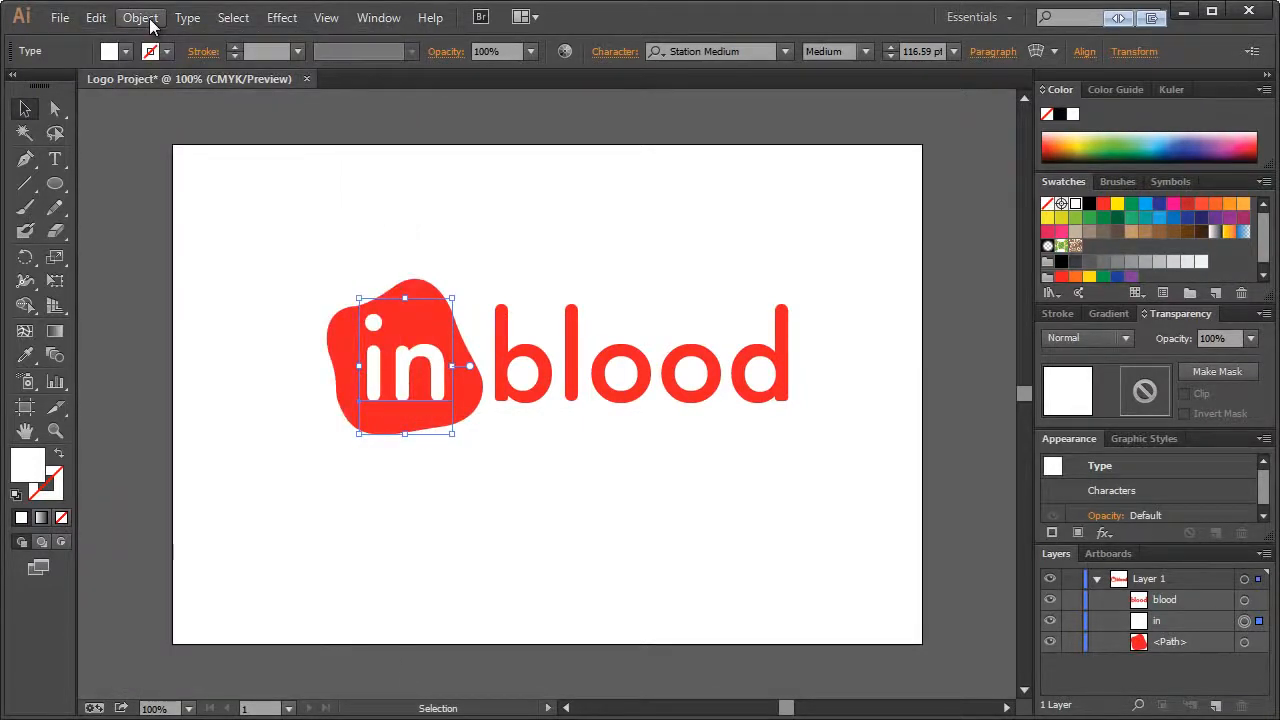
key("shift+ctrl+o")
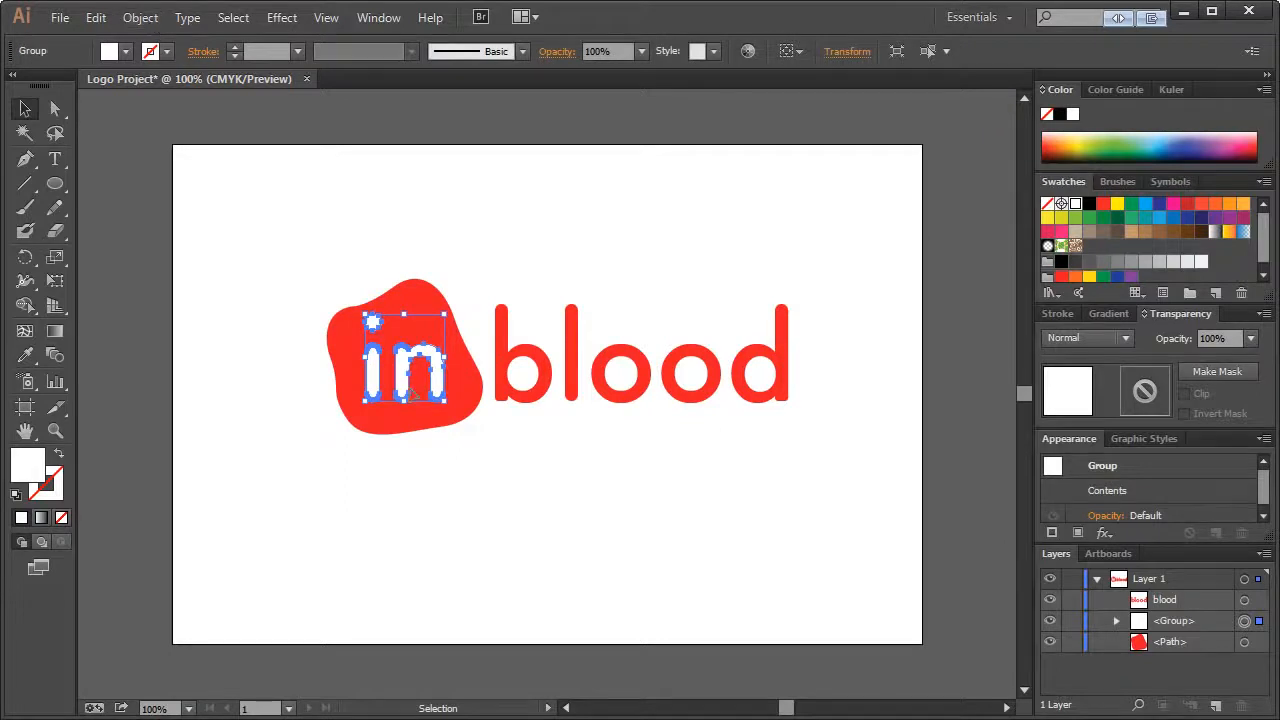
Try to apply Divide Objects Below to the grouped "in" outlines
right_click(402, 382)
key("Escape")
left_click(130, 18)
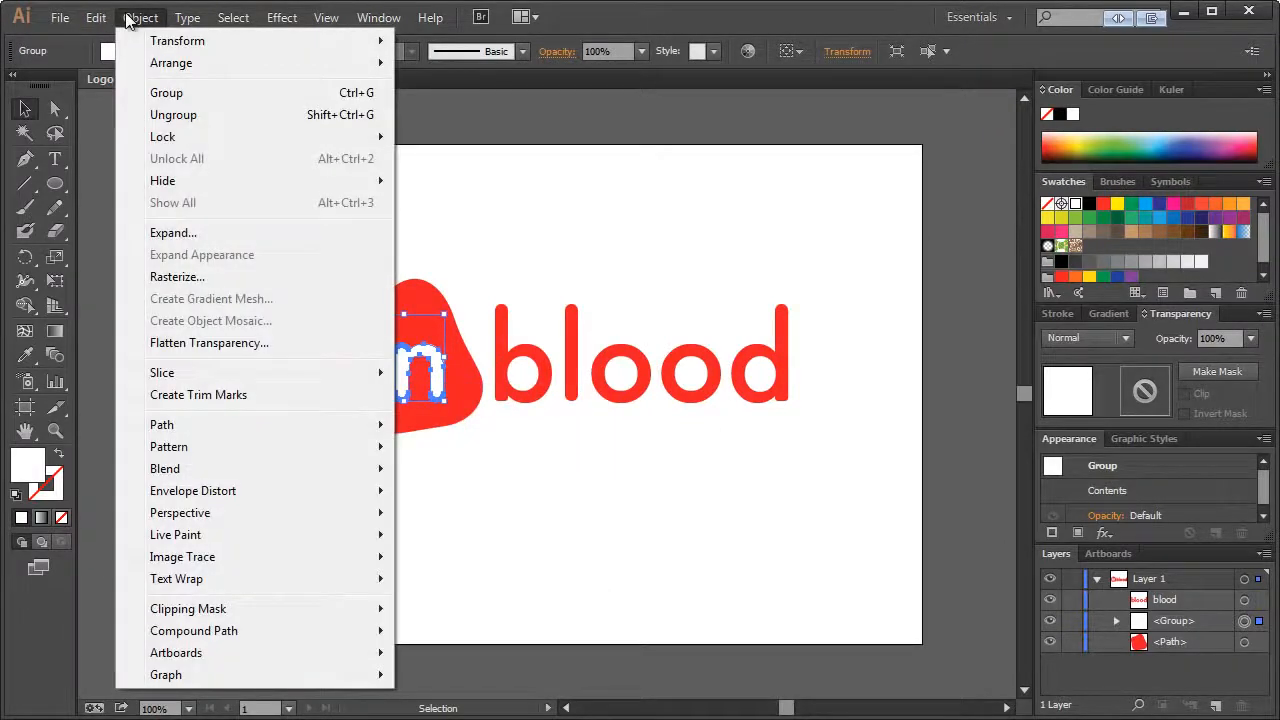
mouse_move(205, 430)
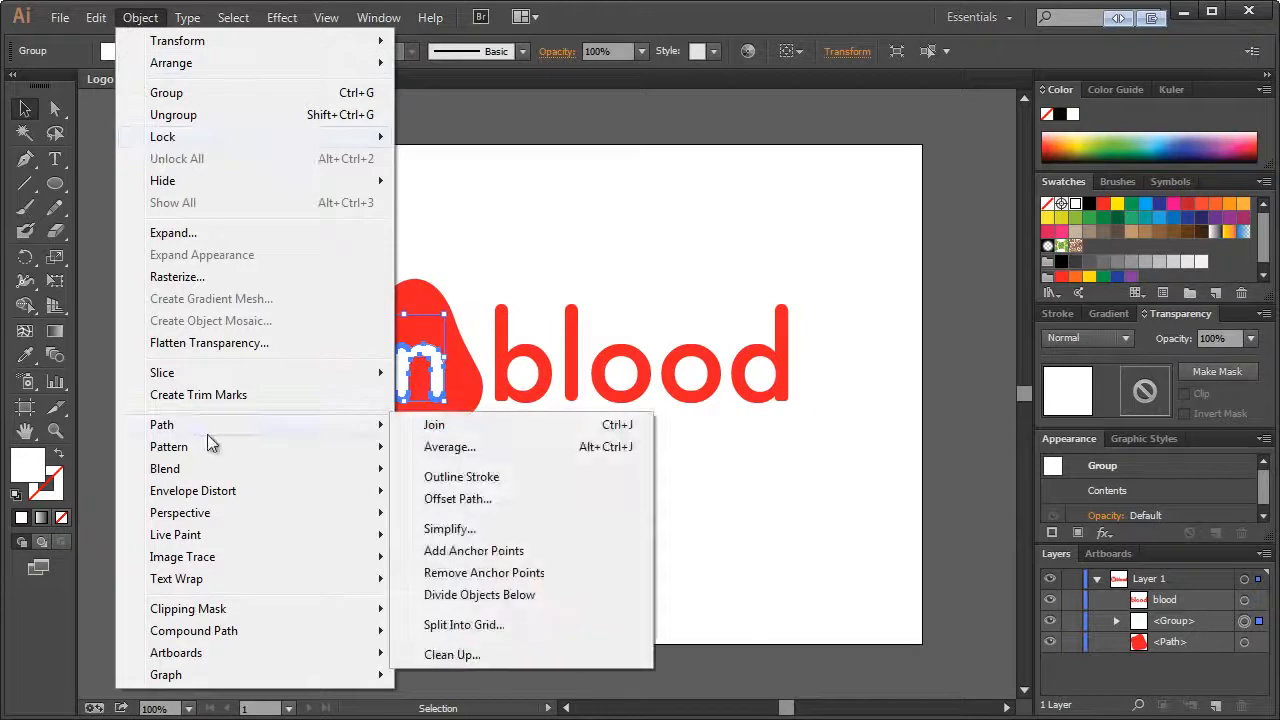
left_click(467, 597)
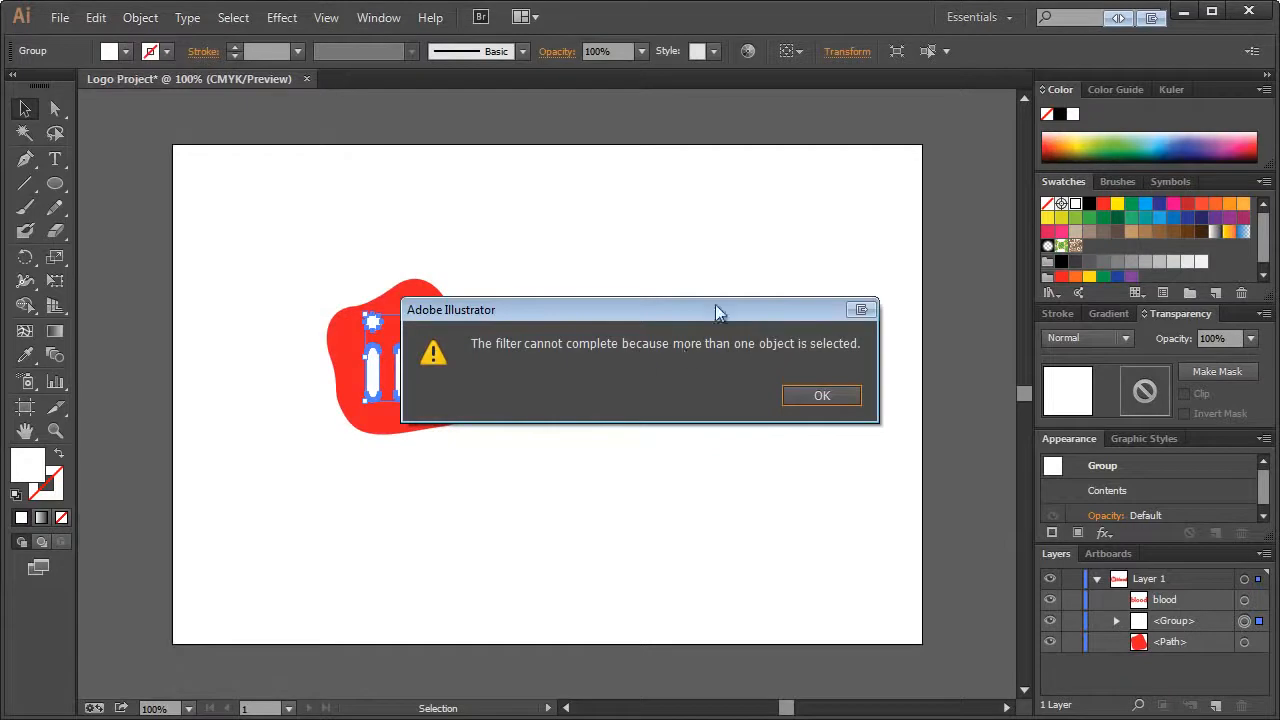
key("Return")
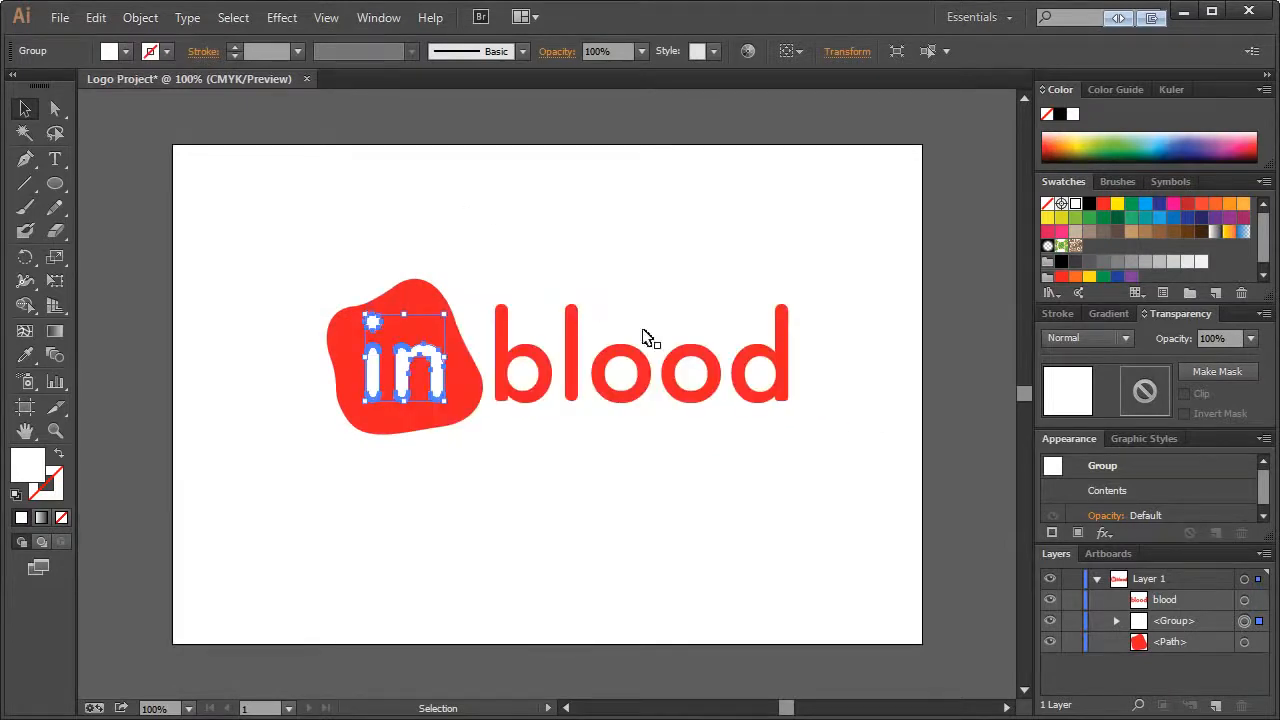
Ungroup the outlined "in" so that the two letters are separate objects, and deselect them
left_click(1209, 621)
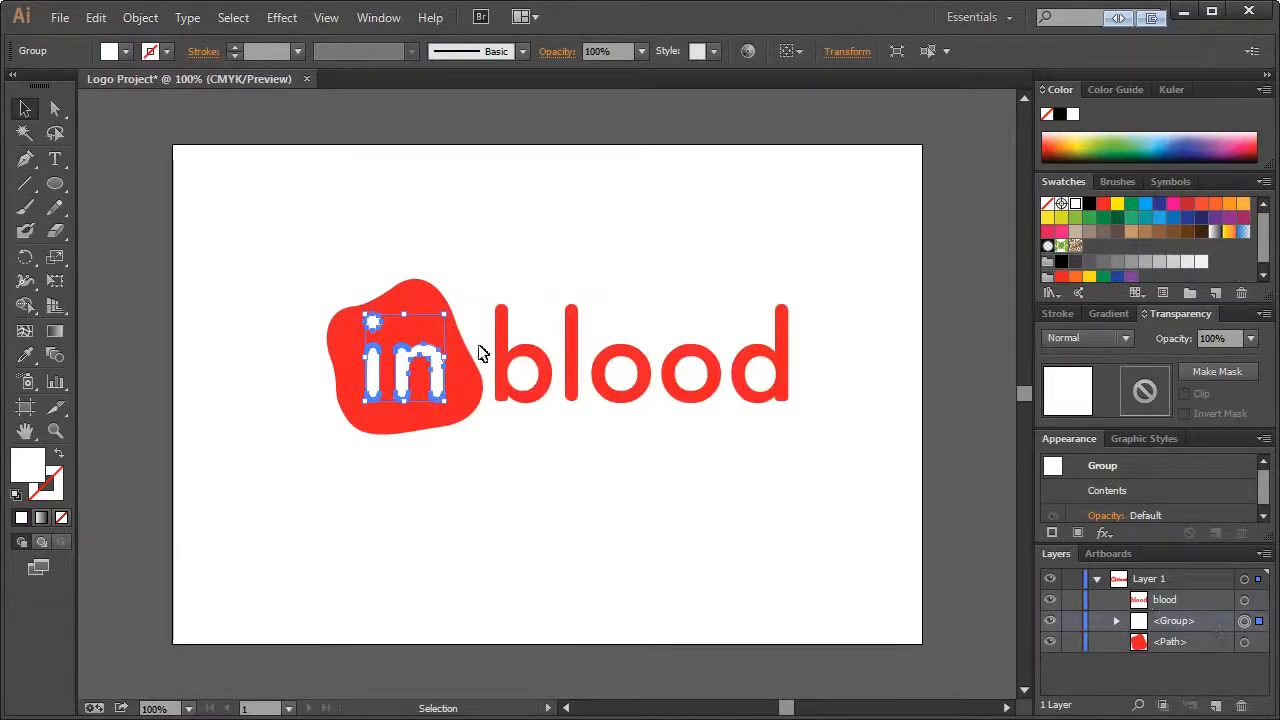
right_click(405, 372)
left_click(464, 484)
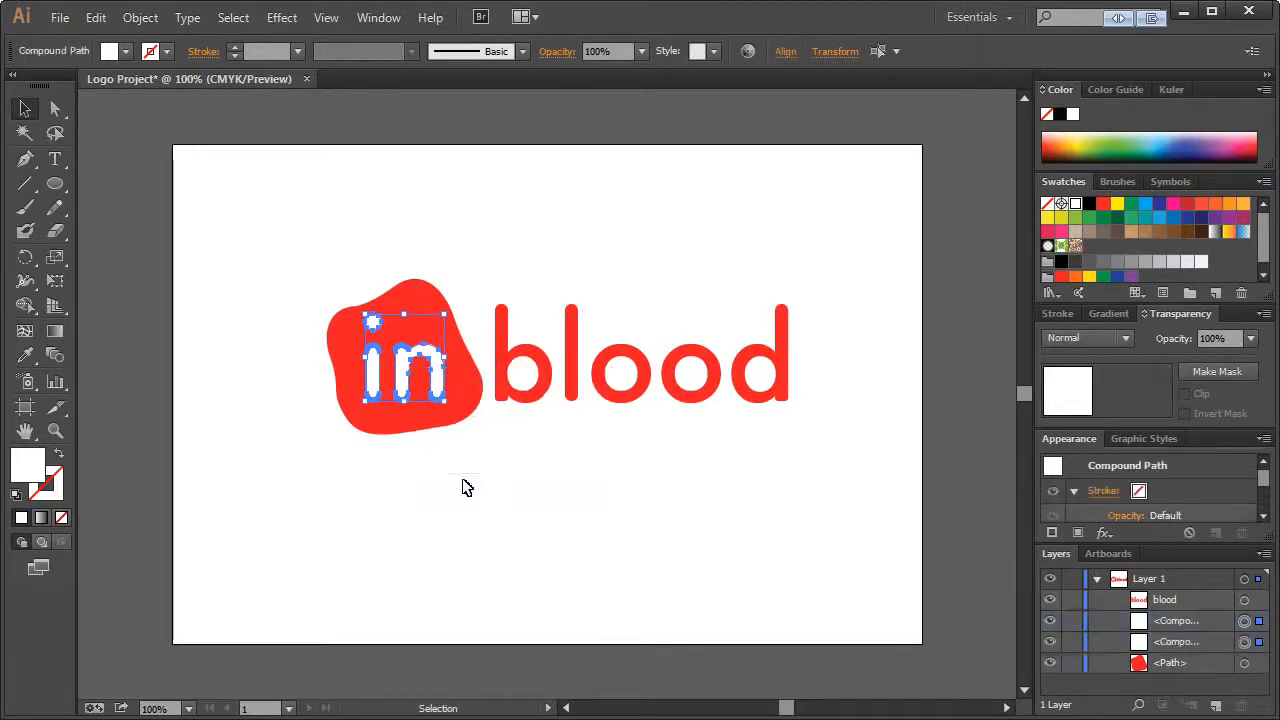
left_click(463, 487)
Cut the outlined "n" into the blob beneath it with Divide Objects Below
left_click(402, 360)
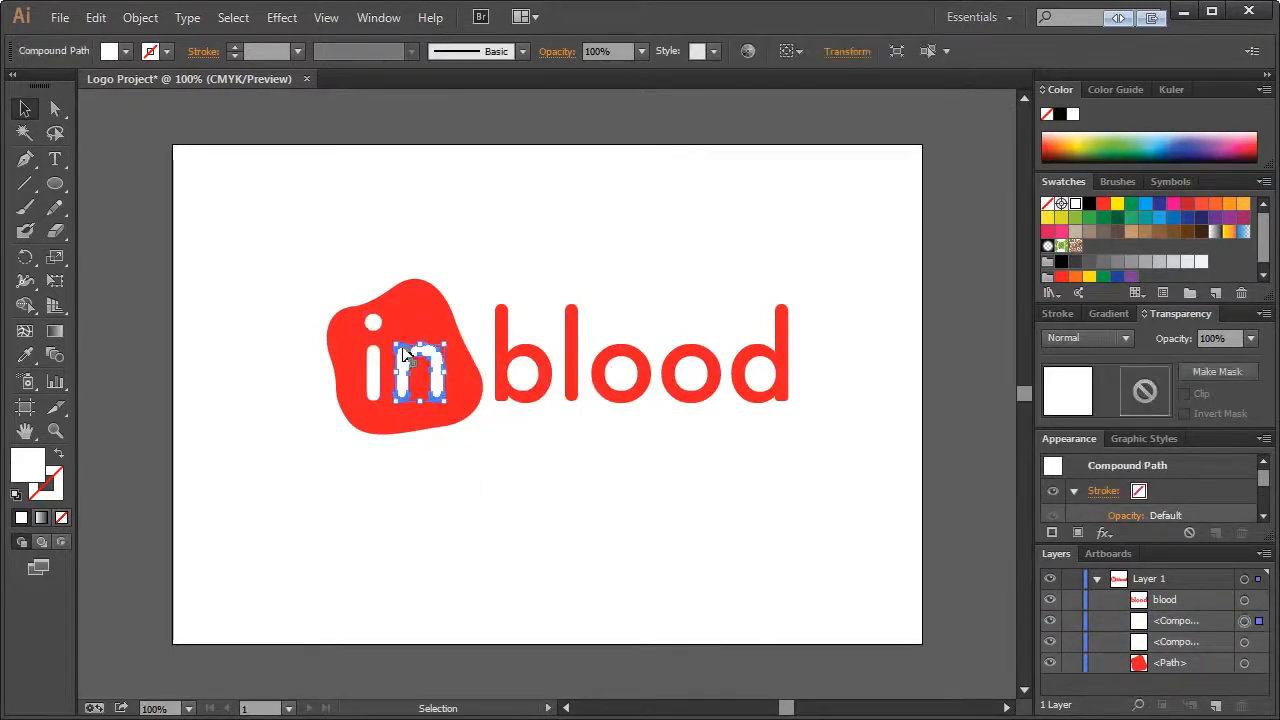
left_click(140, 17)
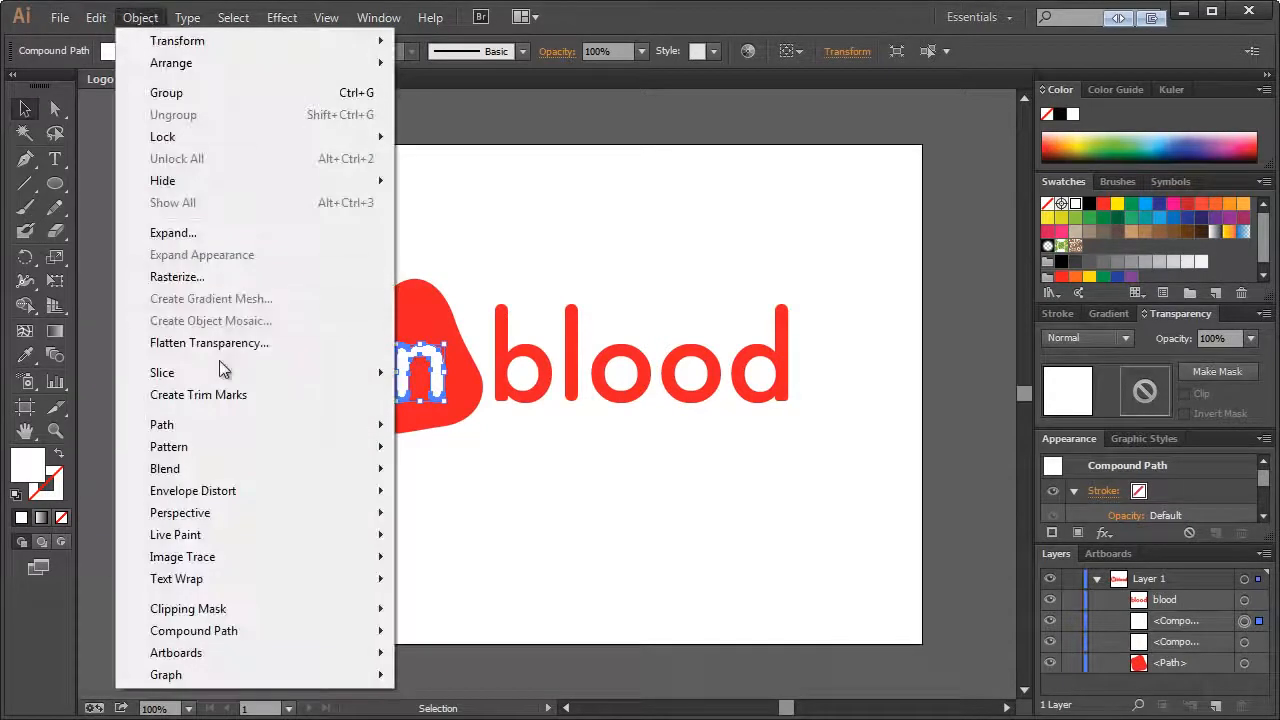
mouse_move(222, 426)
left_click(608, 592)
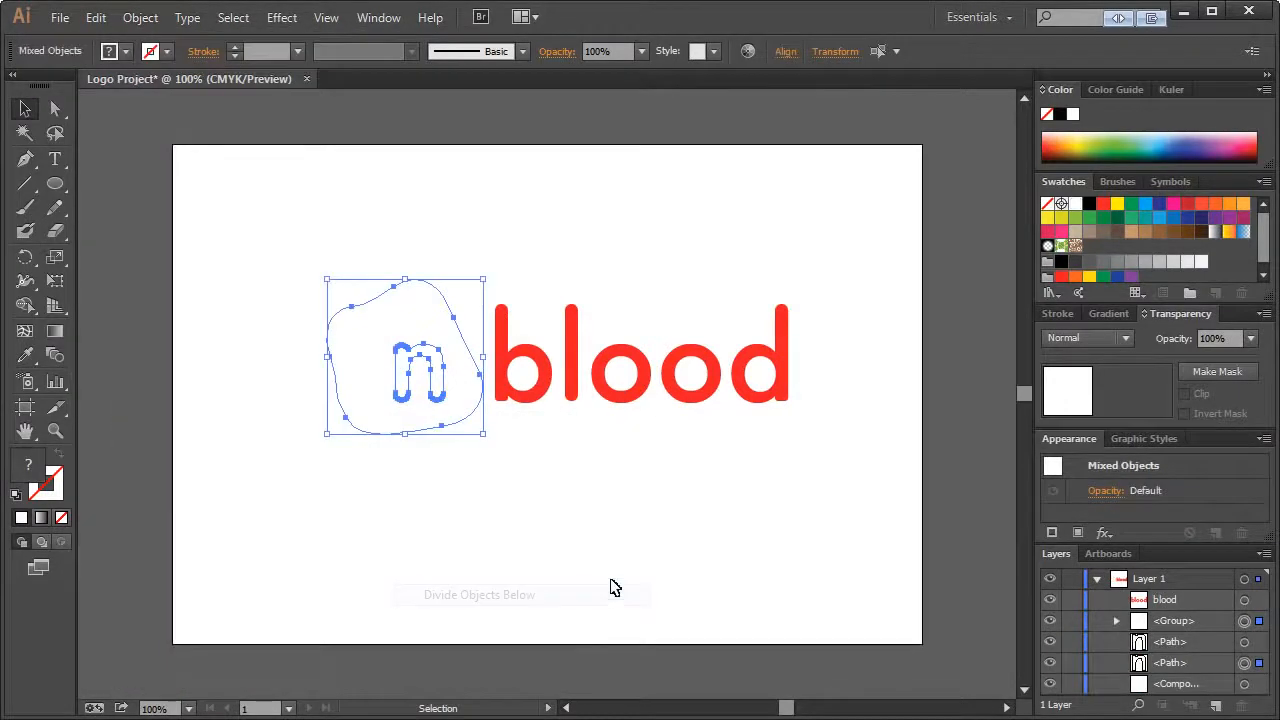
Fill the divided blob group with the red swatch
left_click(576, 503)
left_click(398, 314)
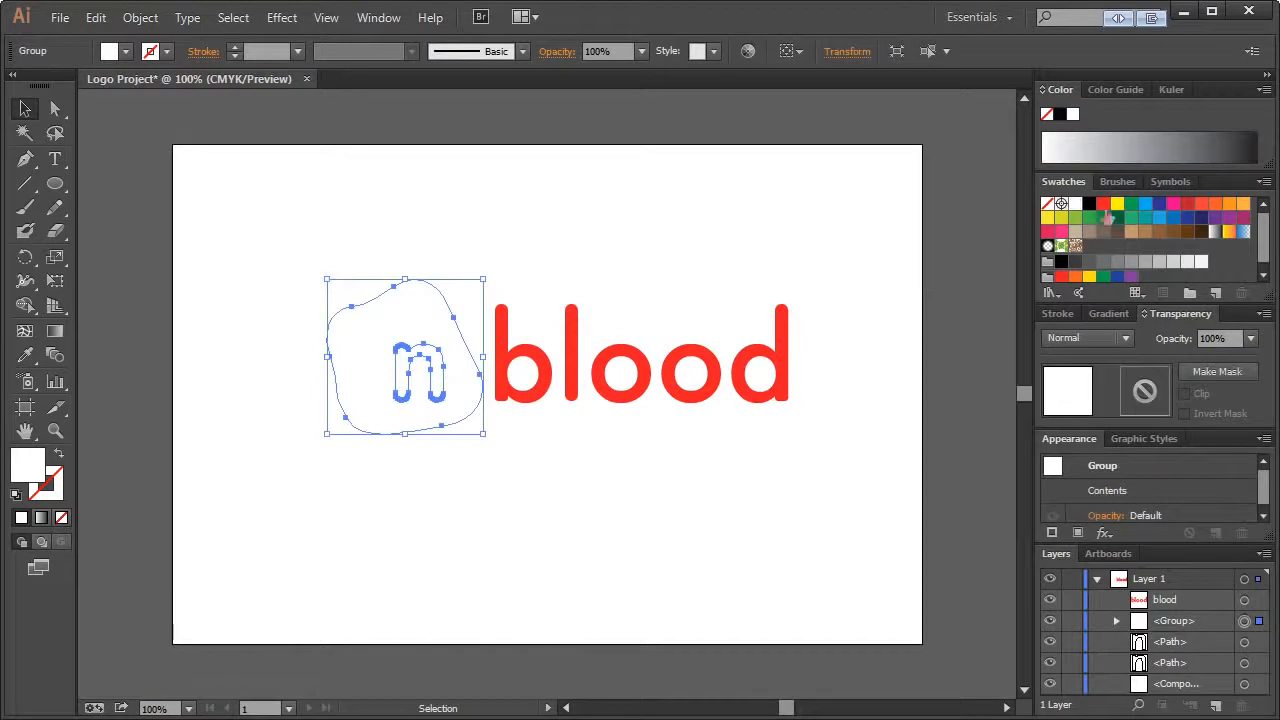
left_click(1103, 203)
left_click(449, 290)
left_click(369, 363)
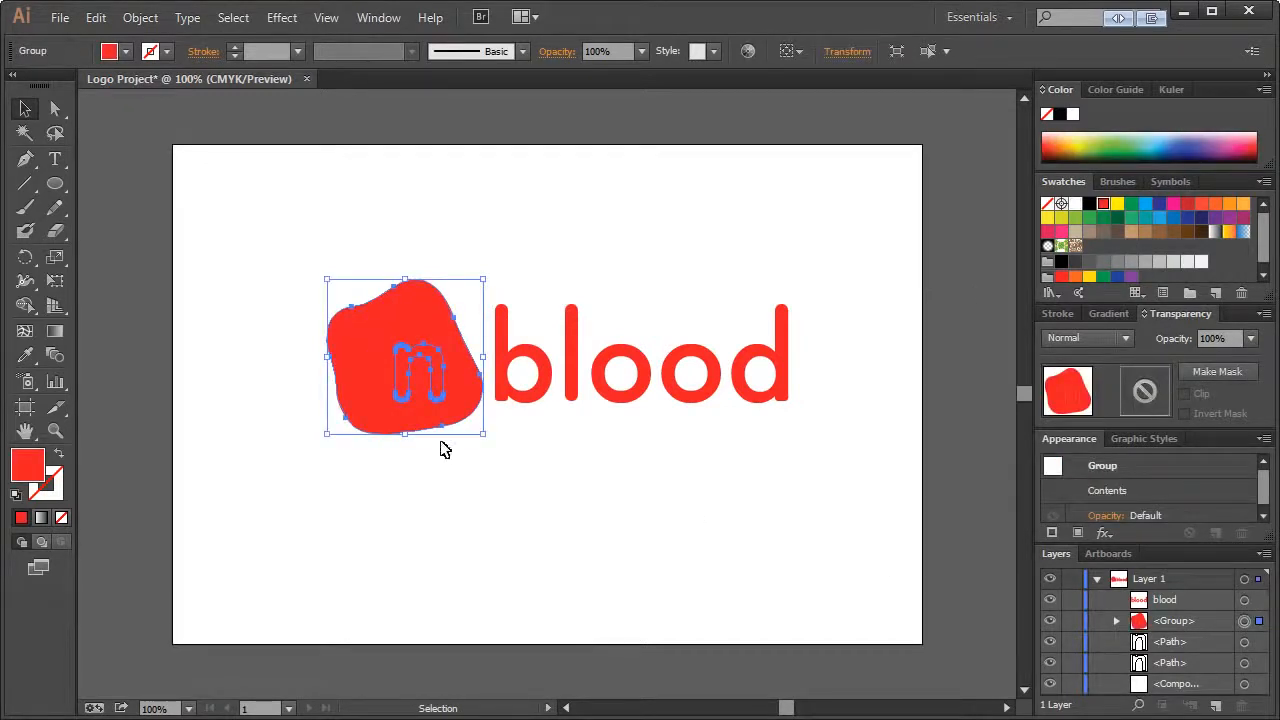
Fill the outlined "i" with red and release its compound path into a separate stem and dot
left_click(1242, 643)
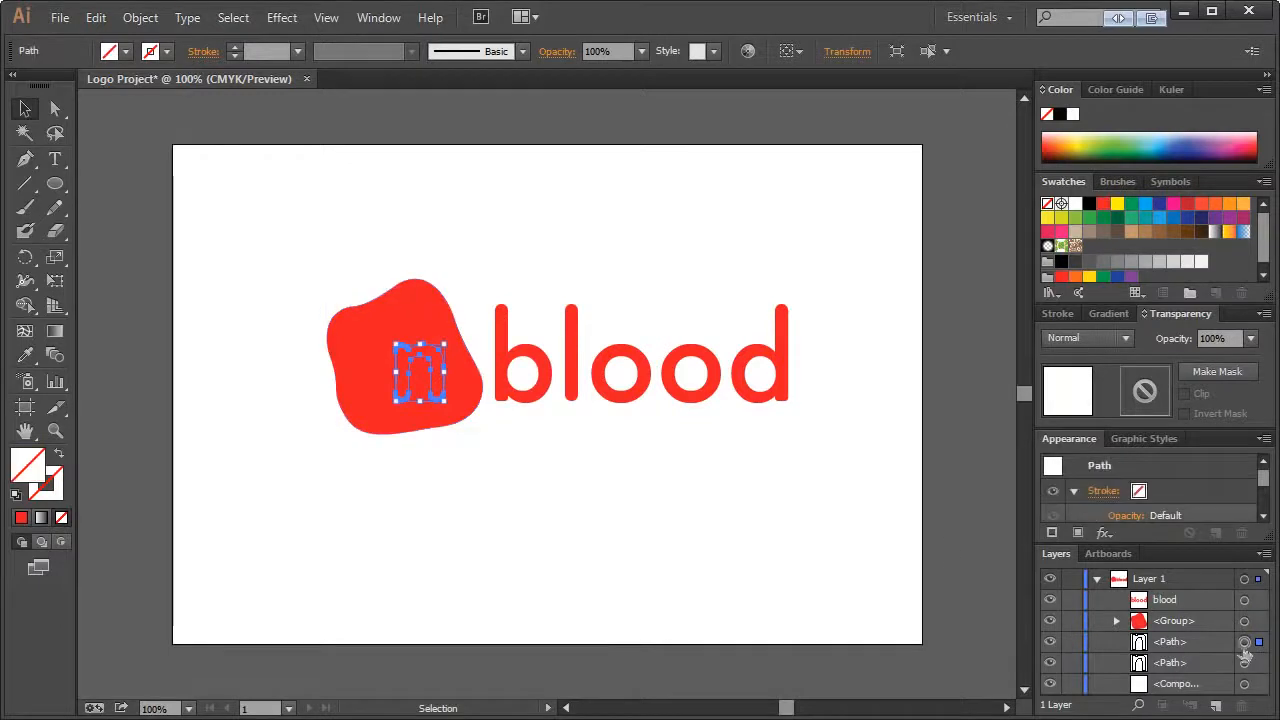
left_click(1243, 683)
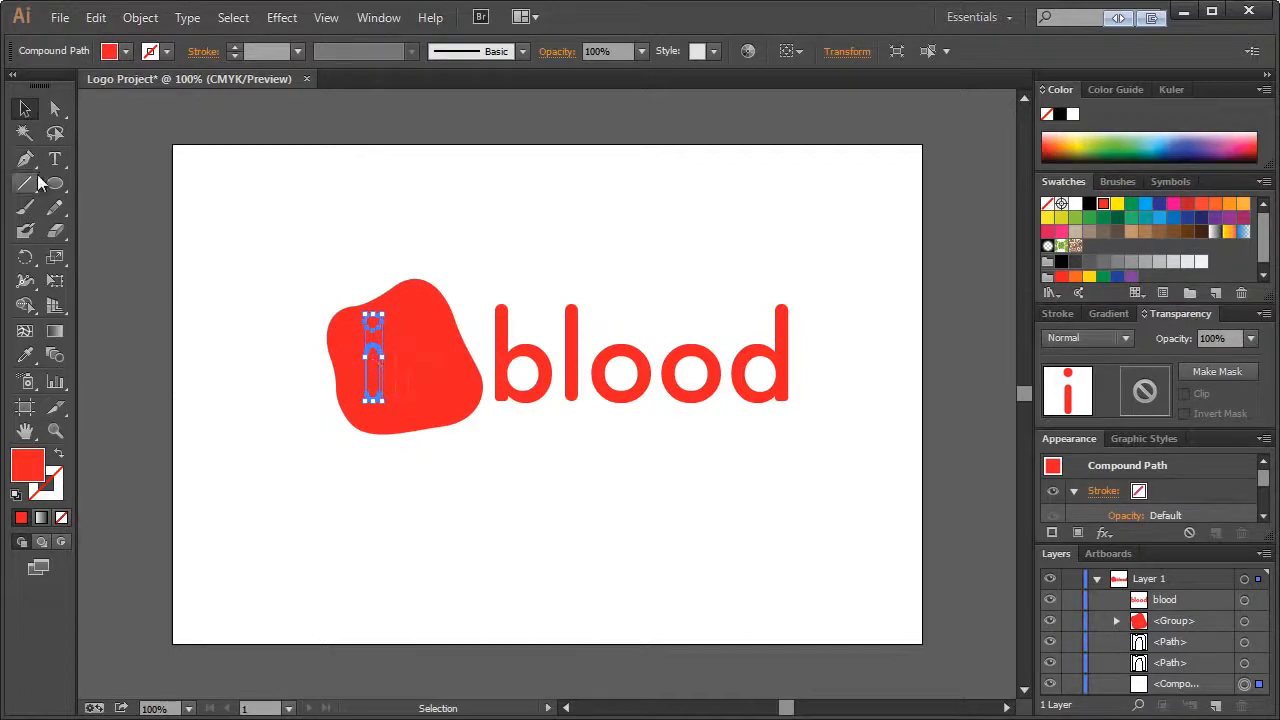
right_click(377, 368)
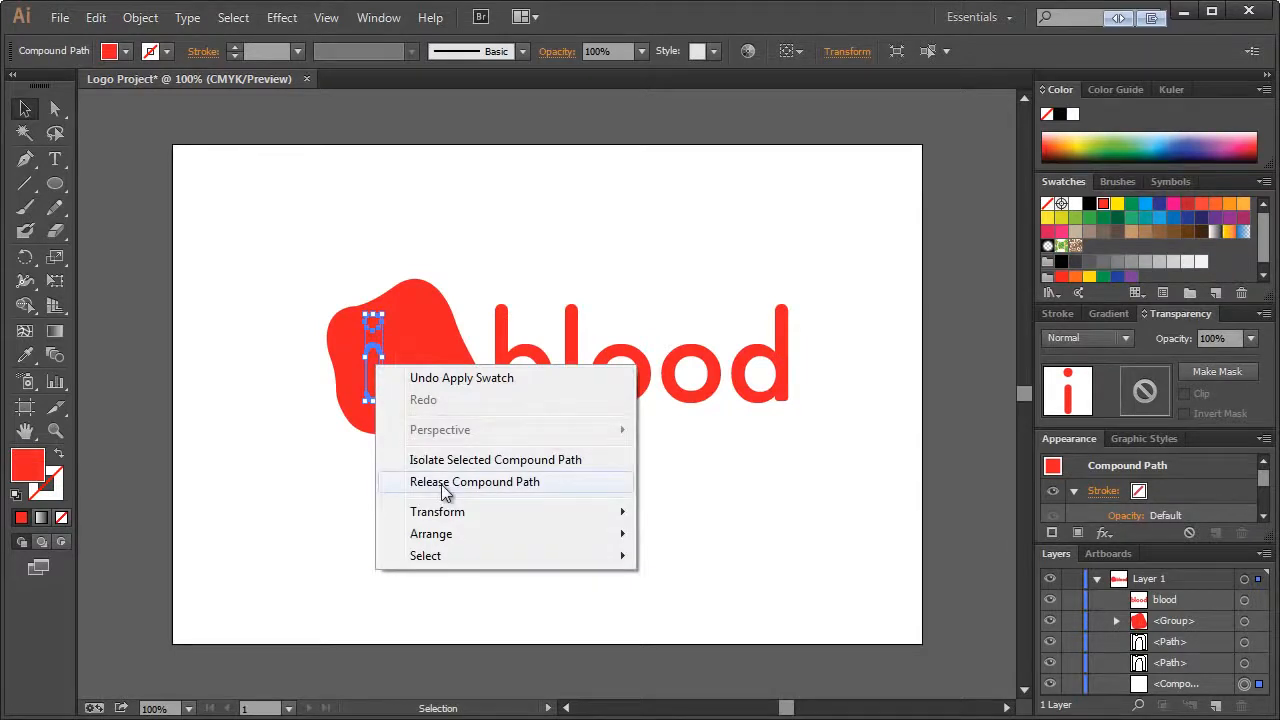
left_click(445, 482)
left_click(391, 446)
left_click(374, 383)
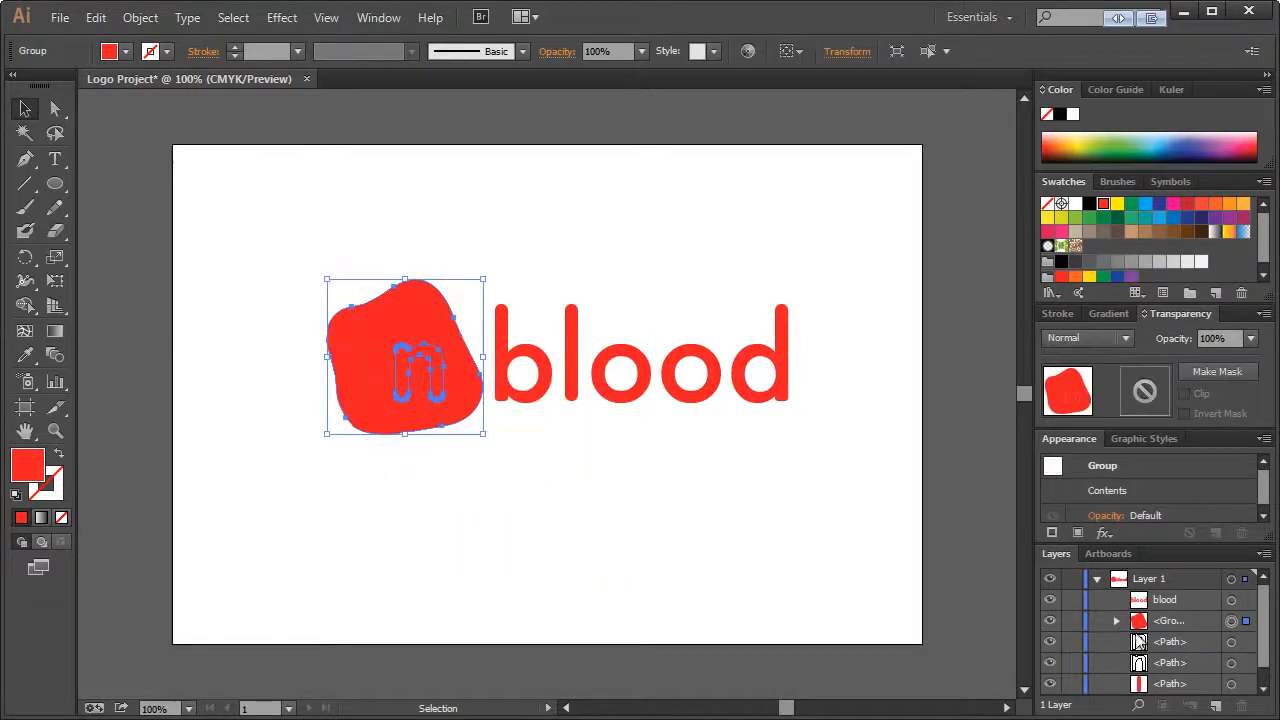
Cut the stem of the "i" into the blob with Divide Objects Below
left_click(1231, 684)
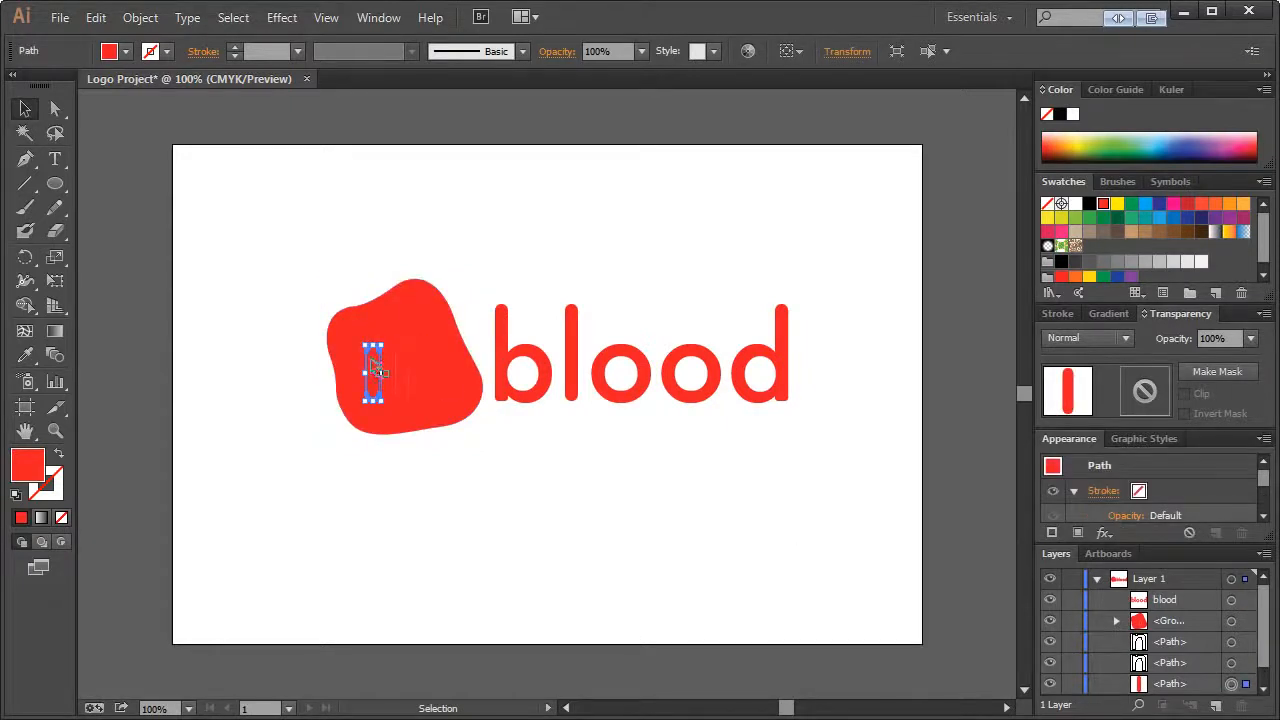
left_click(140, 17)
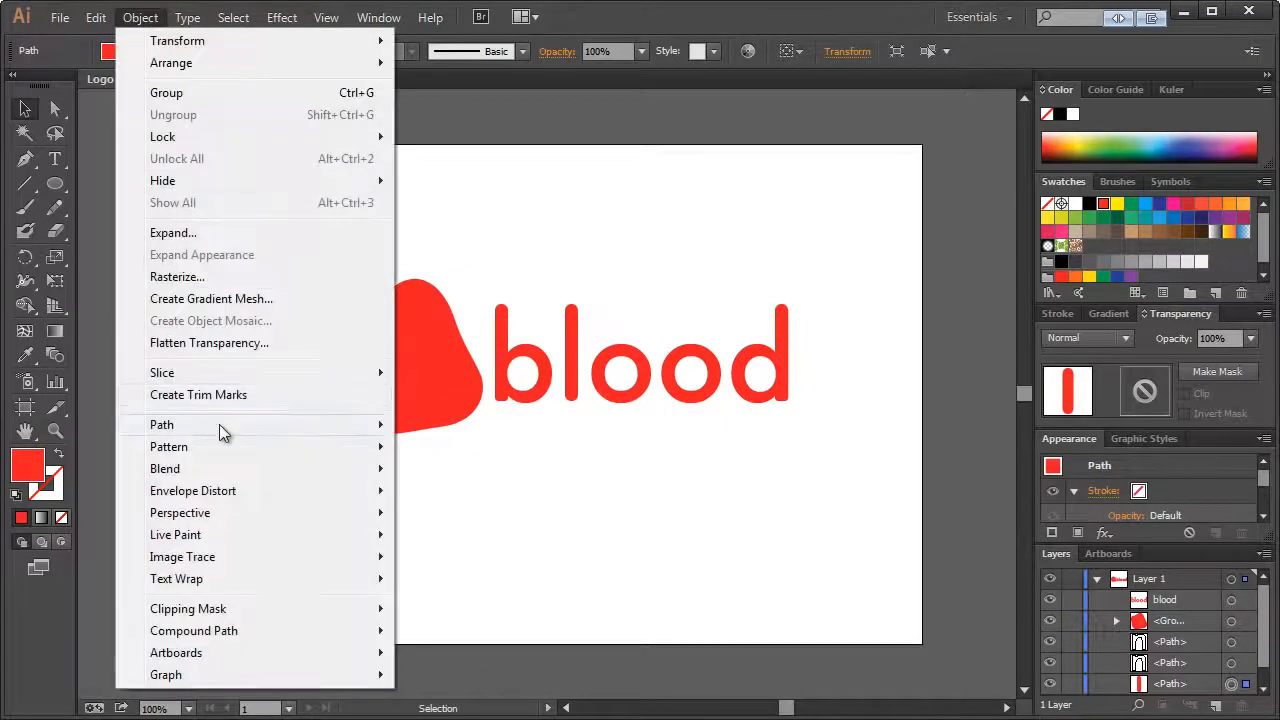
mouse_move(220, 427)
left_click(452, 594)
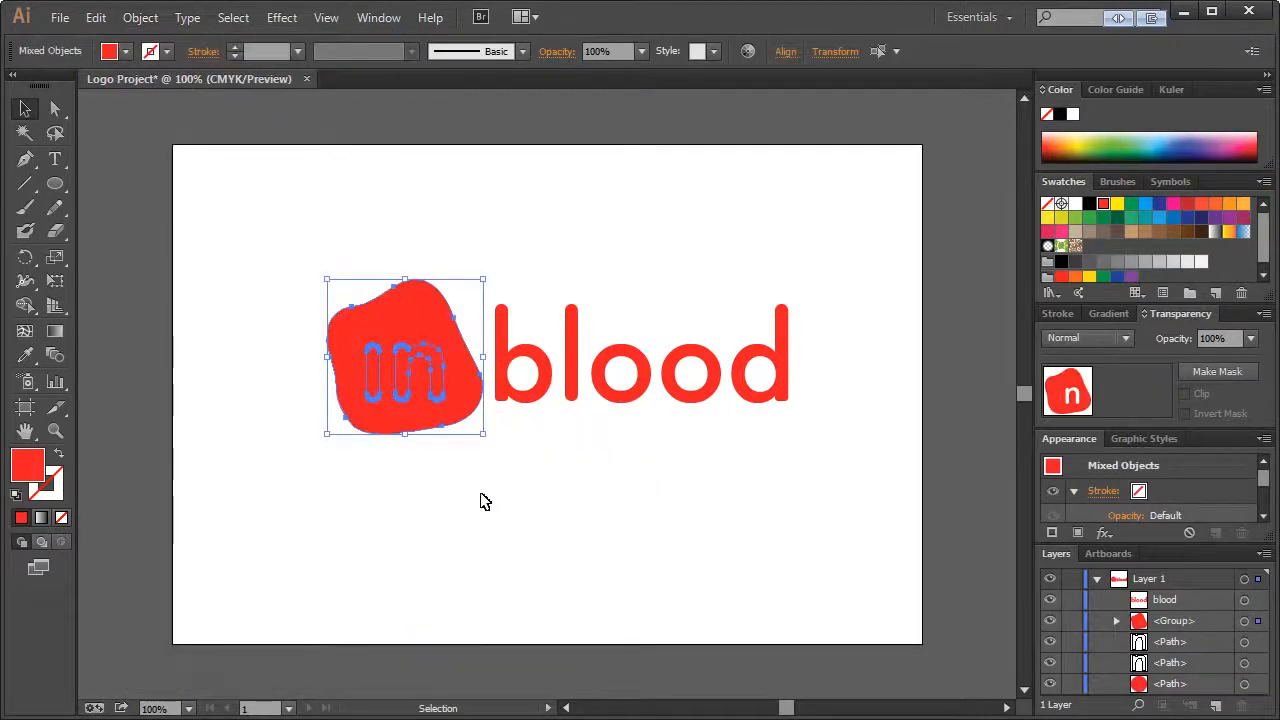
Cut the dot of the "i" into the blob with Divide Objects Below and clear the selection
left_click(413, 357)
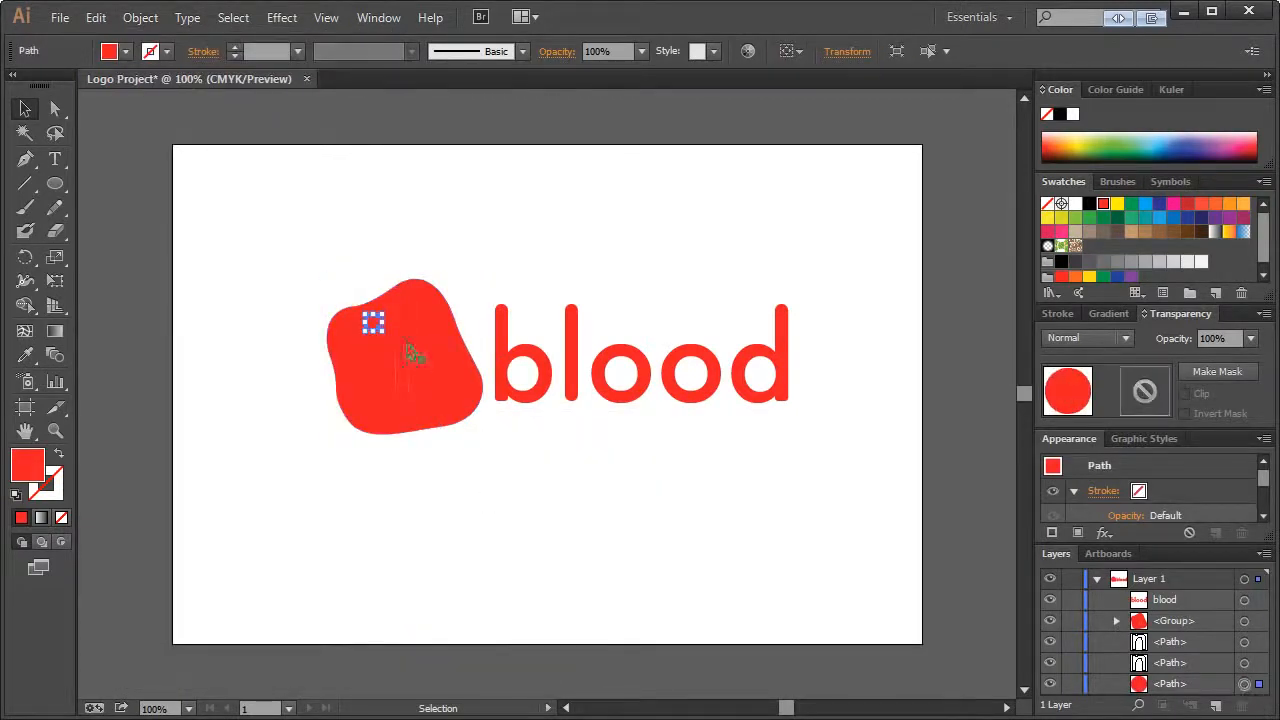
left_click(140, 22)
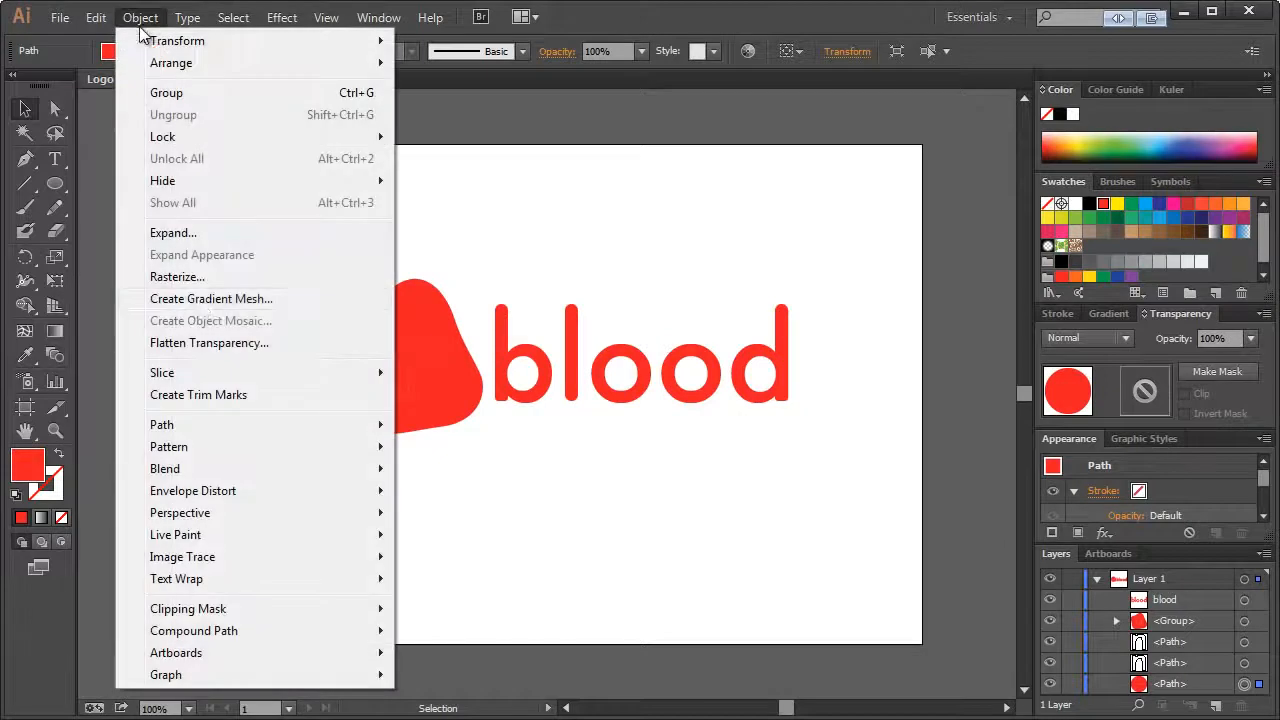
mouse_move(225, 426)
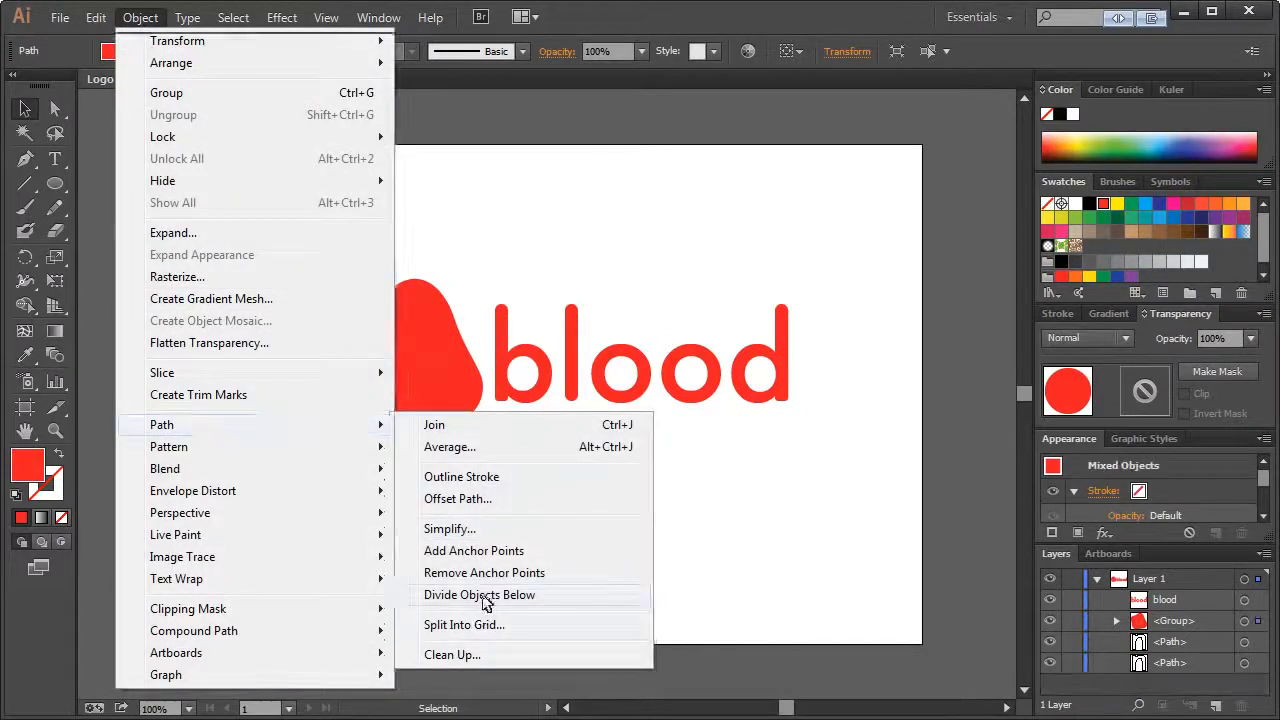
left_click(484, 596)
left_click(157, 405)
Select only the "n" piece inside the divided blob group and delete it to leave a cut-out letter
left_click(55, 430)
left_click_drag(215, 242, 585, 520)
key("v")
left_click(625, 385)
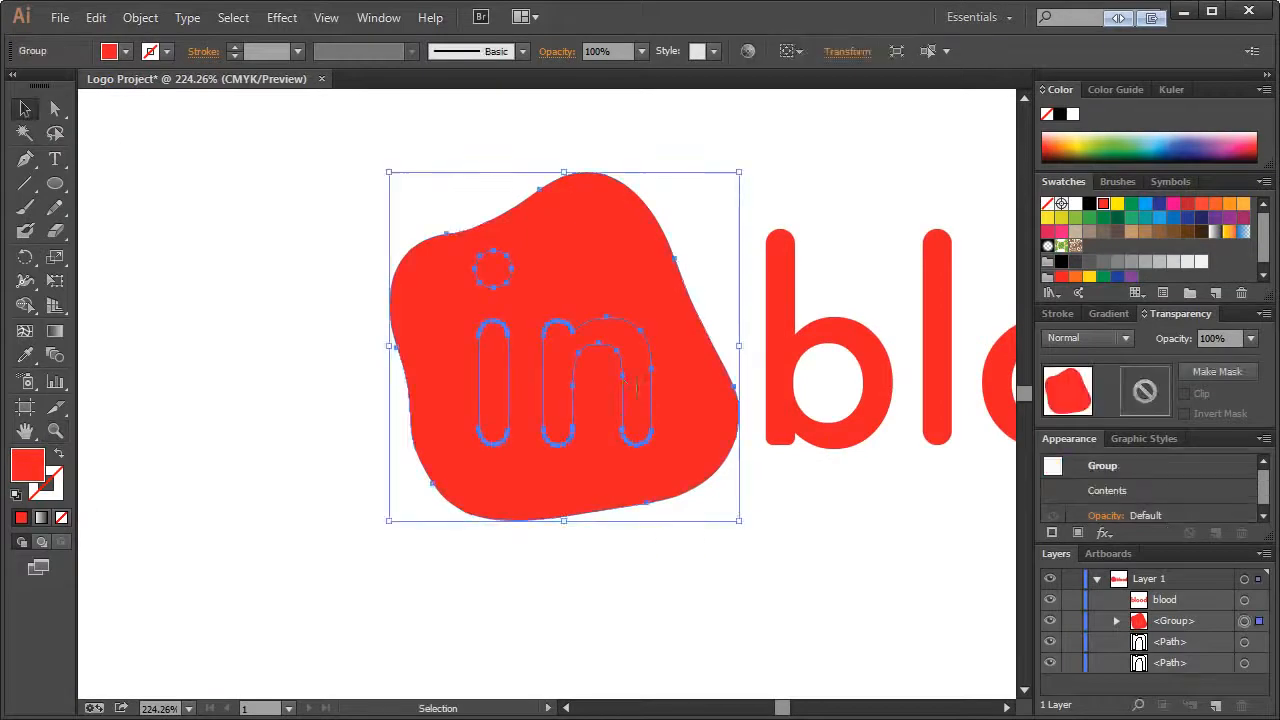
key("a")
left_click(287, 150)
left_click(551, 358)
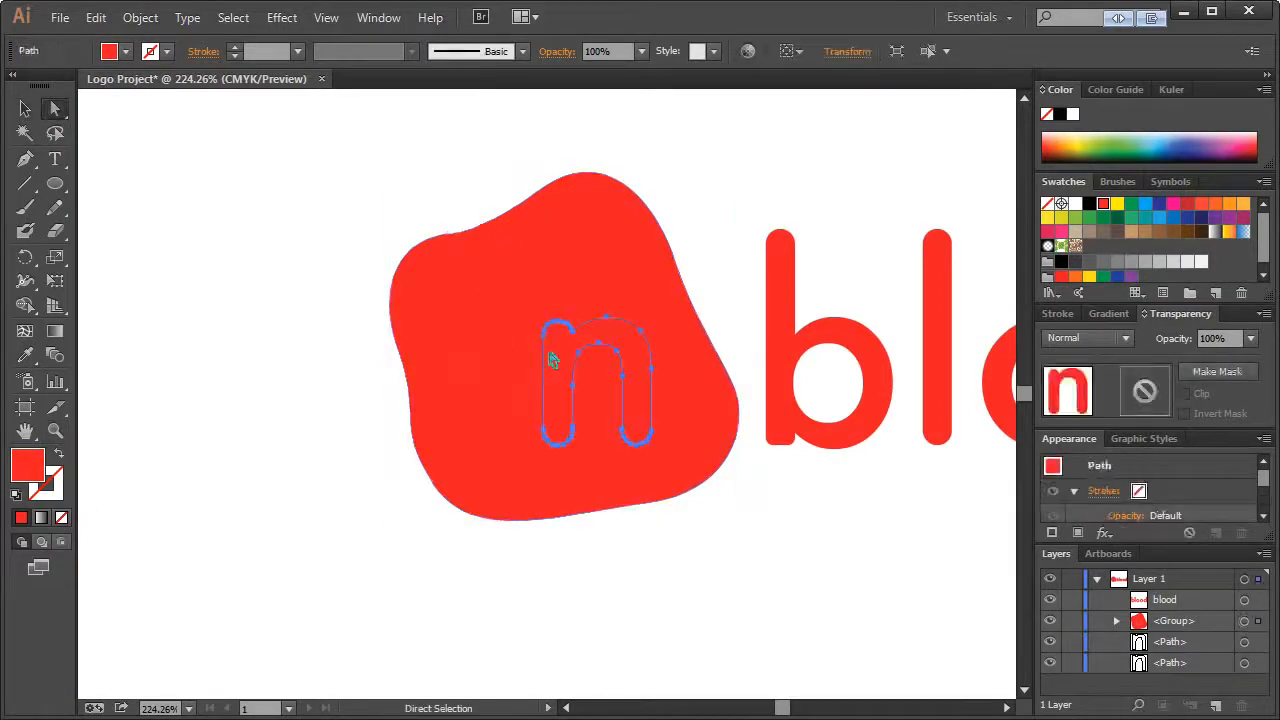
key("Delete")
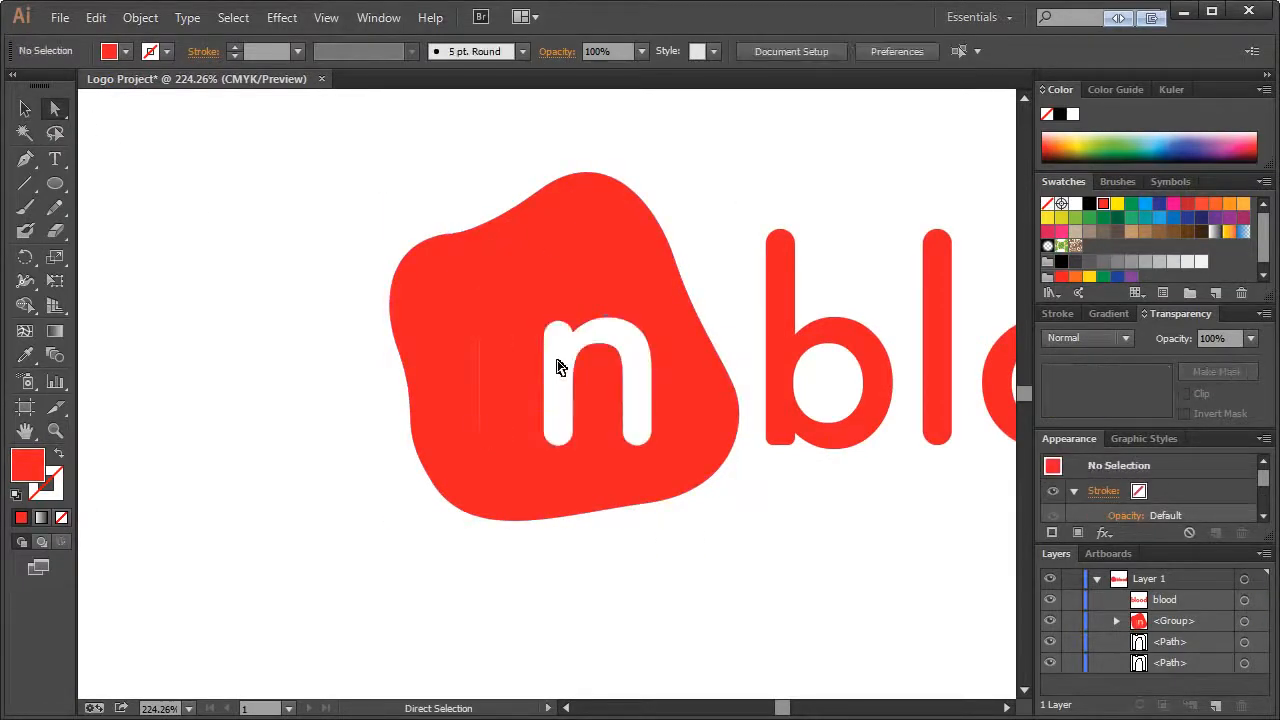
Delete the stem and dot pieces of the "i" from the blob group to complete the cut-out "in"
mouse_move(558, 351)
left_mouse_down()
mouse_move(555, 399)
mouse_move(430, 392)
mouse_move(560, 352)
left_mouse_up()
left_click(584, 271)
left_click(252, 275)
left_click(493, 358)
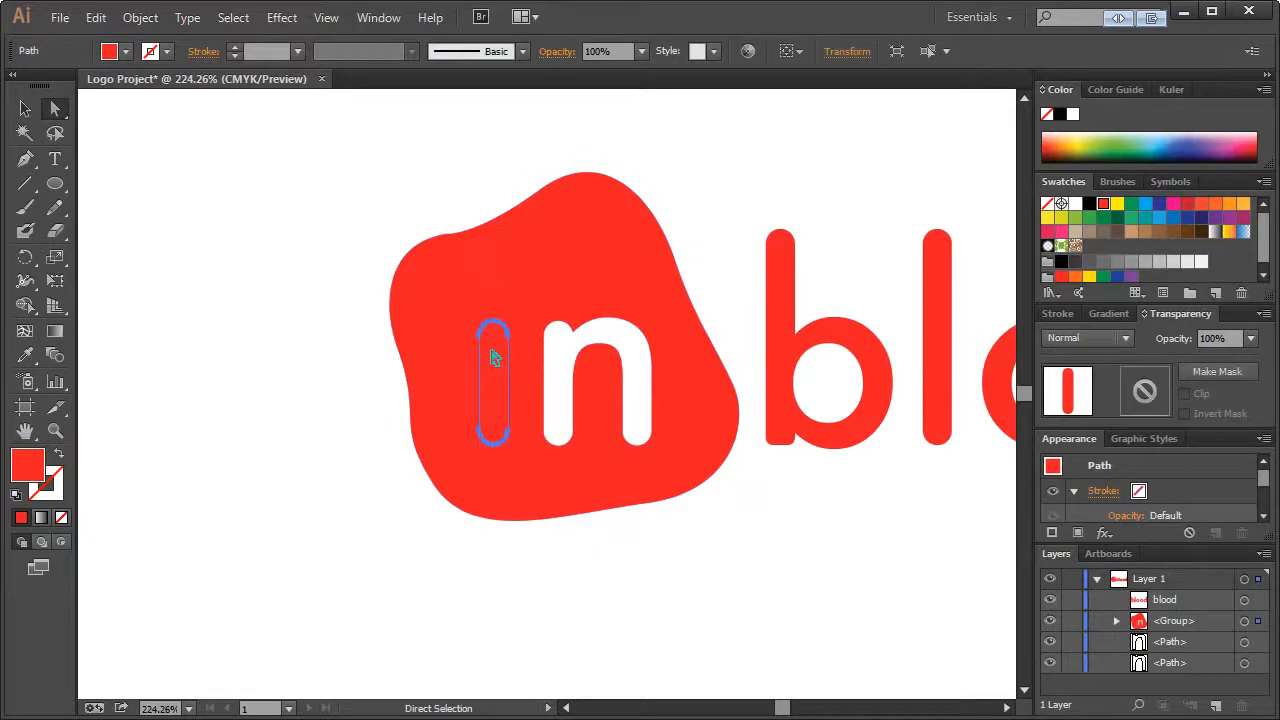
key("Delete")
left_click(491, 270)
key("Delete")
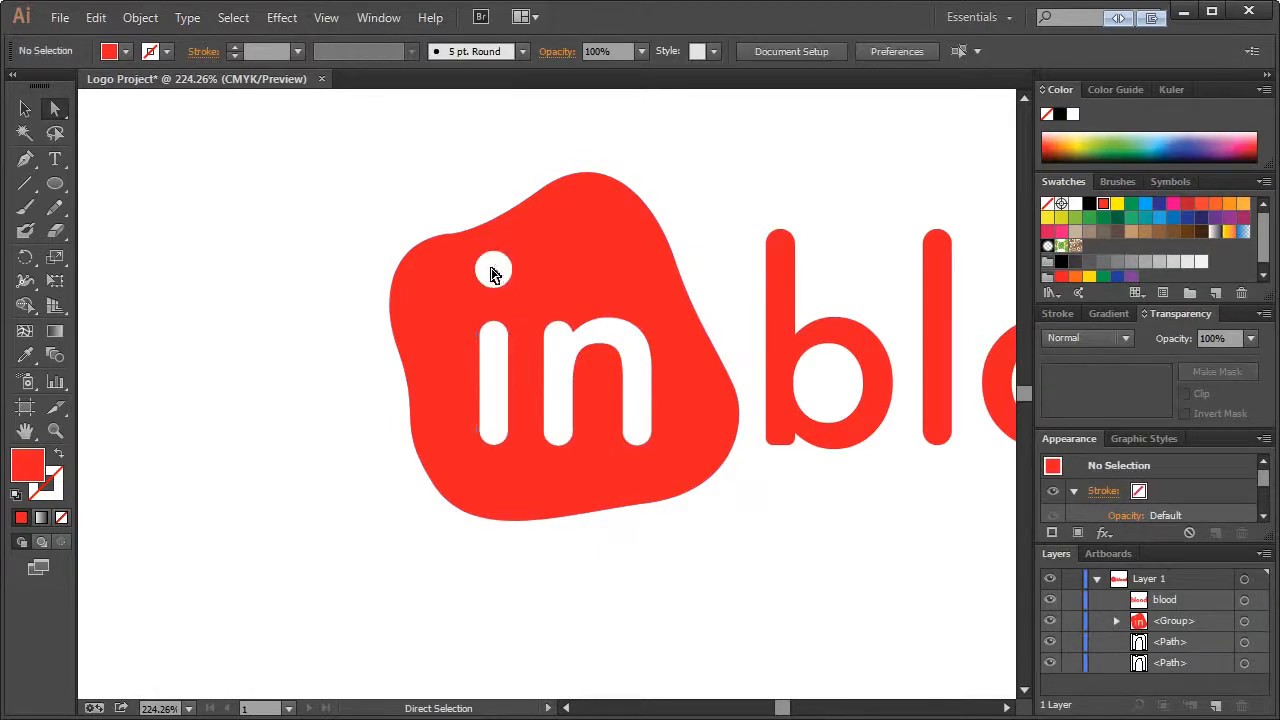
Delete the two leftover unfilled "n" paths lying beneath the blob group
key("ctrl+1")
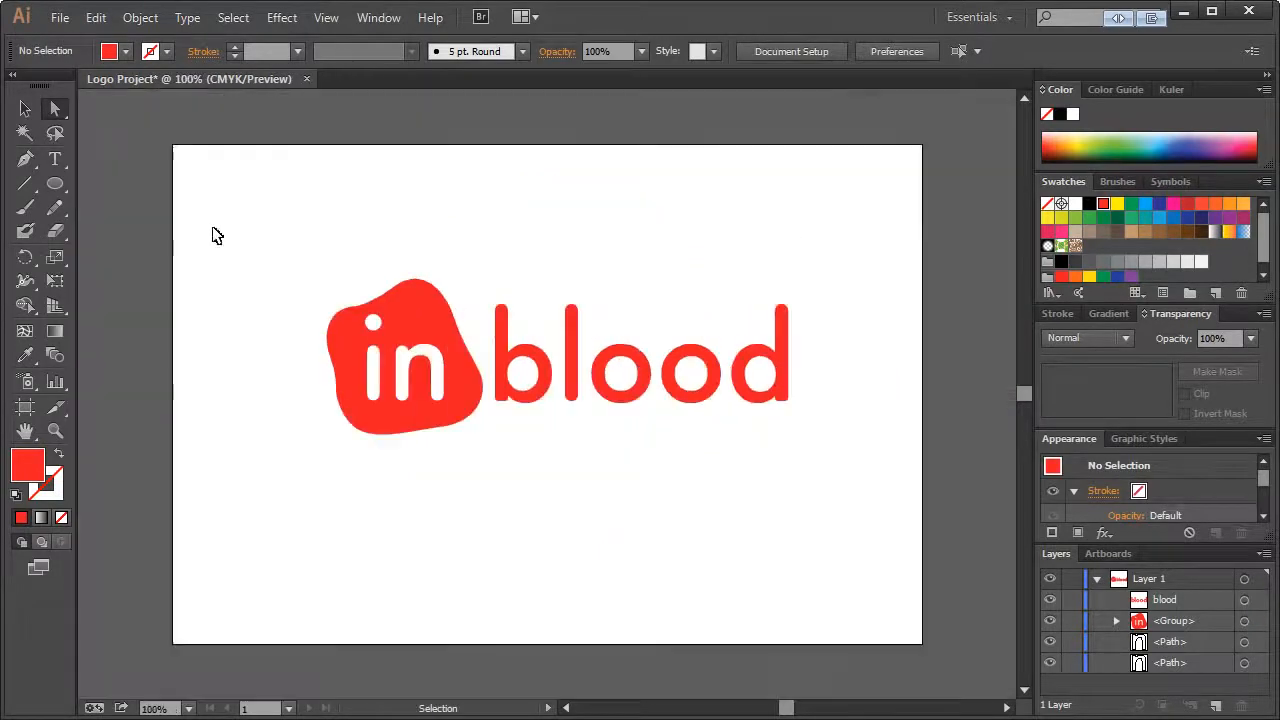
left_click(27, 110)
left_click_drag(274, 234, 446, 424)
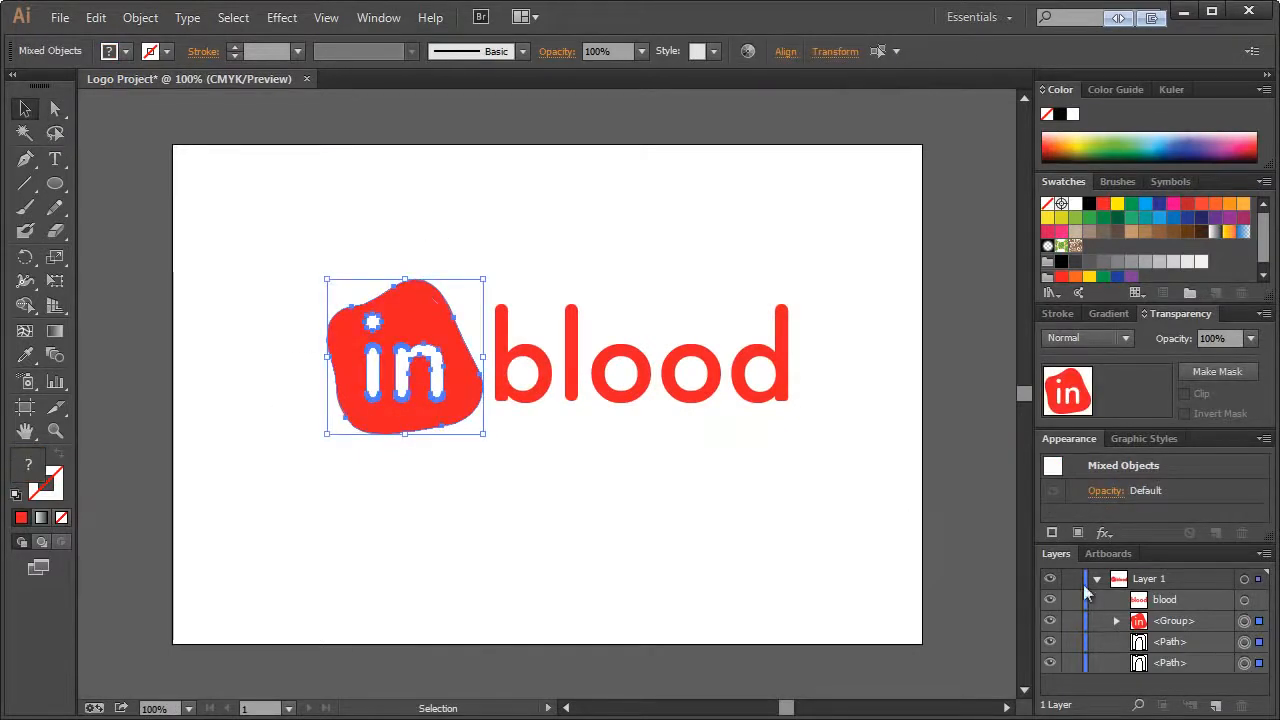
left_click(1244, 643)
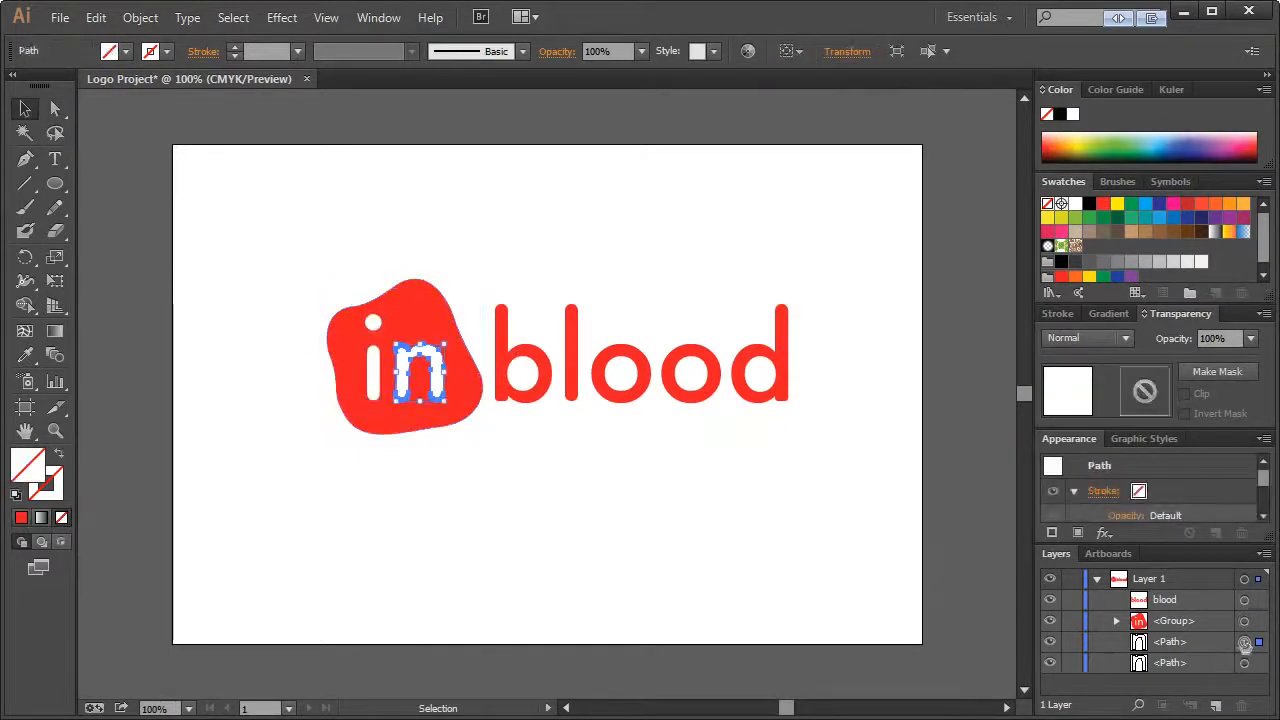
key("Delete")
left_click(1244, 643)
key("Delete")
left_click(997, 545)
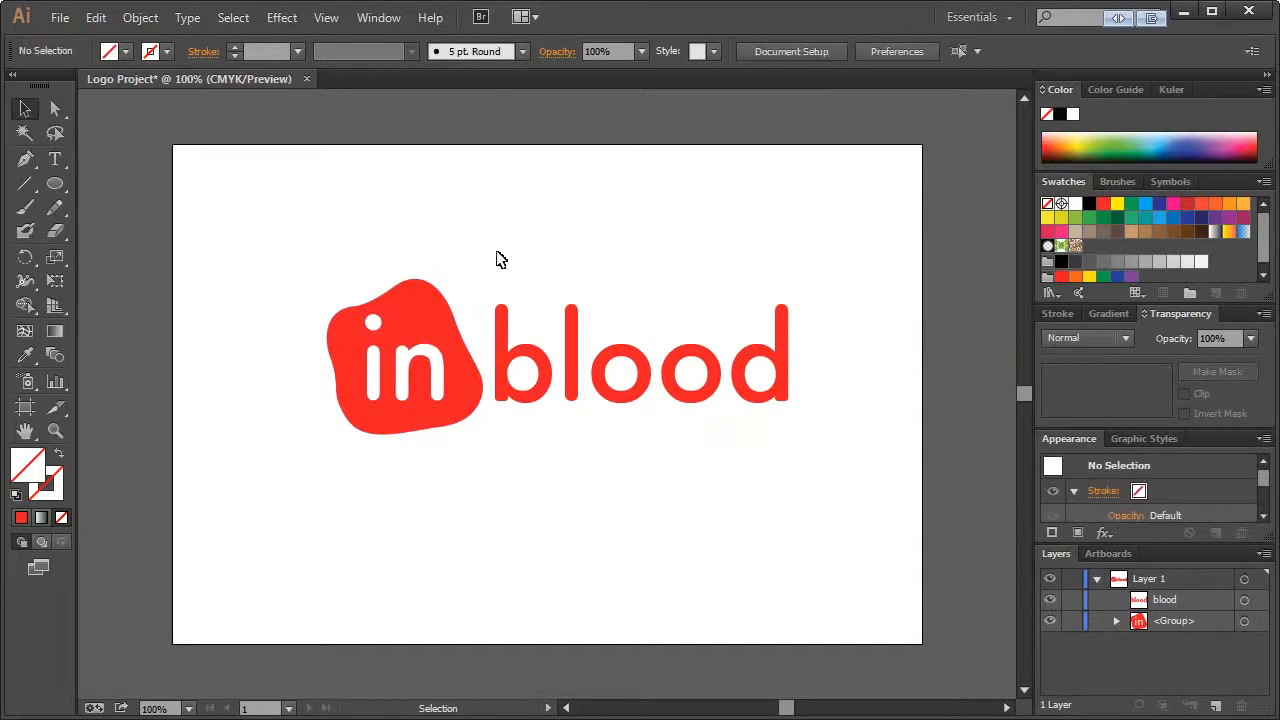
Ungroup the blob so its cut-out shape stands alone as a compound path, and clear the selection
left_click_drag(324, 283, 517, 486)
left_click_drag(309, 243, 470, 425)
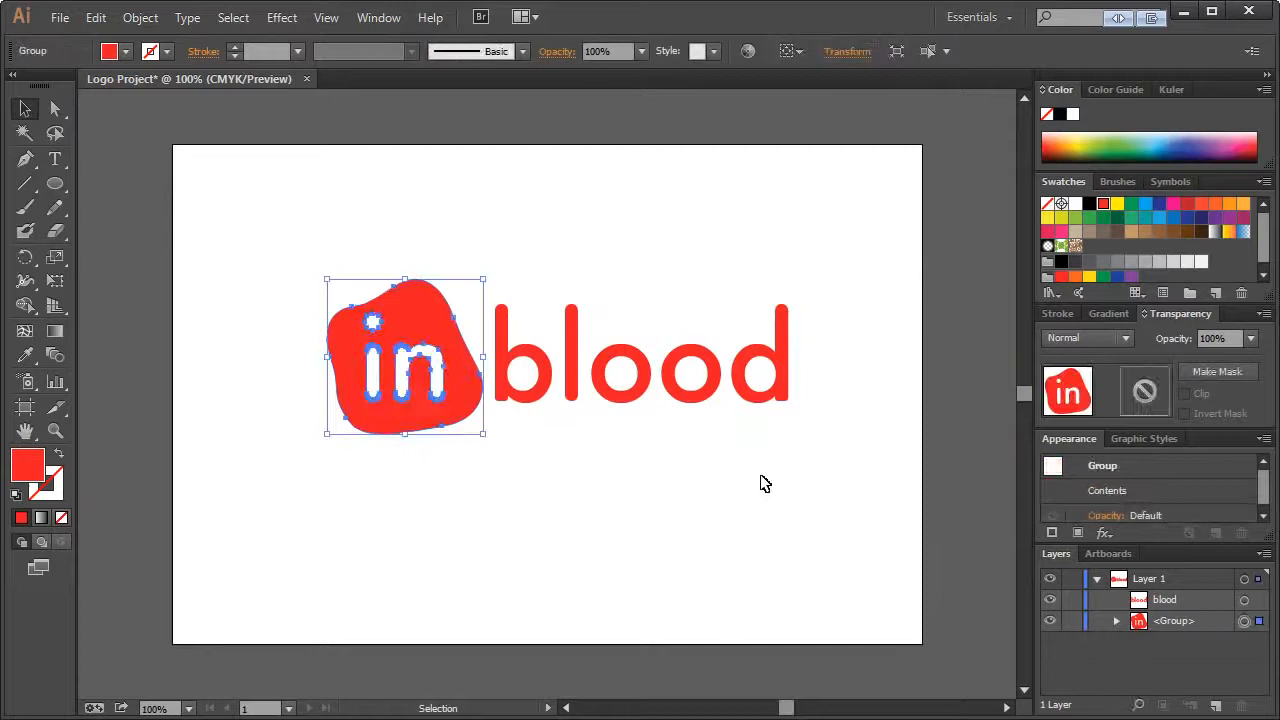
left_click(1116, 621)
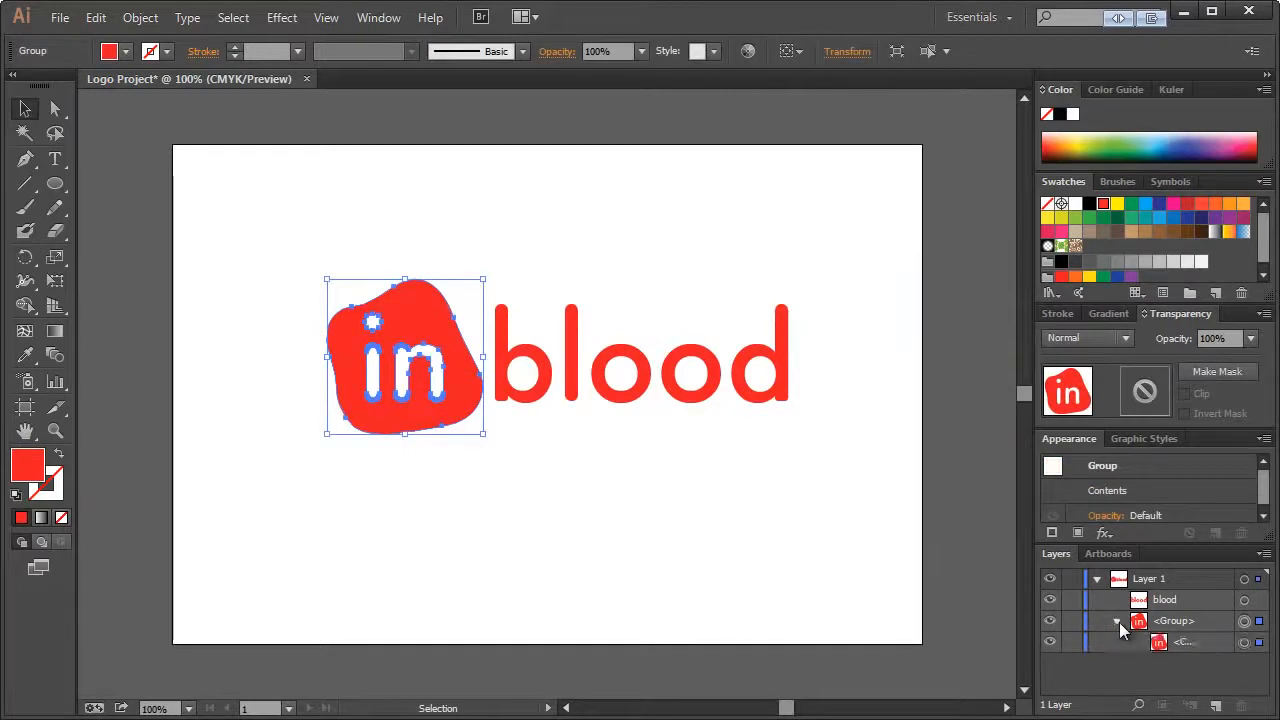
right_click(421, 317)
left_click(480, 436)
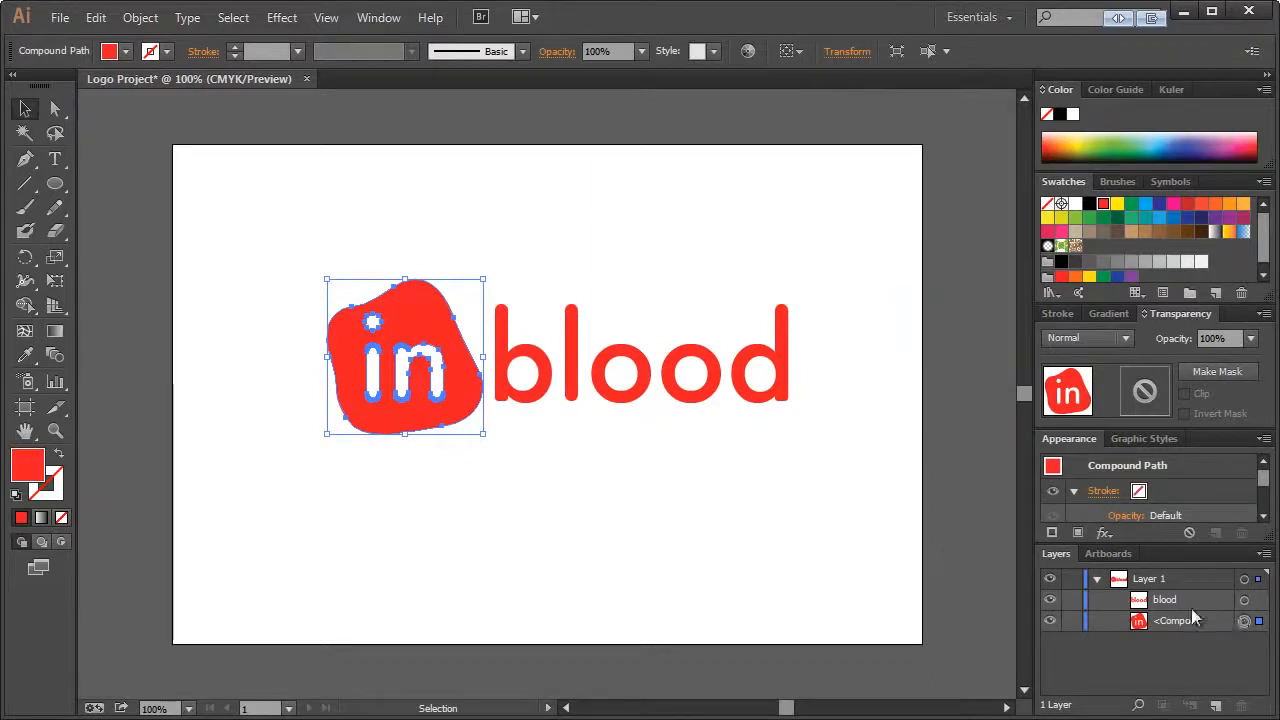
left_click(503, 199)
left_click_drag(581, 210, 598, 244)
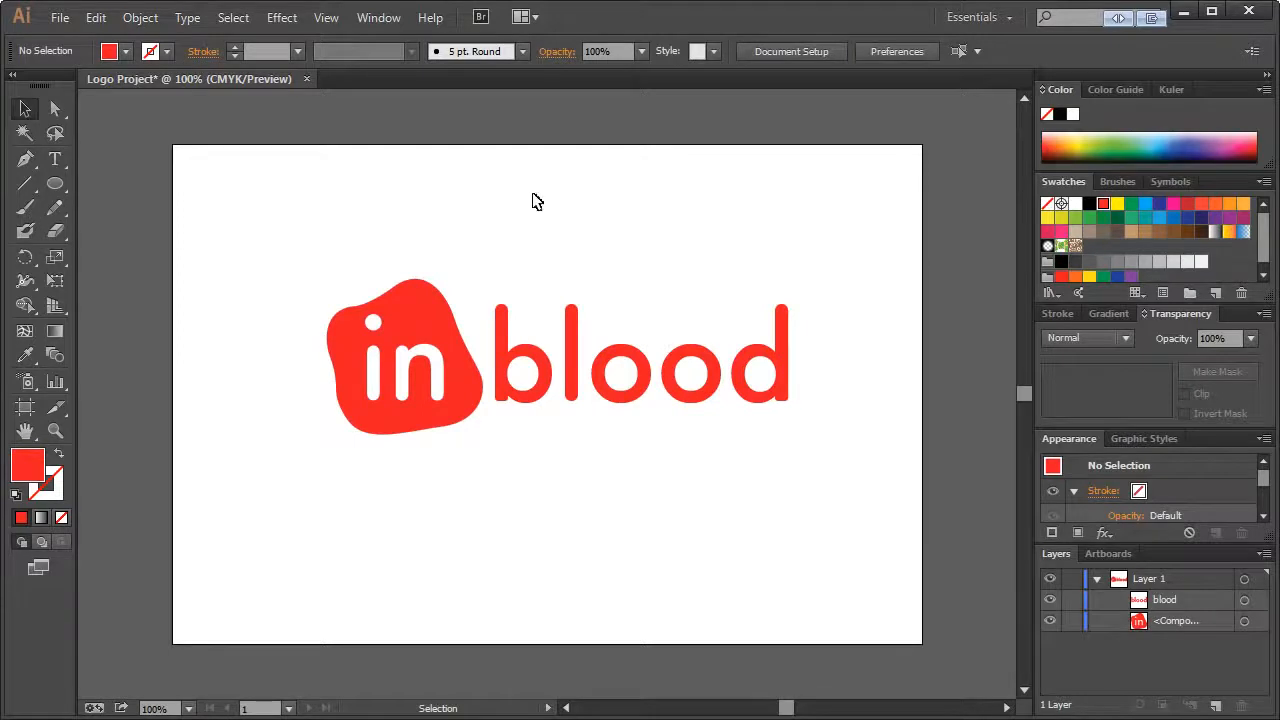
Fill the blob and the "blood" lettering with black and move the whole logo higher on the artboard
left_click_drag(294, 206, 826, 457)
left_click(846, 449)
left_click_drag(343, 237, 812, 463)
left_click(1089, 203)
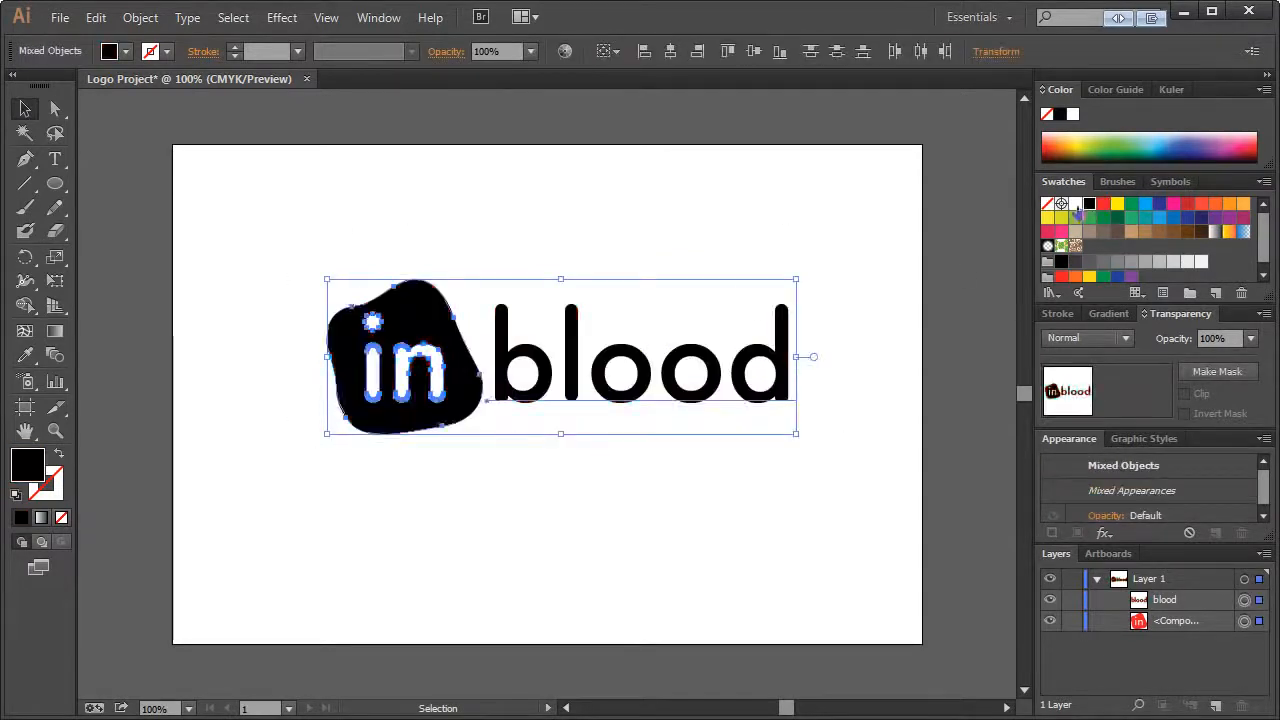
left_click(565, 268)
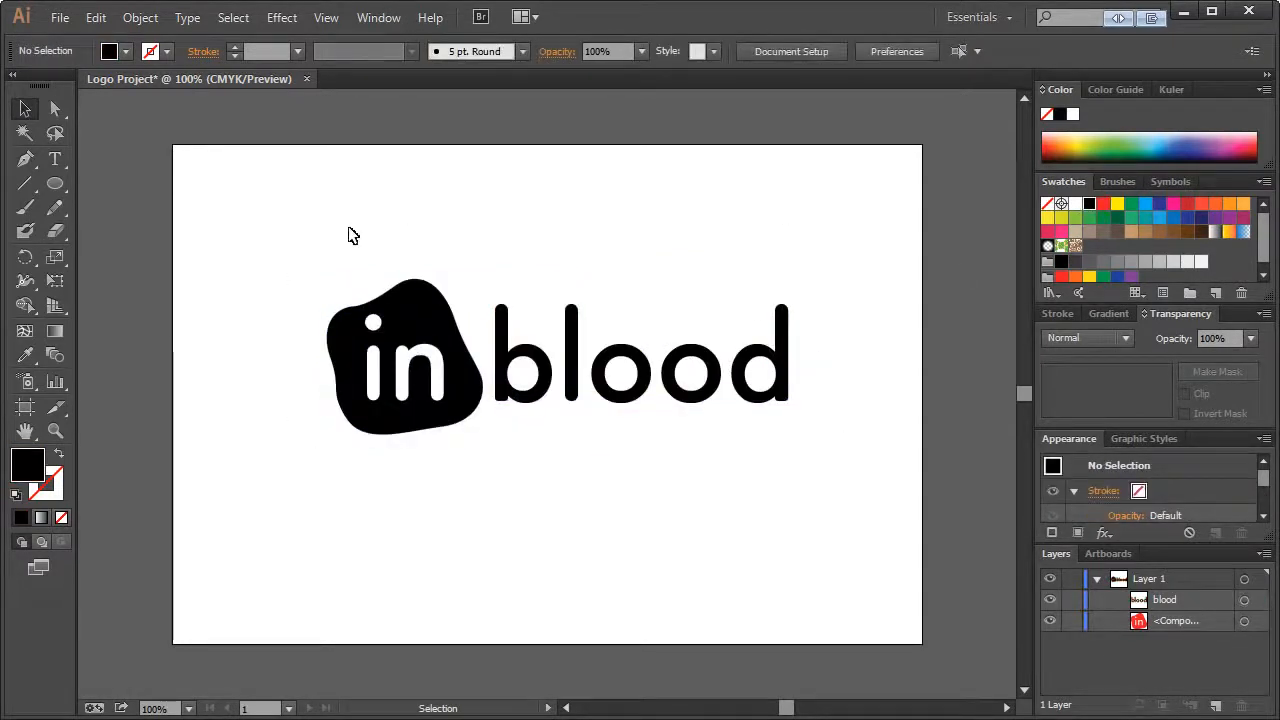
left_click_drag(281, 221, 823, 486)
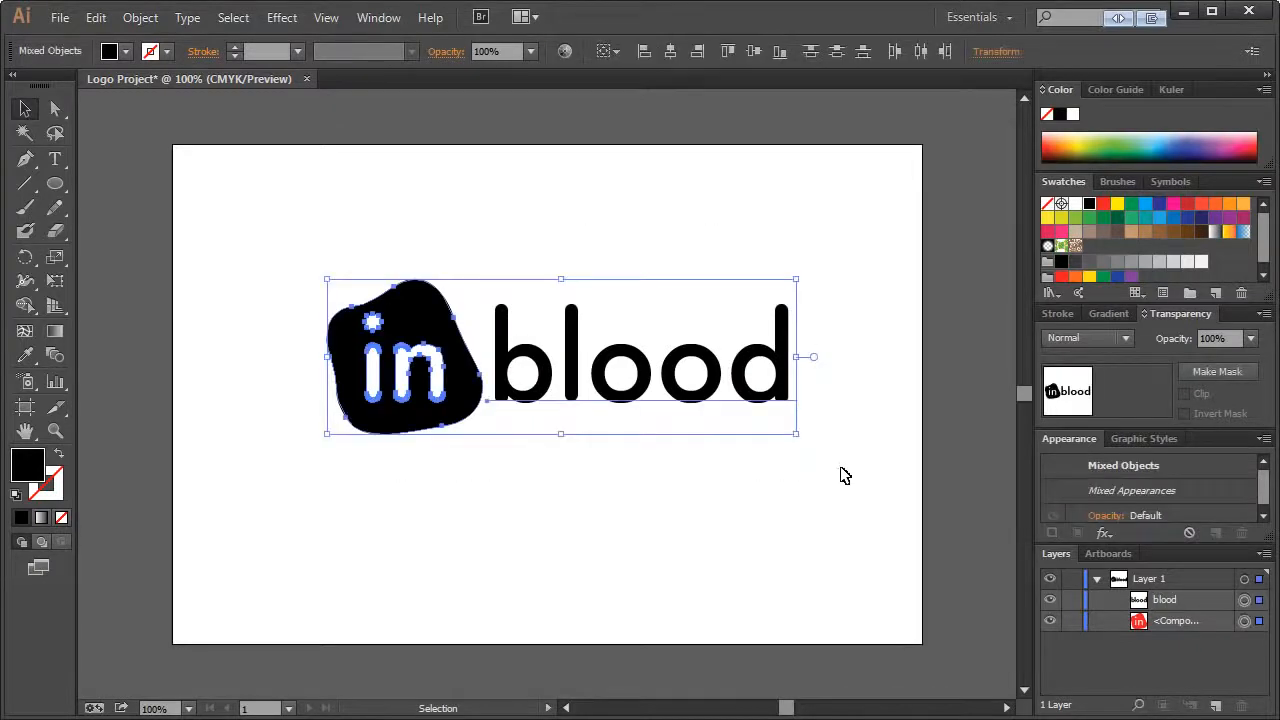
left_click_drag(427, 311, 410, 258)
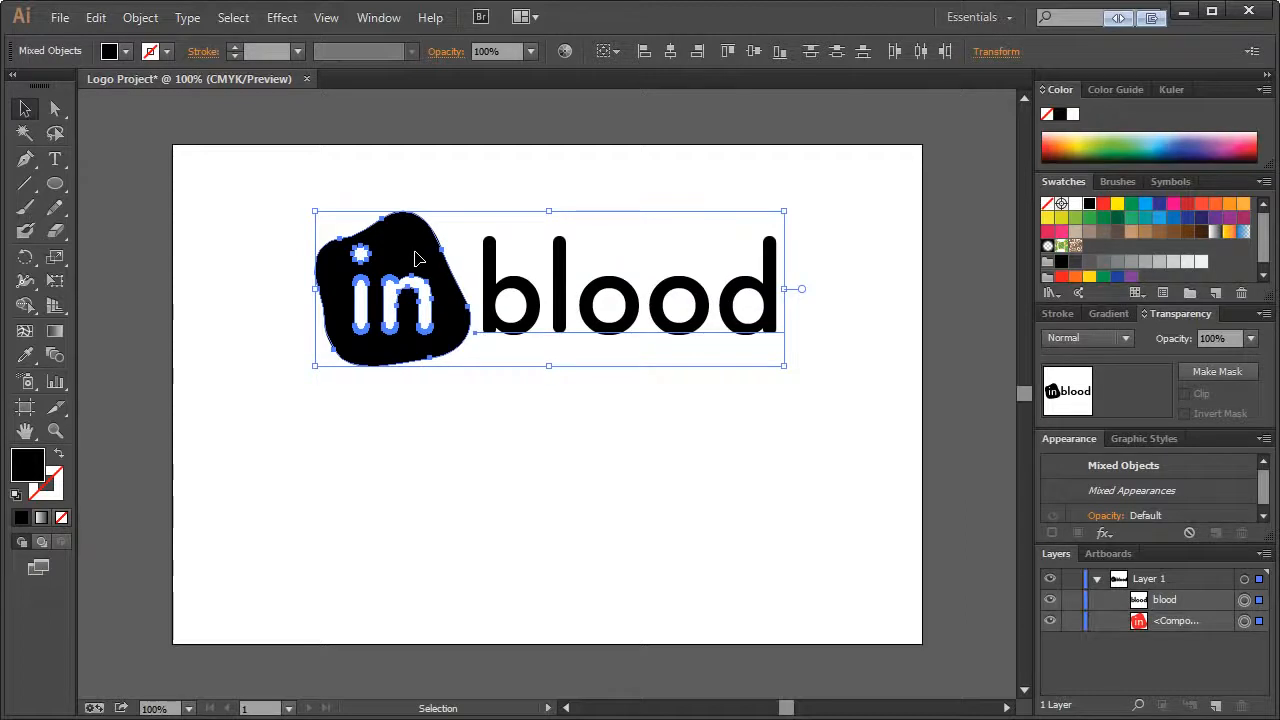
left_click(574, 166)
Convert the "blood" text to outlines
left_click(583, 275)
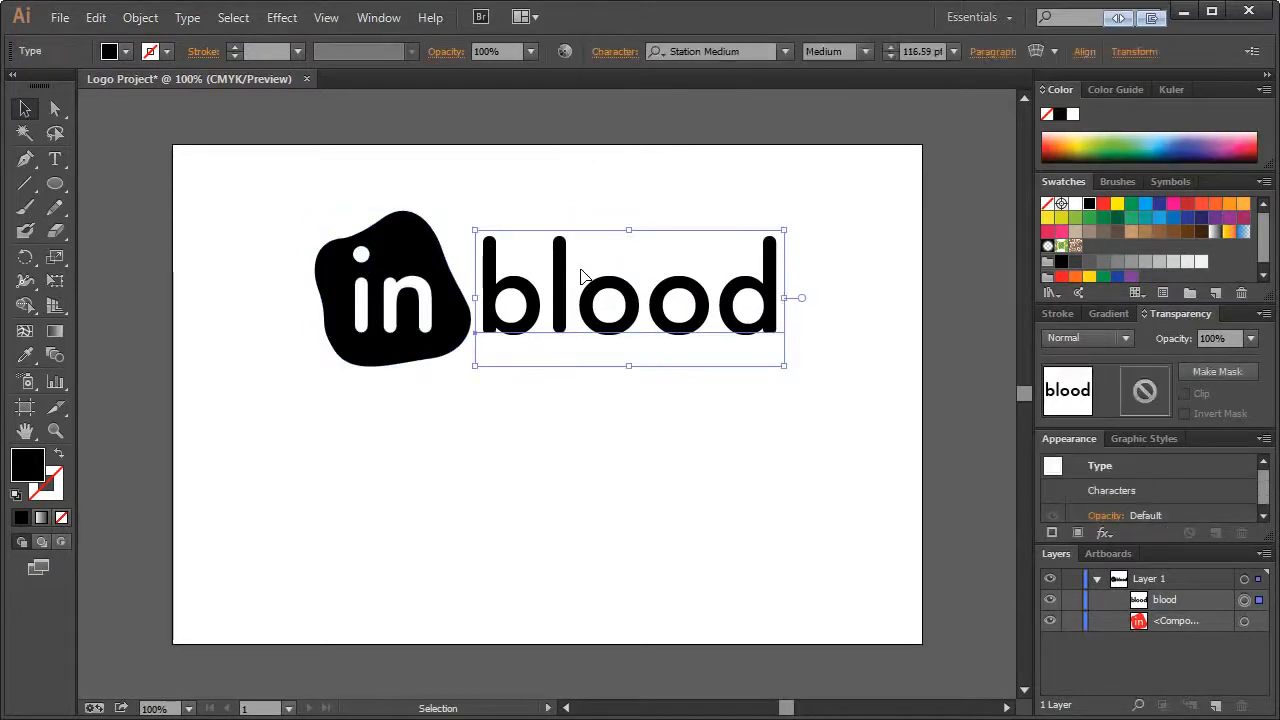
right_click(581, 271)
left_click(548, 280)
key("ctrl+shift+o")
Scale the whole logo down proportionally to about a fifth of its width
left_click(294, 205)
left_click_drag(294, 205, 1023, 491)
left_click_drag(726, 366, 366, 331)
left_click(380, 329)
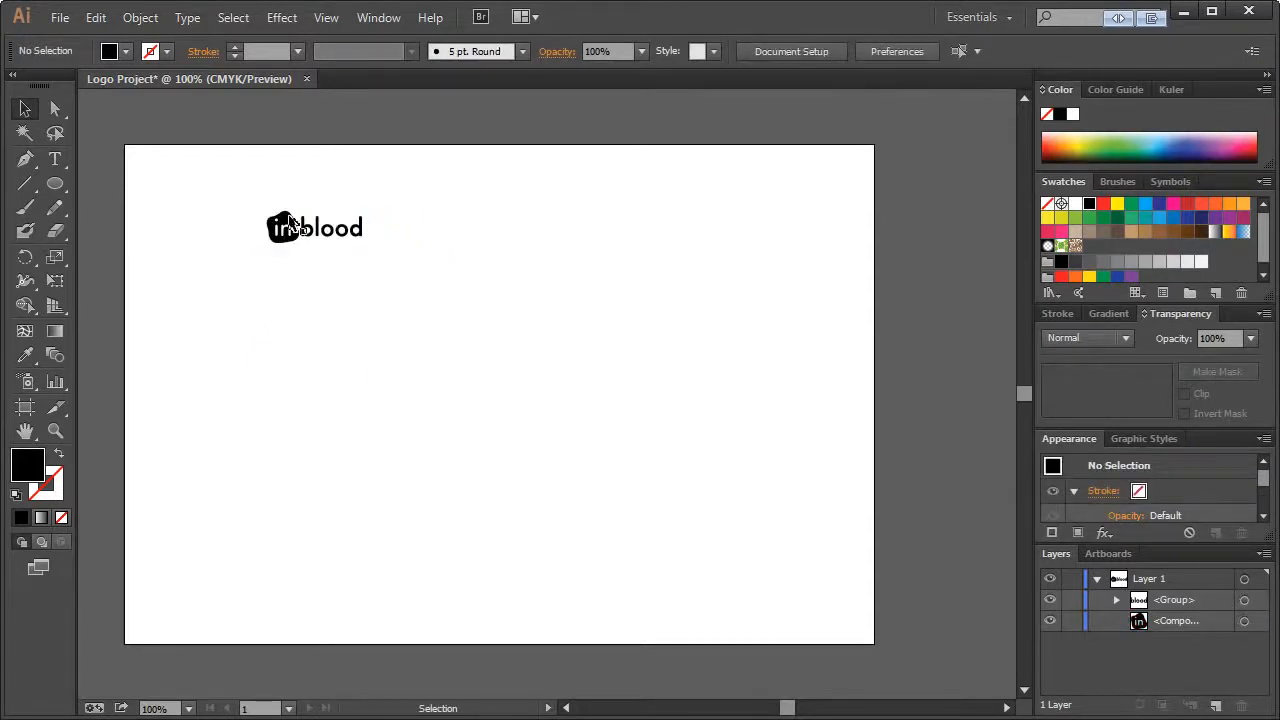
left_click_drag(258, 205, 383, 263)
left_click(383, 263)
left_click_drag(250, 199, 405, 274)
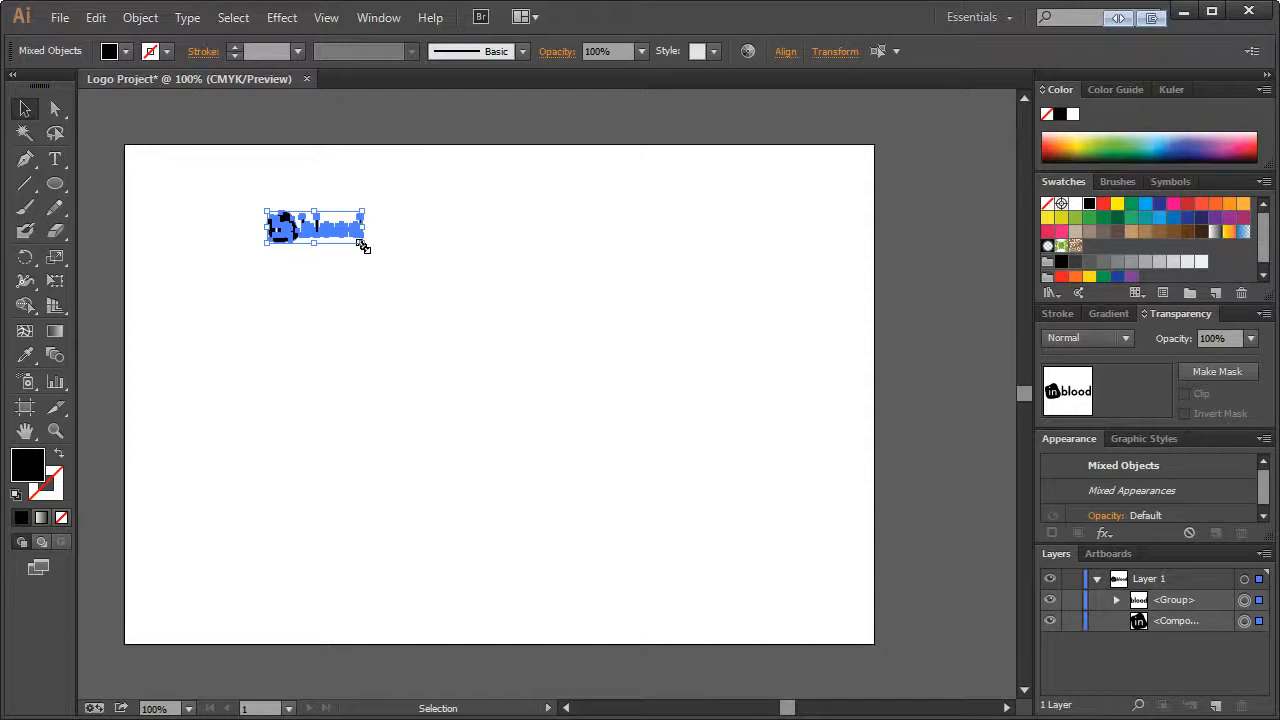
left_click(410, 270)
Enlarge the small logo proportionally to about two and a half times its width and move it slightly down the artboard
left_click_drag(221, 201, 390, 268)
left_click(374, 266)
left_click_drag(243, 209, 523, 331)
left_click(252, 228)
left_click_drag(212, 193, 568, 345)
left_click_drag(319, 237, 275, 292)
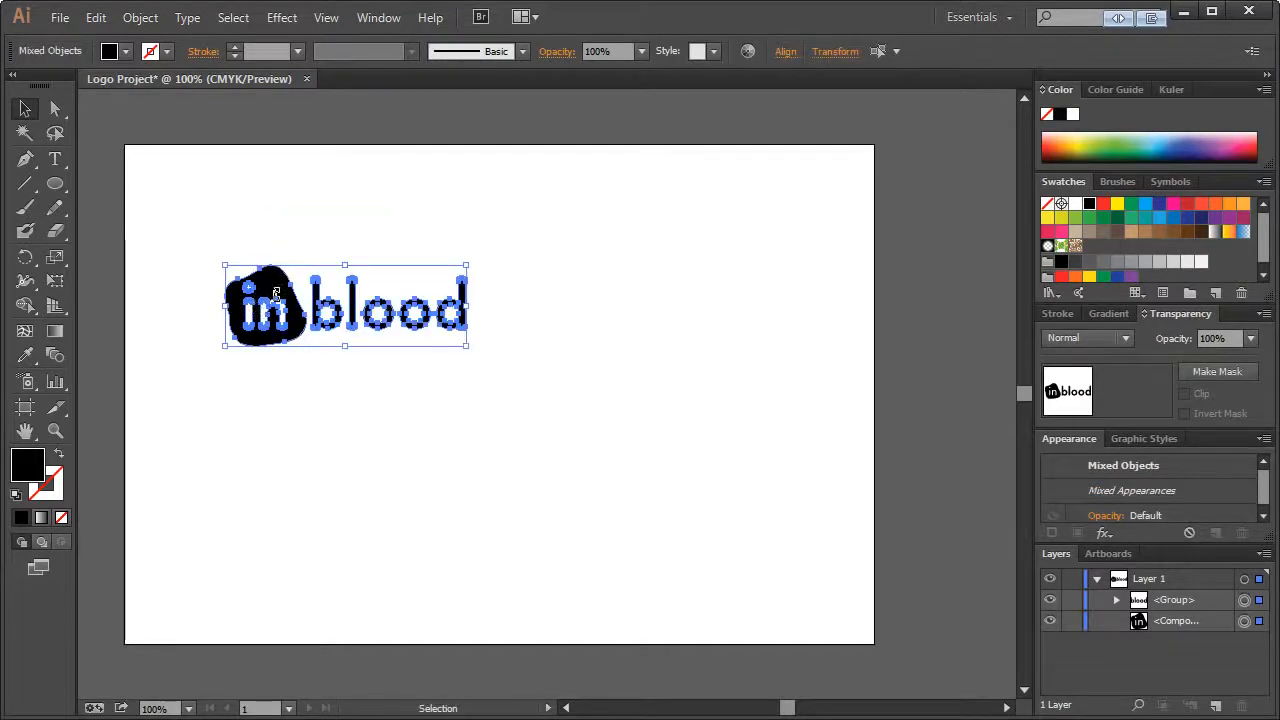
left_click(314, 241)
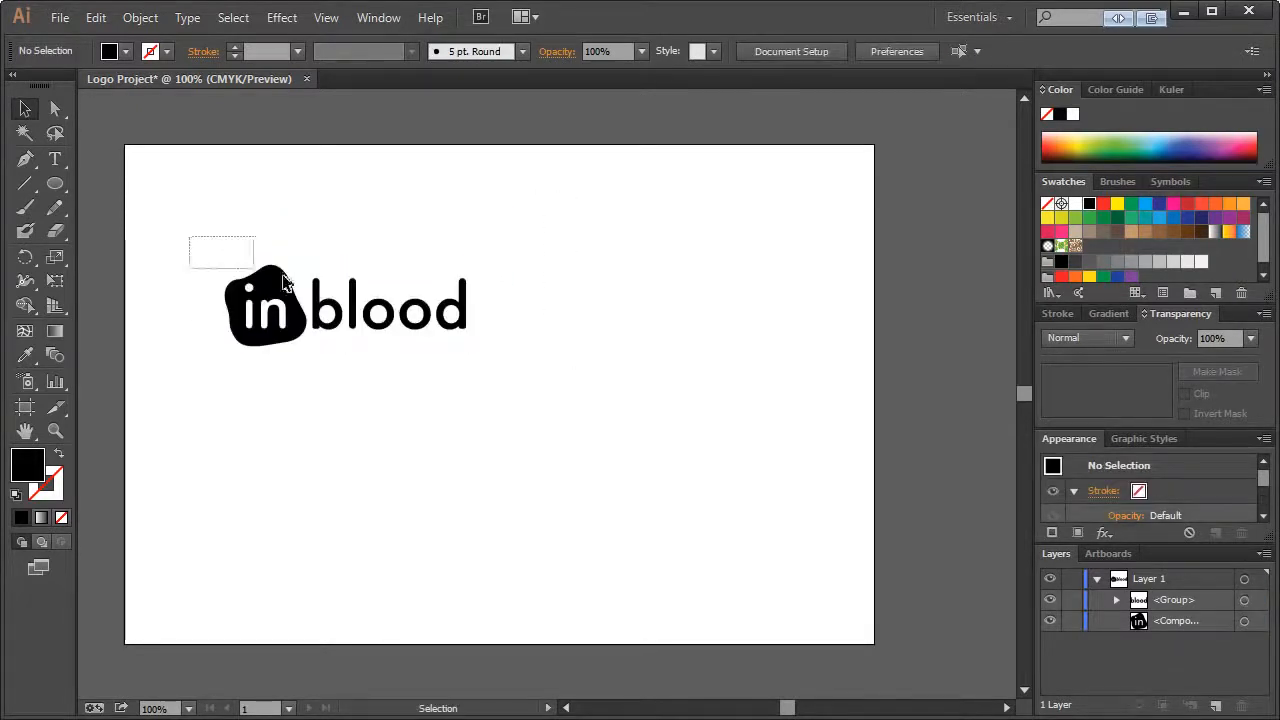
left_click_drag(197, 249, 554, 371)
left_click(555, 371)
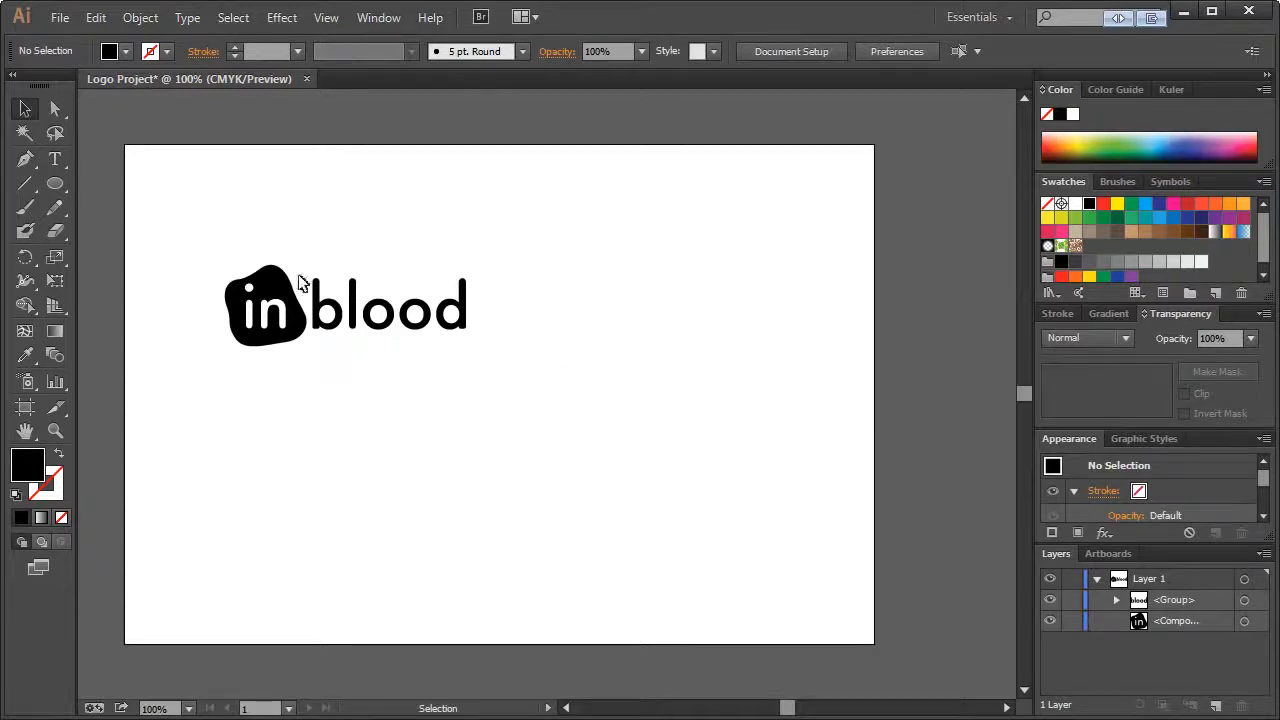
Examine the saving options and the file formats offered for export, and cancel without exporting
left_click(60, 18)
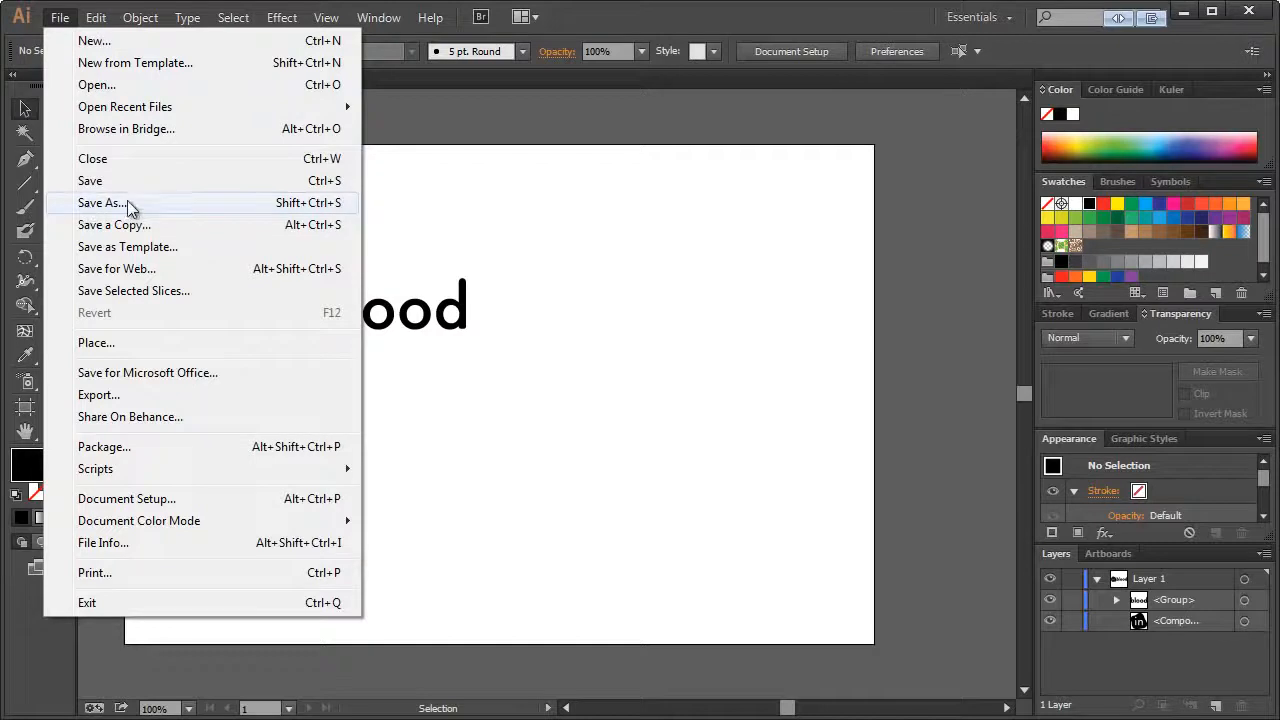
left_click(531, 219)
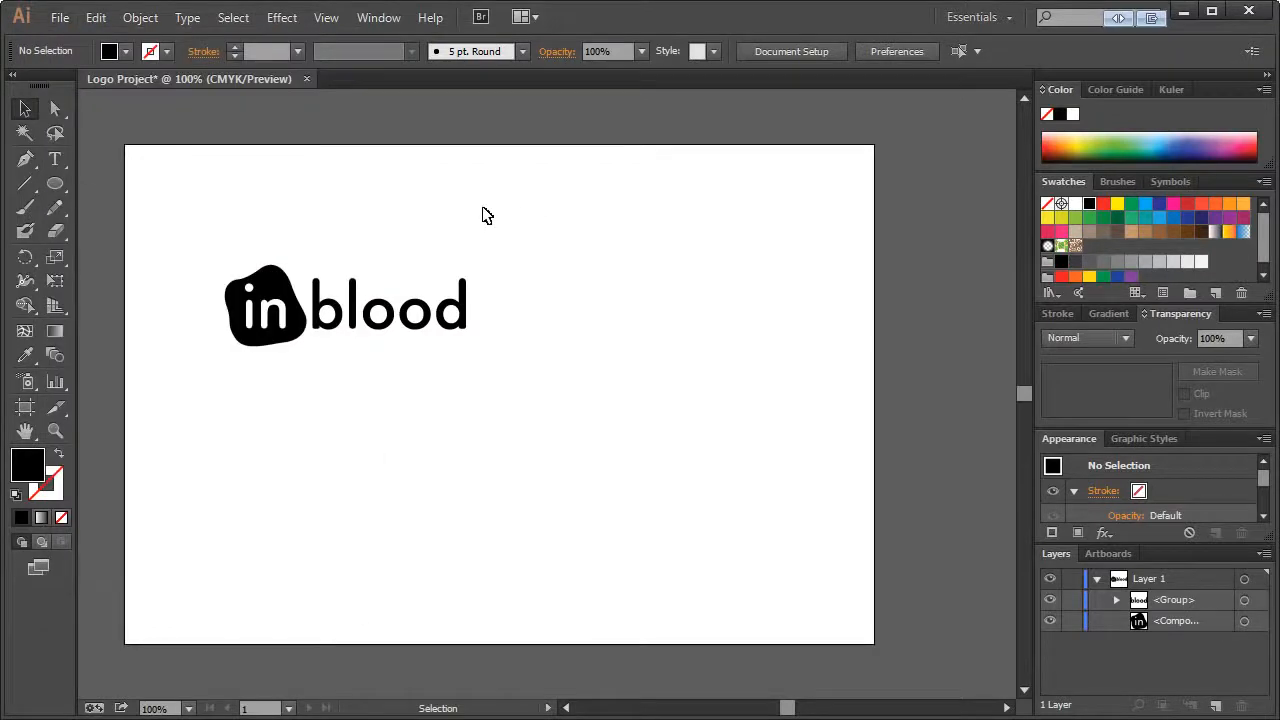
left_click(60, 18)
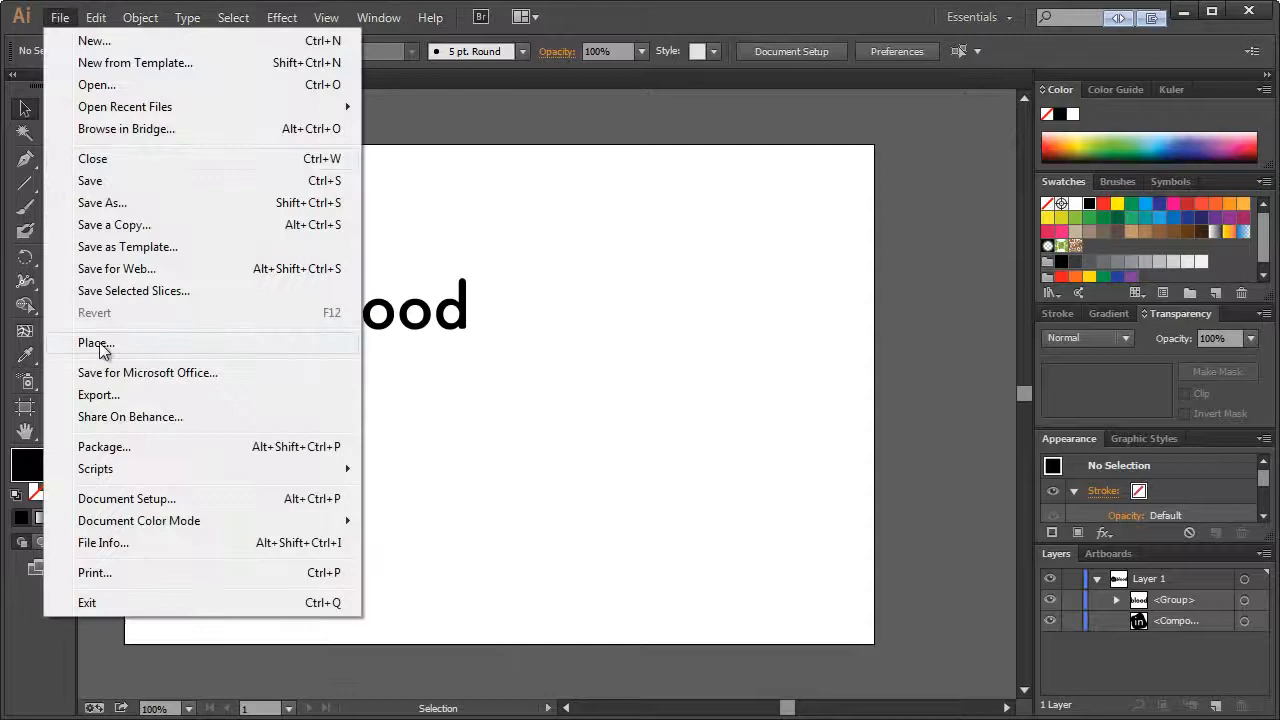
left_click(98, 395)
left_click(584, 519)
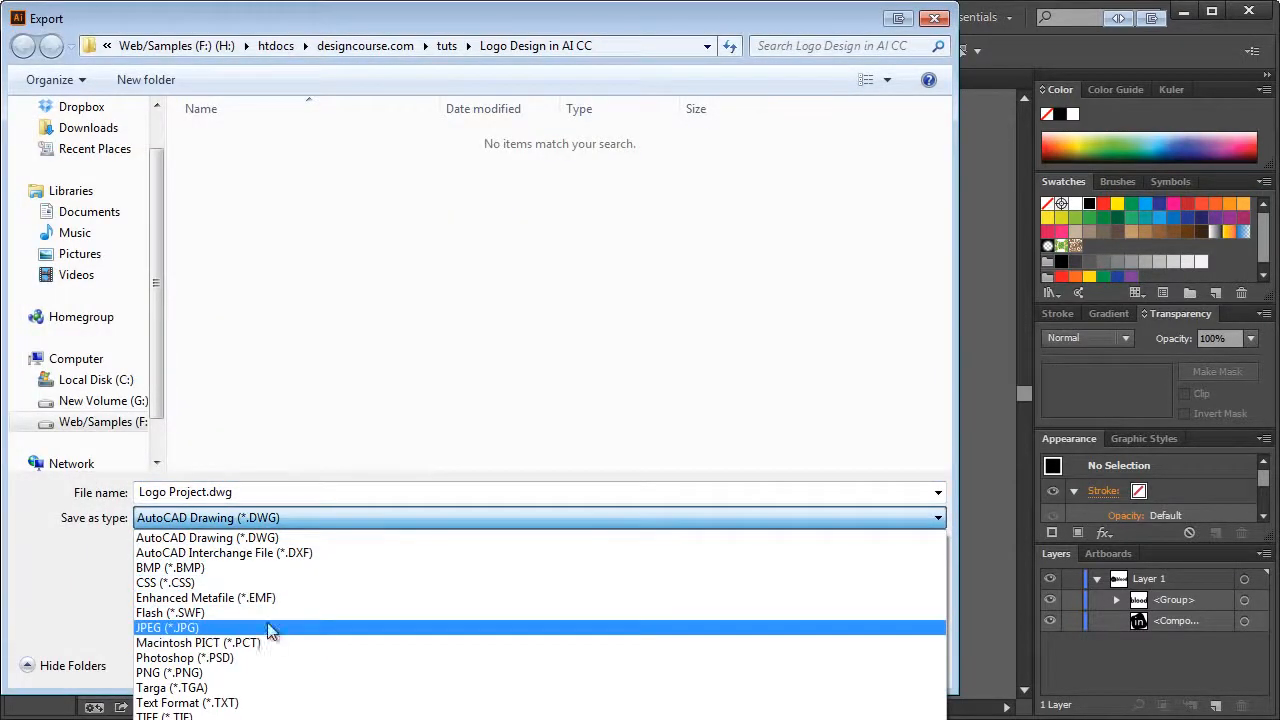
left_click(491, 414)
left_click(890, 664)
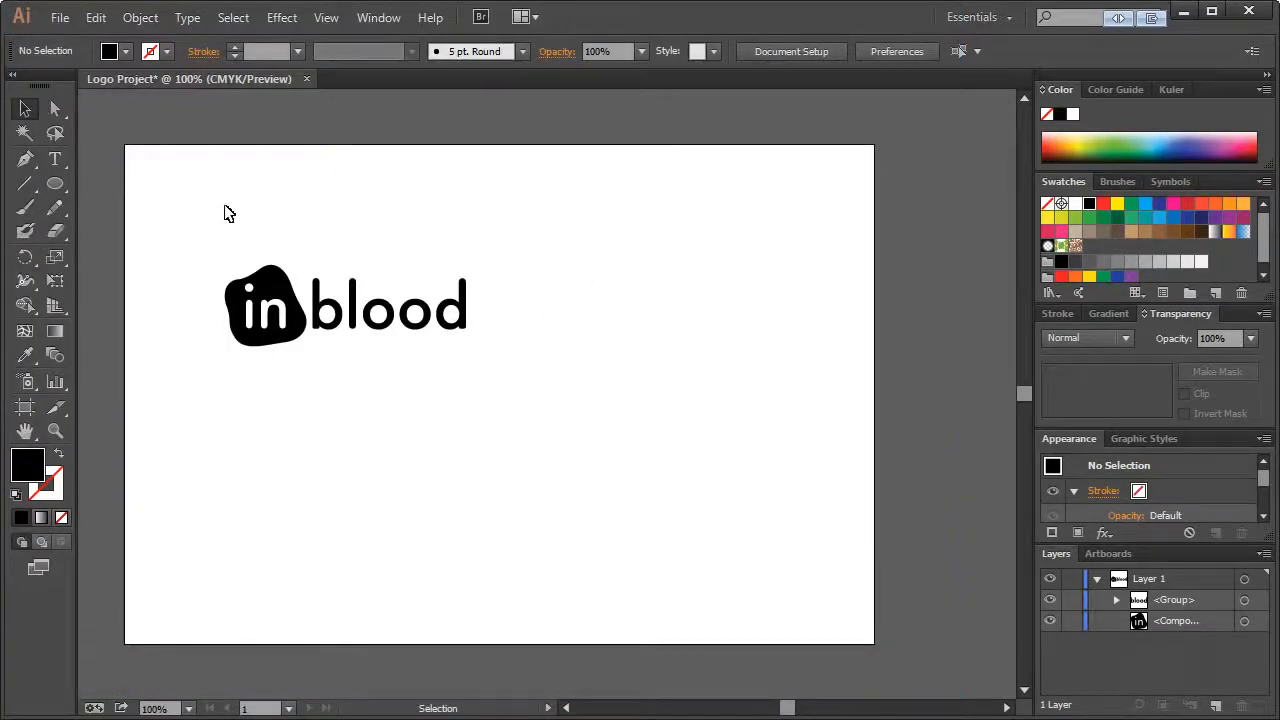
Fill the blob and the outlined "blood" lettering with the CMYK Red swatch
left_click_drag(190, 225, 520, 383)
left_click(525, 385)
left_click_drag(178, 221, 537, 366)
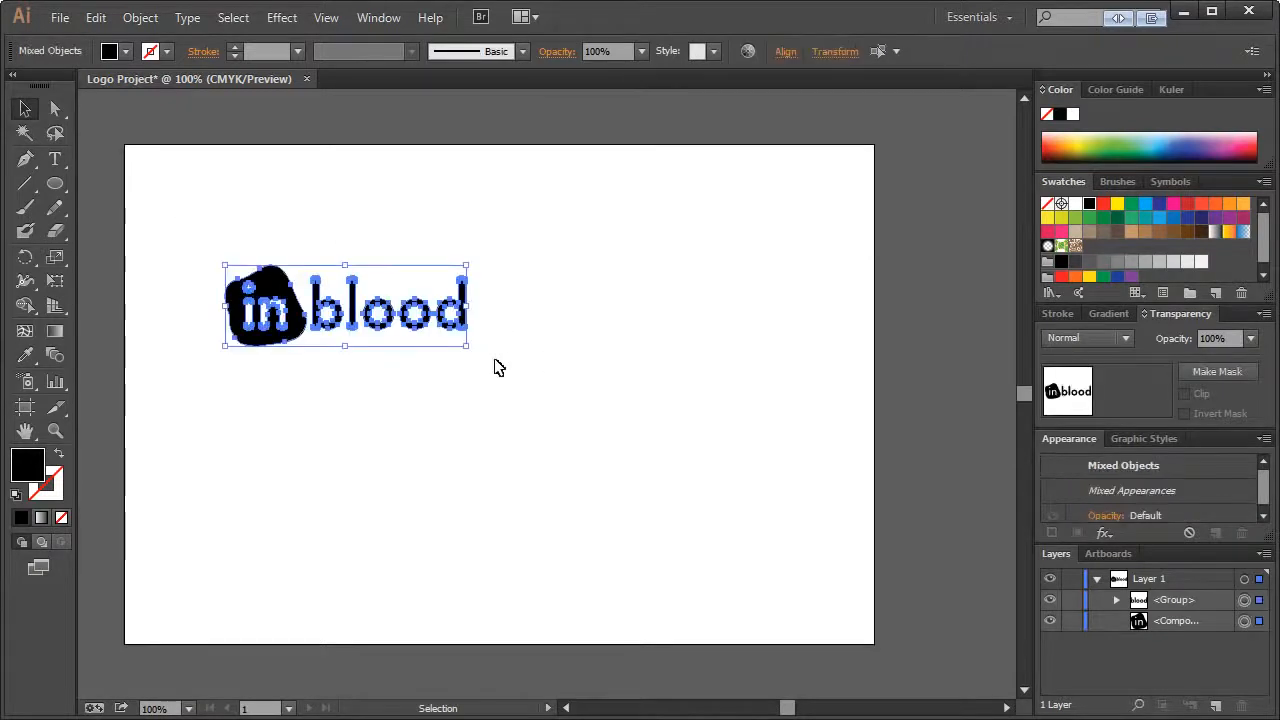
left_click(350, 245)
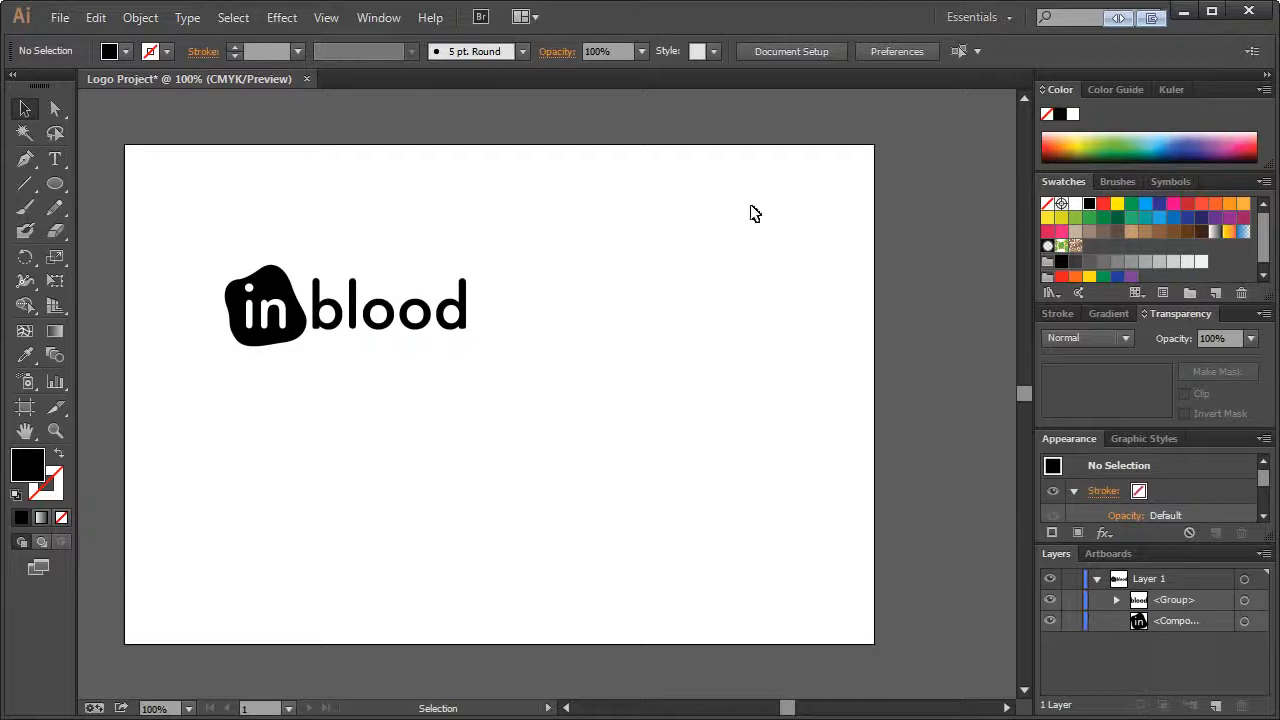
left_click_drag(173, 218, 519, 397)
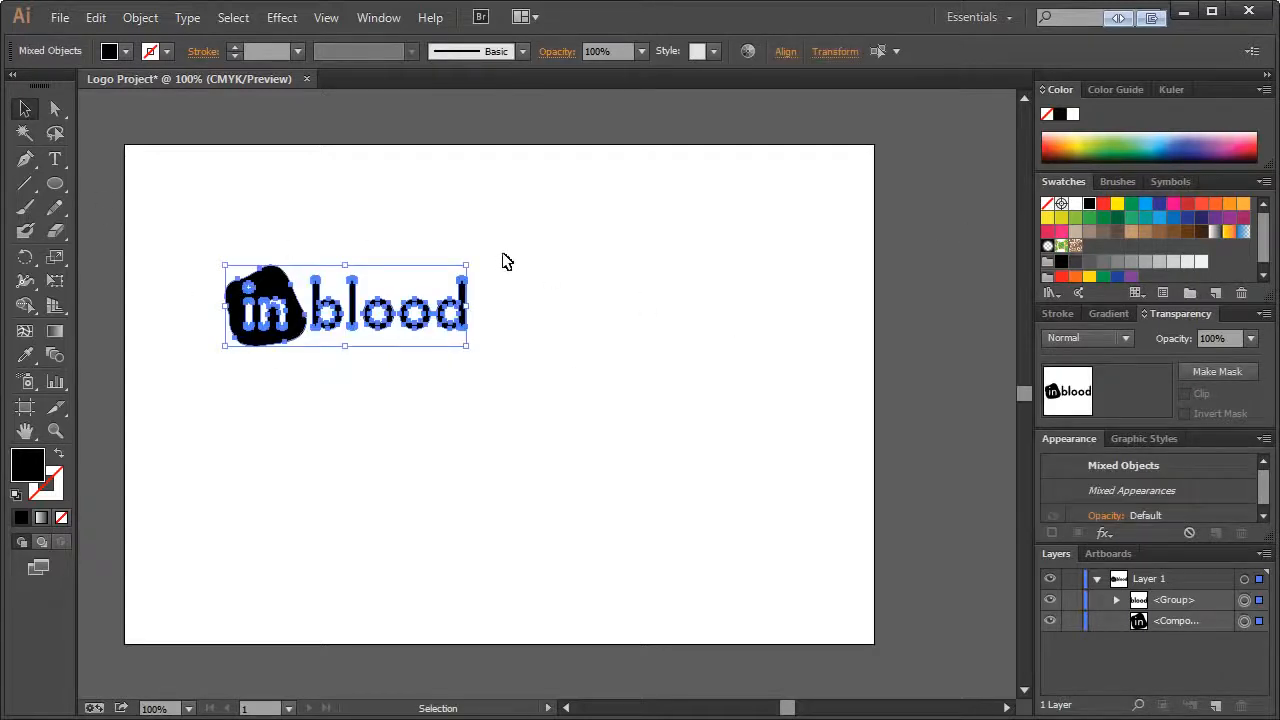
left_click(1103, 204)
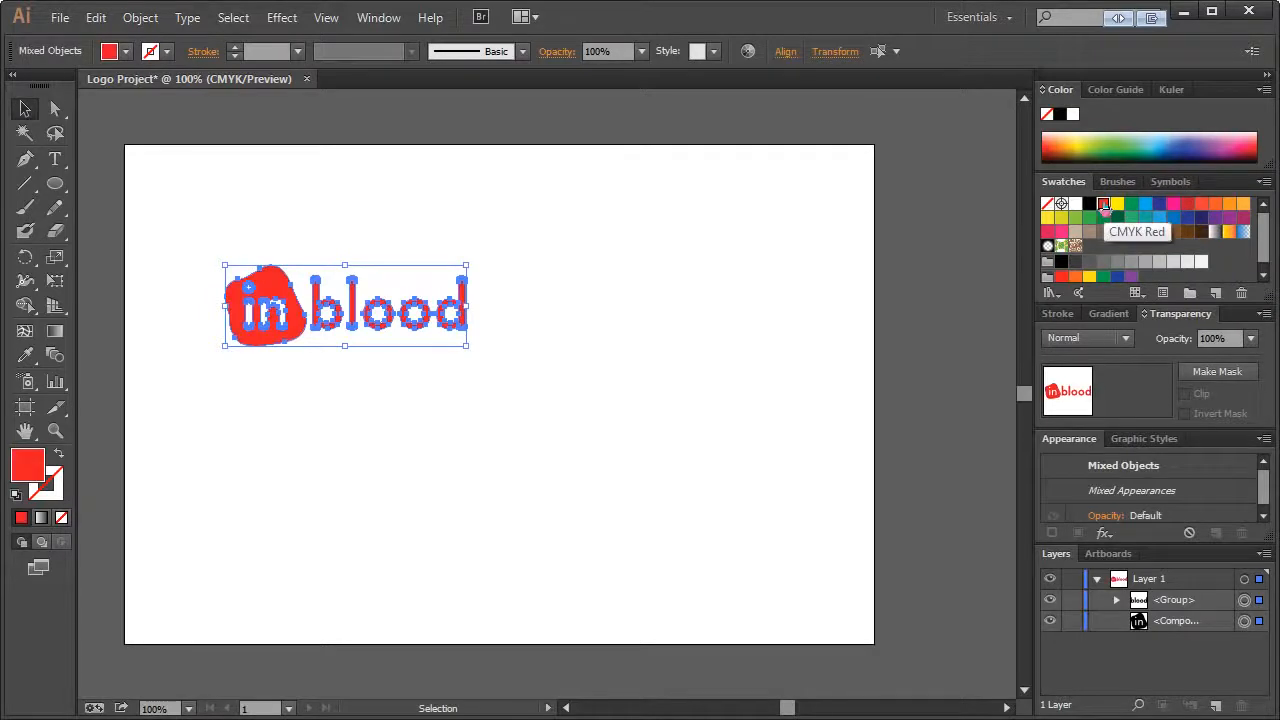
left_click(658, 243)
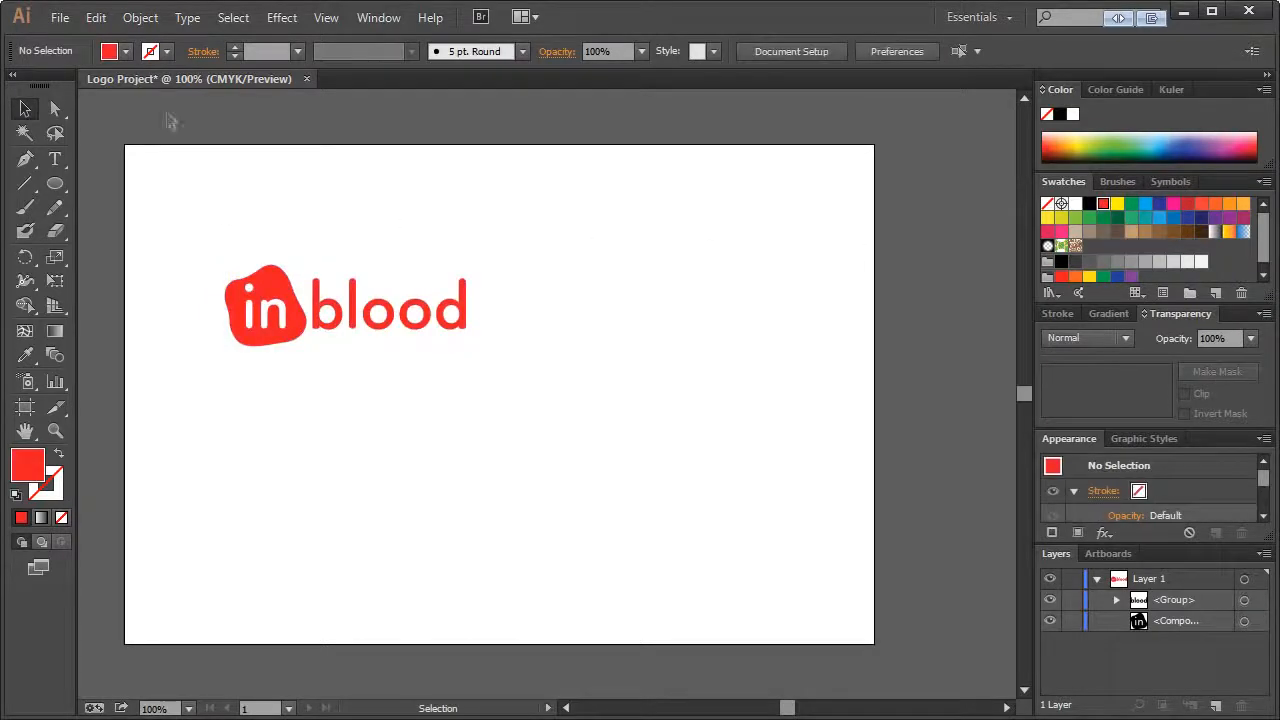
left_click(61, 19)
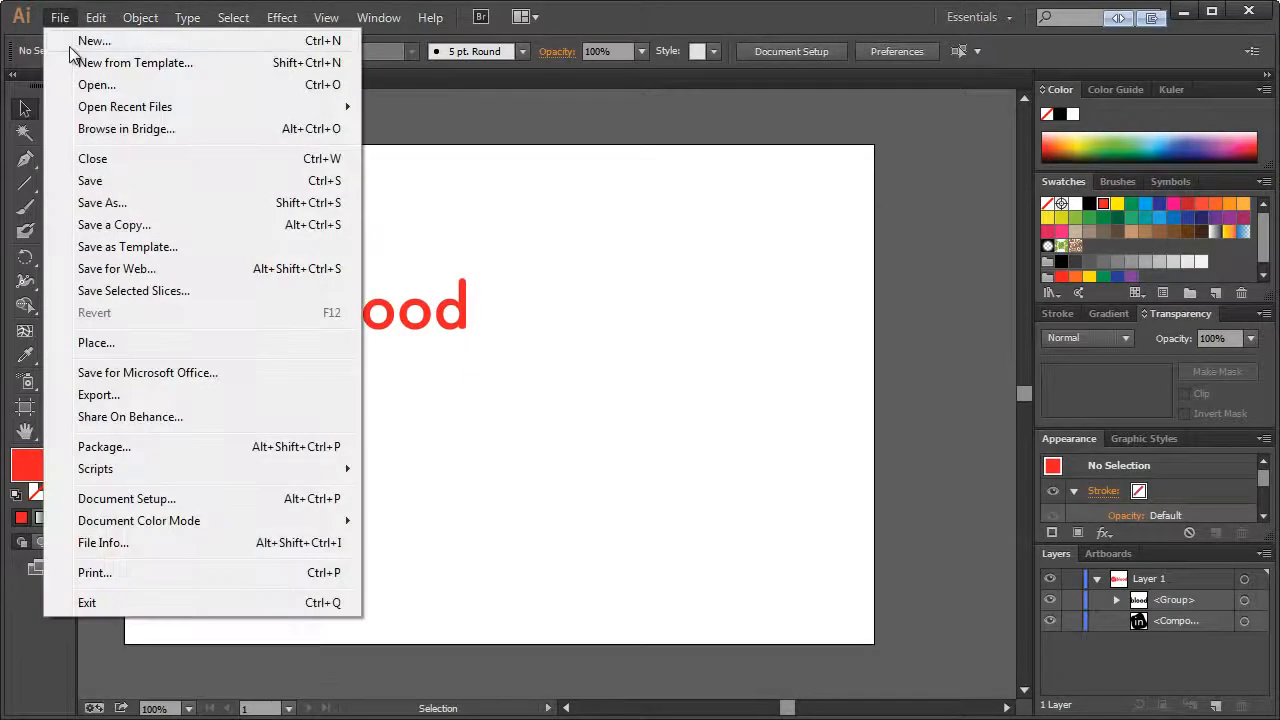
left_click(641, 289)
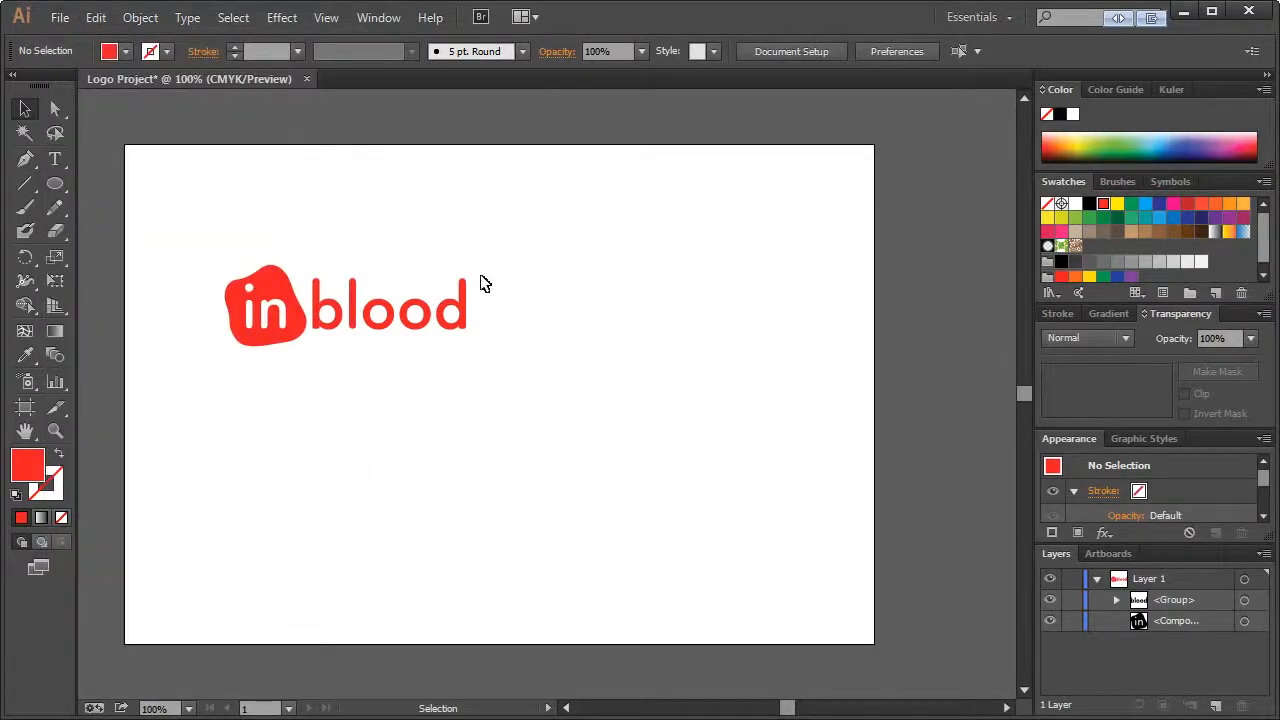
left_click_drag(193, 227, 557, 396)
left_click(558, 397)
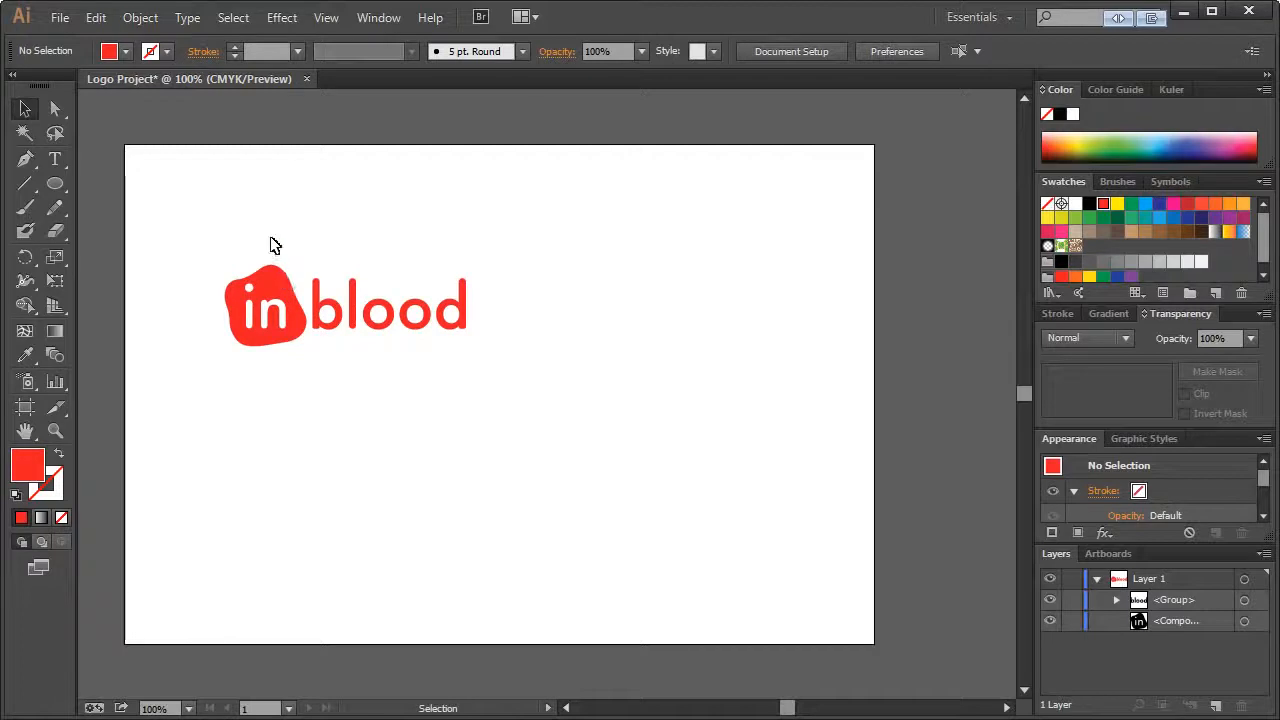
left_click_drag(222, 256, 500, 376)
left_click(503, 379)
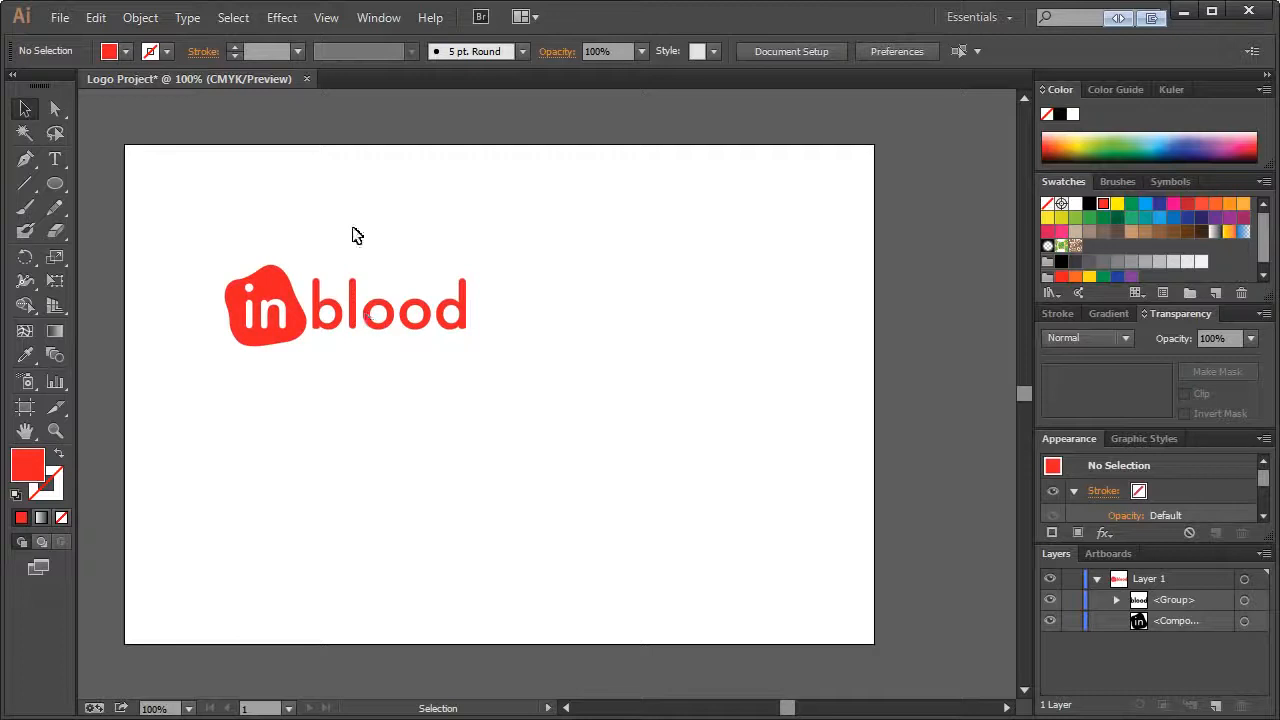
Enlarge the whole logo proportionally by about a third and move it to the middle of the artboard
left_click_drag(178, 228, 554, 376)
left_click_drag(315, 304, 415, 370)
left_click(414, 251)
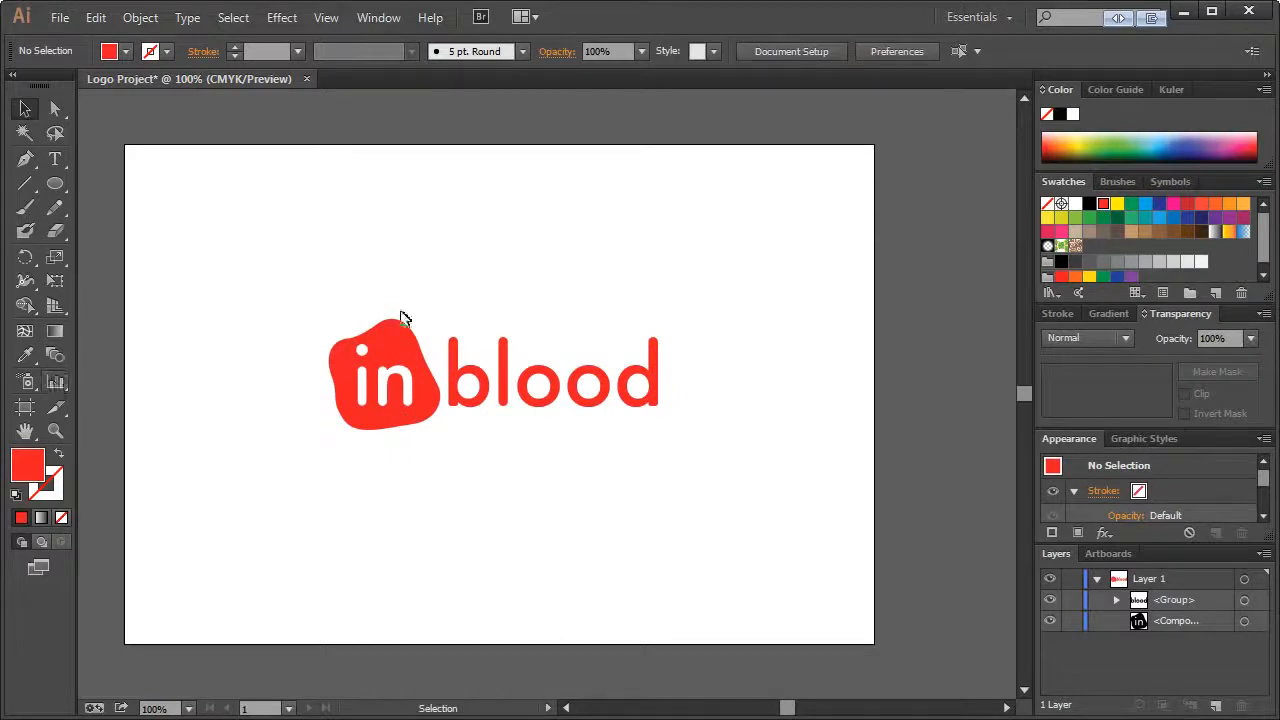
Begin a Pen path filled with a darker red swatch along the blob's lower edge, curving from the lower-left corner towards the lower right
left_click(55, 430)
left_click_drag(283, 289, 498, 452)
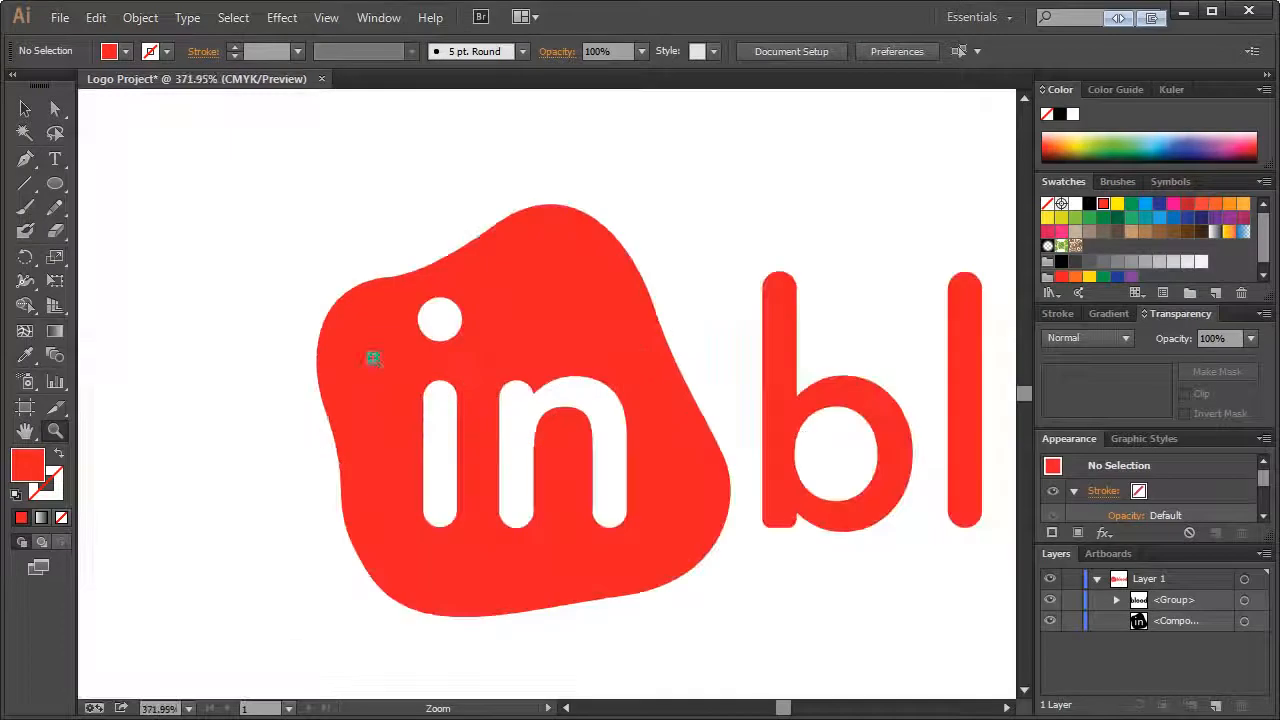
left_click(25, 109)
left_click(25, 159)
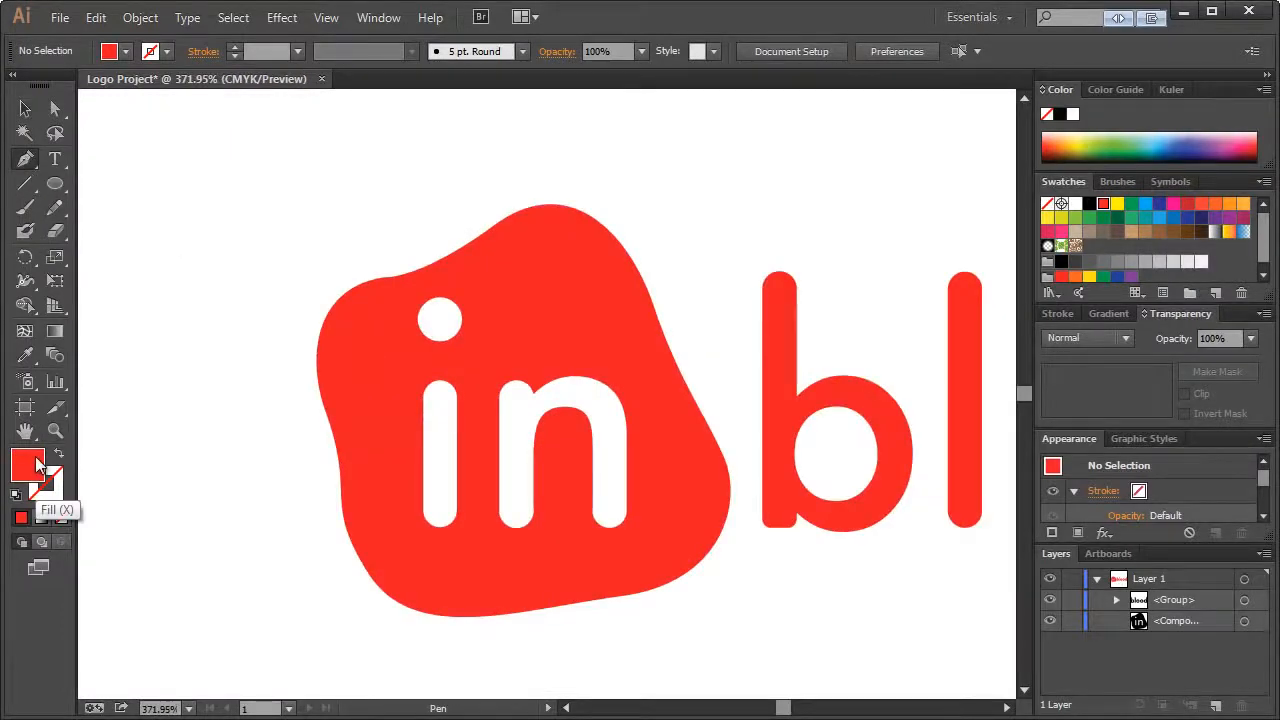
left_click(1187, 205)
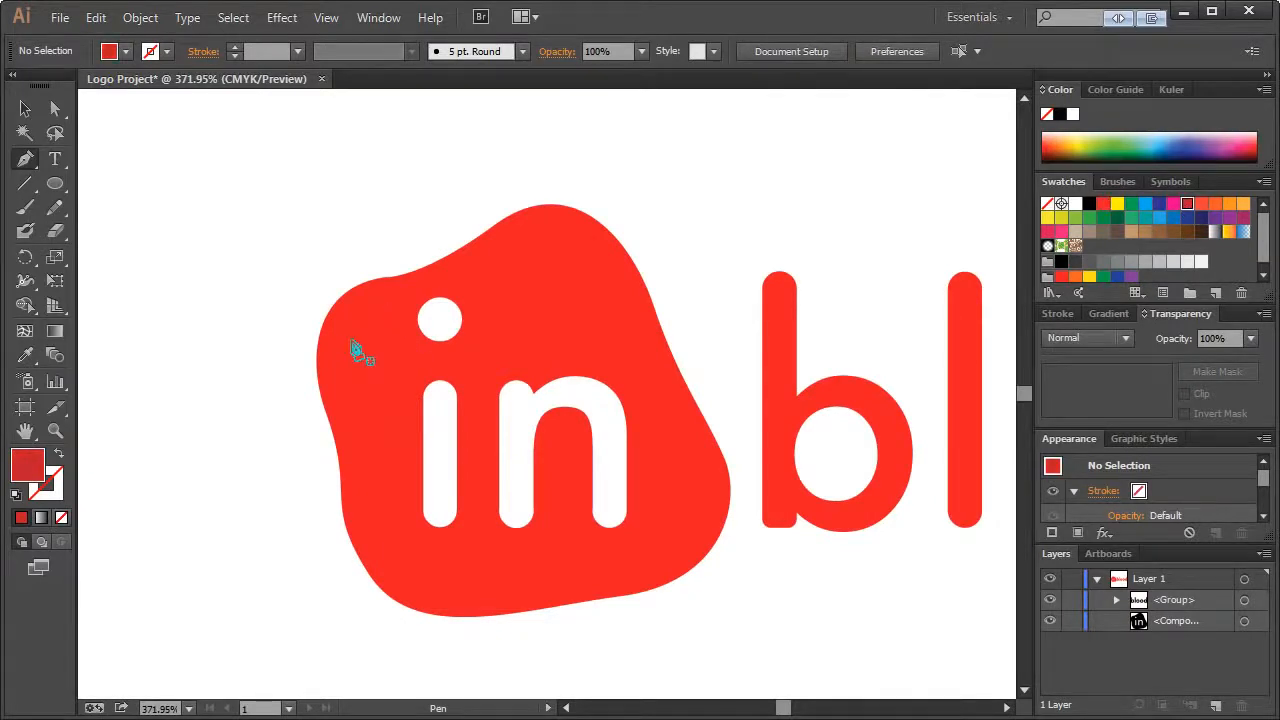
left_click(372, 553)
left_click_drag(458, 603, 522, 609)
left_click_drag(605, 578, 664, 575)
key("ctrl+z")
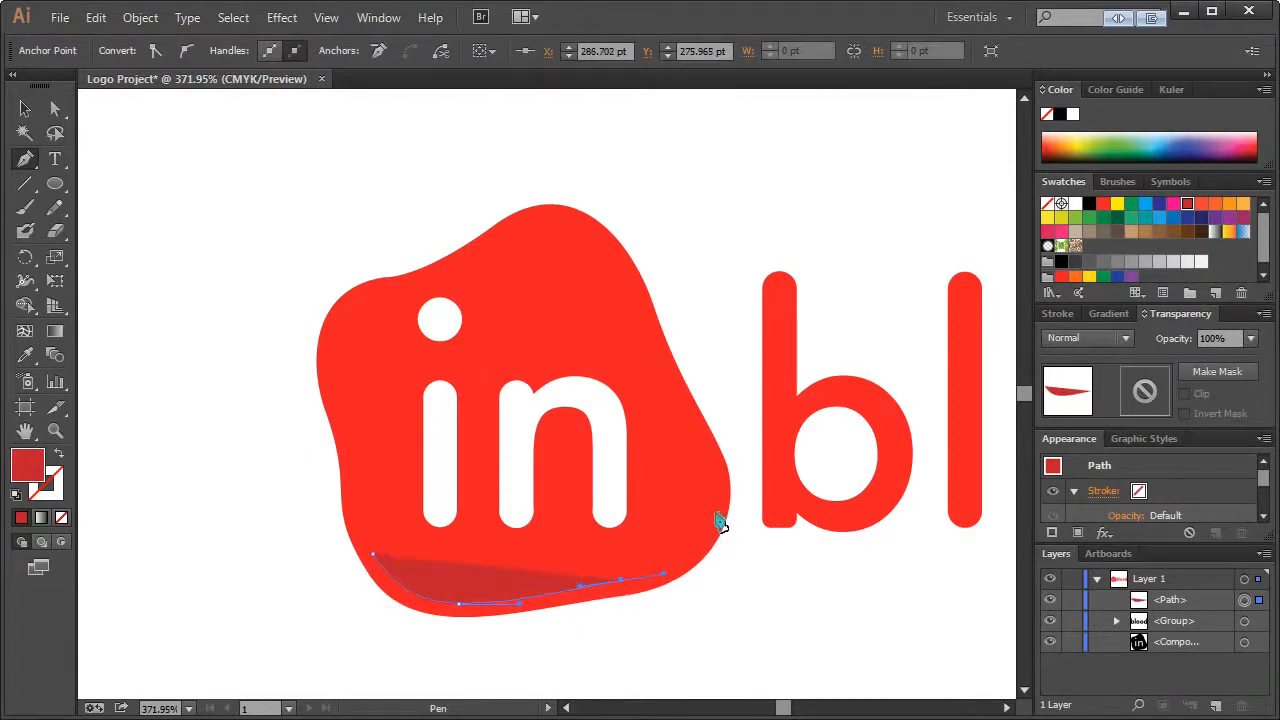
Carry the dark red path around the blob's lower-right corner and back, closing it as a thin crescent-shaped shadow
left_click_drag(714, 506, 570, 580)
left_click(704, 452)
key("ctrl+z")
left_click_drag(470, 589, 437, 591)
left_click(378, 563)
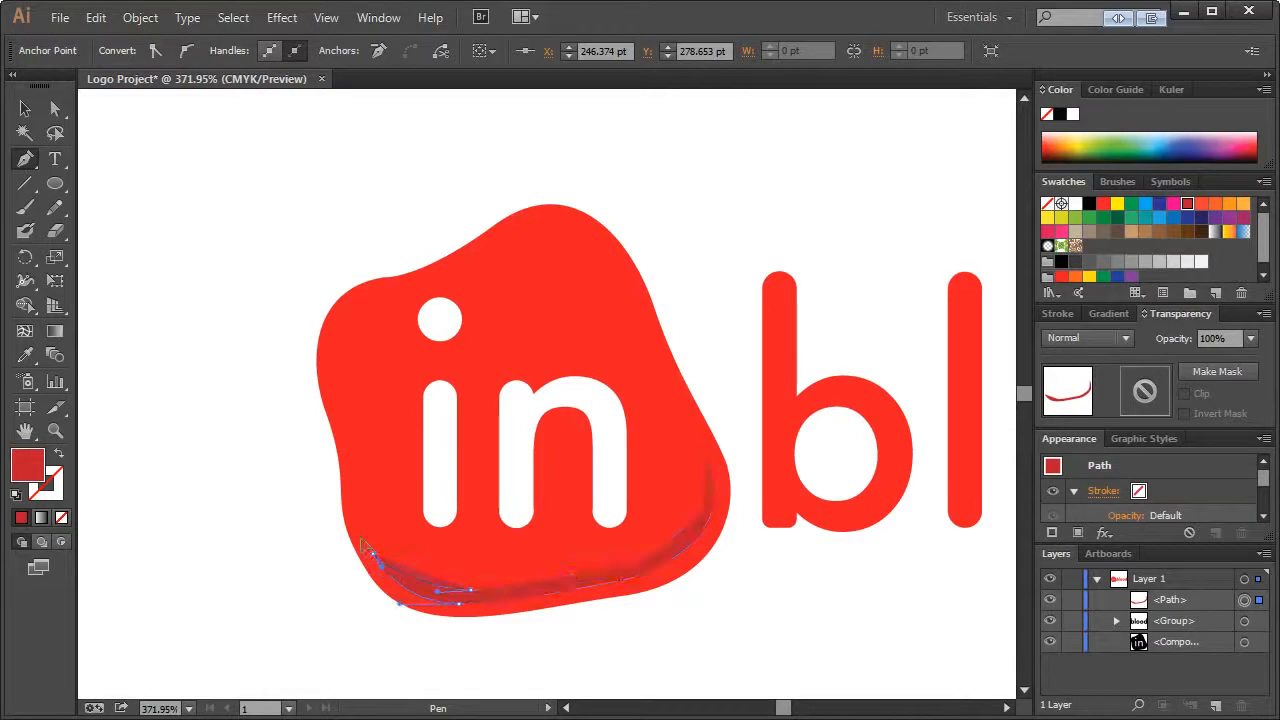
left_click(25, 108)
left_click(174, 161)
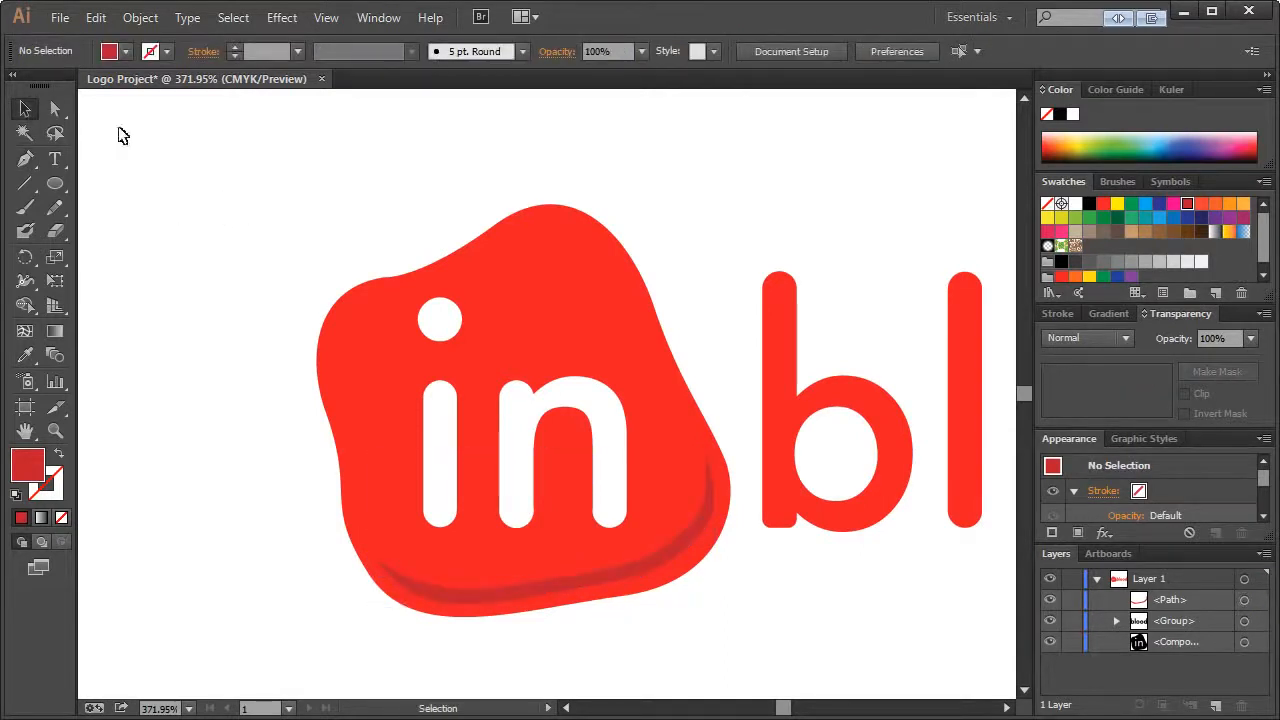
Take the blob's red as the fill colour and lighten it to a pink tint, leaving the blob itself unchanged
left_click(546, 246)
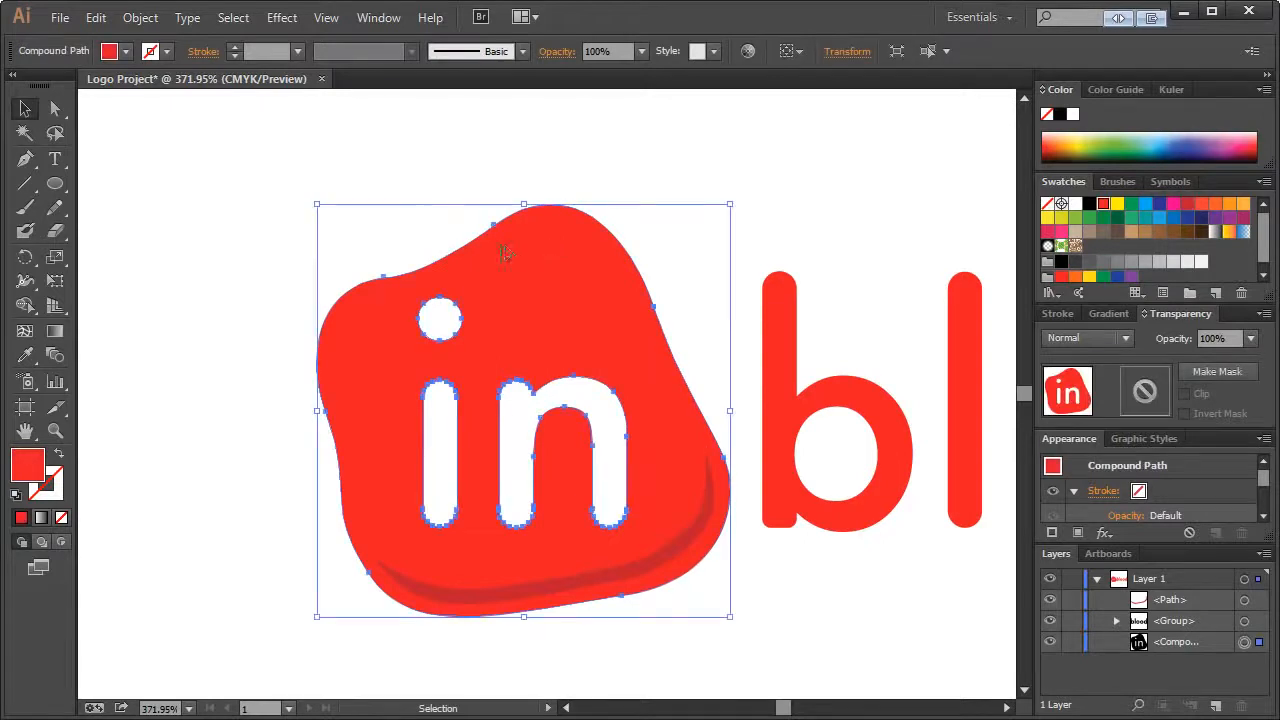
left_click(370, 185)
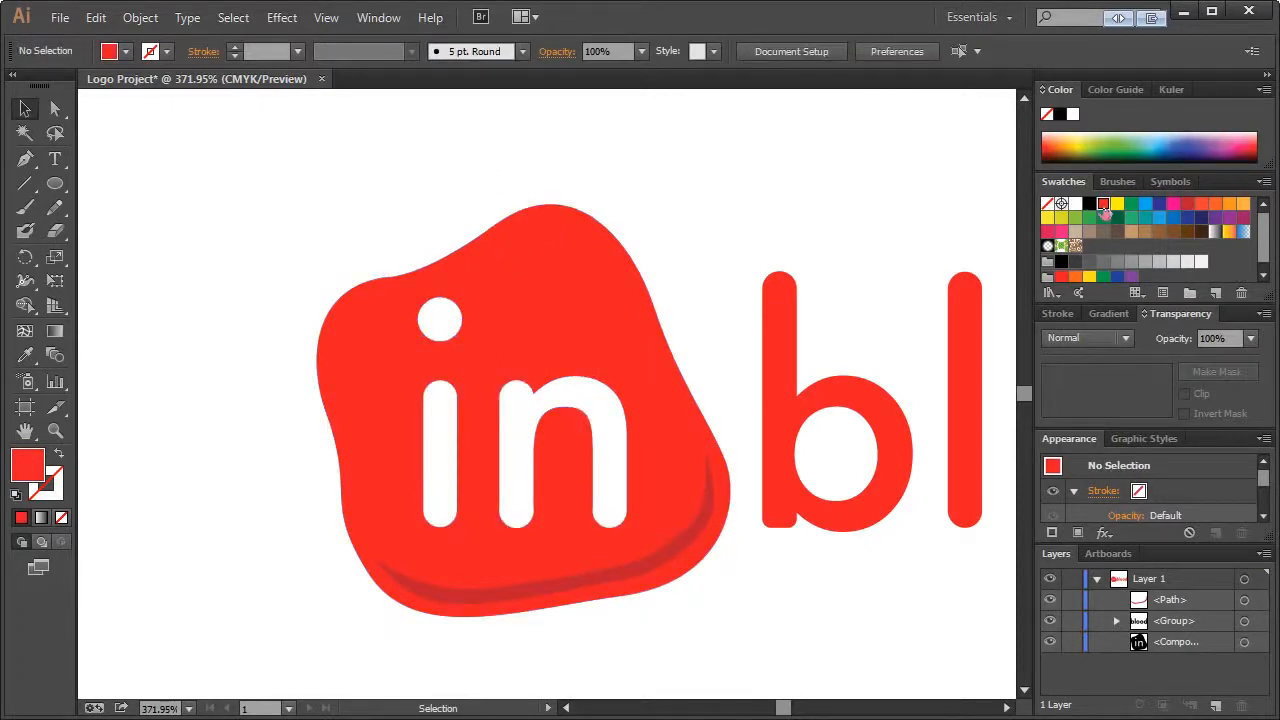
double_click(30, 465)
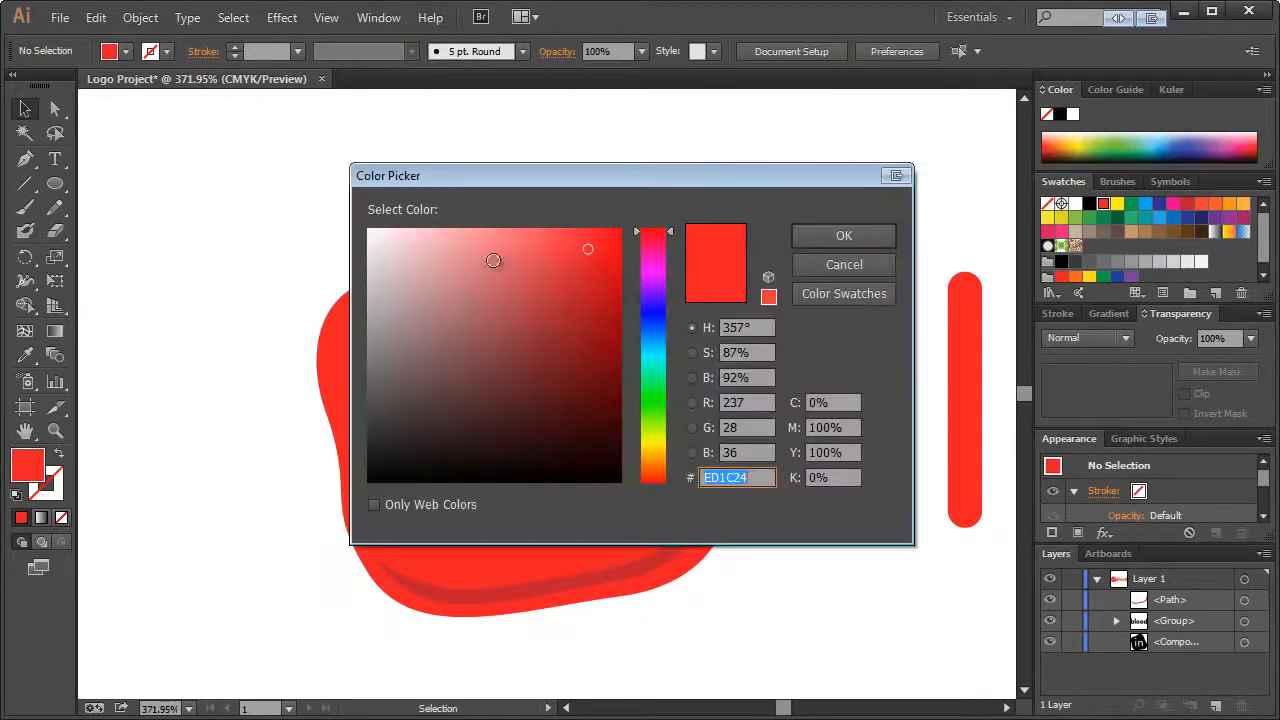
mouse_move(534, 240)
left_mouse_down()
mouse_move(534, 217)
mouse_move(511, 214)
mouse_move(518, 222)
left_mouse_up()
left_click(820, 239)
Draw a thin curved pink highlight with the Pen tool just inside the blob's upper-left corner
left_click(25, 160)
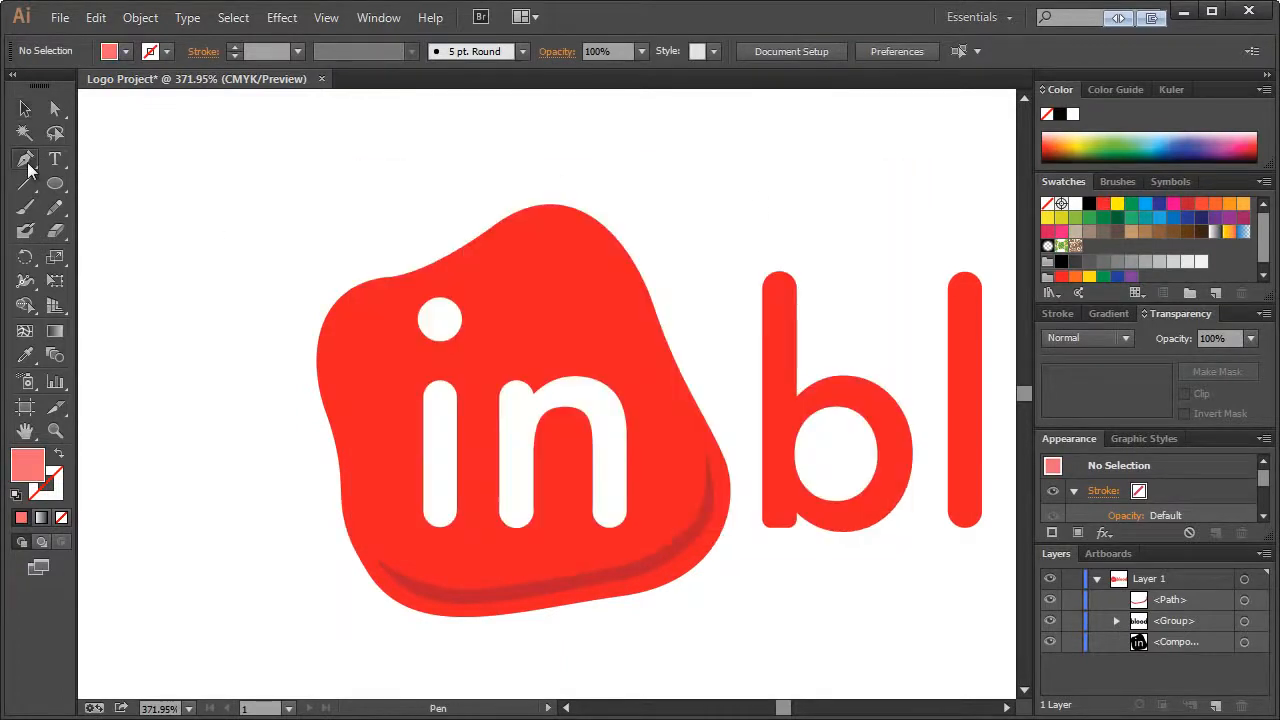
left_click(328, 370)
left_click_drag(356, 306, 466, 266)
key("ctrl+z")
left_click(407, 291)
left_click_drag(421, 312, 338, 339)
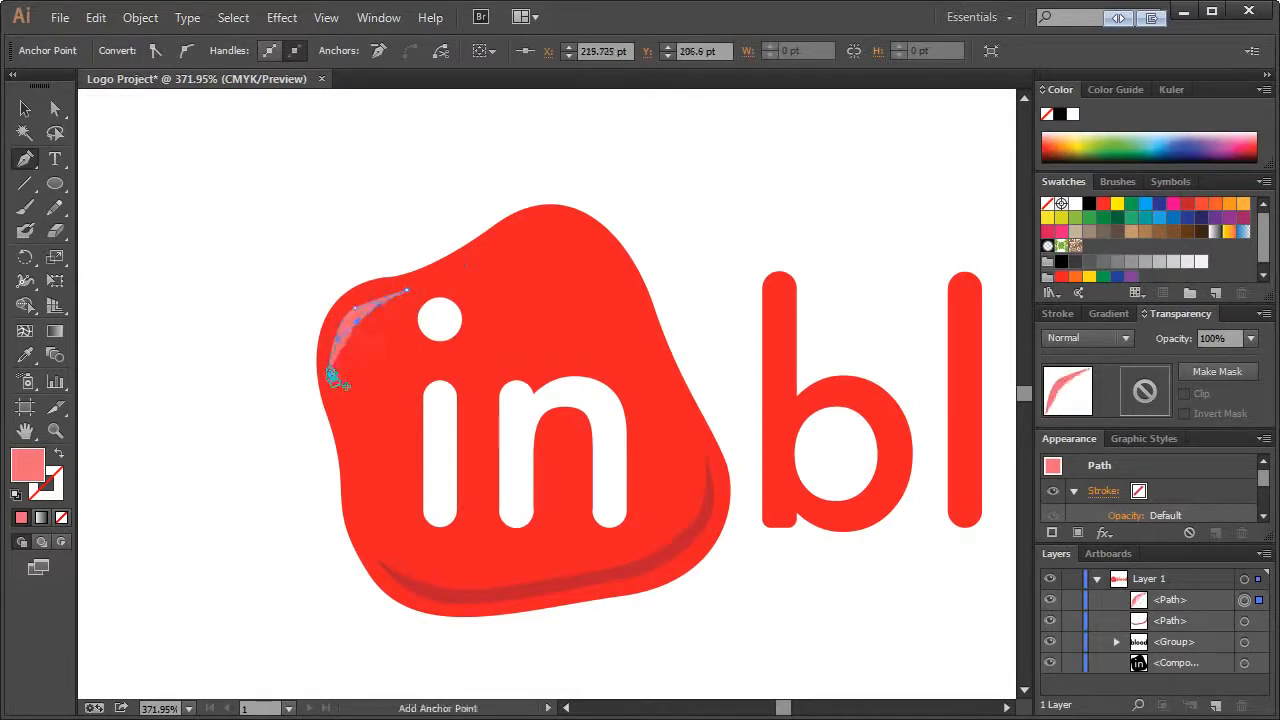
left_click(329, 369)
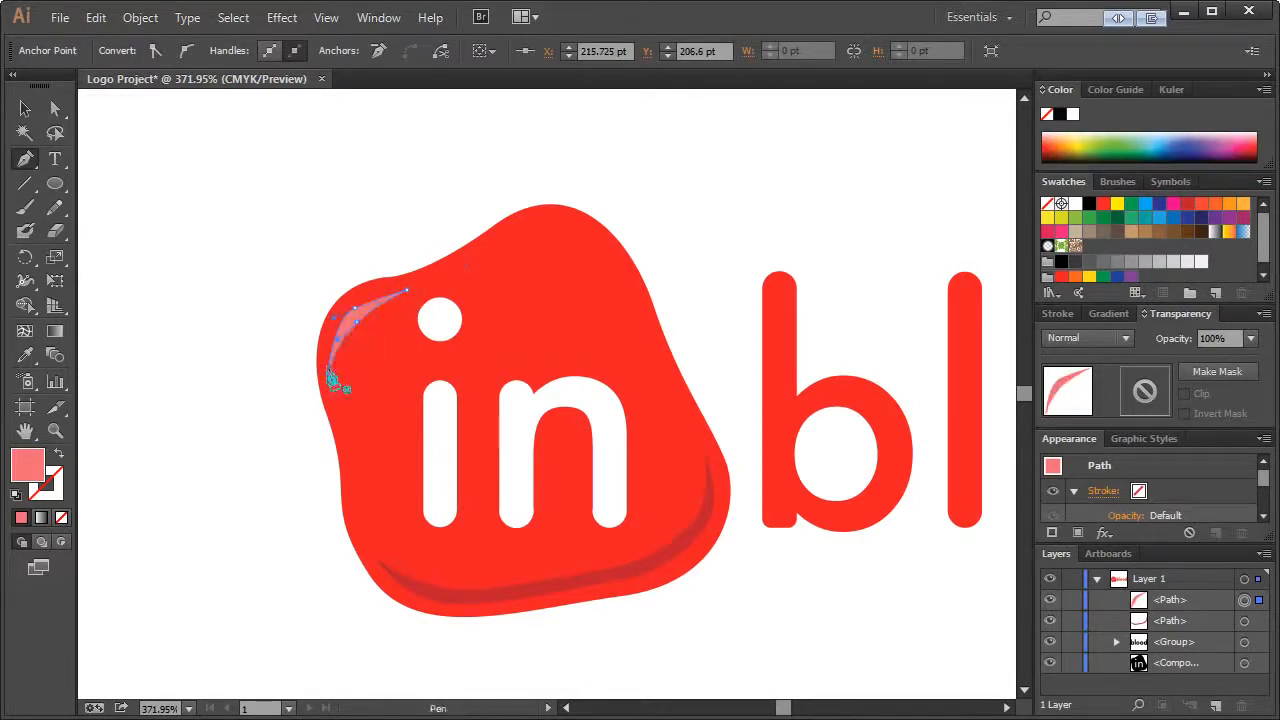
Draw a second curved pink highlight with the Pen tool just inside the blob's top bulge
left_click(464, 267)
key("ctrl+z")
left_click(455, 269)
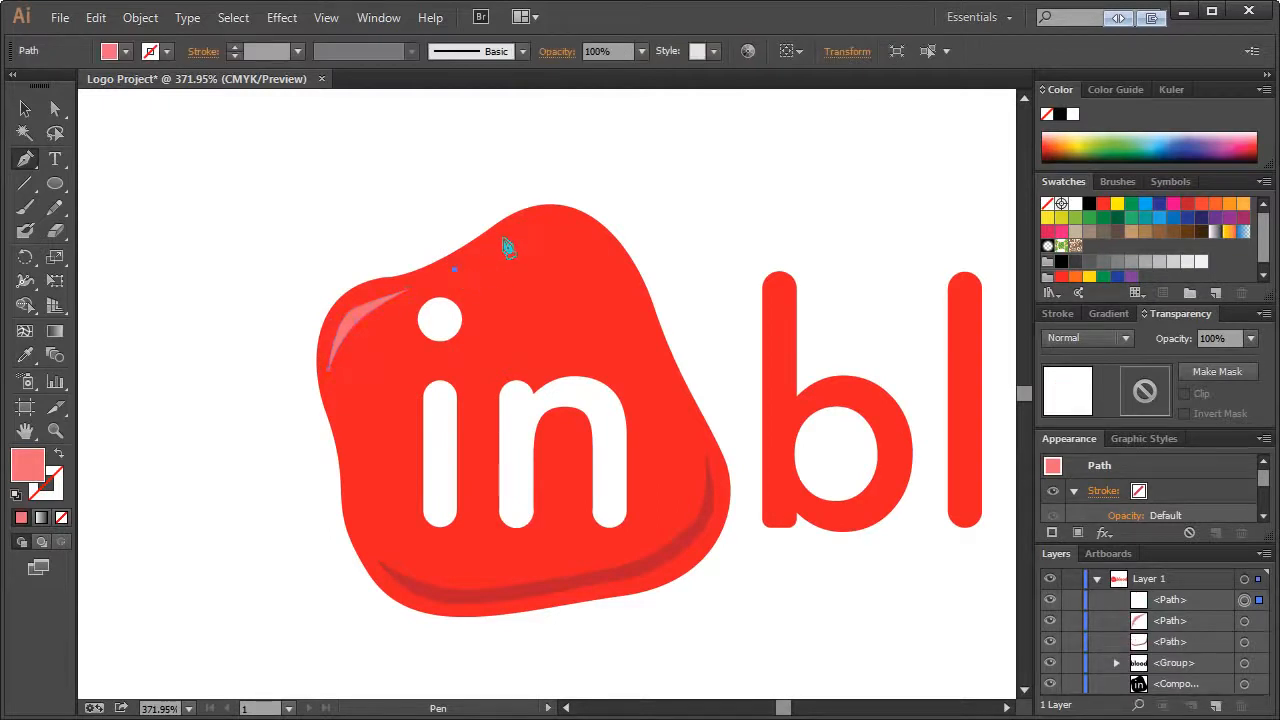
left_click_drag(517, 230, 581, 228)
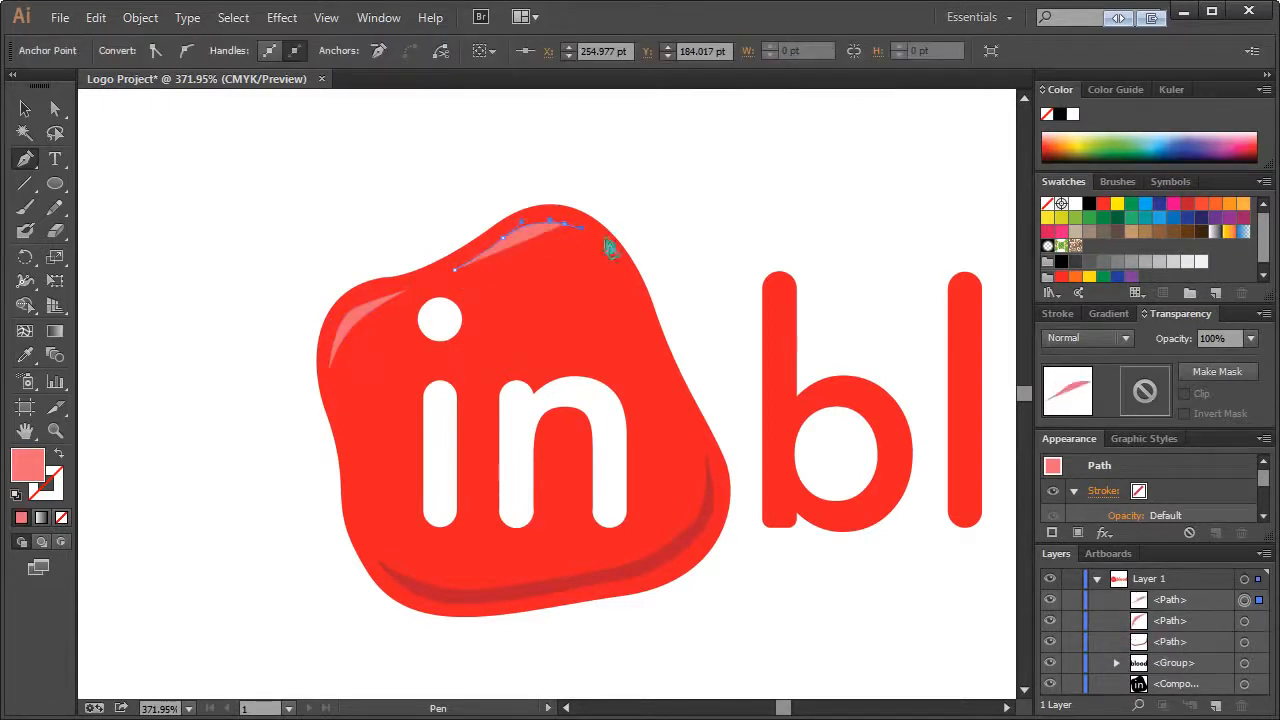
left_click(612, 262)
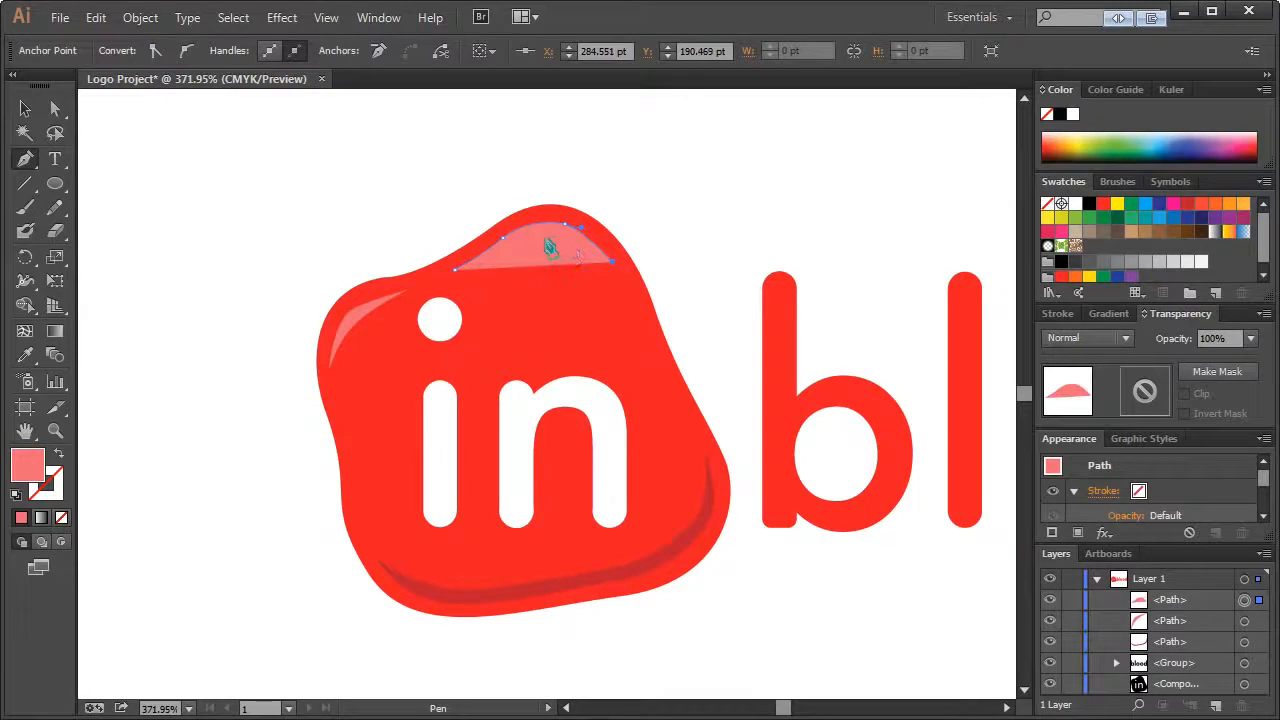
left_click_drag(455, 270, 441, 280)
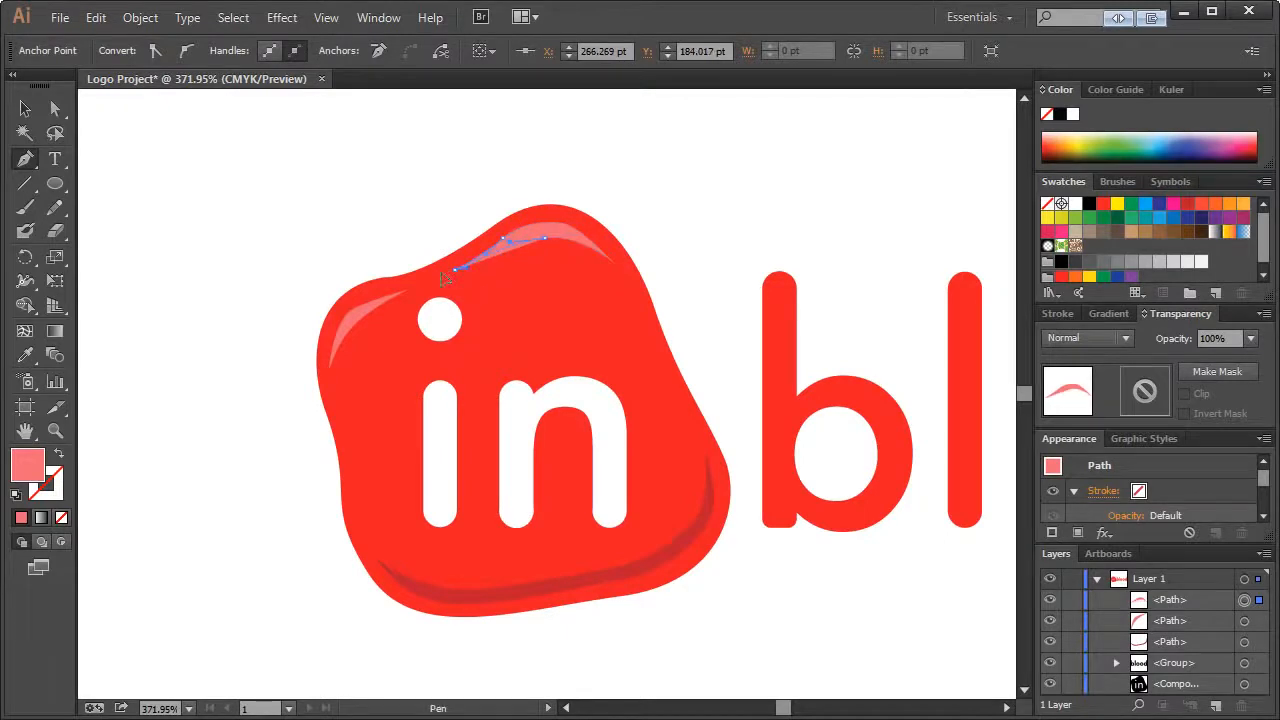
left_click(25, 108)
left_click(185, 178)
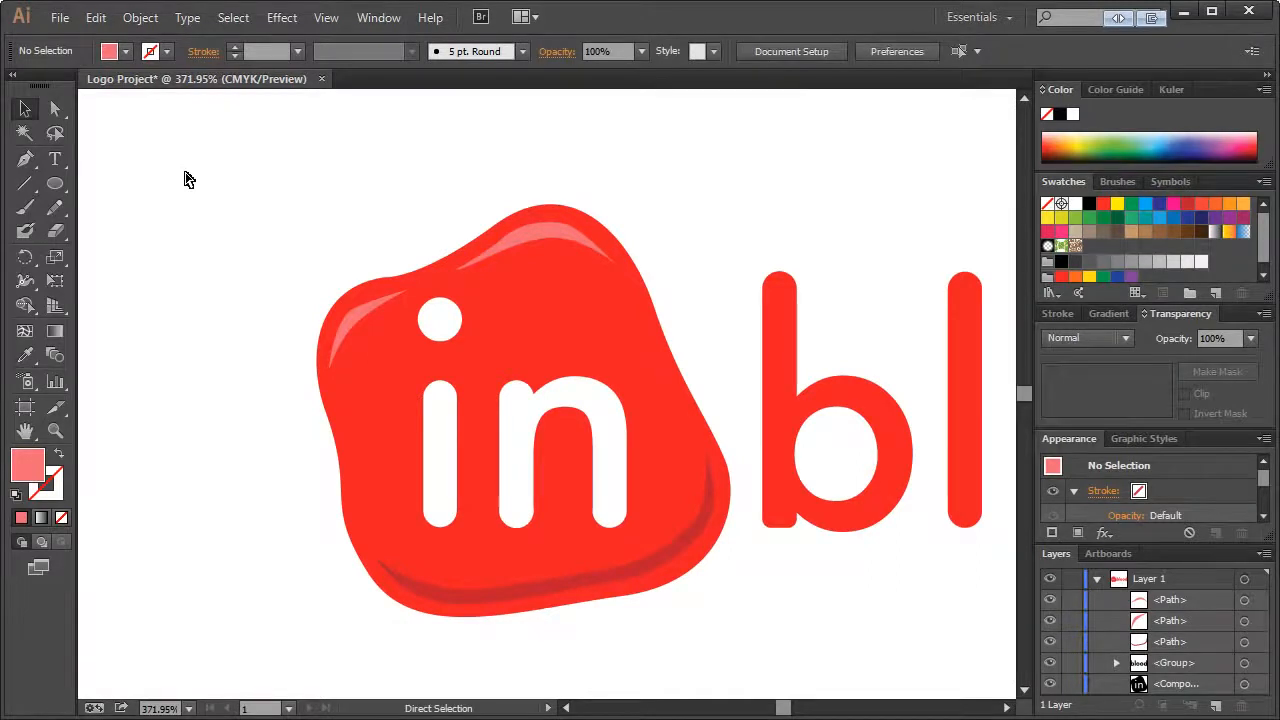
key("ctrl+1")
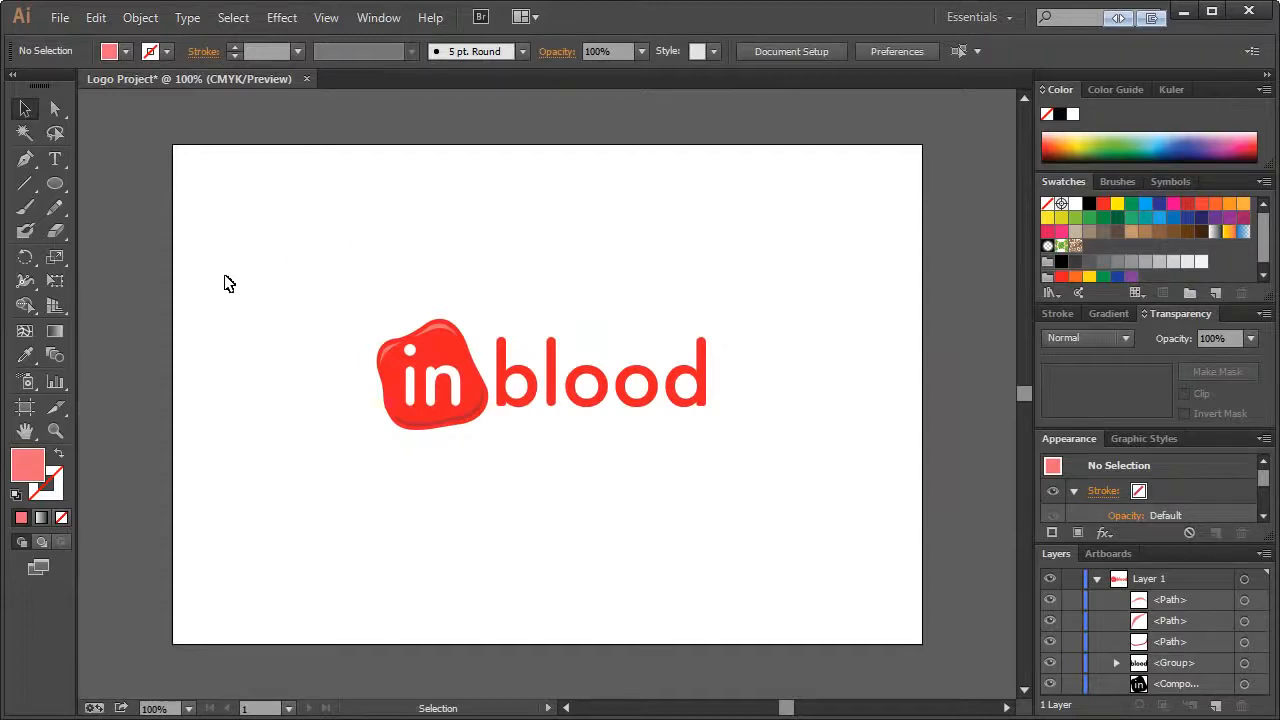
left_click(55, 430)
left_click_drag(323, 277, 550, 470)
left_click(25, 108)
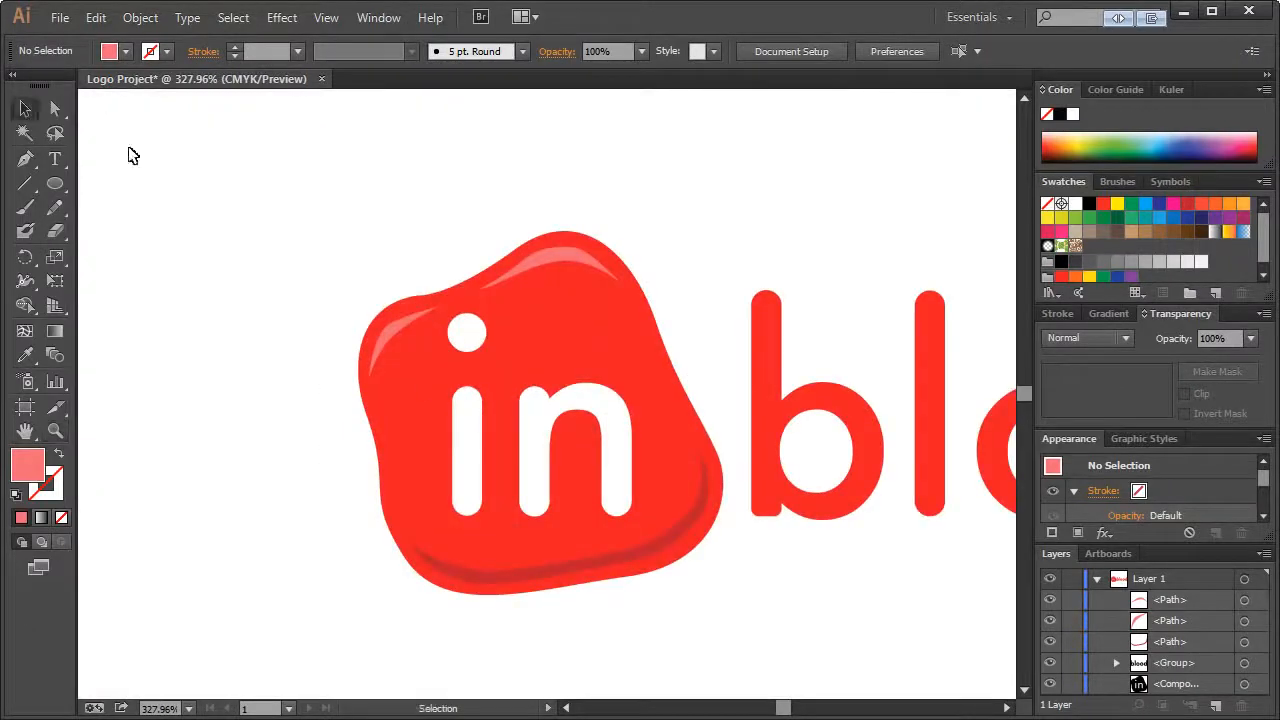
left_click(25, 158)
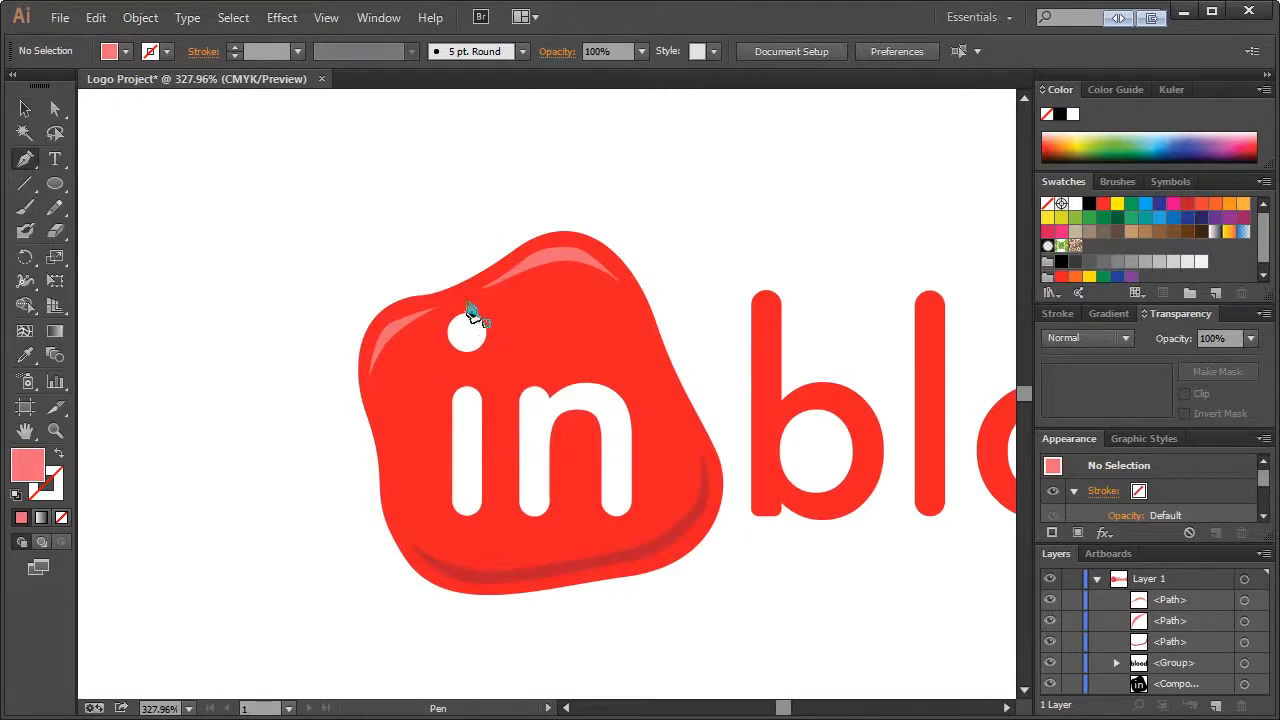
left_click(472, 377)
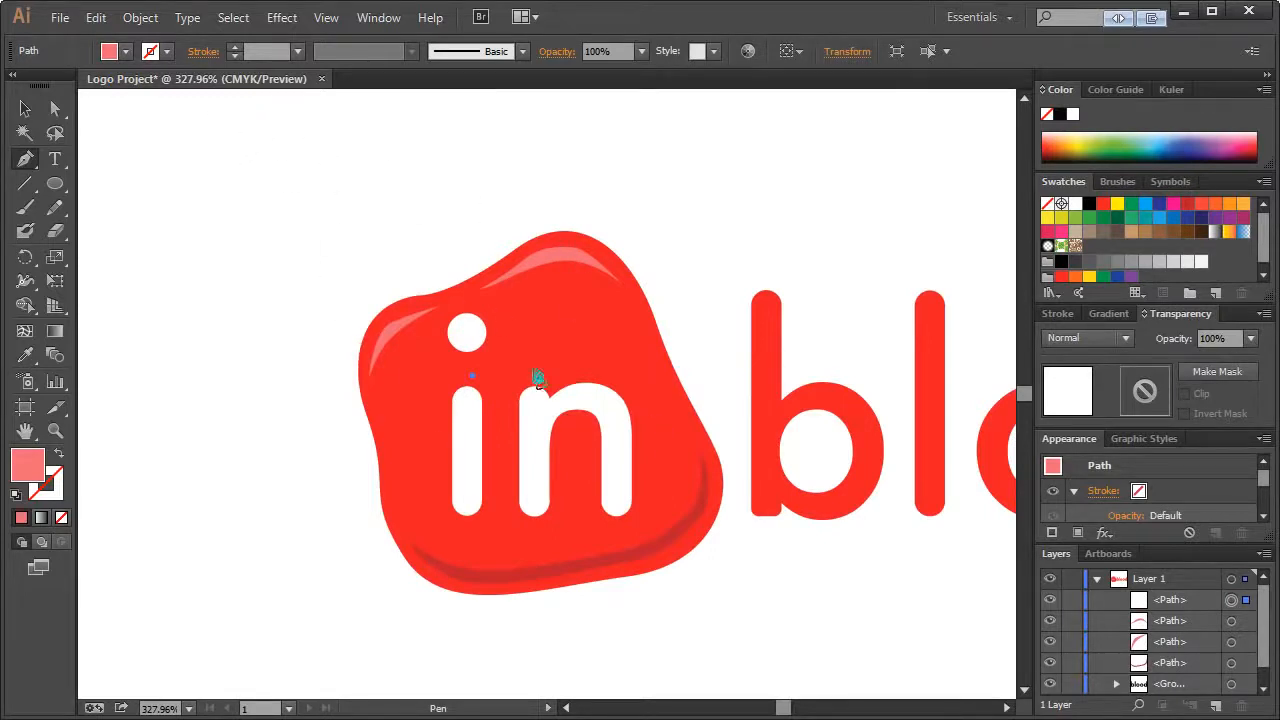
left_click(55, 430)
left_click_drag(319, 313, 593, 485)
left_click(24, 158)
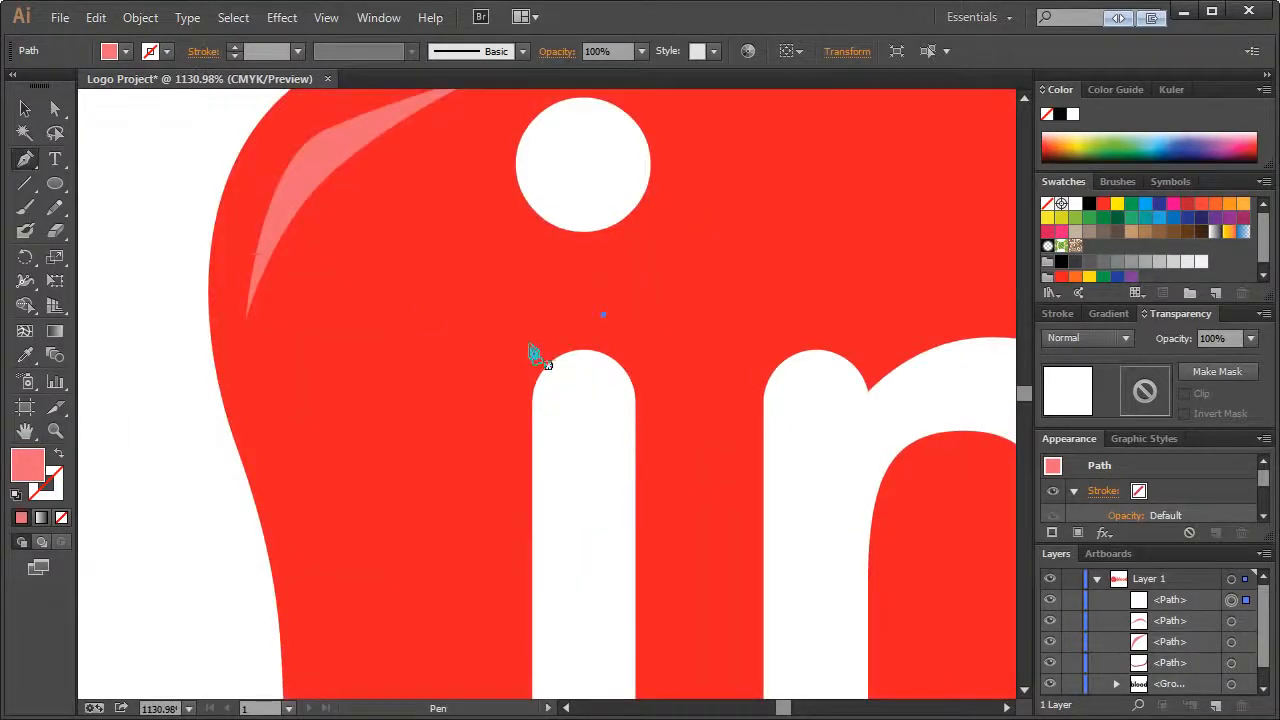
left_click(603, 316)
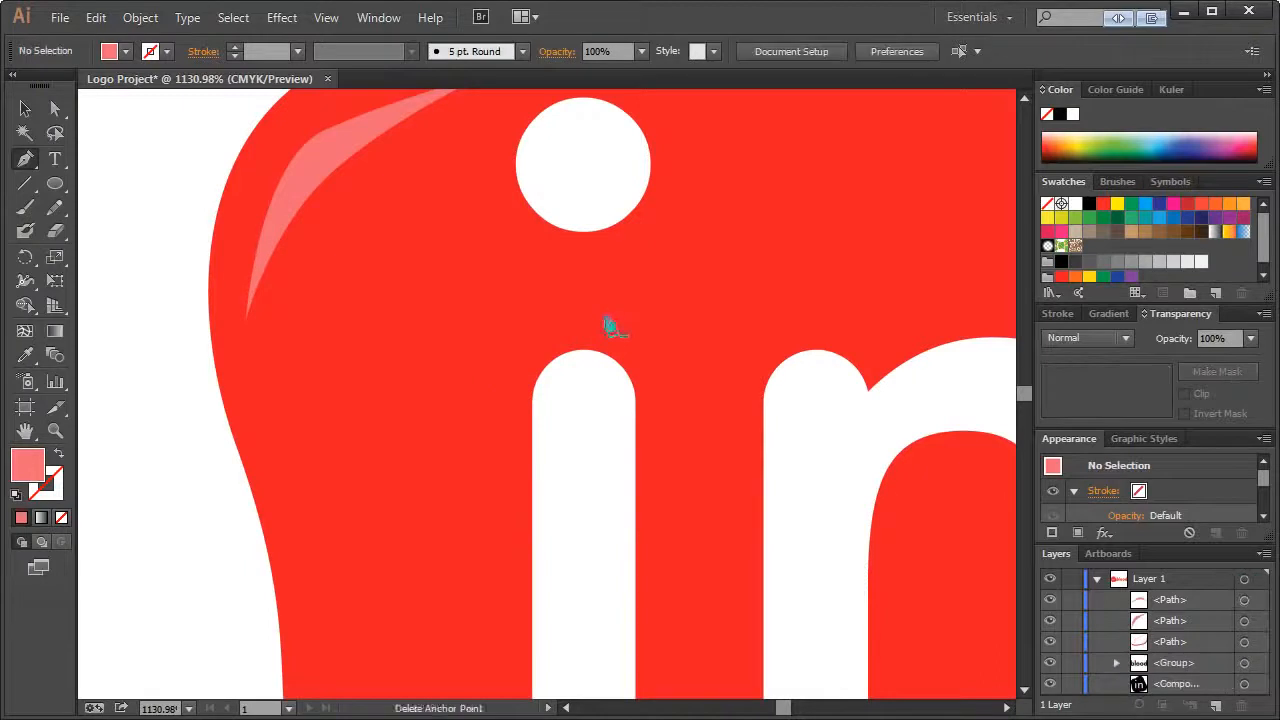
Draw a closed pink highlight with the Pen tool that curves over the "i" stem's top and tapers down its left side
left_click(600, 314)
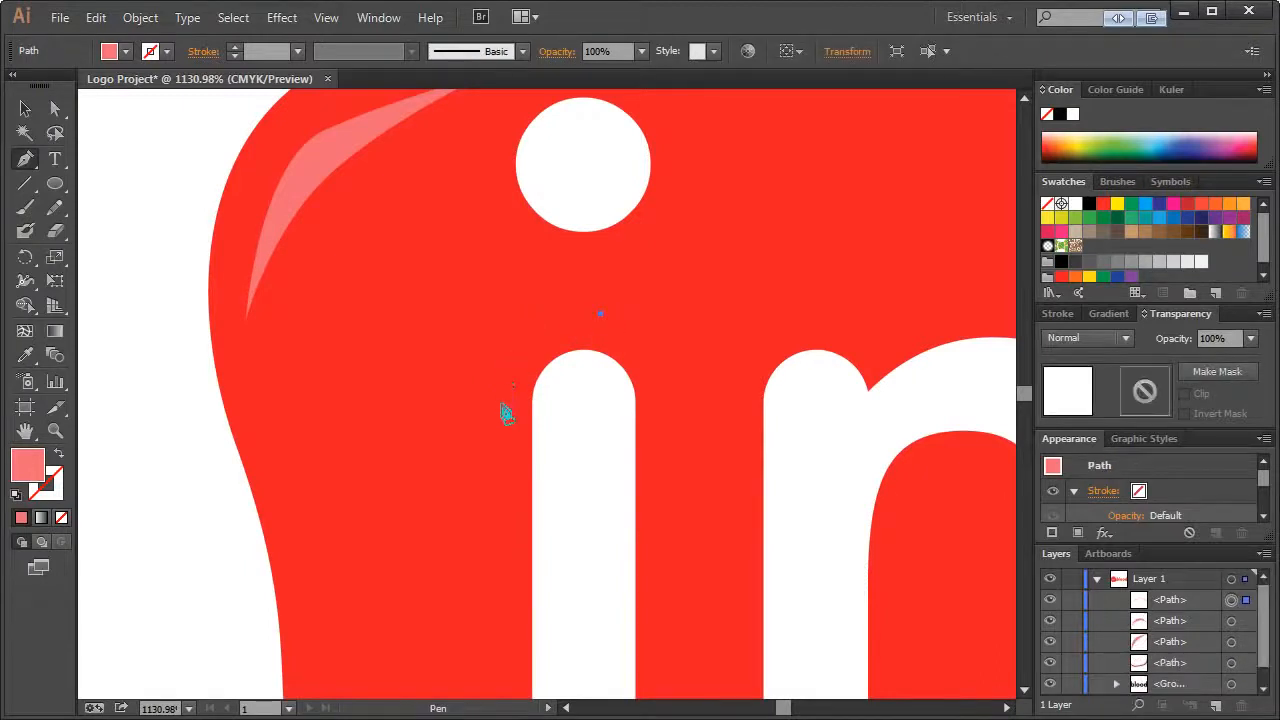
left_click_drag(485, 505, 497, 488)
scroll(610, 470, "down", 3)
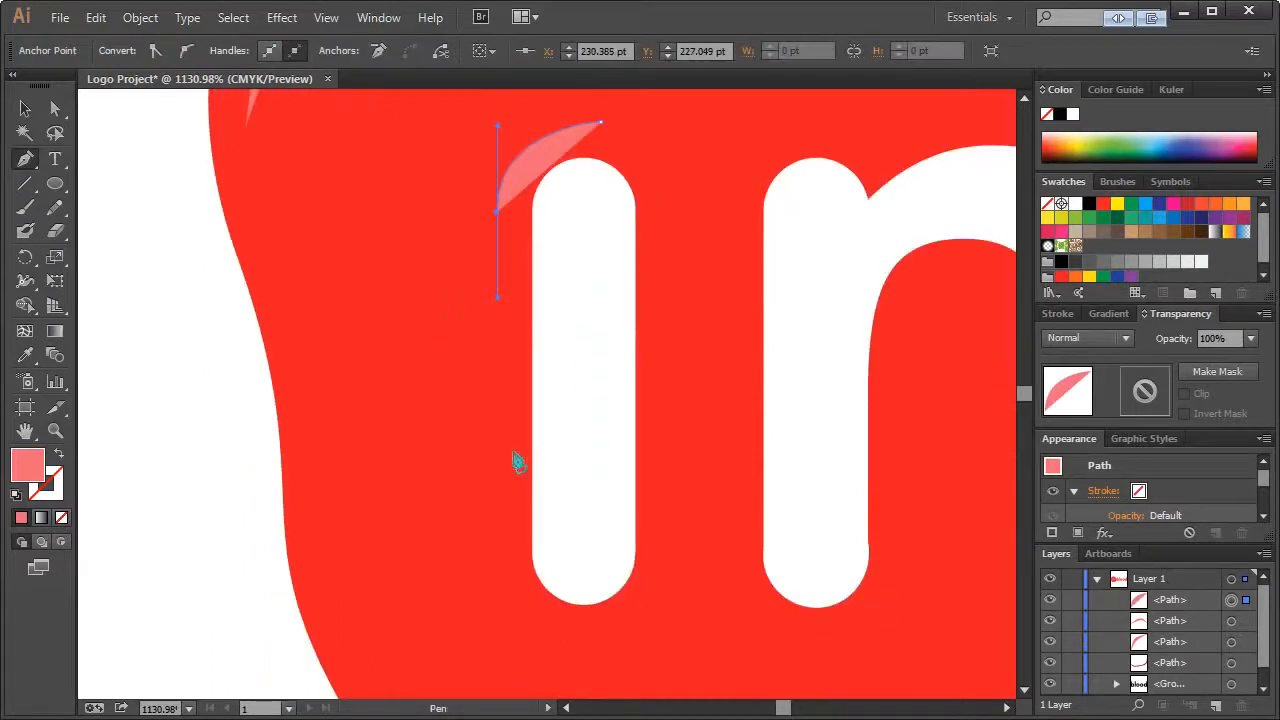
left_click(497, 530)
left_click_drag(474, 178, 485, 118)
left_click(603, 124)
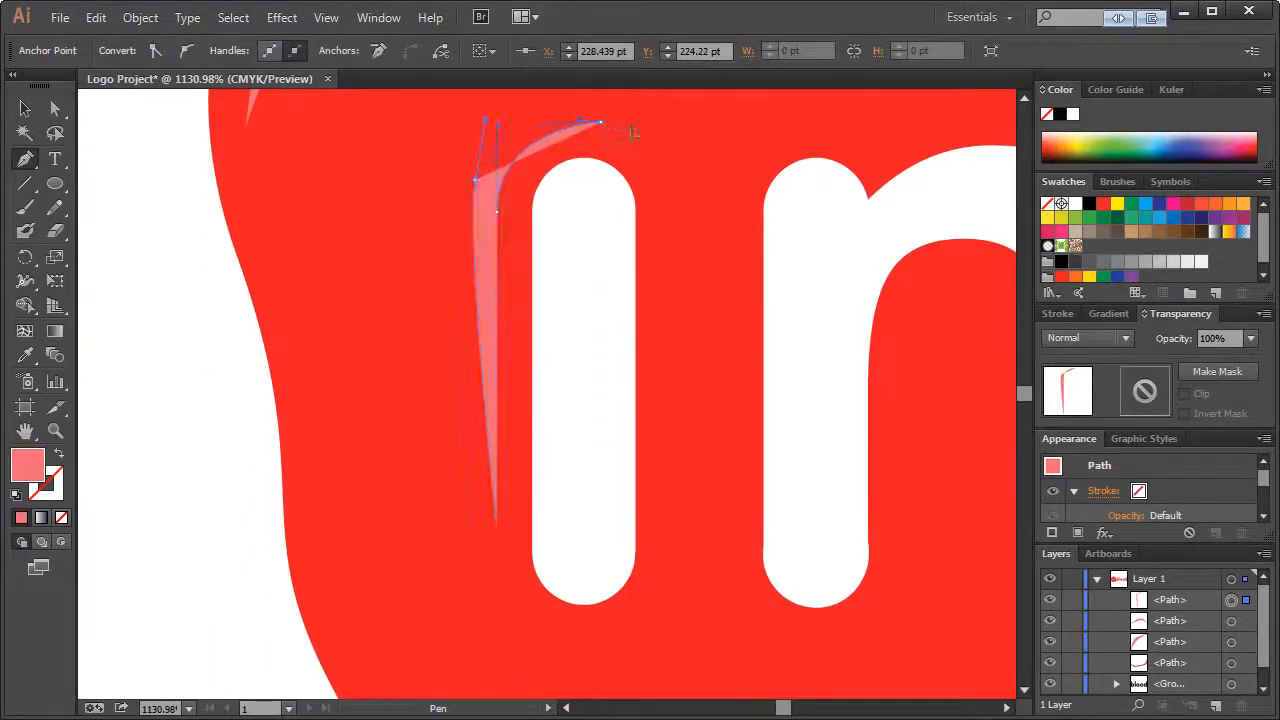
left_click_drag(622, 130, 623, 134)
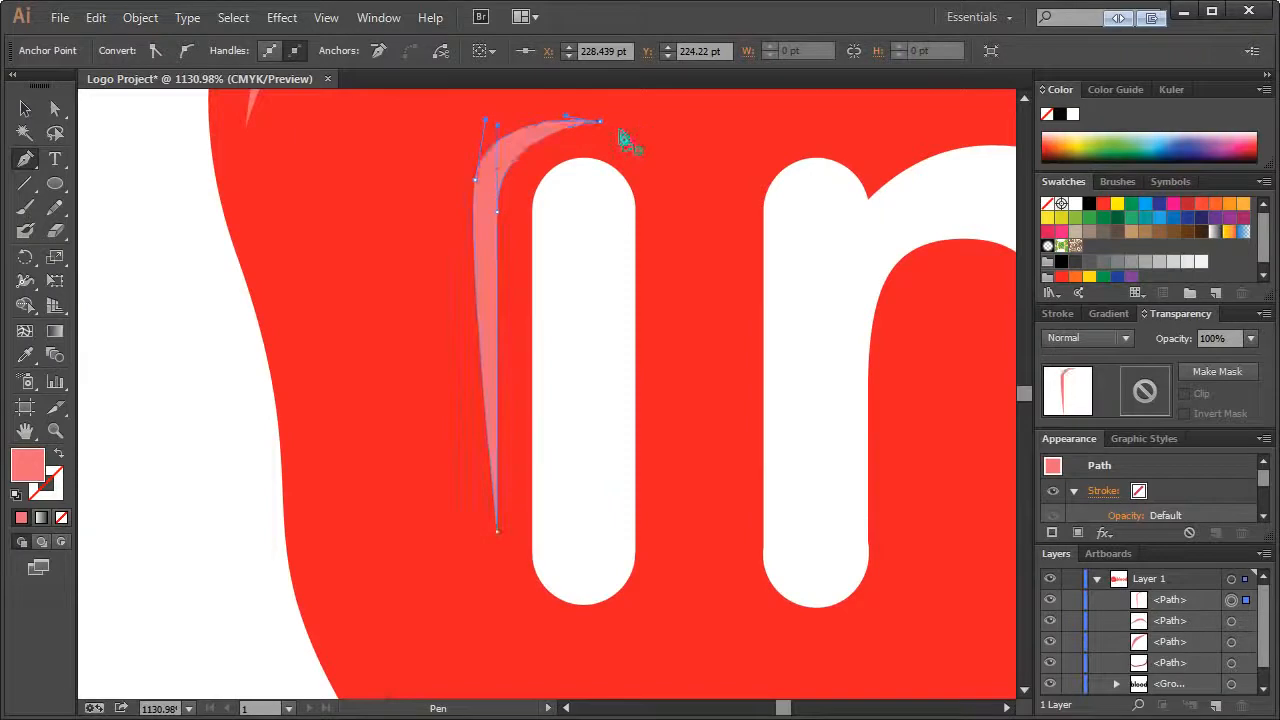
Draw a matching tapered pink highlight with the Pen tool over the top and down the left side of the "n" stem
left_click(826, 121)
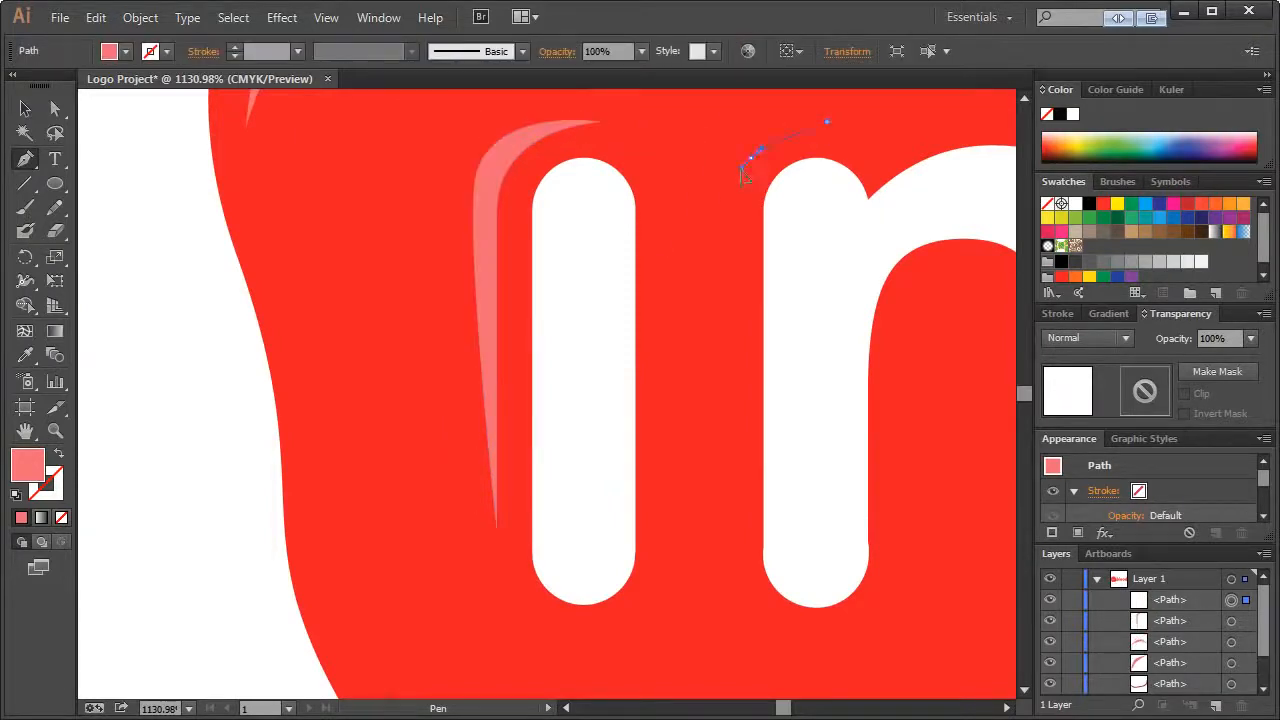
left_click_drag(733, 189, 735, 202)
key("ctrl+z")
left_click_drag(727, 287, 727, 285)
left_click(735, 522)
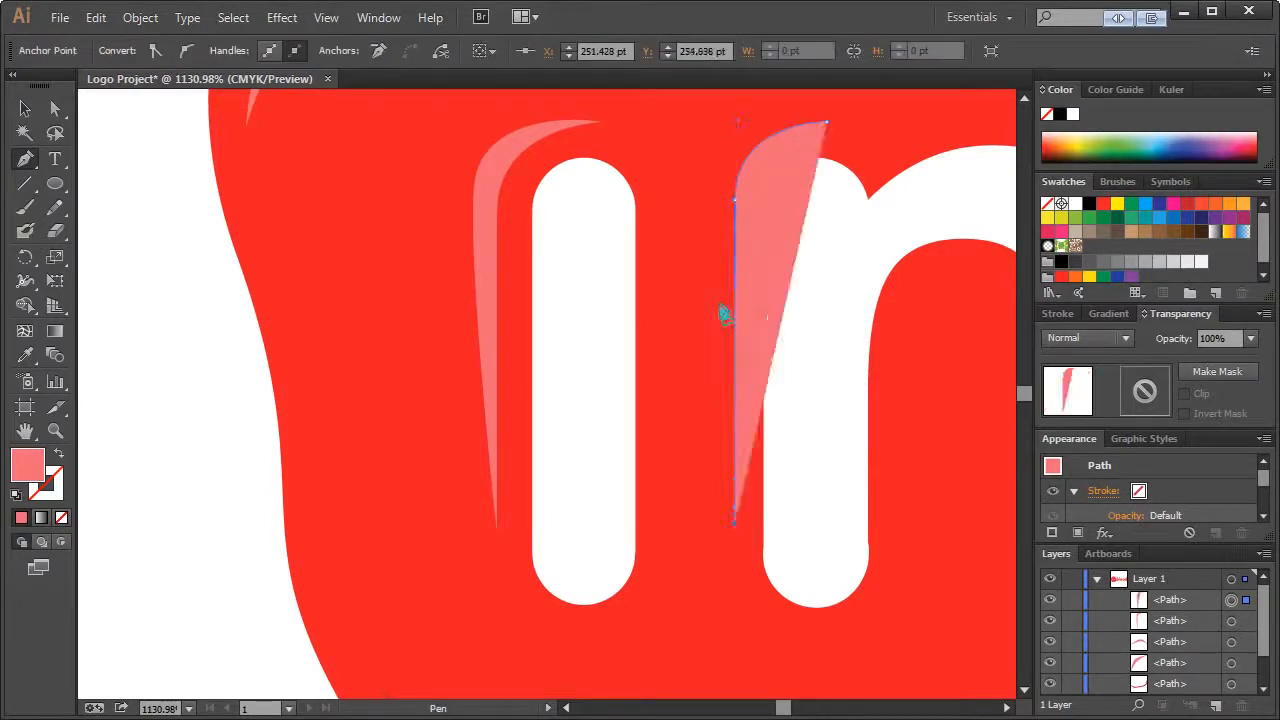
left_click_drag(717, 189, 716, 131)
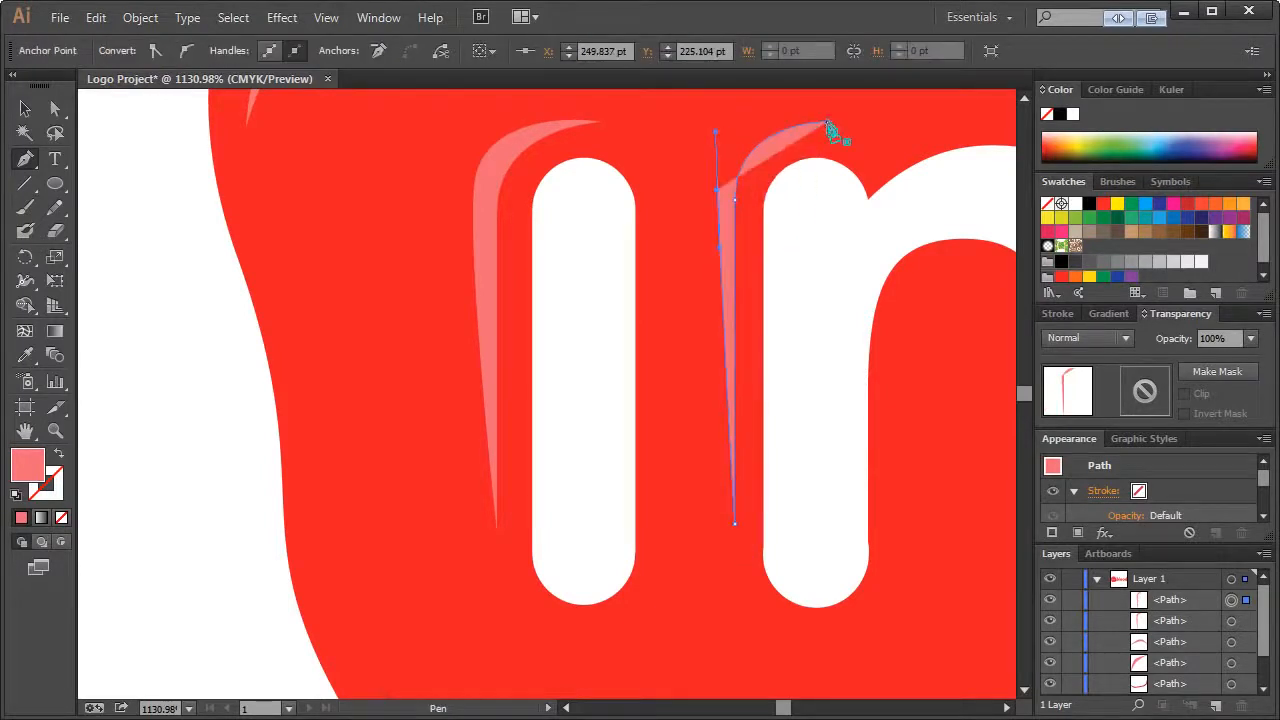
left_click_drag(826, 121, 876, 131)
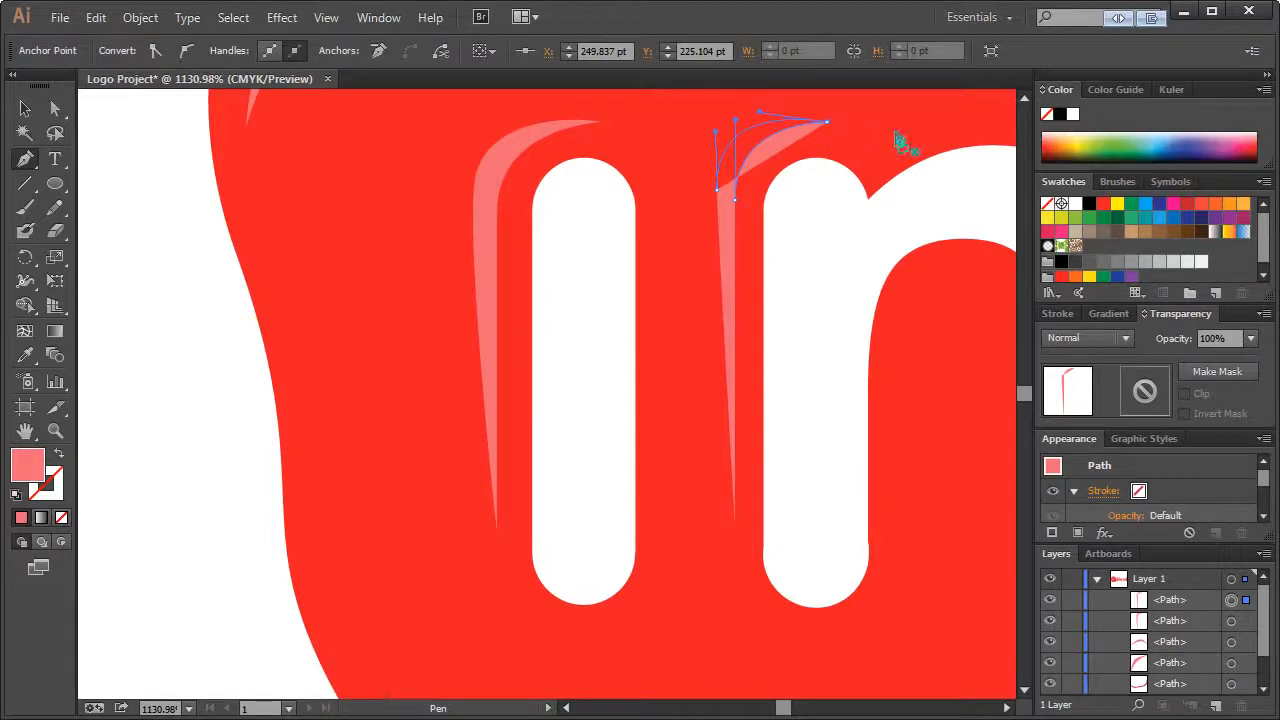
scroll(886, 200, "up", 3)
left_click(26, 112)
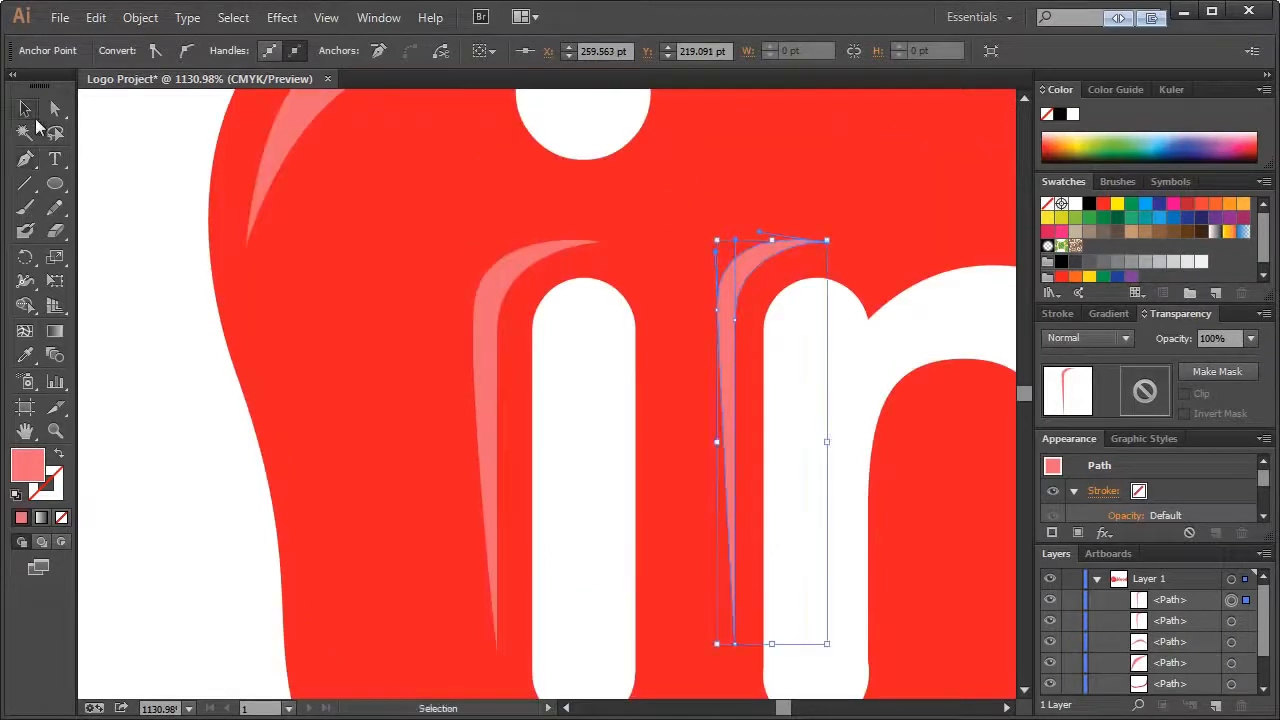
left_click(114, 209)
Draw a thin curved pink highlight with the Pen tool just above the arch of the "n"
key("ctrl+1")
left_click(55, 430)
left_click_drag(368, 334, 488, 426)
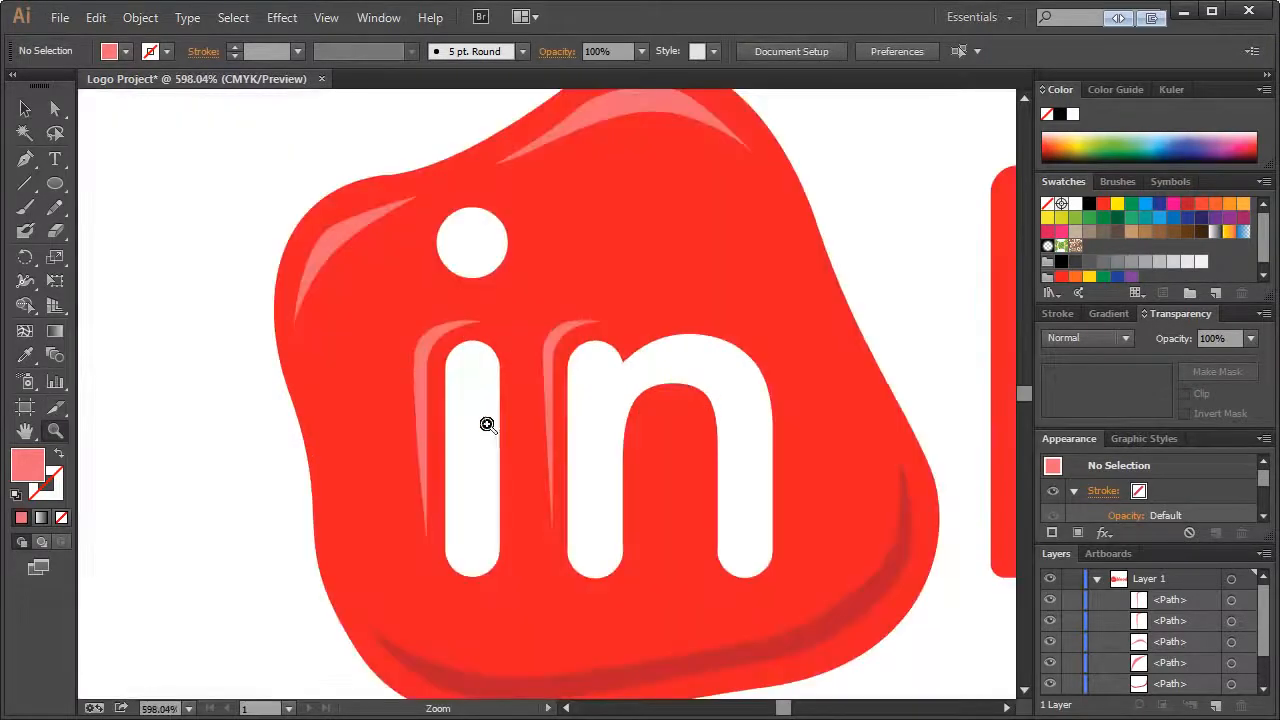
left_click(25, 158)
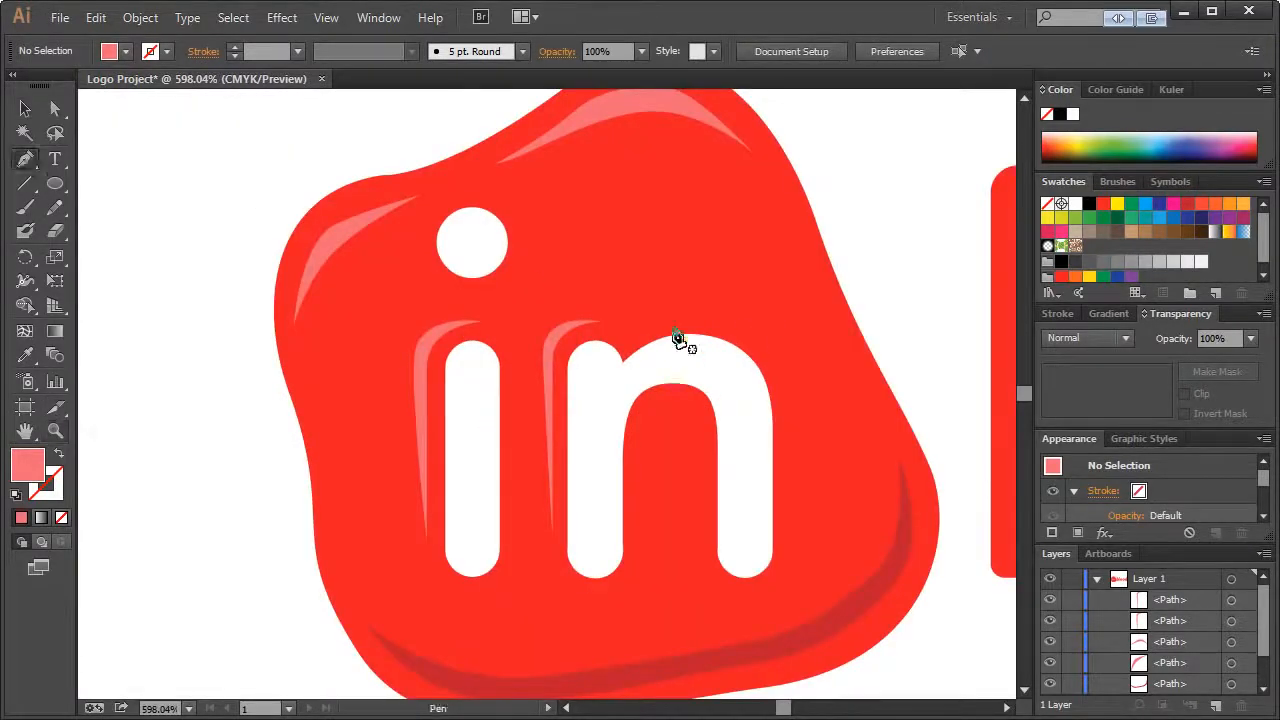
left_click(636, 325)
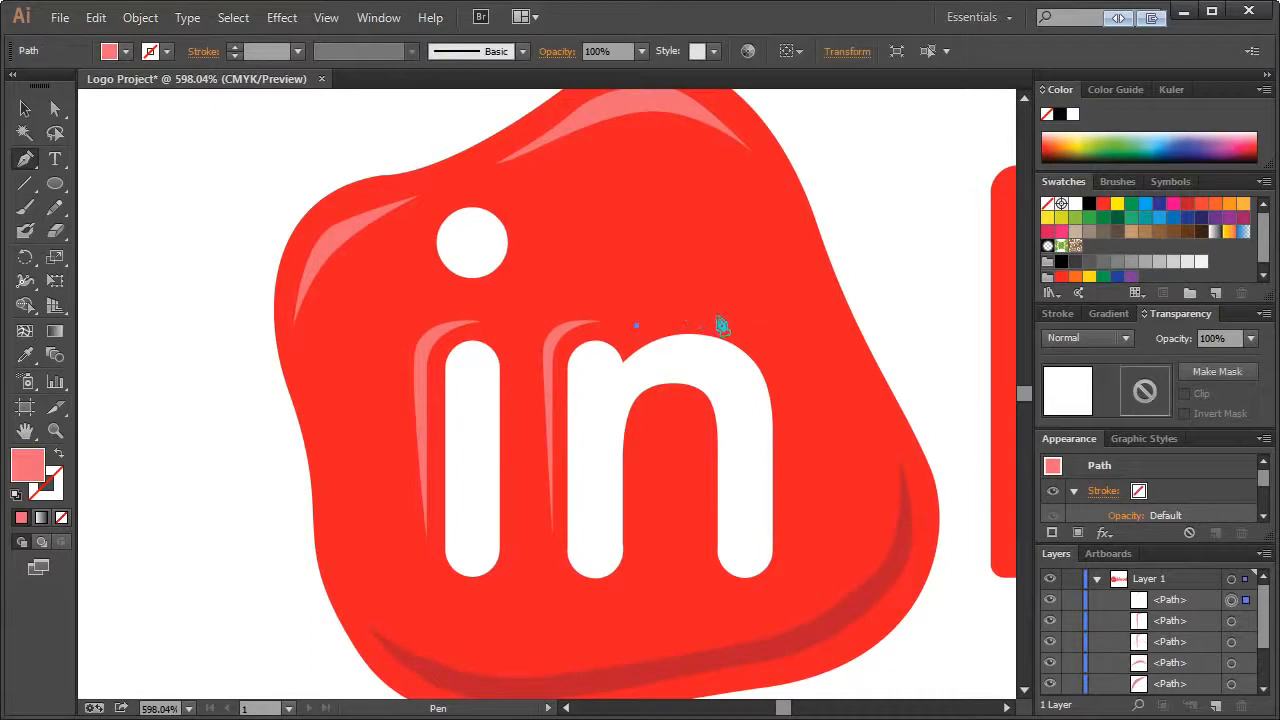
key("ctrl+z")
mouse_move(758, 326)
left_mouse_down()
mouse_move(792, 341)
mouse_move(766, 343)
left_mouse_up()
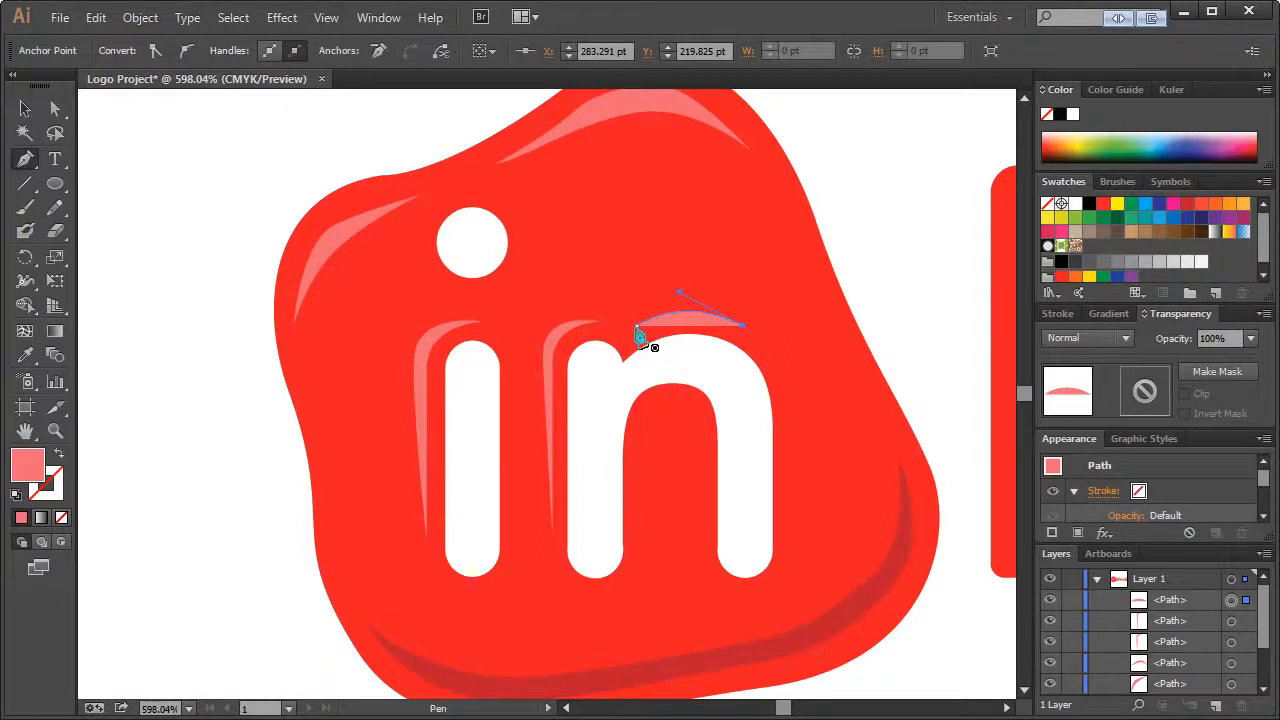
left_click(25, 108)
left_click(176, 150)
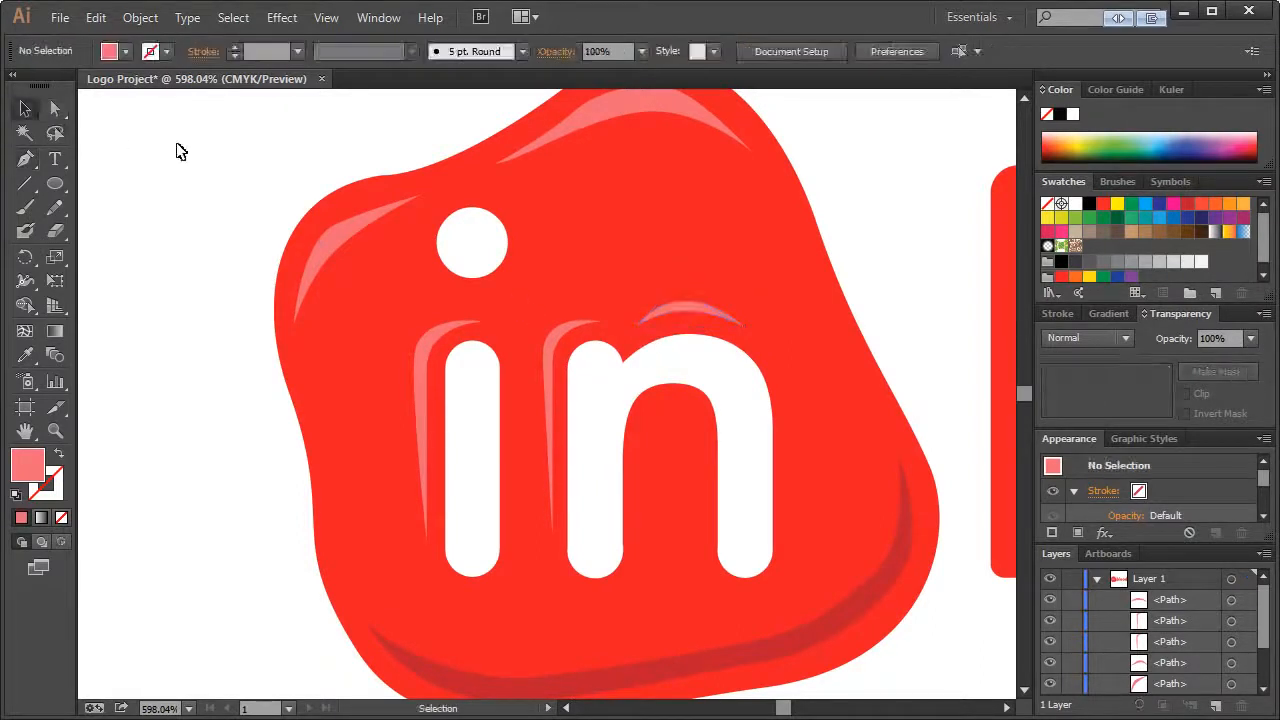
Move the pink highlights beside the "i" stem and the "n" stem slightly farther away from the letters
left_click(545, 338)
left_click(266, 288)
left_click_drag(437, 350, 433, 345)
left_click(209, 180)
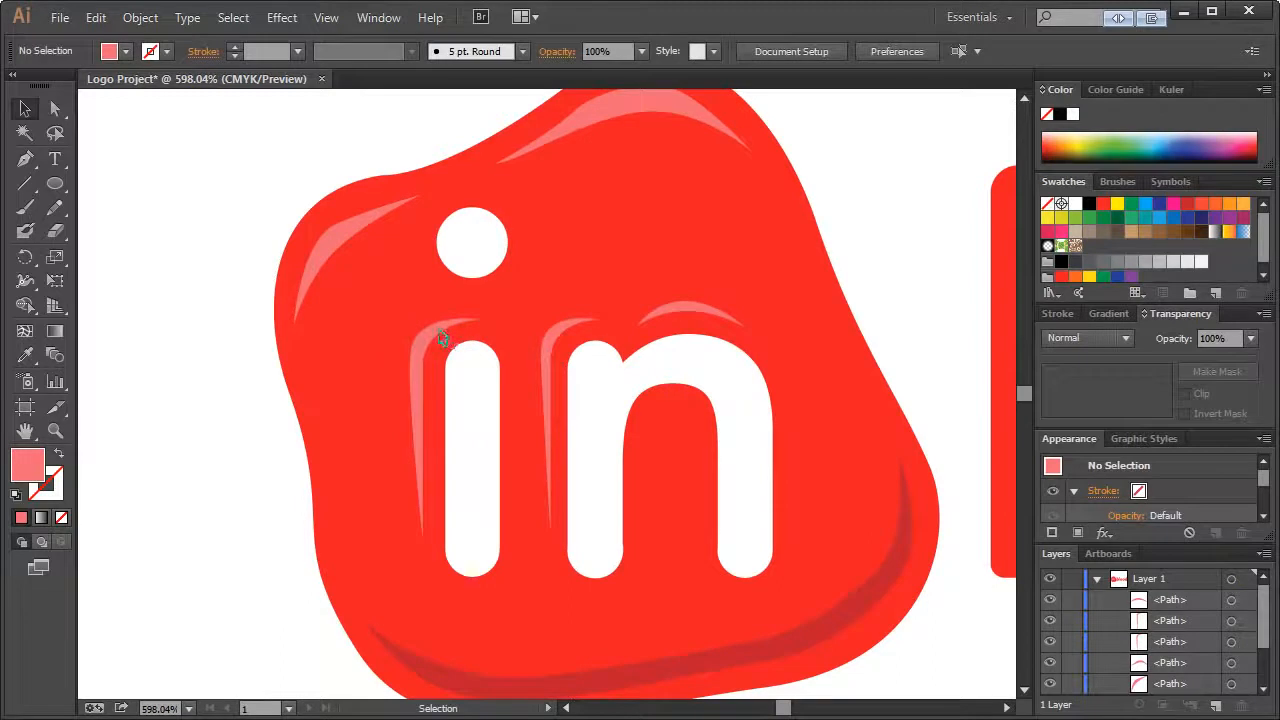
left_click(438, 341)
left_click(210, 330)
Draw a crescent shadow around the lower-right end of the "n" right leg, using the dark red of the blob's bottom shadow
left_click(772, 652)
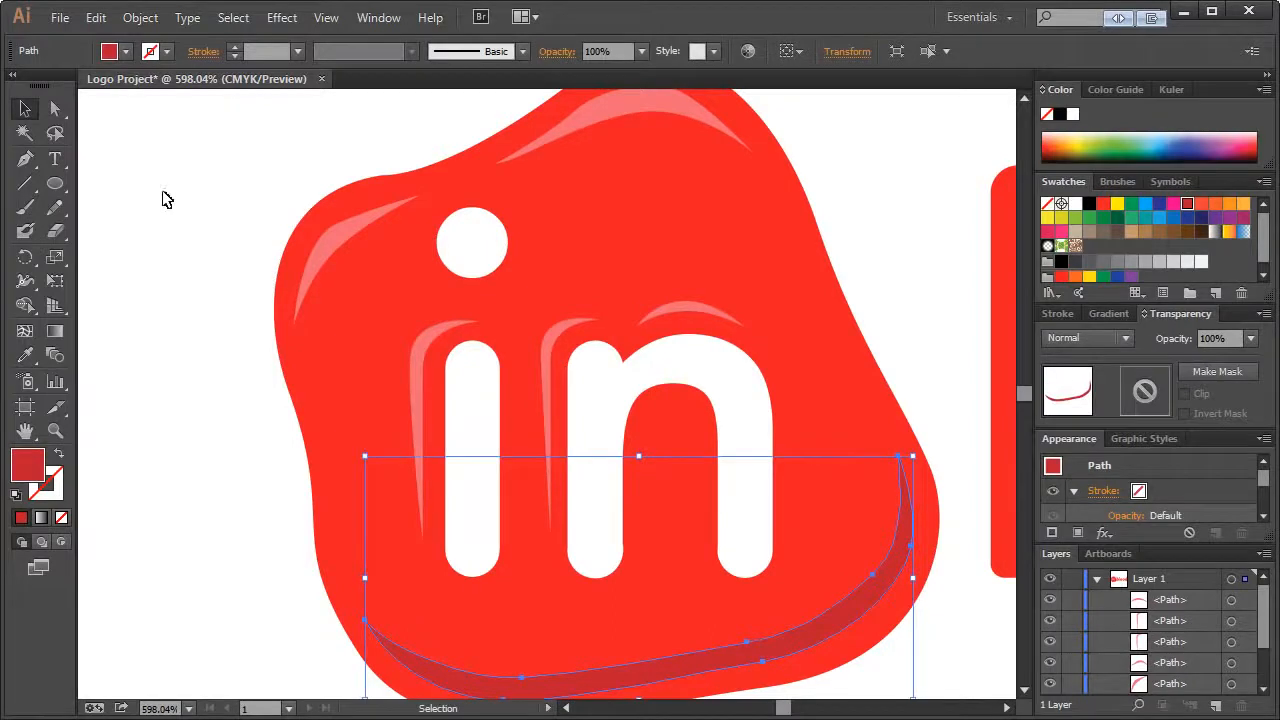
left_click(186, 227)
left_click(25, 159)
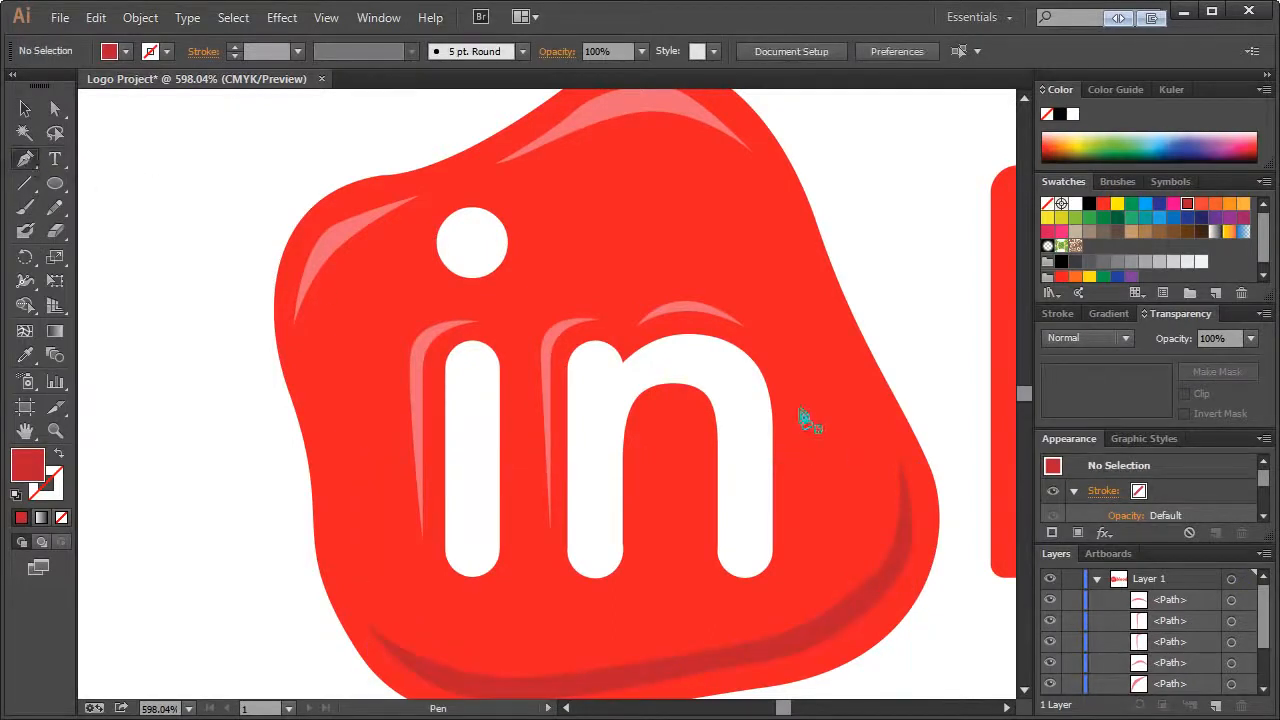
left_click(788, 527)
left_click_drag(772, 600, 810, 563)
left_click(788, 527)
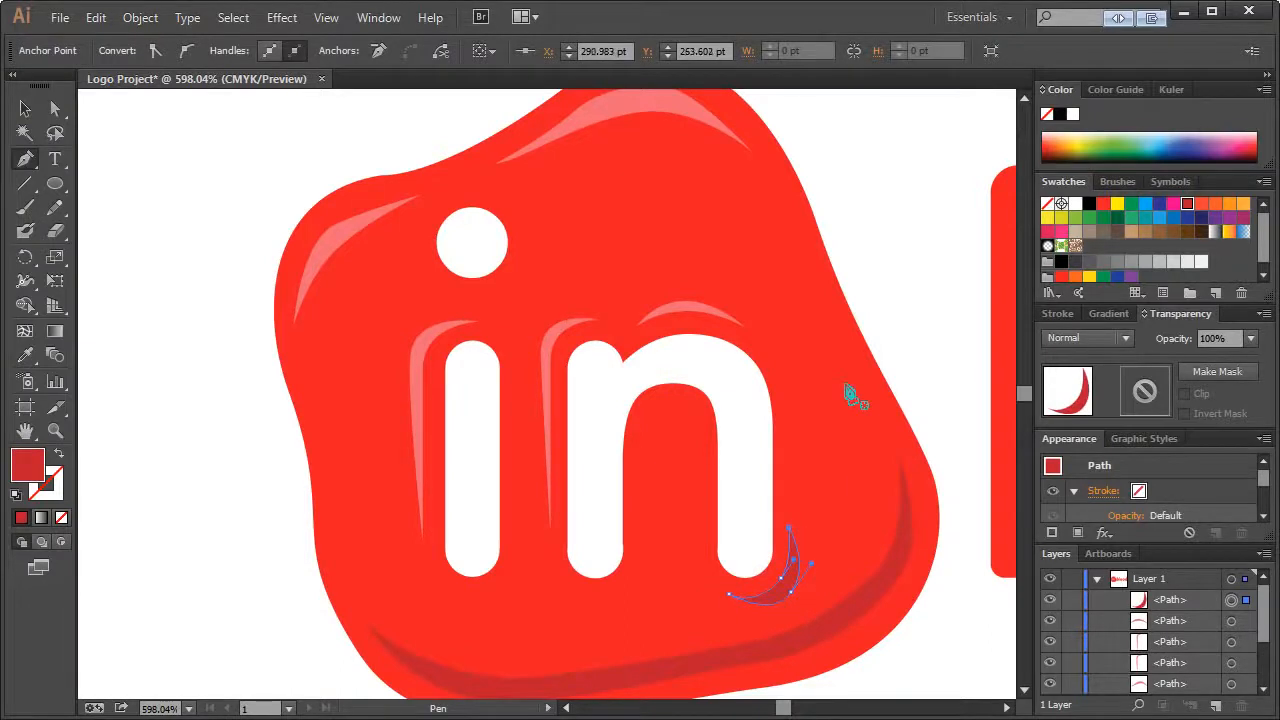
left_click(28, 108)
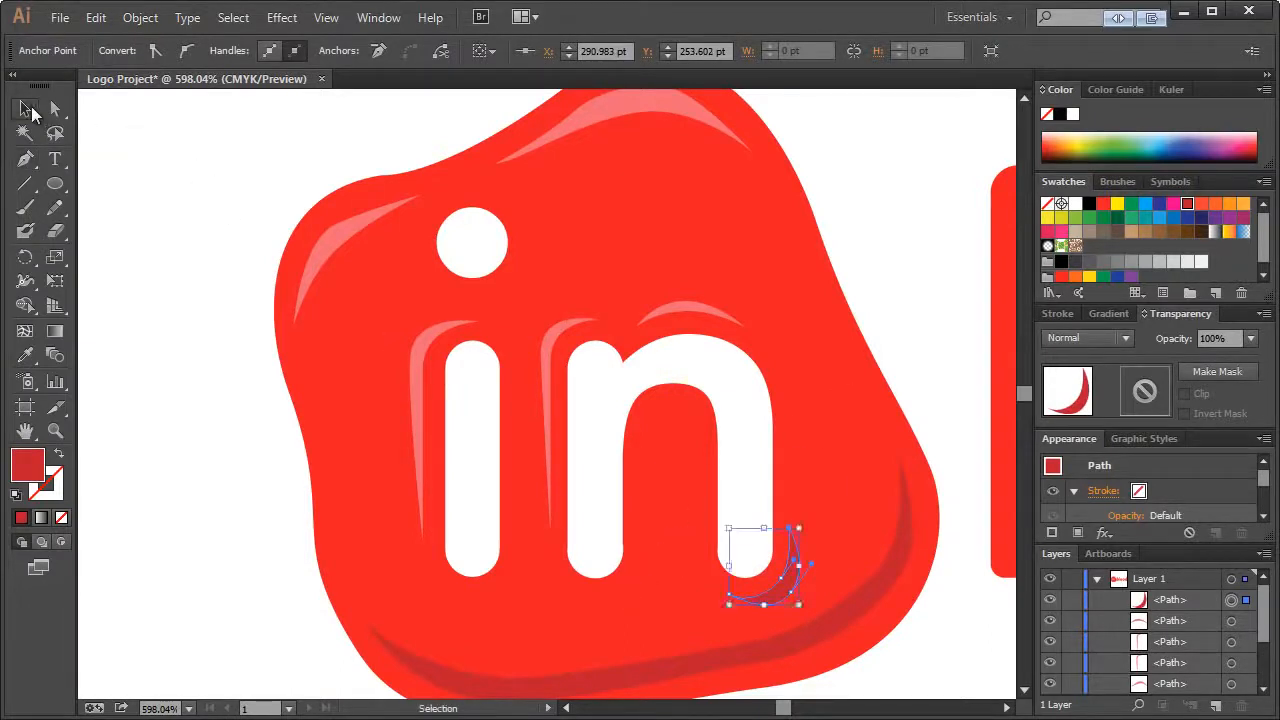
Duplicate the dark red crescent shadow to the lower-right end of the "n" left stem
left_click(718, 550)
left_click(784, 591)
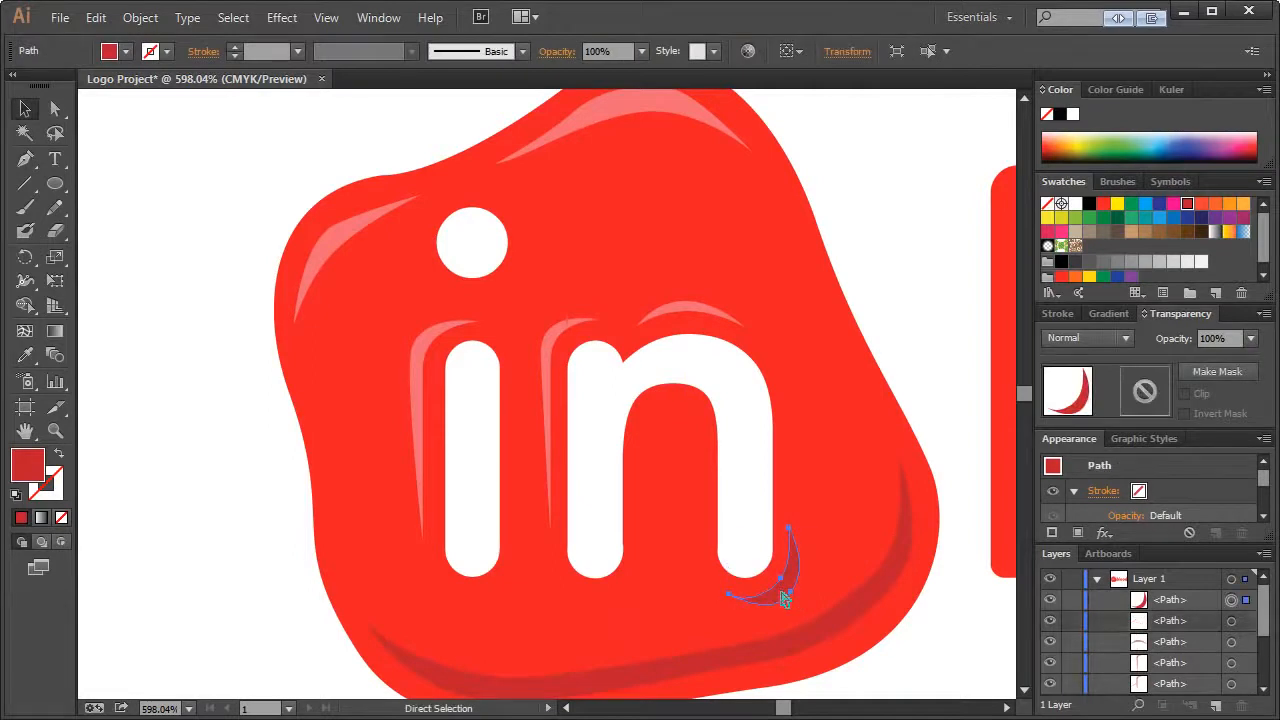
left_click_drag(780, 600, 633, 606)
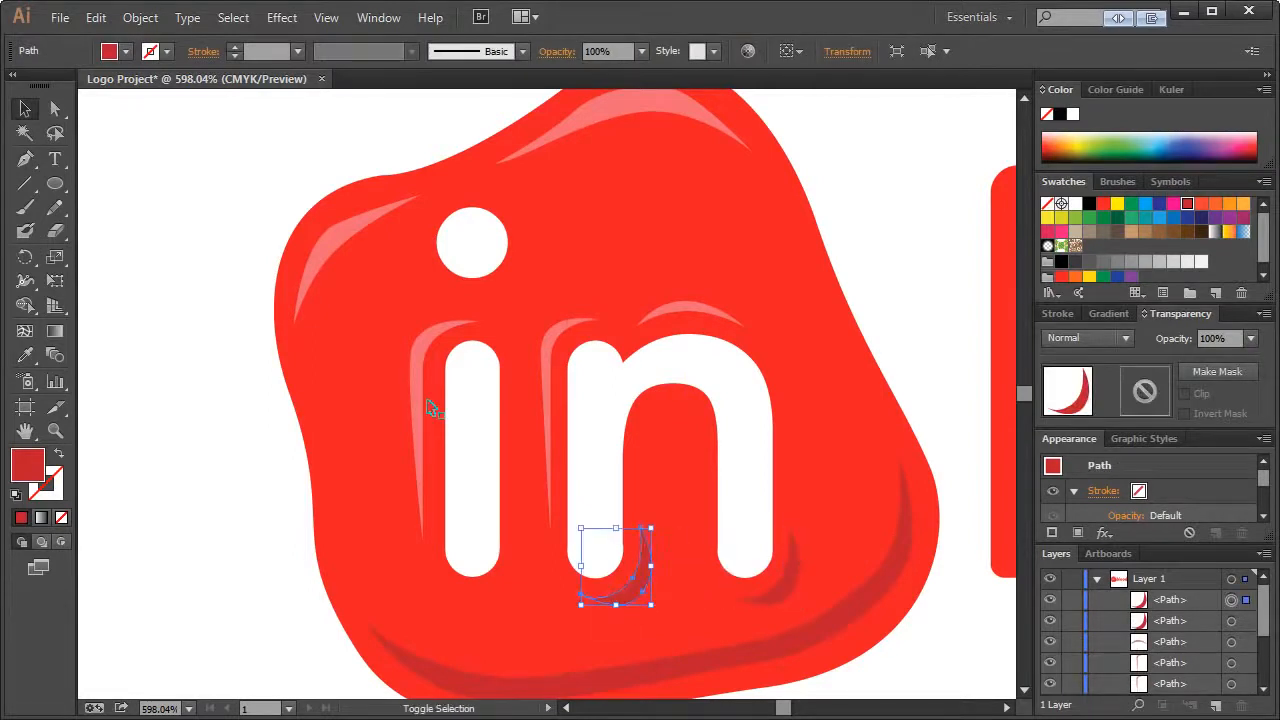
left_click(340, 312)
left_click(127, 281)
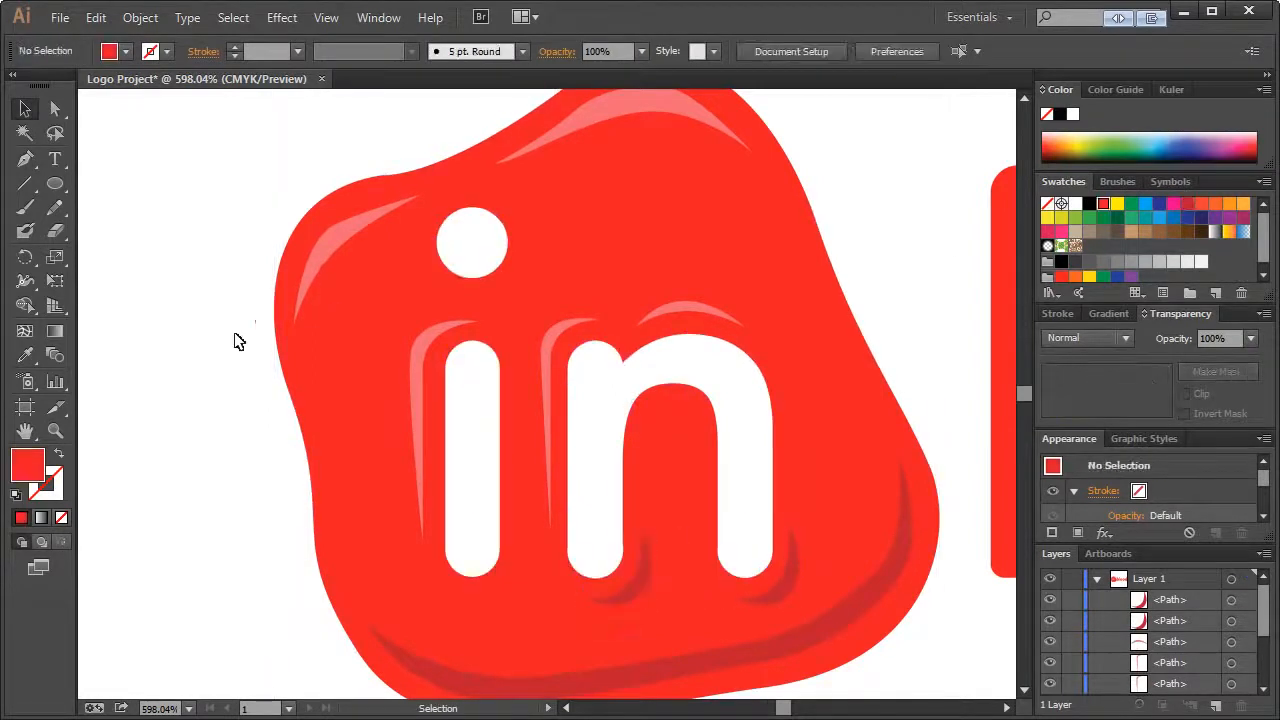
Place another copy of the crescent shadow at the lower-right end of the "i" stem
left_click(642, 595)
left_click_drag(642, 595, 512, 600)
left_click(280, 313)
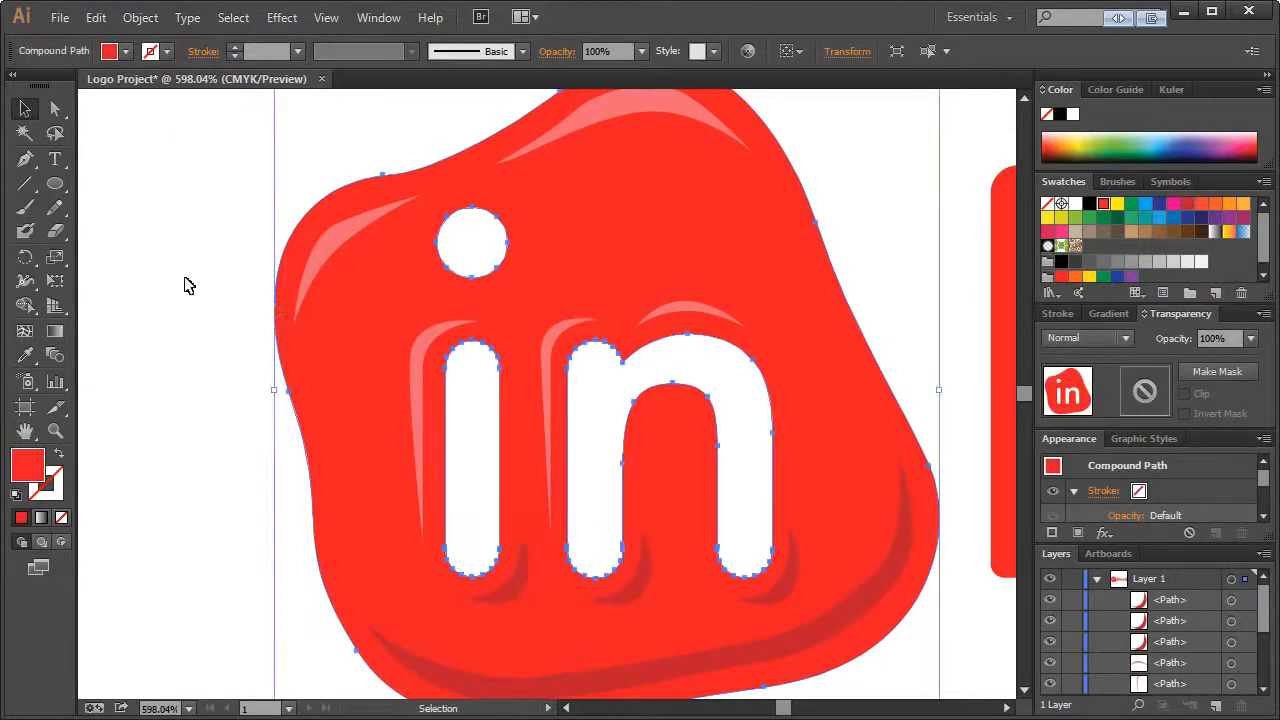
left_click(200, 303)
left_click(652, 577)
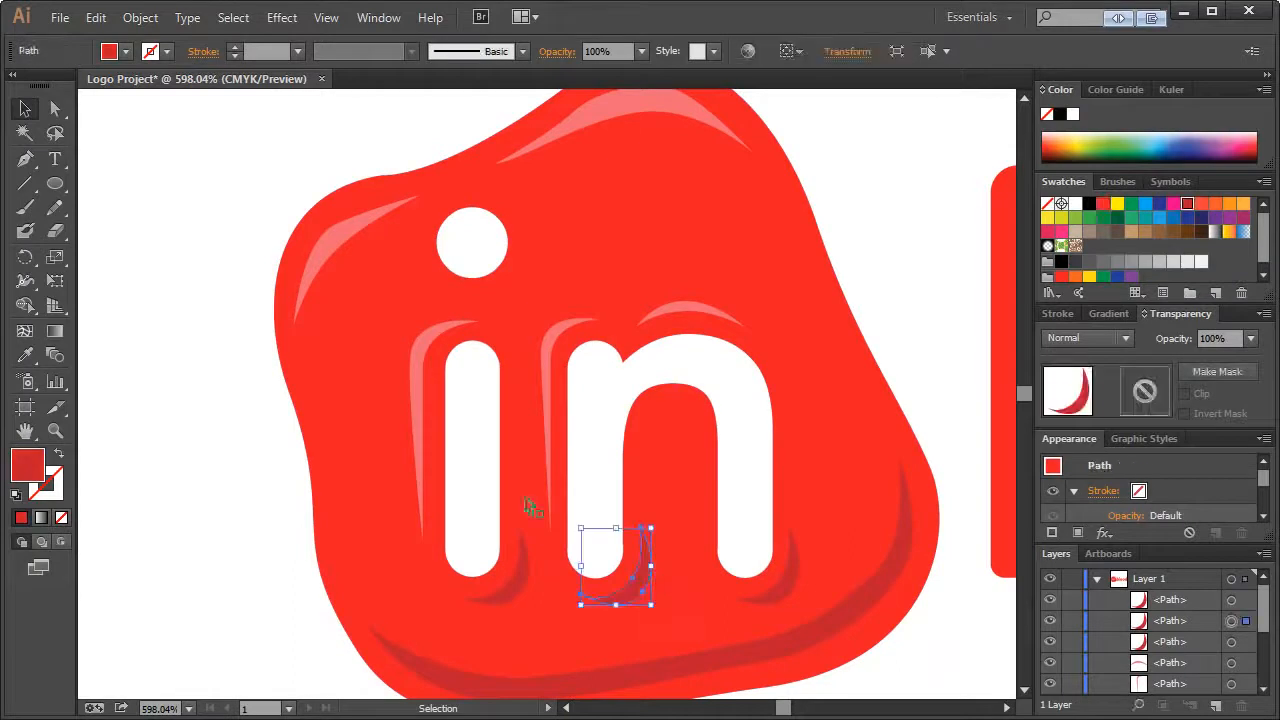
left_click(263, 175)
Draw a thin curved dark red shadow with the Pen tool just inside the arch opening of the "n"
left_click(27, 160)
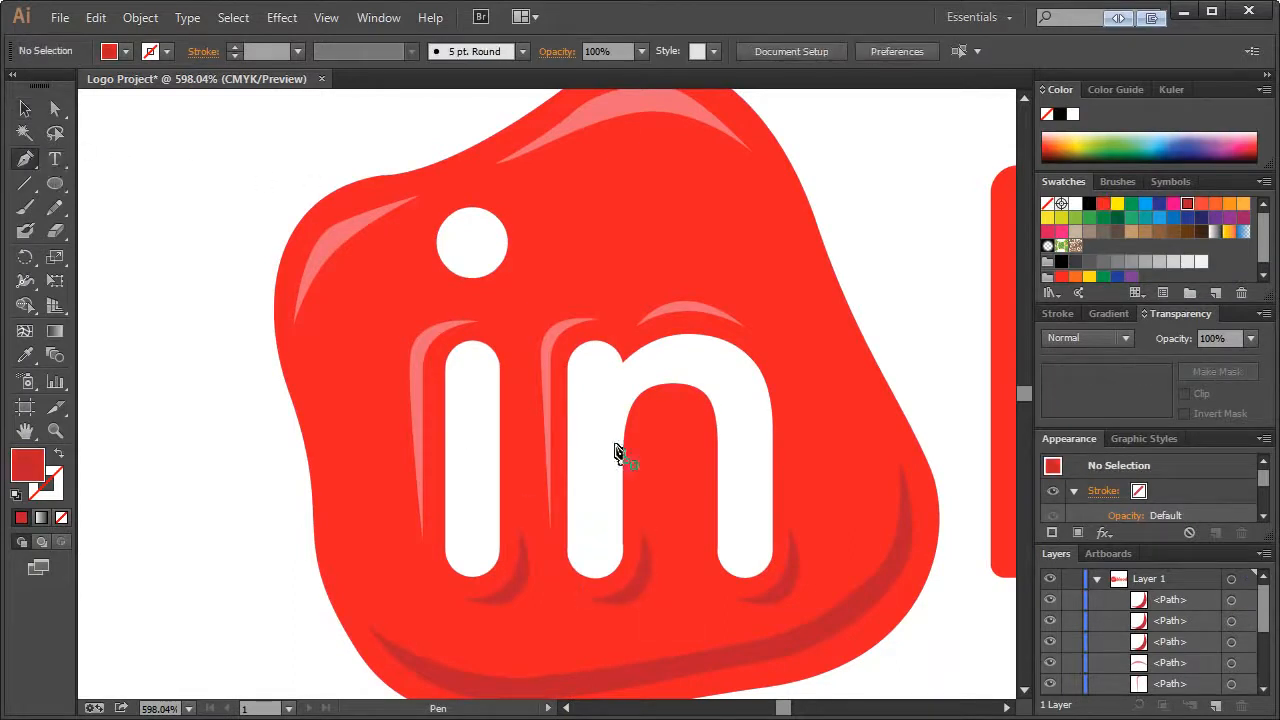
left_click(640, 444)
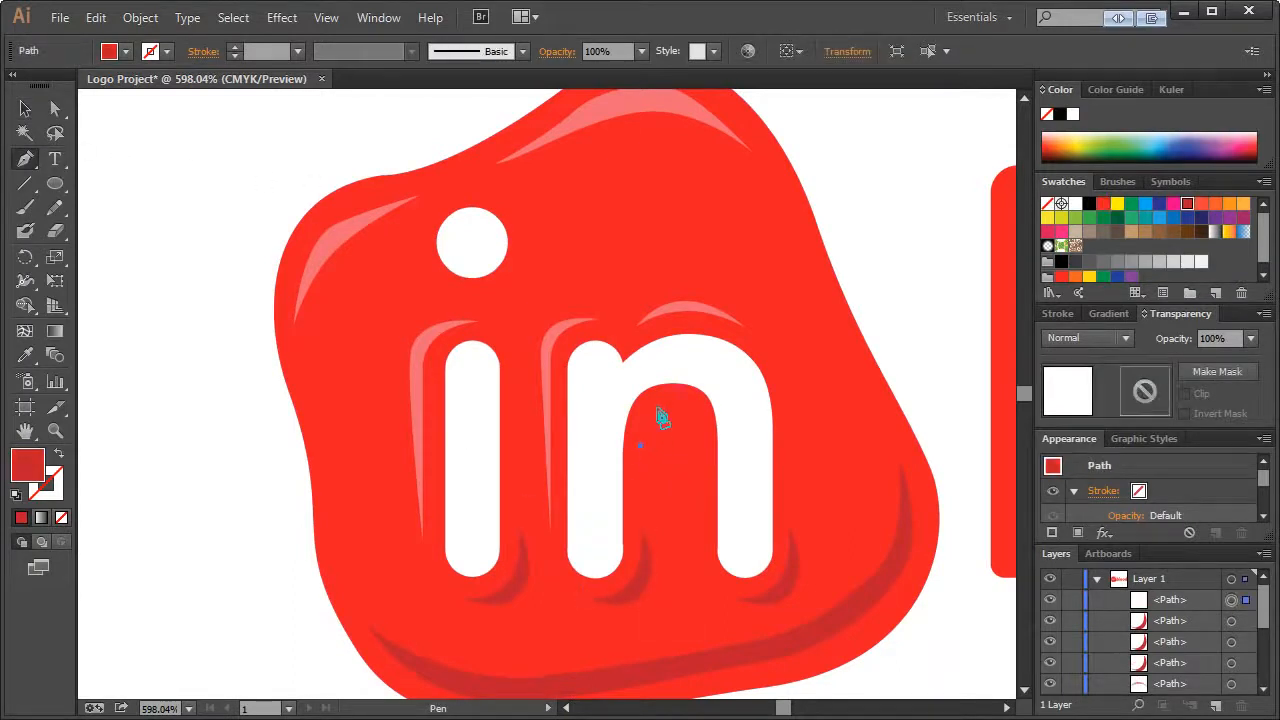
left_click_drag(670, 408, 721, 423)
left_click(699, 408)
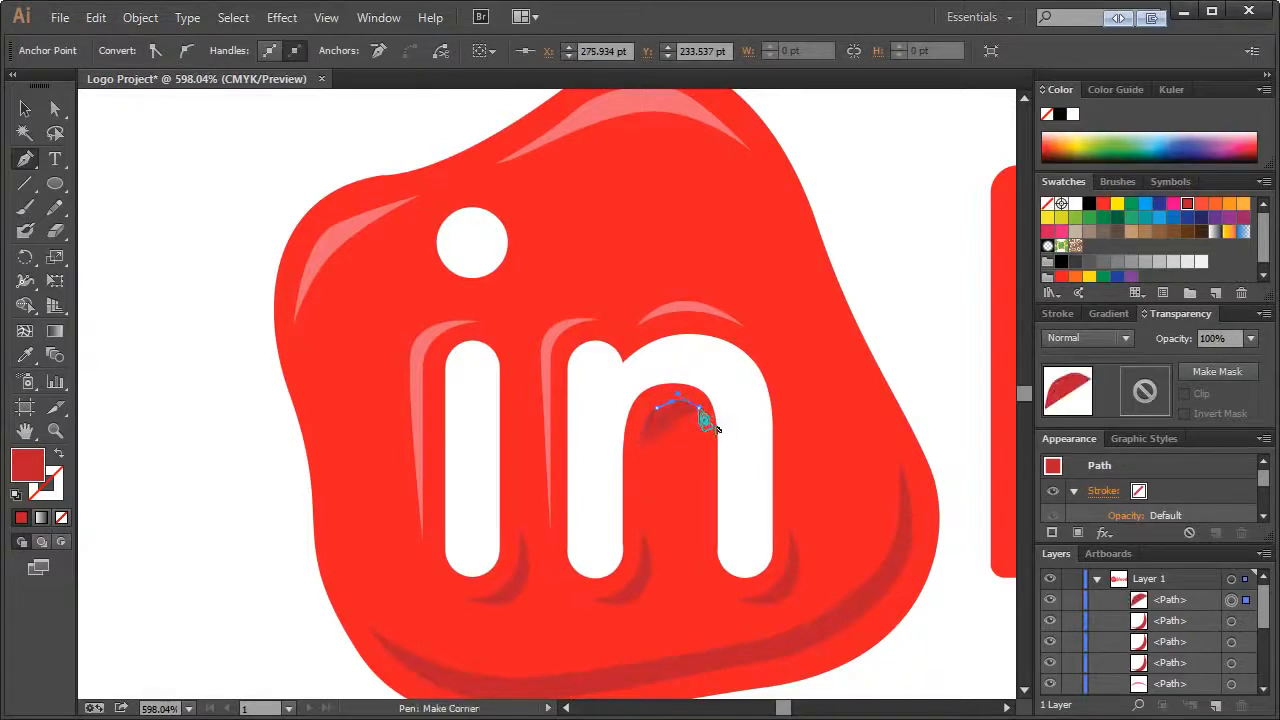
left_click(641, 445)
left_click_drag(623, 490, 623, 500)
left_click(26, 107)
left_click(235, 175)
key("ctrl+1")
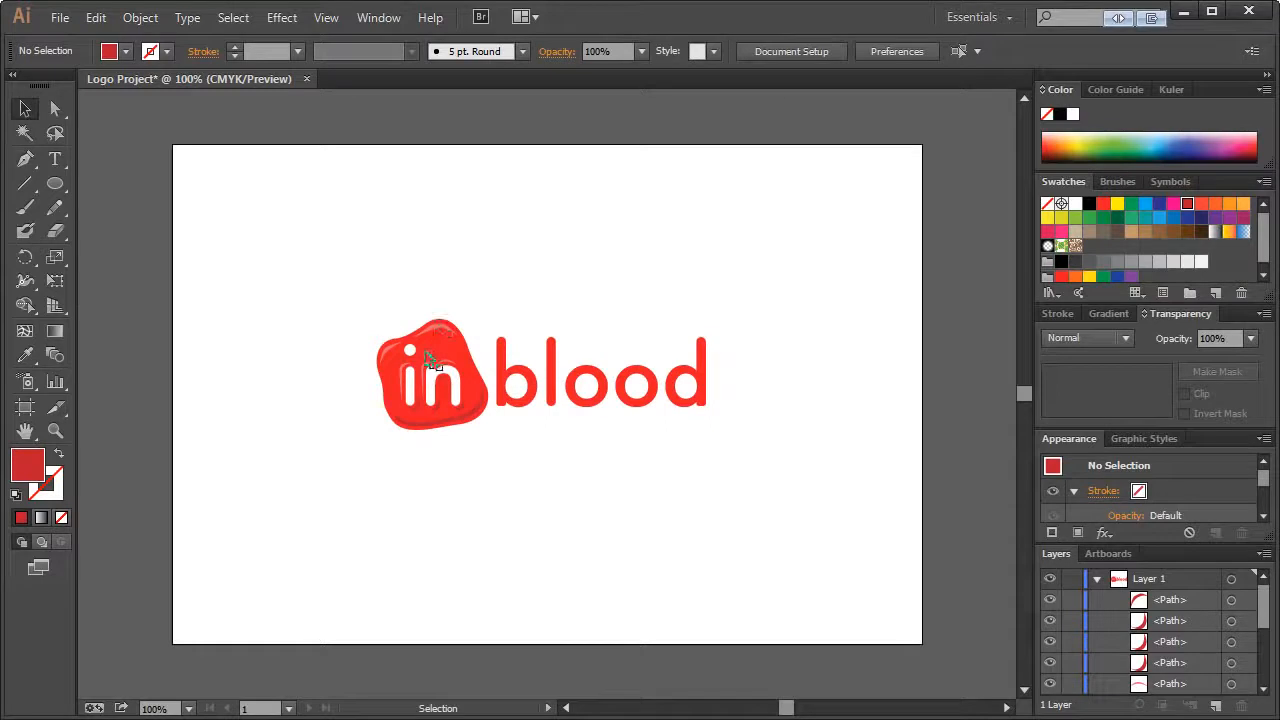
Set the Pen tool's fill to the pink of the blob's upper-left highlight
left_click(55, 430)
left_click_drag(398, 300, 395, 337)
left_click(25, 108)
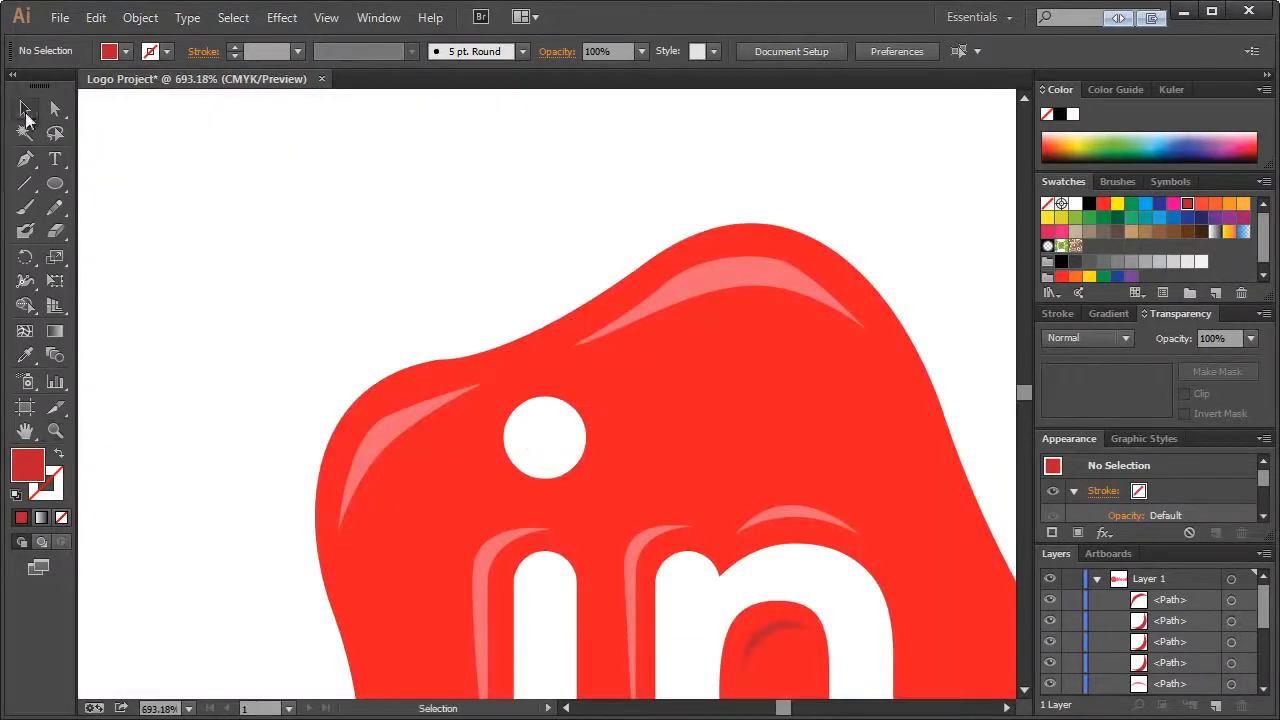
left_click(395, 432)
left_click(265, 251)
key("p")
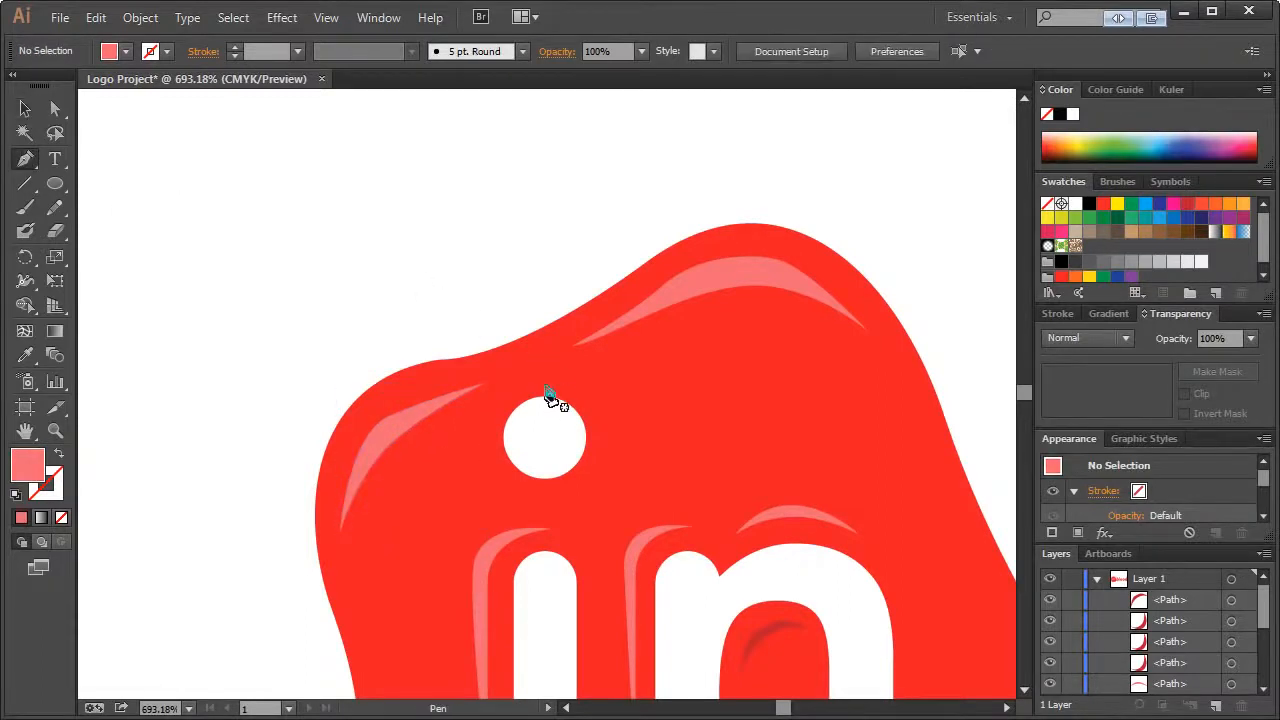
left_click(548, 379)
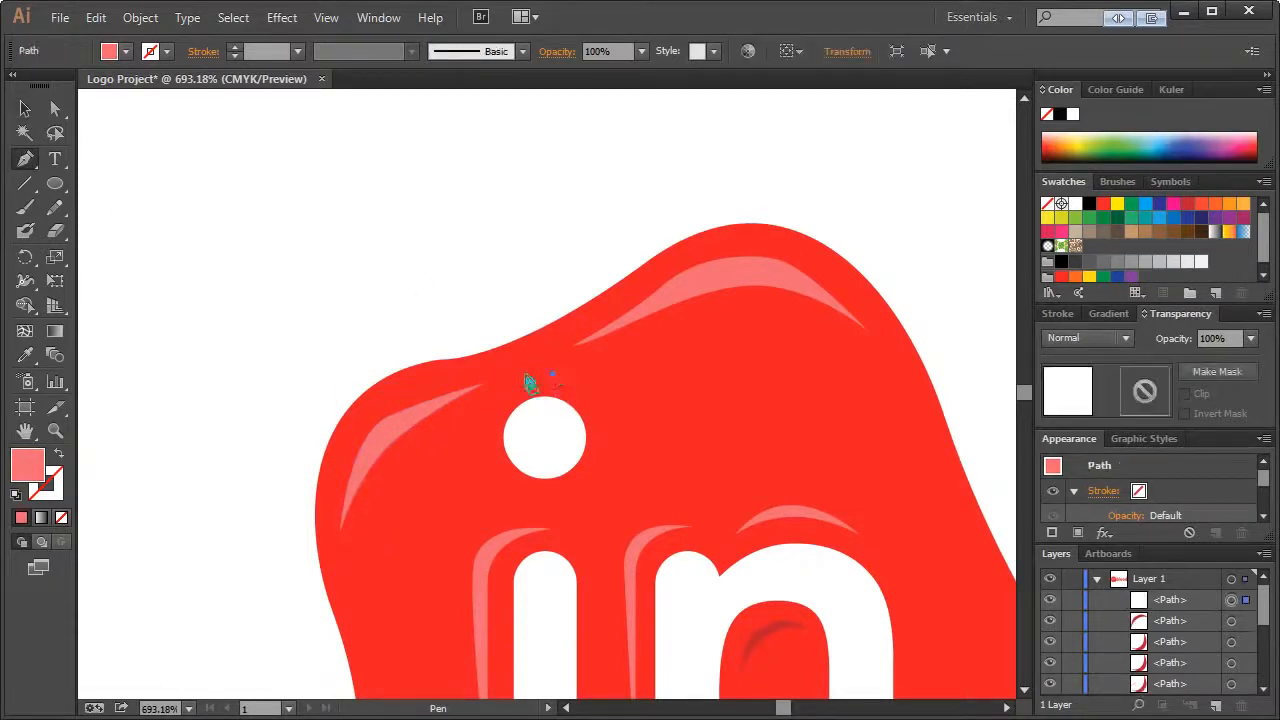
left_click_drag(481, 416, 462, 466)
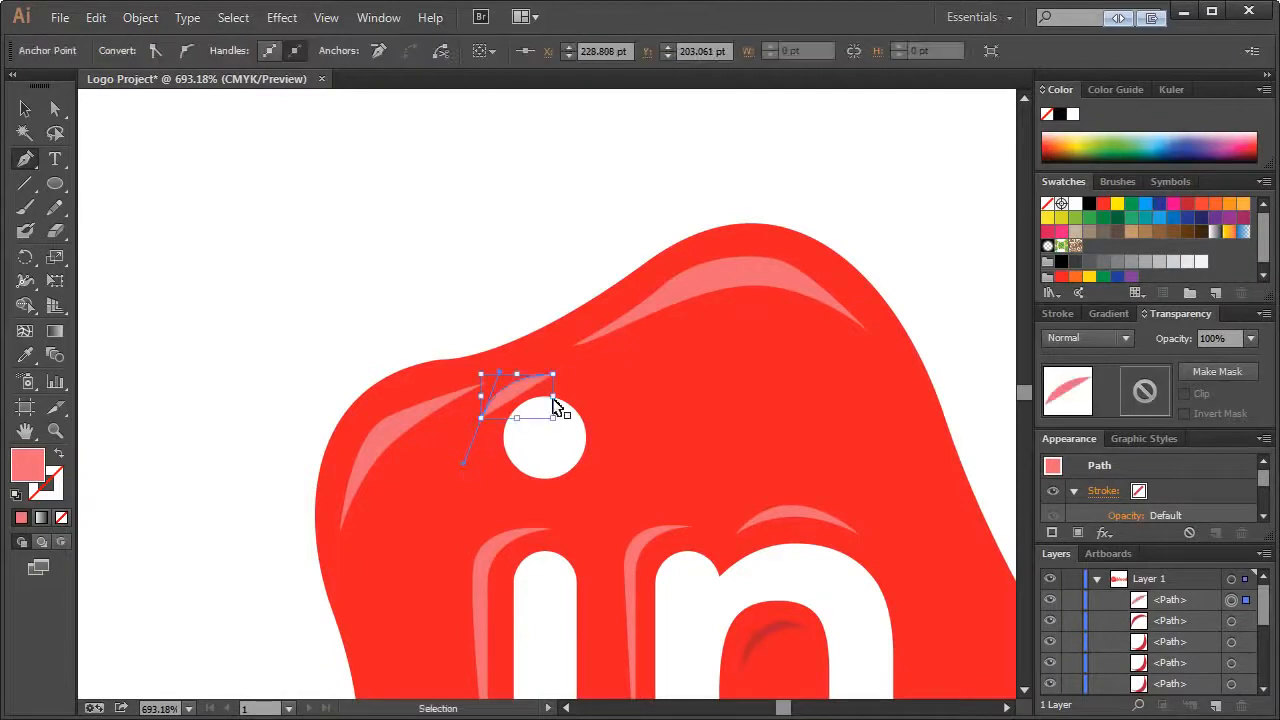
key("ctrl+z")
key("ctrl+z")
Draw a thin curved pink highlight with the Pen tool around the upper-left side of the "i" dot
left_click(553, 369)
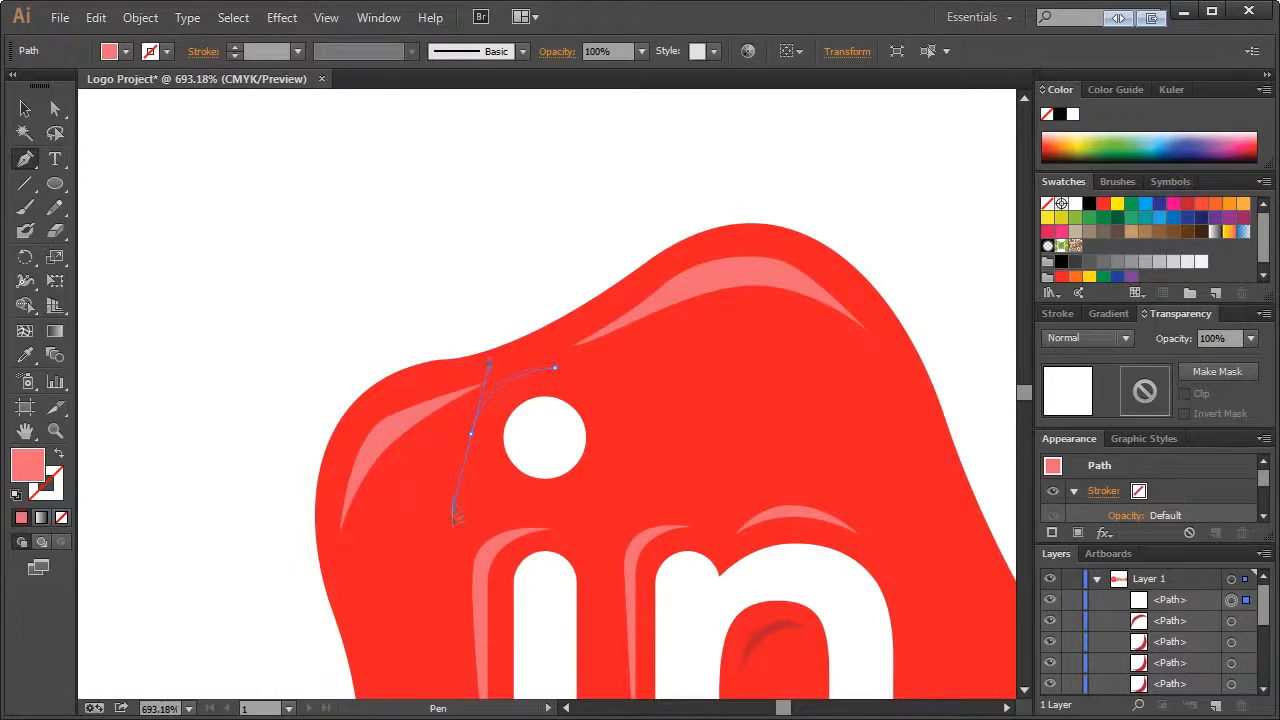
left_click_drag(454, 512, 472, 505)
key("ctrl+z")
left_click(480, 438)
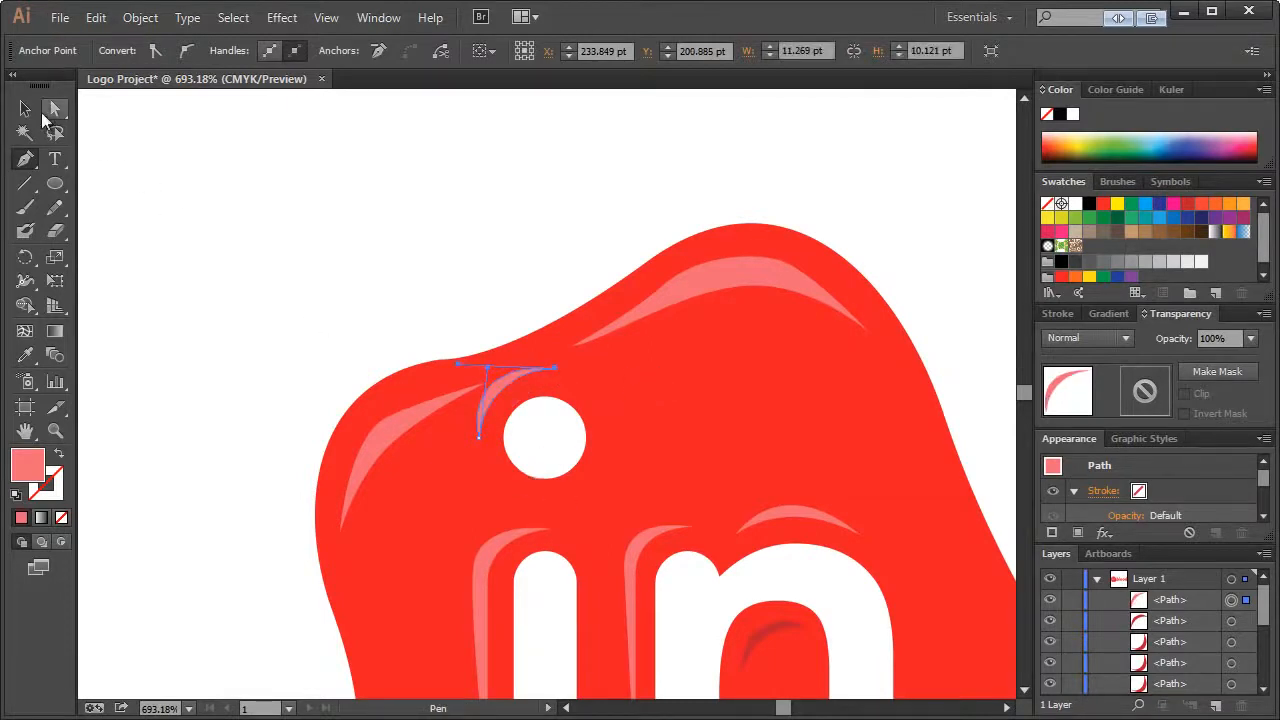
left_click(25, 108)
left_click(277, 275)
Draw a crescent shadow around the lower-right side of the "i" dot, using the dark red of the "n" arch shadow
left_click(768, 638)
left_click(160, 190)
key("p")
left_click(535, 492)
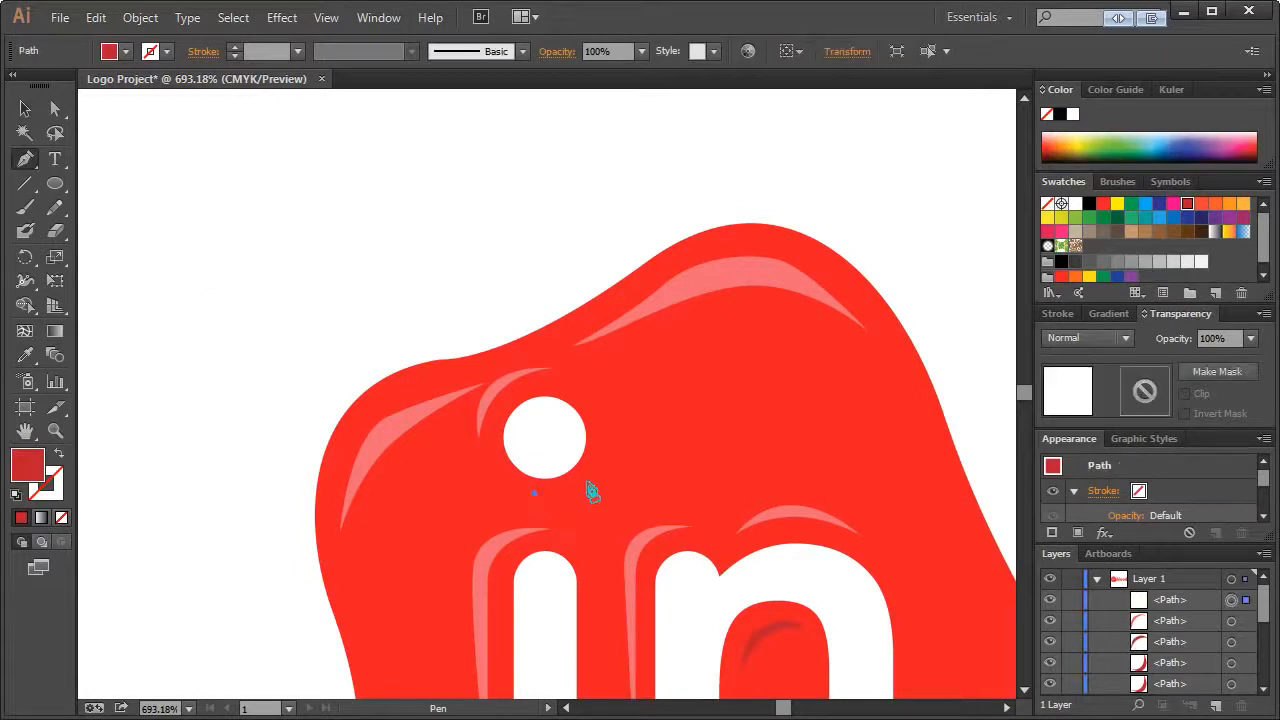
key("ctrl+z")
left_click_drag(603, 458, 602, 438)
left_click(604, 421)
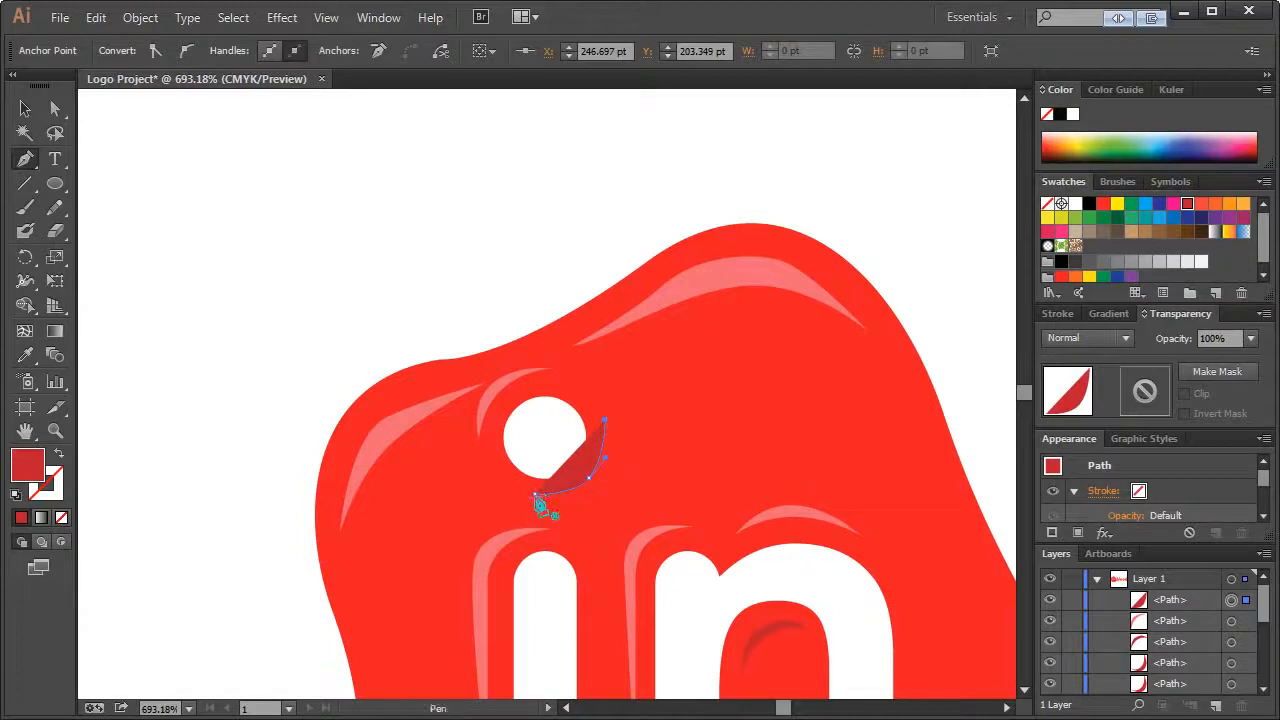
left_click(25, 108)
left_click(186, 166)
key("ctrl+1")
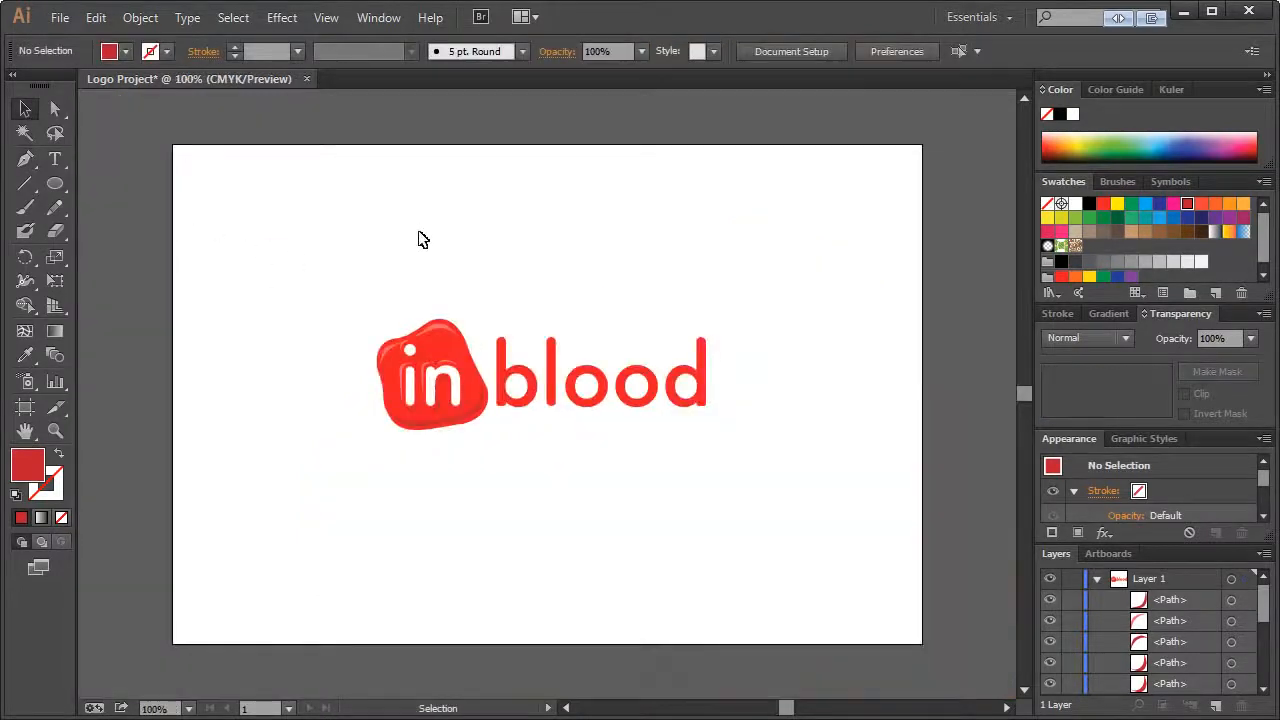
Enlarge the whole "inblood" logo about its centre so it spans most of the artboard's width
left_click_drag(354, 262, 836, 494)
left_click(486, 234)
left_click_drag(245, 255, 757, 438)
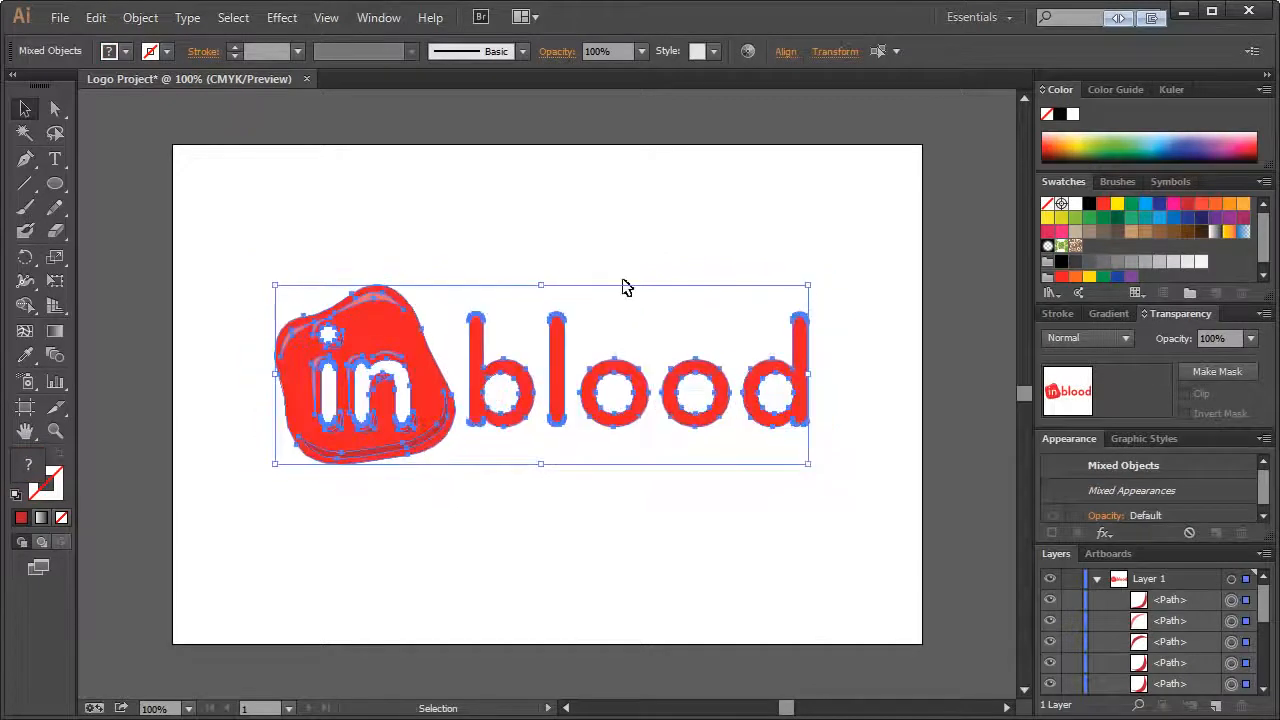
left_click(540, 261)
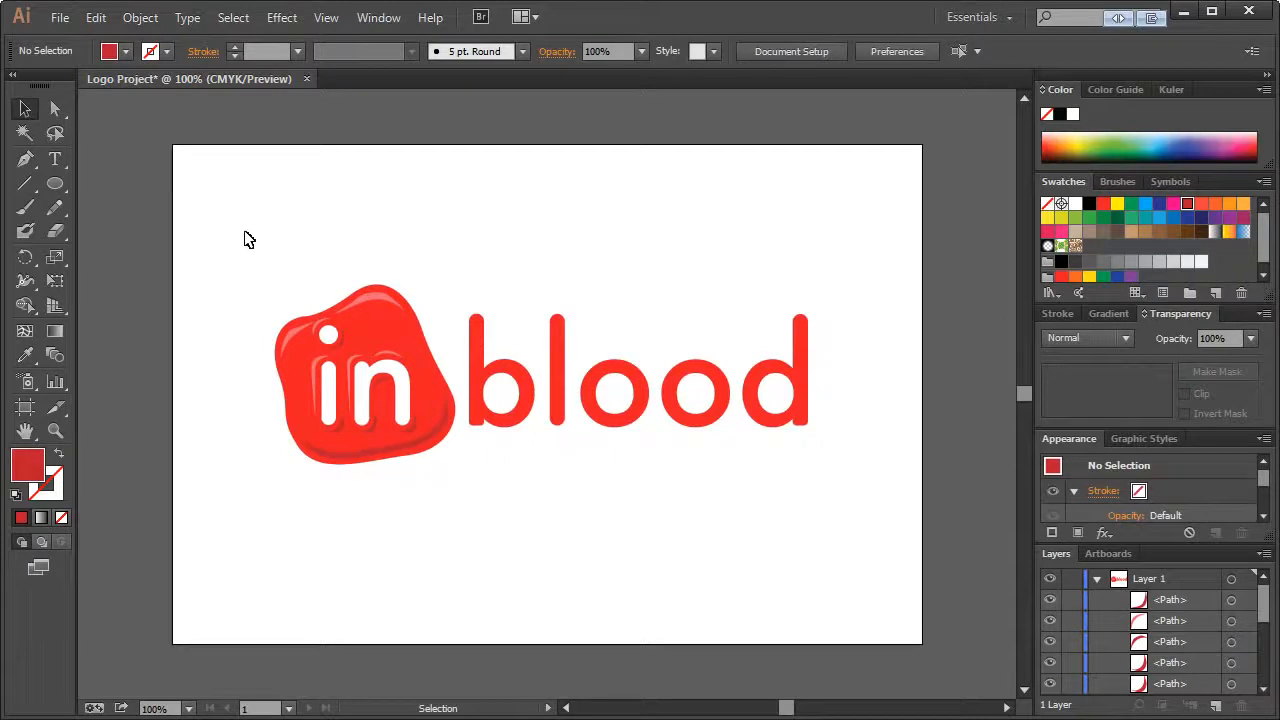
Scale the whole logo down slightly about its centre and adjust its position on the artboard
left_click_drag(249, 240, 771, 457)
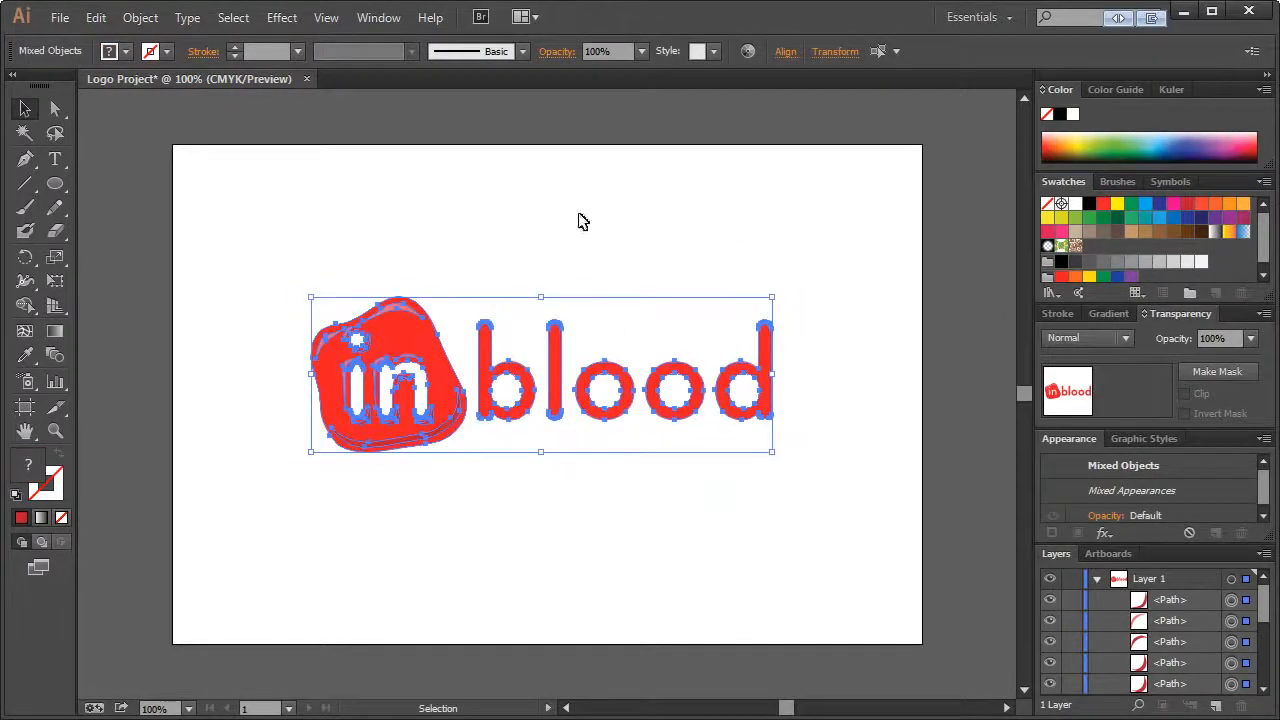
left_click(510, 237)
left_click_drag(282, 237, 800, 466)
mouse_move(460, 365)
left_mouse_down()
mouse_move(455, 397)
mouse_move(449, 381)
left_mouse_up()
left_click(497, 283)
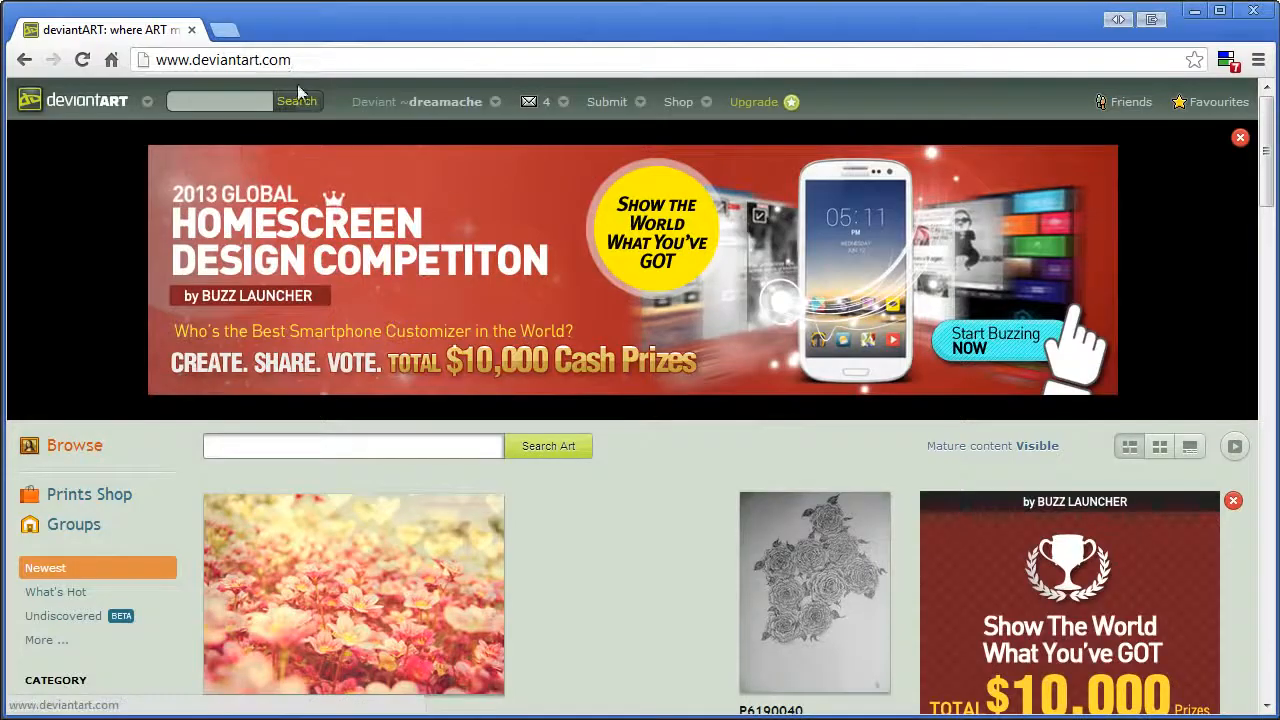
Open the Resources & Stock Images category on deviantART and search it for "blood background"
left_click_drag(298, 59, 165, 59)
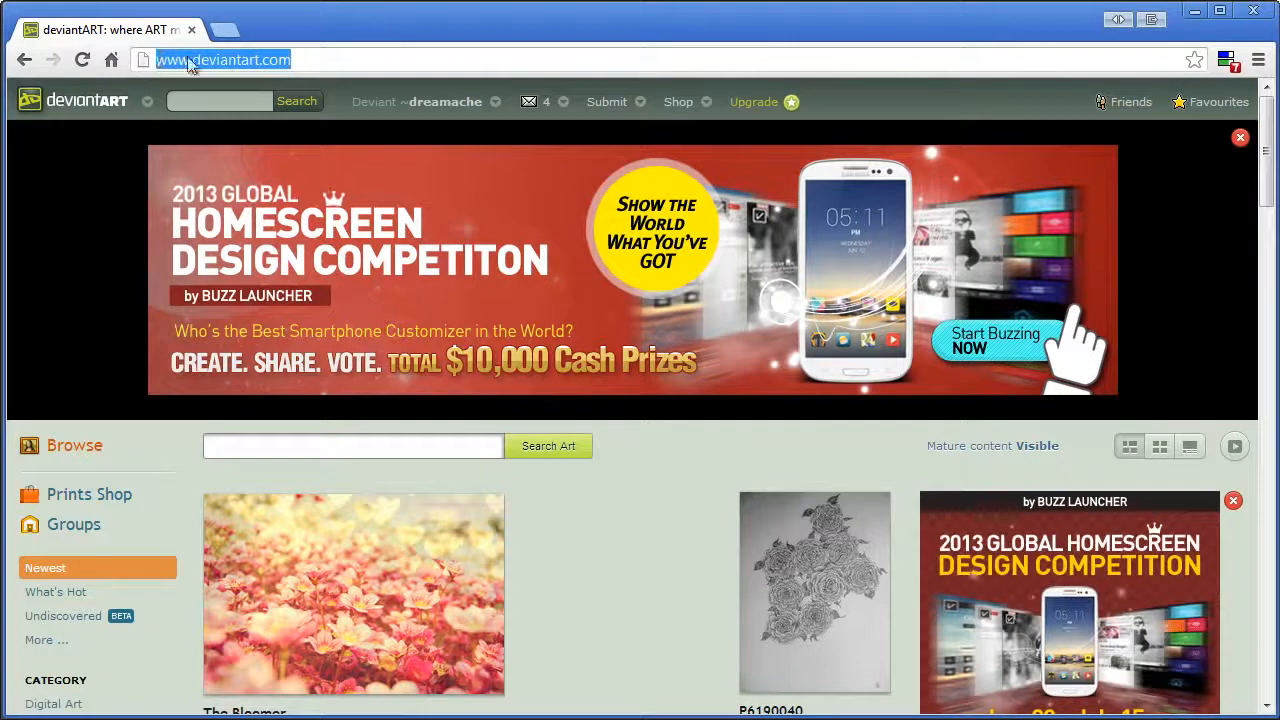
left_click(191, 60)
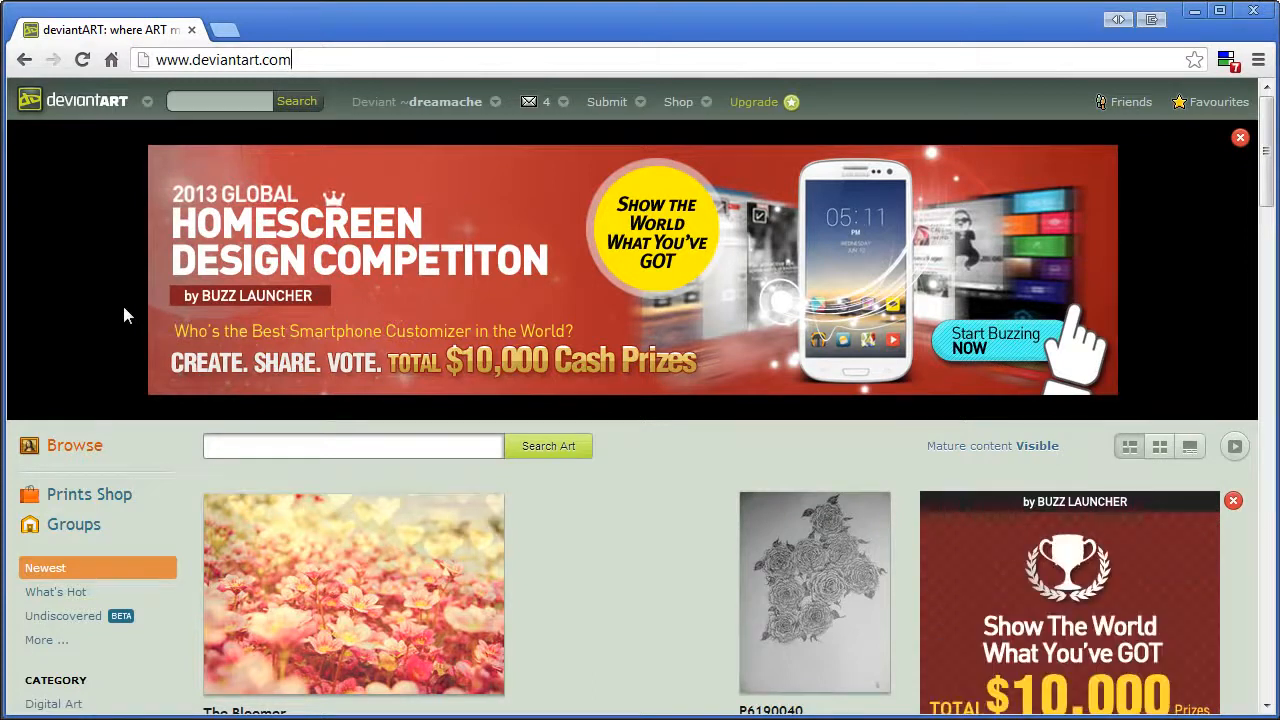
scroll(123, 306, "down", 4)
scroll(163, 544, "down", 1)
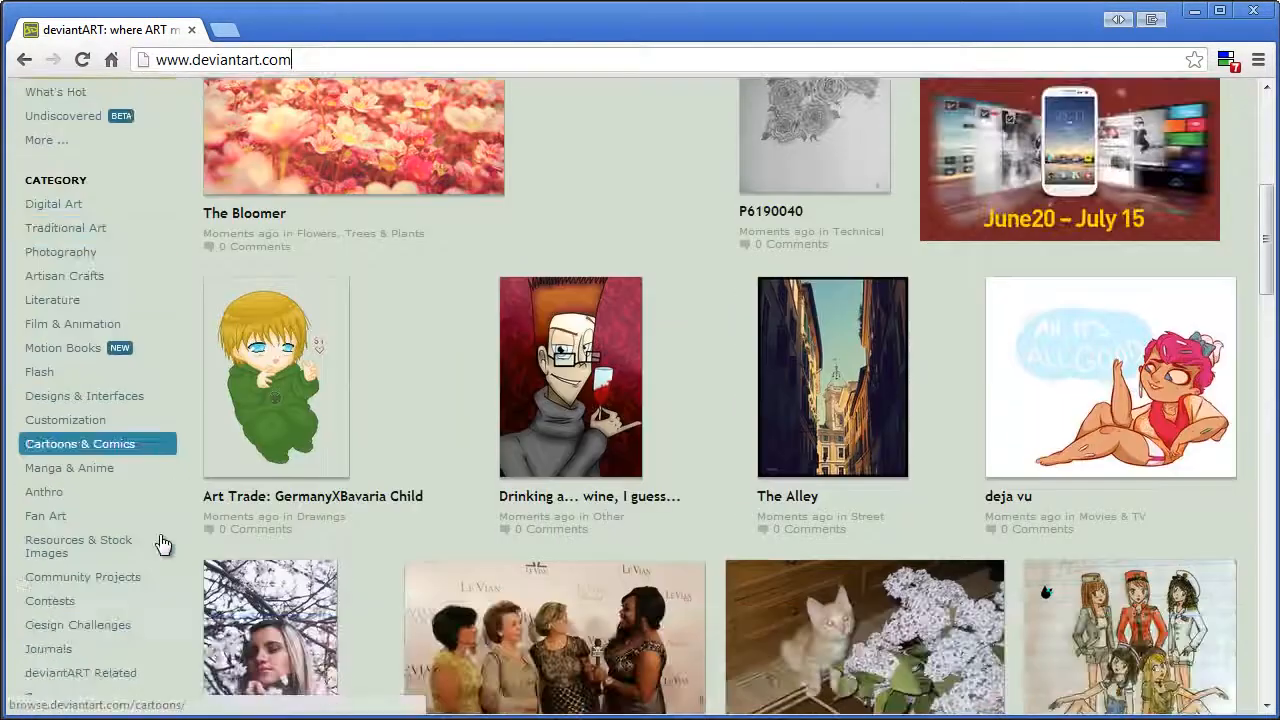
left_click(73, 549)
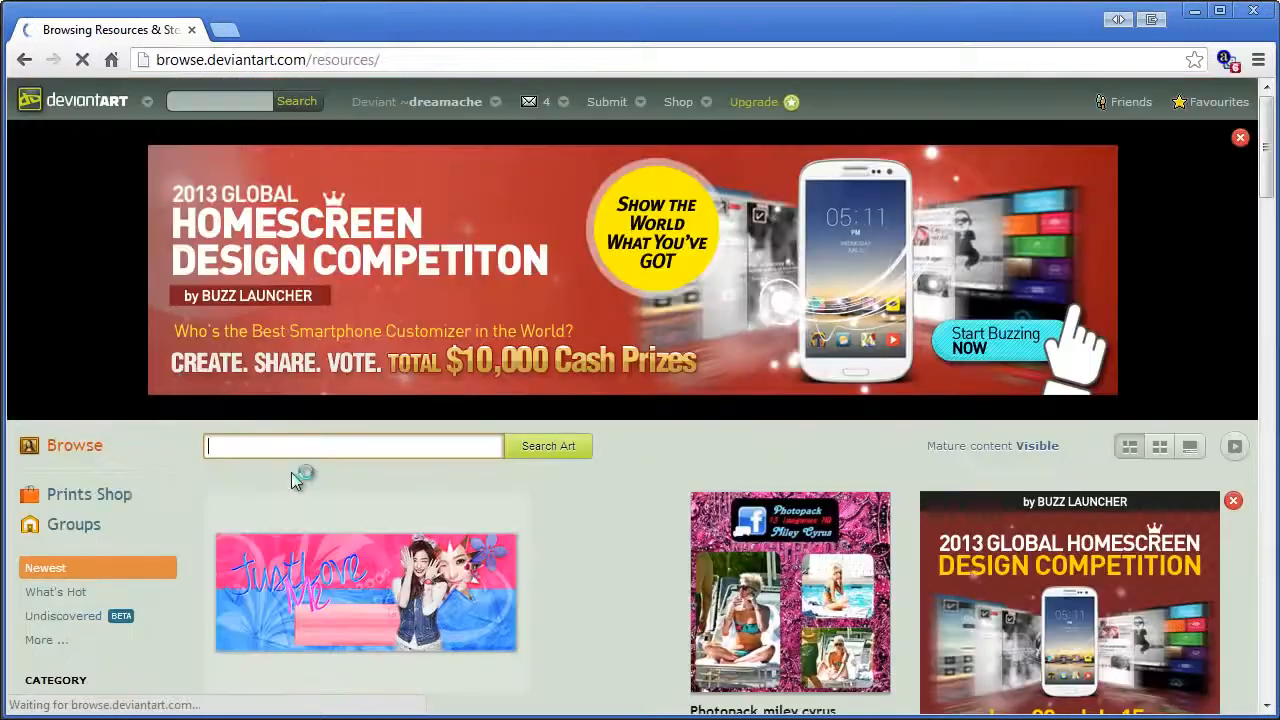
left_click(299, 445)
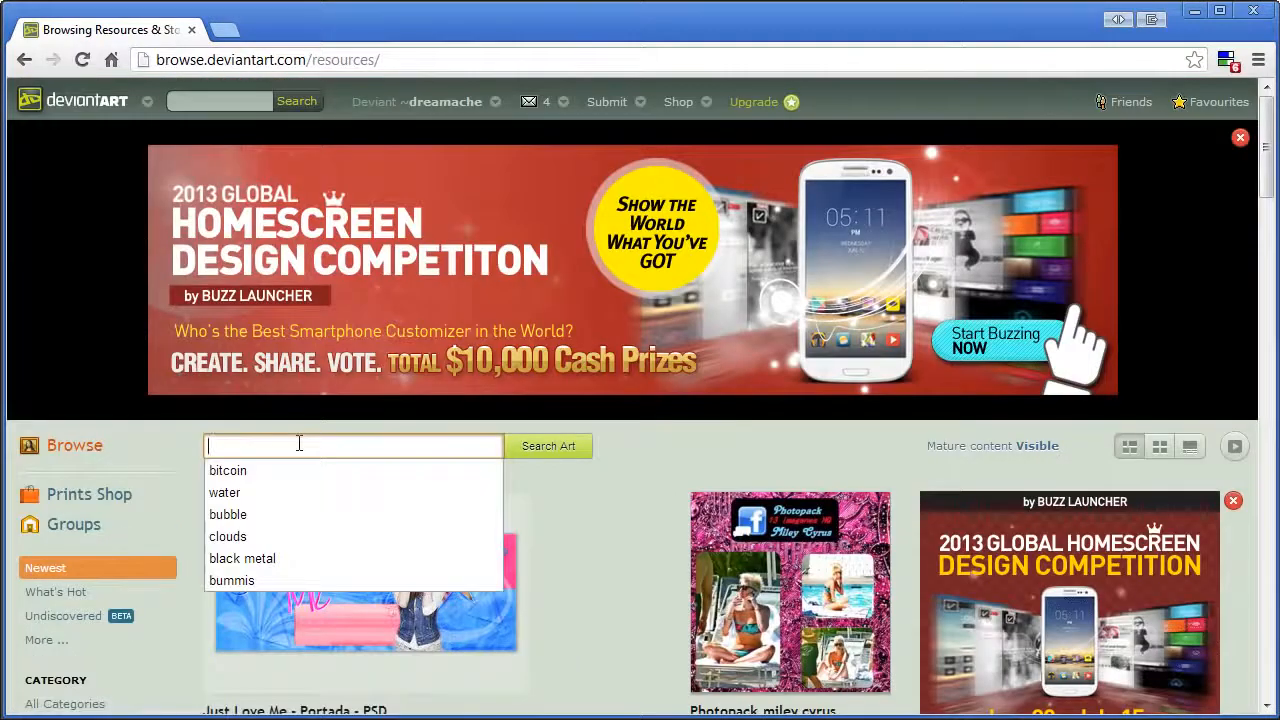
type("blood background")
key("Return")
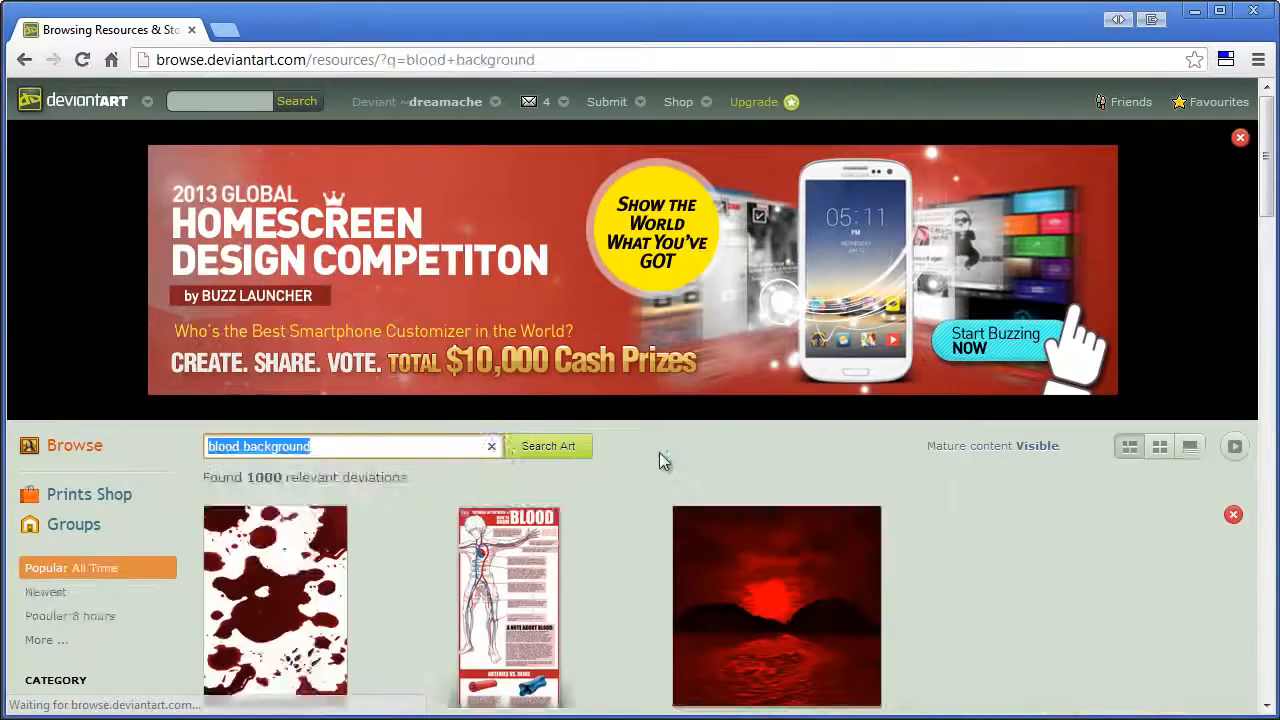
Browse the search results and open the page of the Paint Blood Splatter Texture
scroll(661, 438, "down", 6)
scroll(663, 432, "up", 3)
scroll(728, 433, "down", 1)
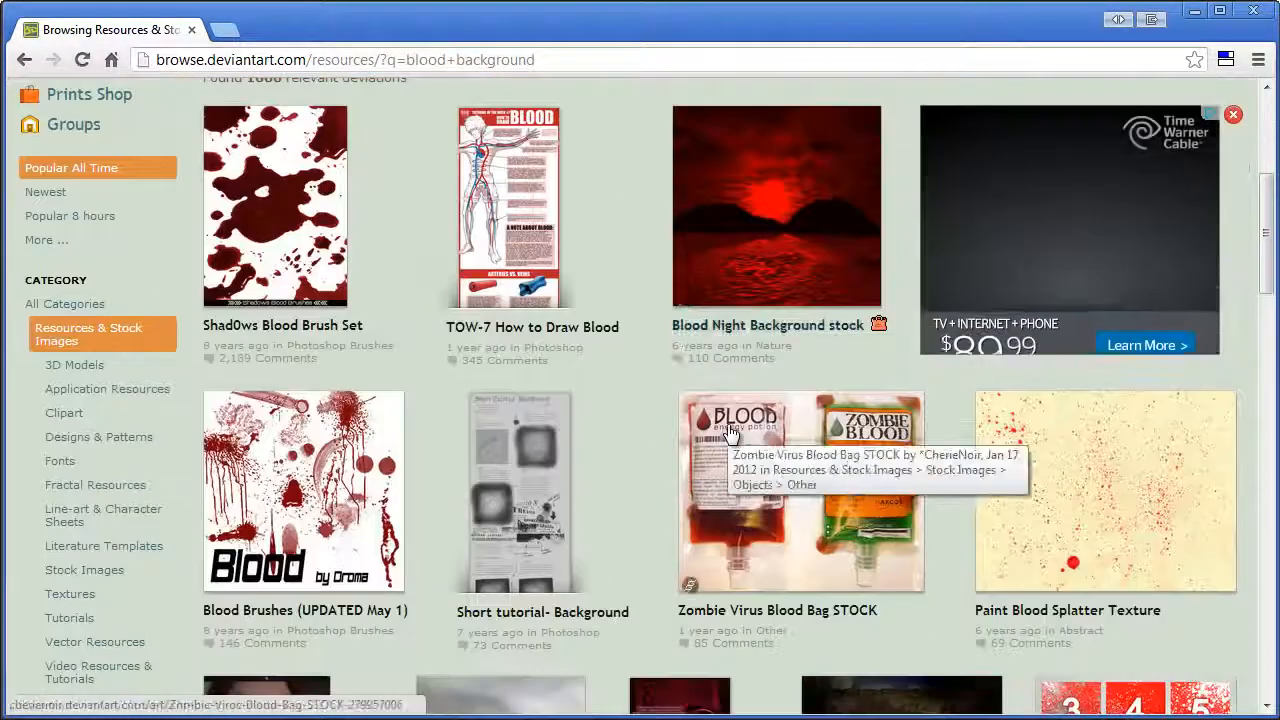
scroll(628, 230, "down", 1)
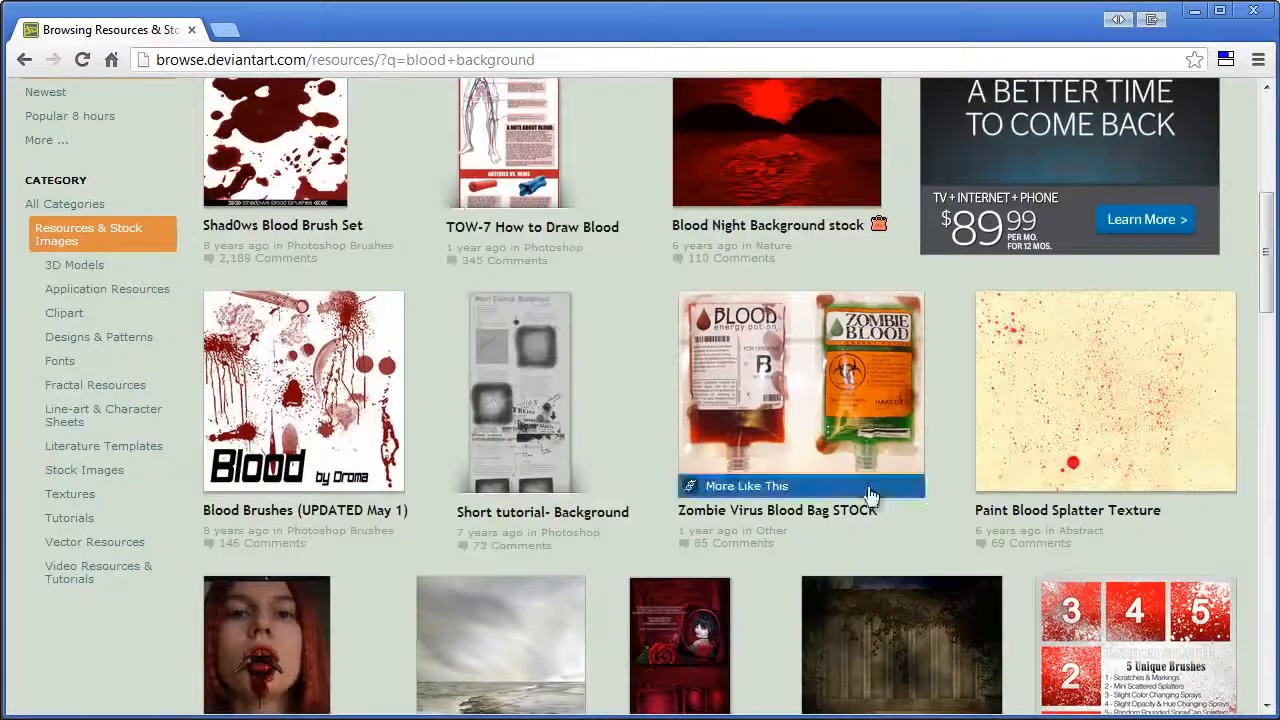
left_click(1110, 402)
scroll(850, 395, "down", 2)
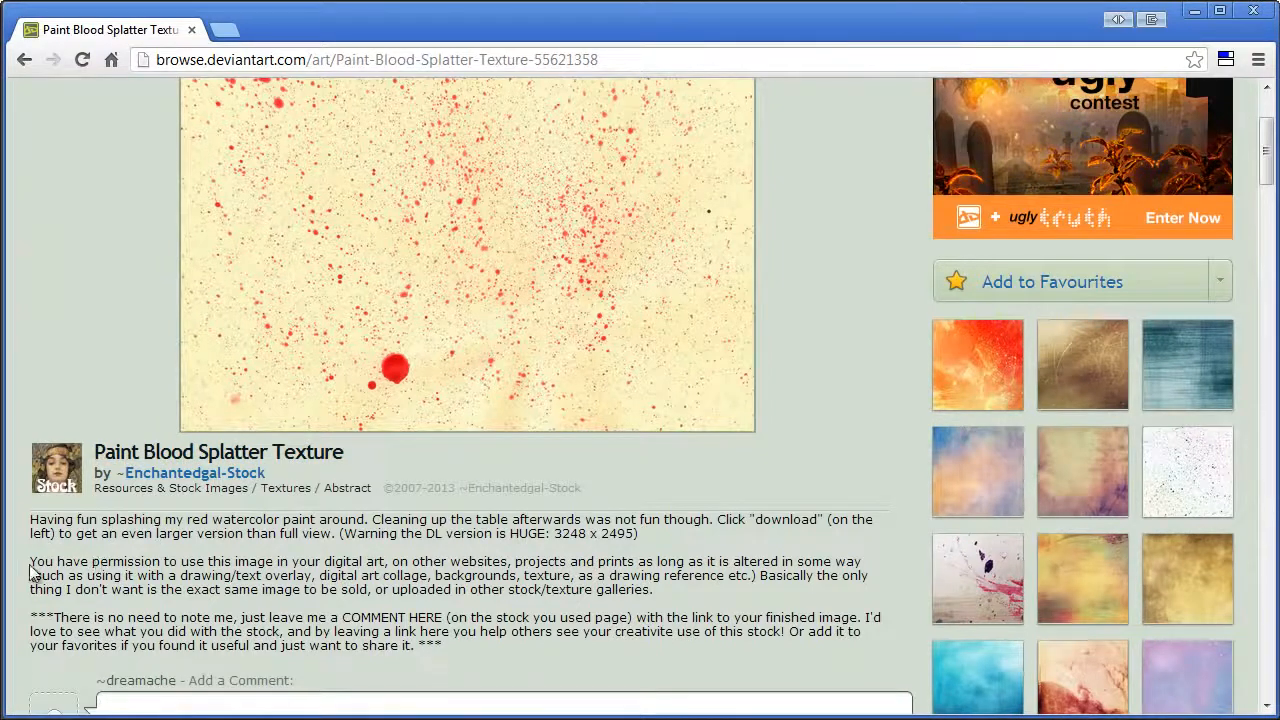
Read the texture's usage permissions and the note about commenting on the stock page
left_click_drag(31, 565, 430, 589)
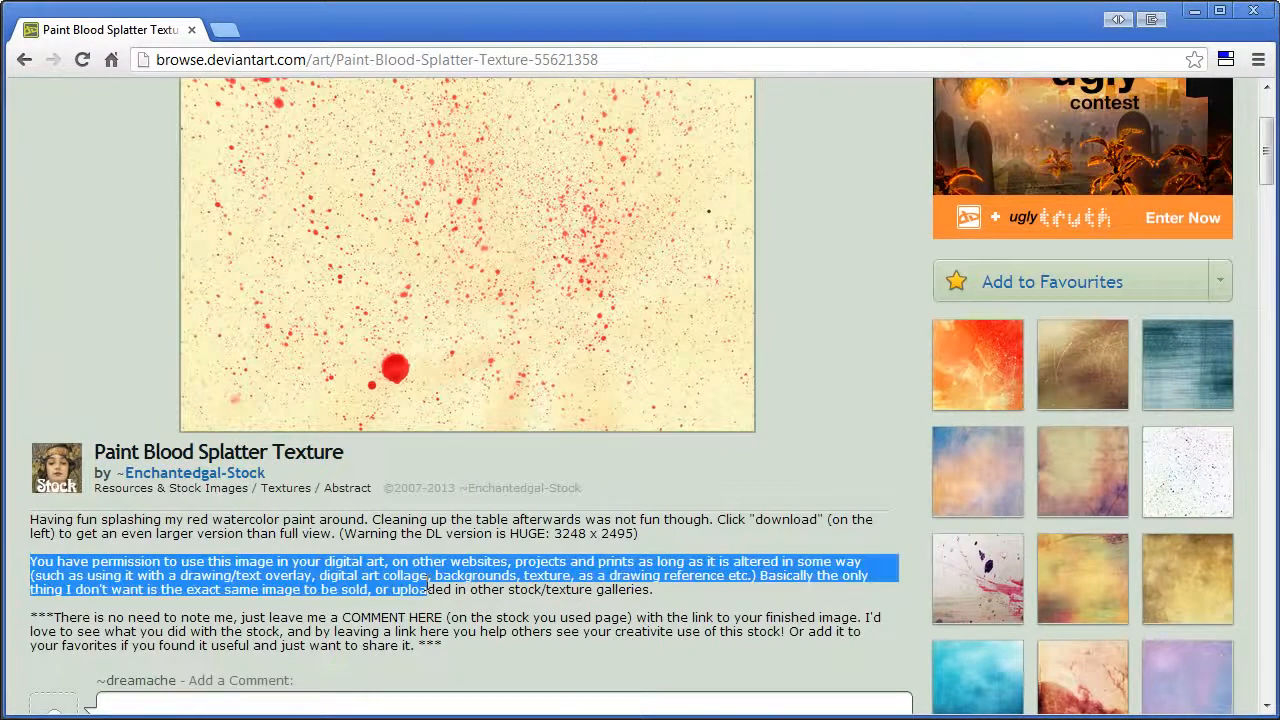
left_click(231, 562)
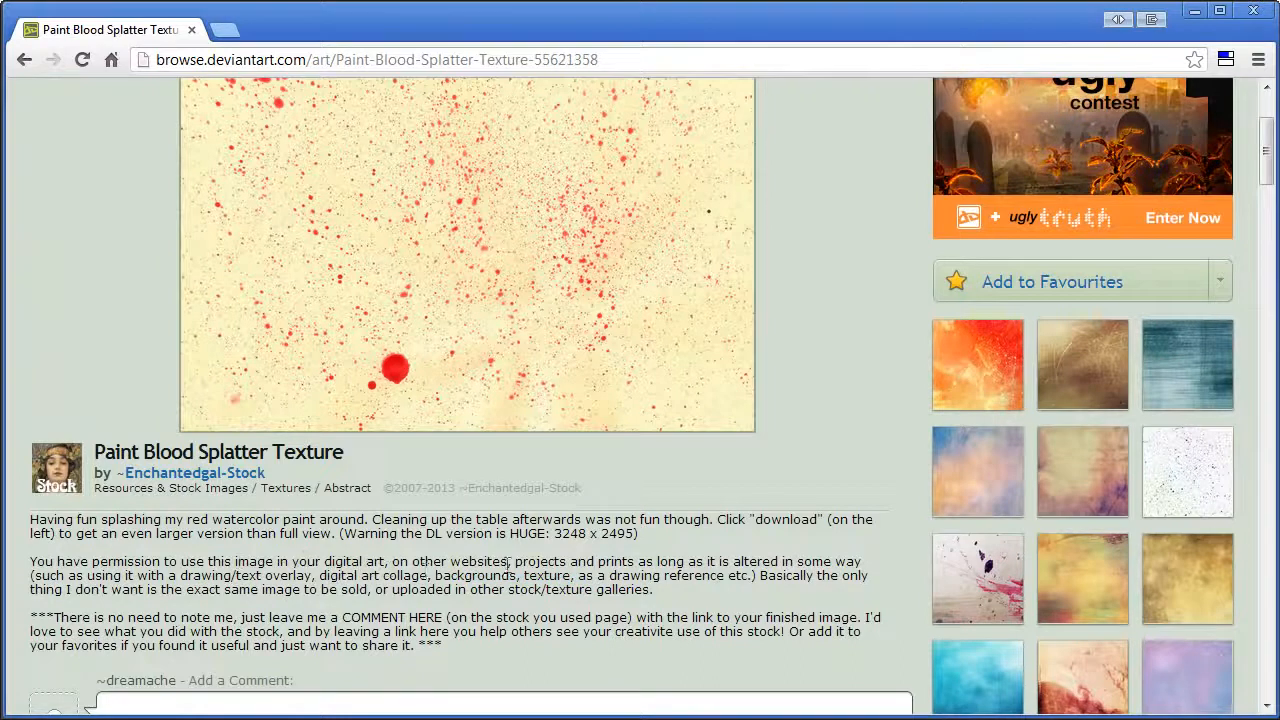
left_click_drag(90, 619, 452, 620)
left_click(258, 624)
left_click(535, 611)
scroll(769, 600, "up", 2)
scroll(821, 524, "down", 9)
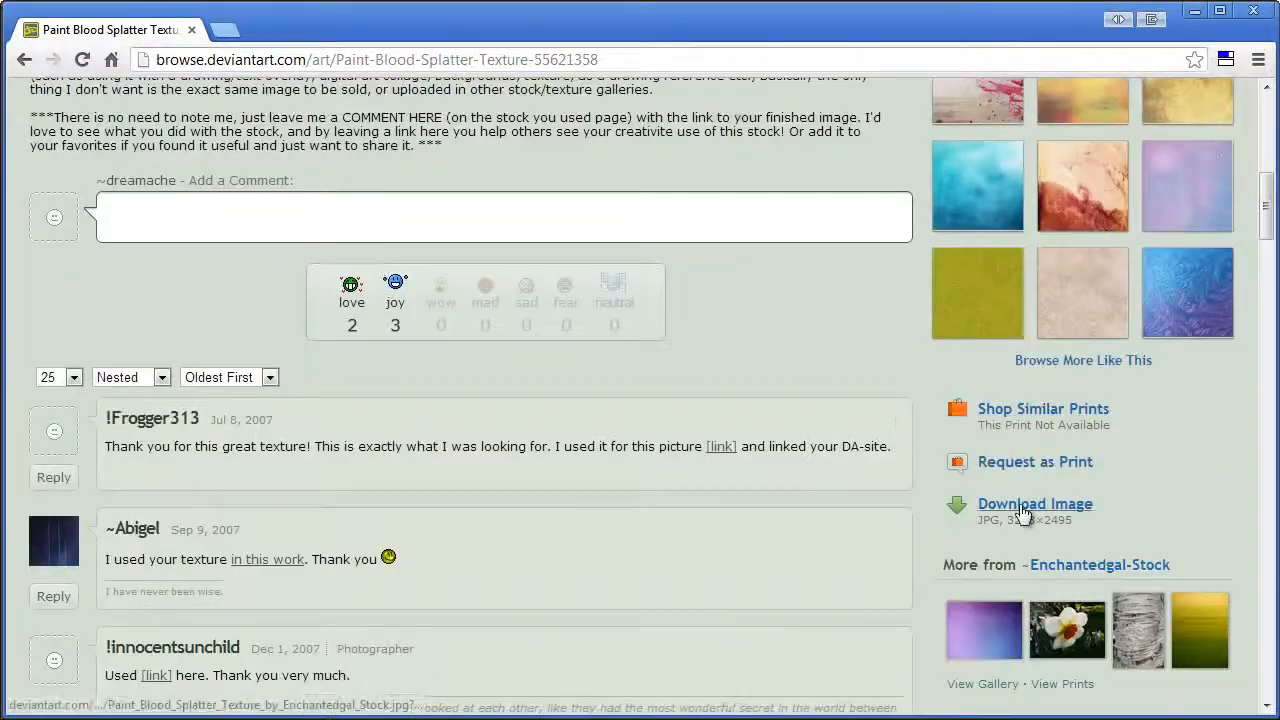
Open the full-size download of the splatter texture and copy the image
left_click(1023, 505)
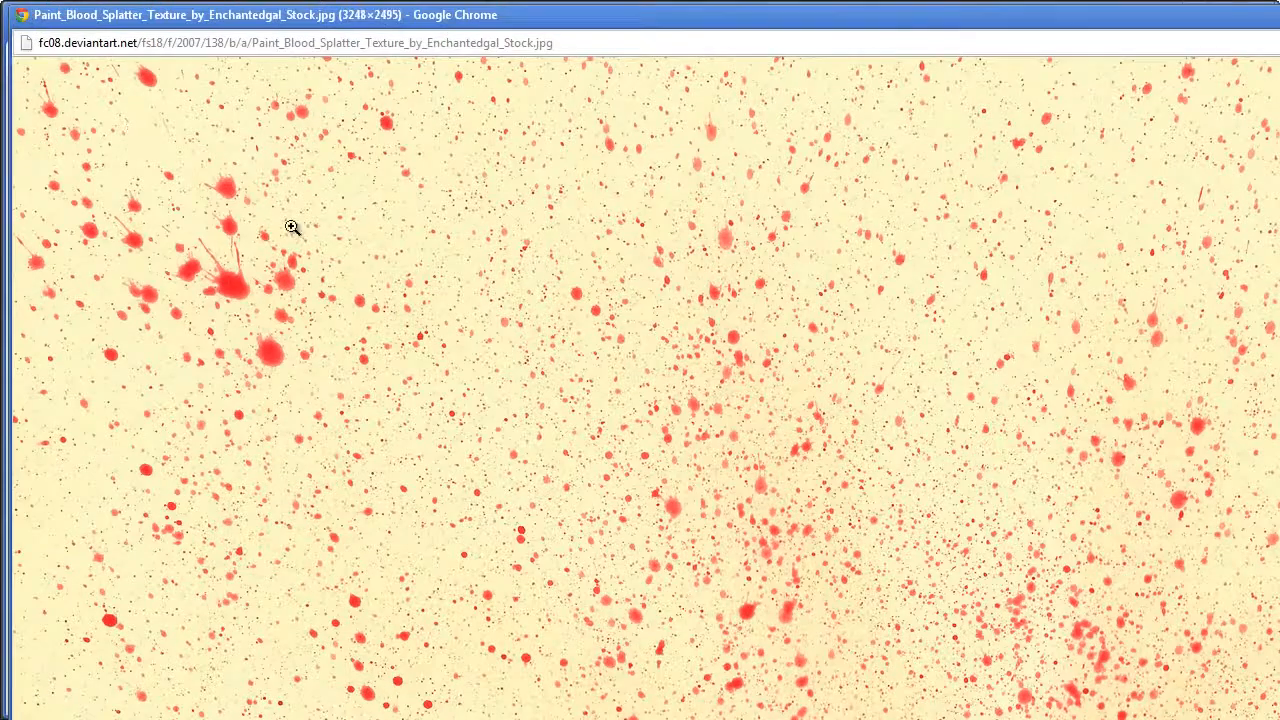
right_click(267, 208)
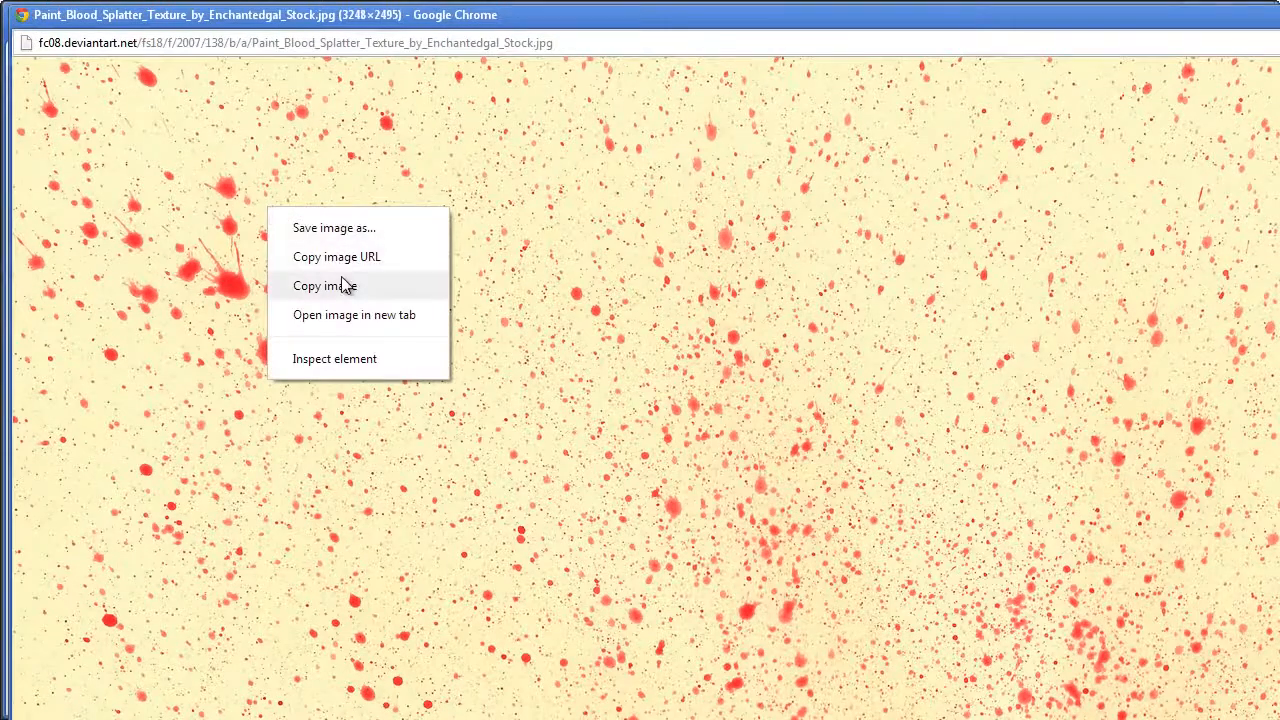
left_click(344, 285)
Return to the Logo Project document in Illustrator and group all parts of the "inblood" logo
double_click(20, 17)
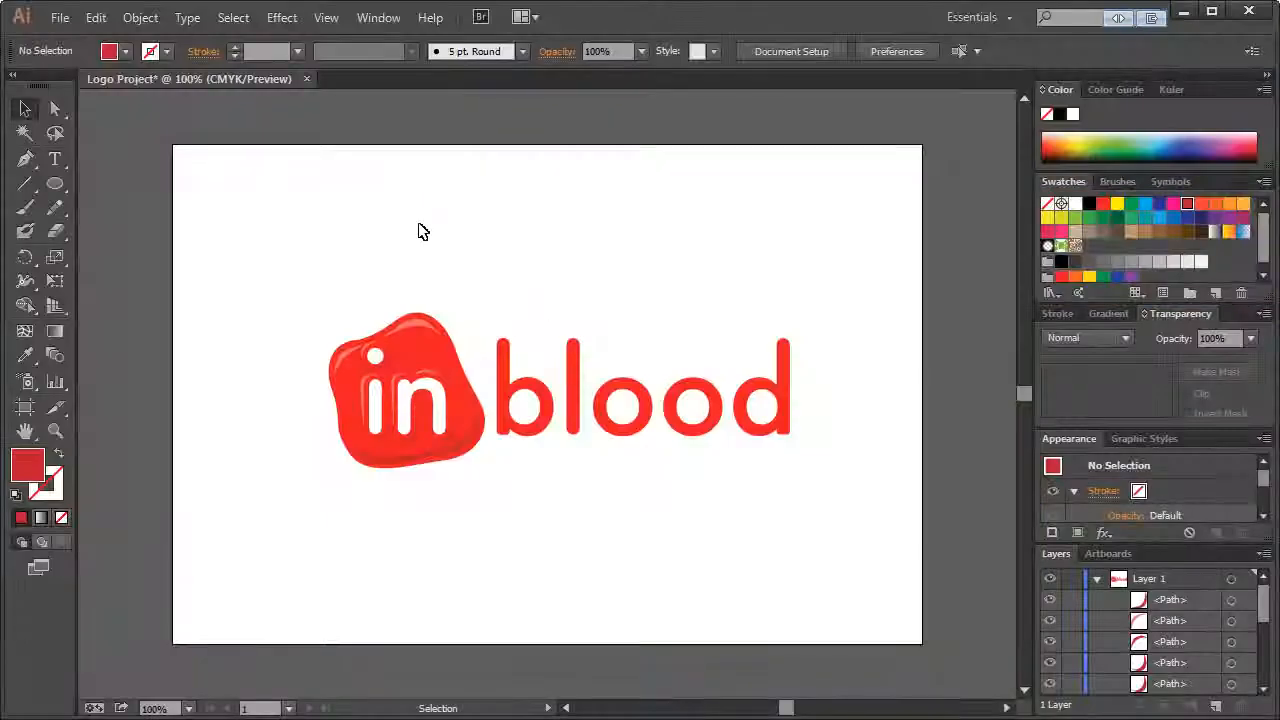
left_click_drag(308, 259, 846, 514)
key("ctrl")
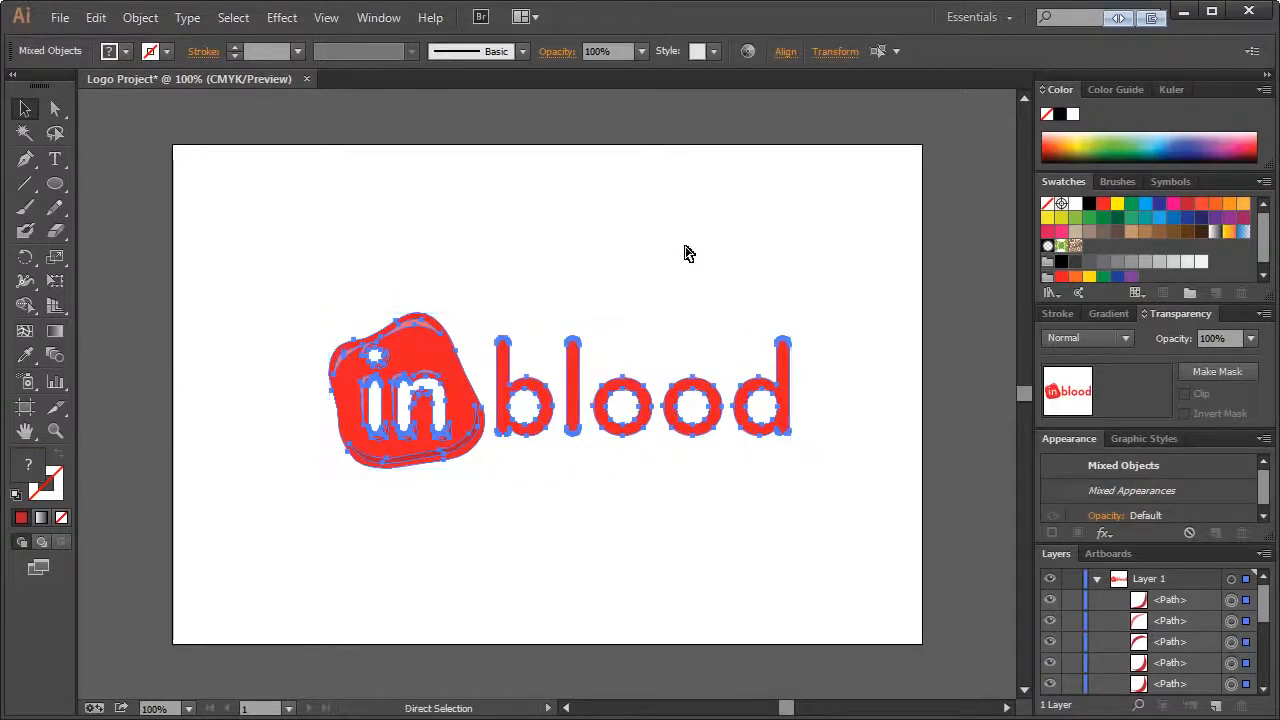
key("ctrl+g")
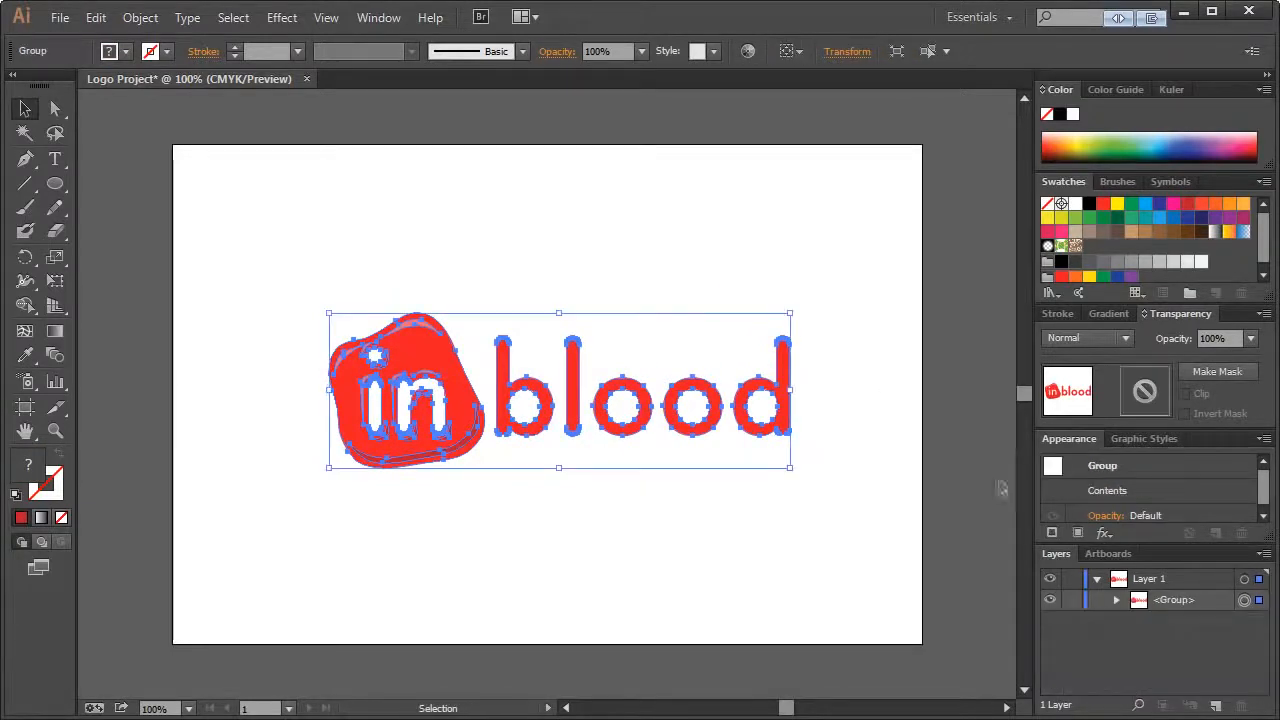
left_click(1191, 600)
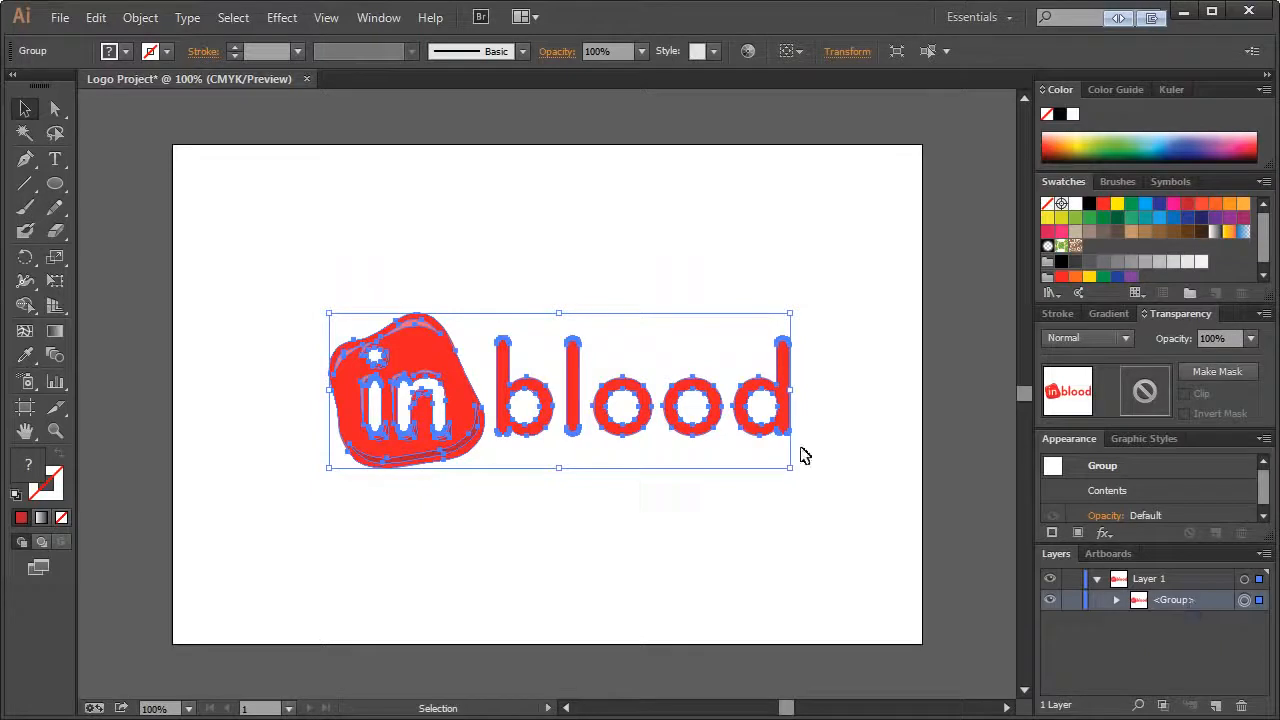
Paste the splatter image and move it until its upper-left corner lies near the artboard
left_click(577, 257)
key("ctrl+v")
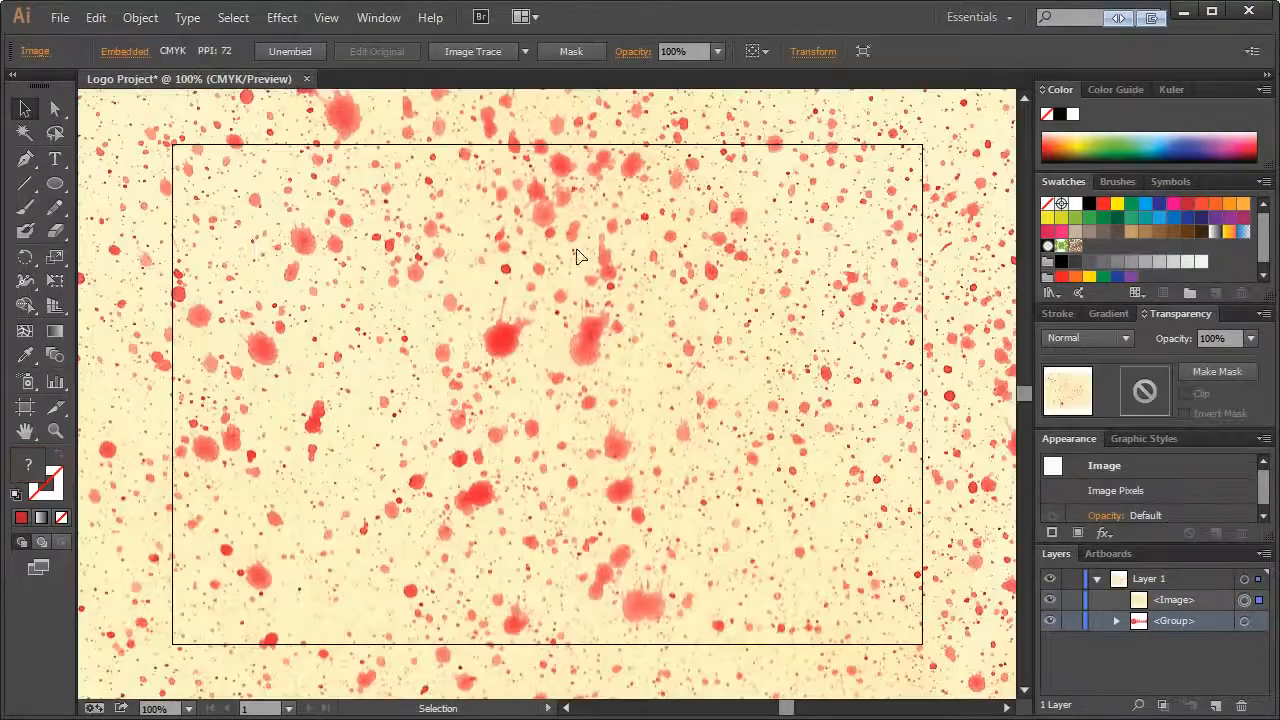
left_click_drag(254, 240, 500, 400)
left_click_drag(288, 214, 599, 649)
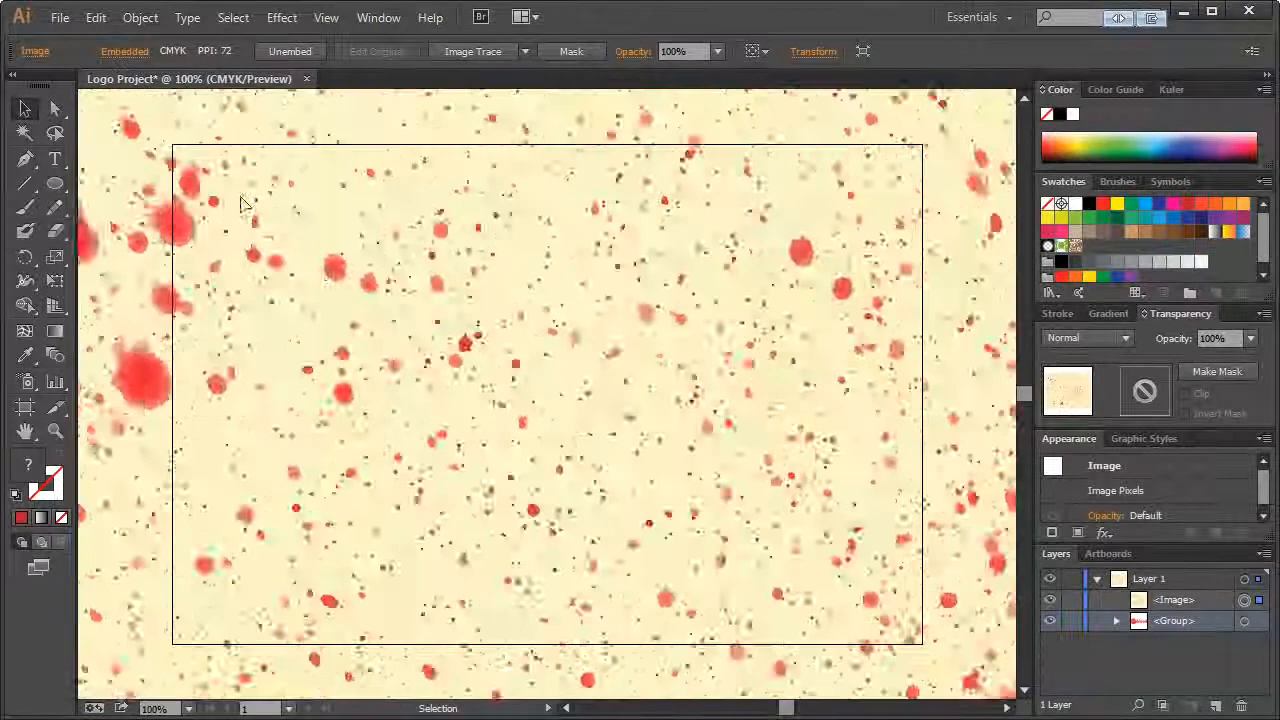
left_click_drag(258, 260, 467, 503)
left_click_drag(191, 240, 442, 424)
left_click_drag(254, 242, 478, 190)
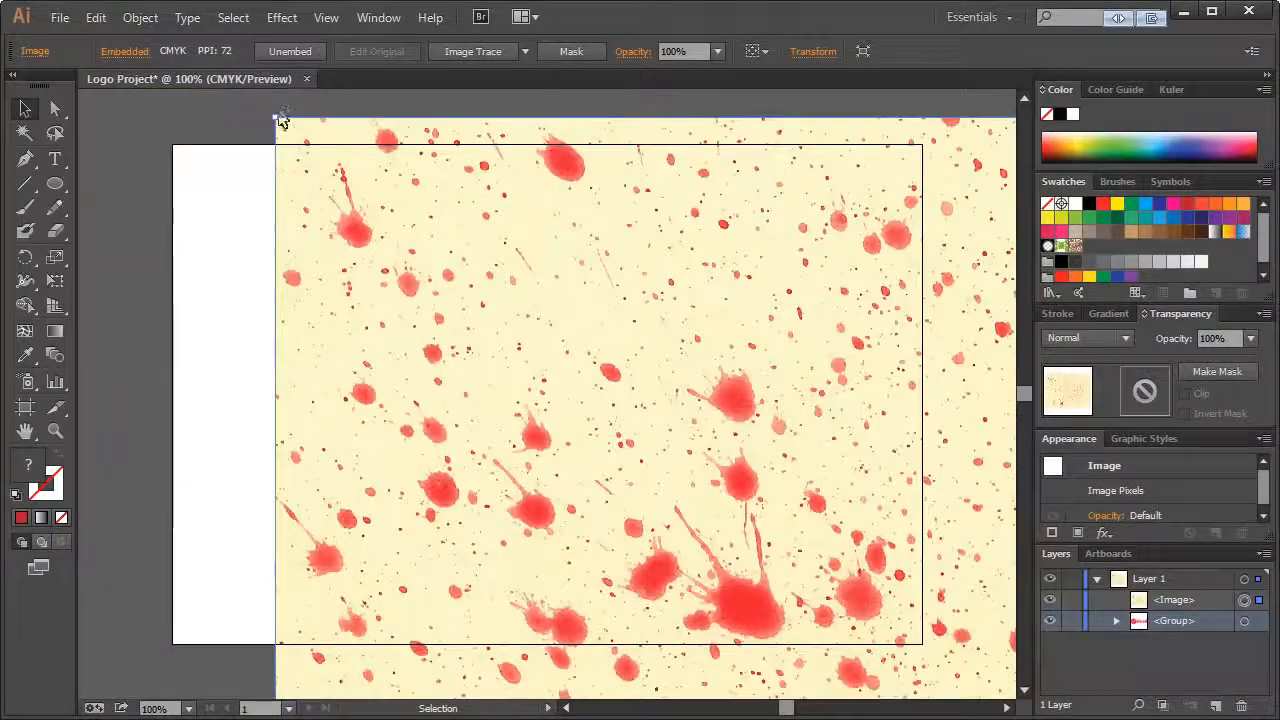
Scale the splatter image down, align it to the artboard's upper-left corner, and stretch it to cover the whole artboard
left_click_drag(278, 120, 691, 494)
left_click_drag(826, 545, 327, 219)
left_click_drag(182, 164, 543, 357)
left_click_drag(696, 483, 351, 200)
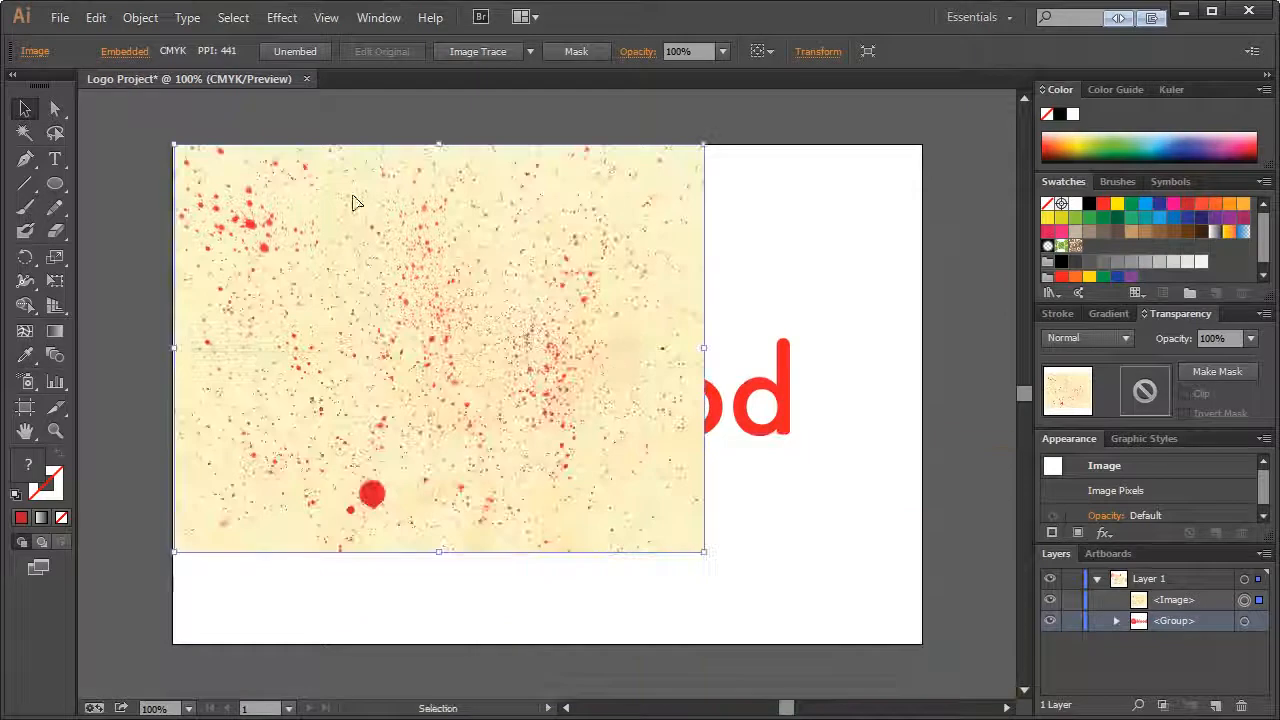
left_click_drag(705, 551, 922, 645)
left_click(963, 444)
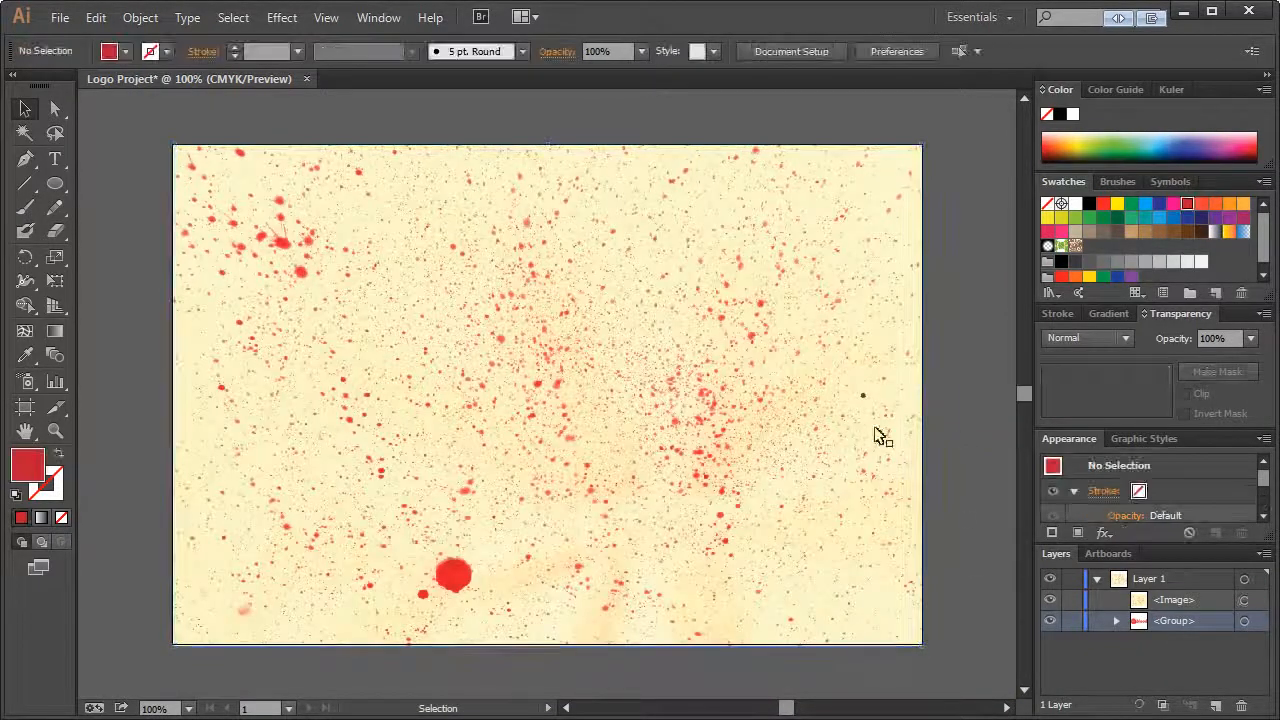
Place the splatter image beneath the logo group and set the image's opacity to 40%
left_click(826, 280)
left_click_drag(1207, 610, 1200, 632)
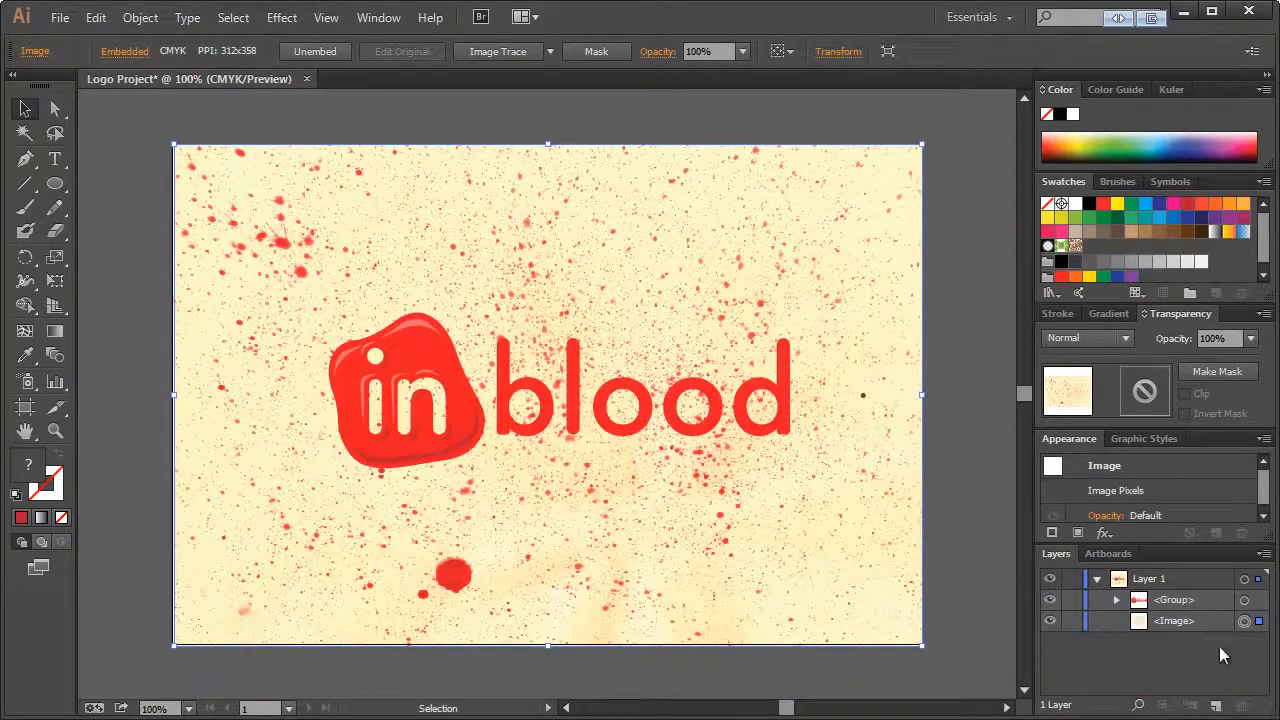
left_click(1250, 338)
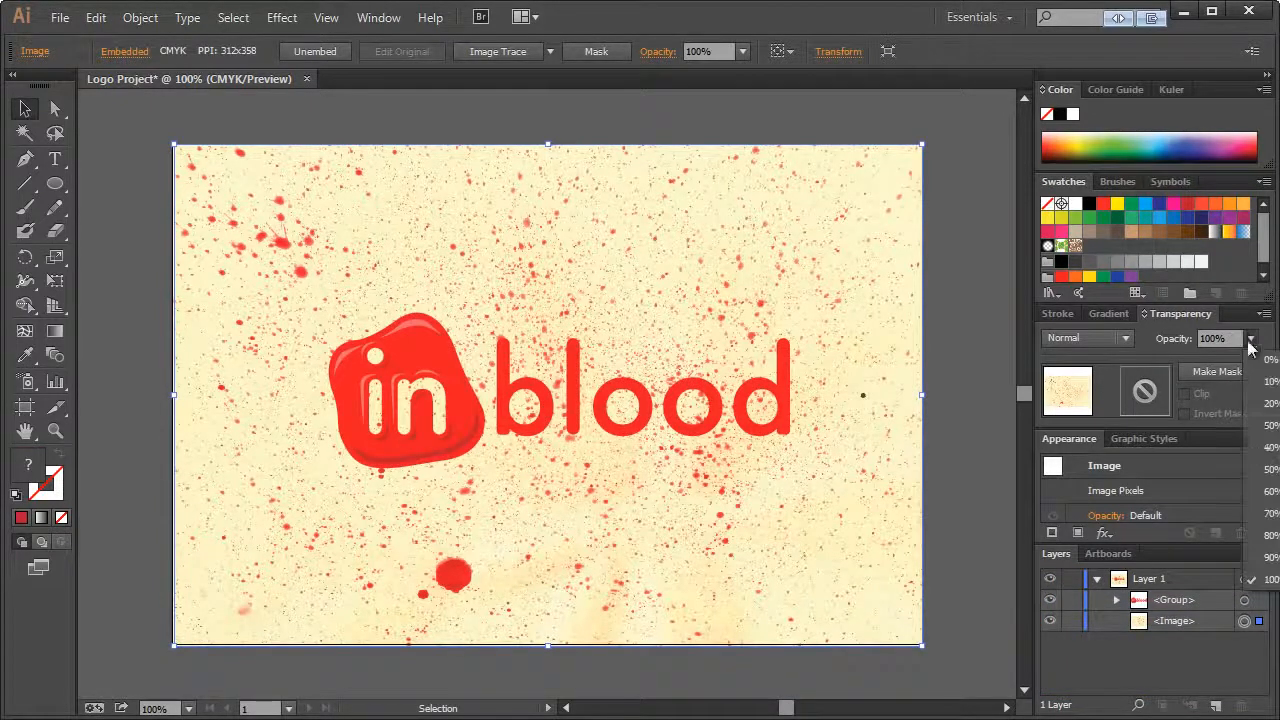
left_click(1260, 440)
left_click(1250, 339)
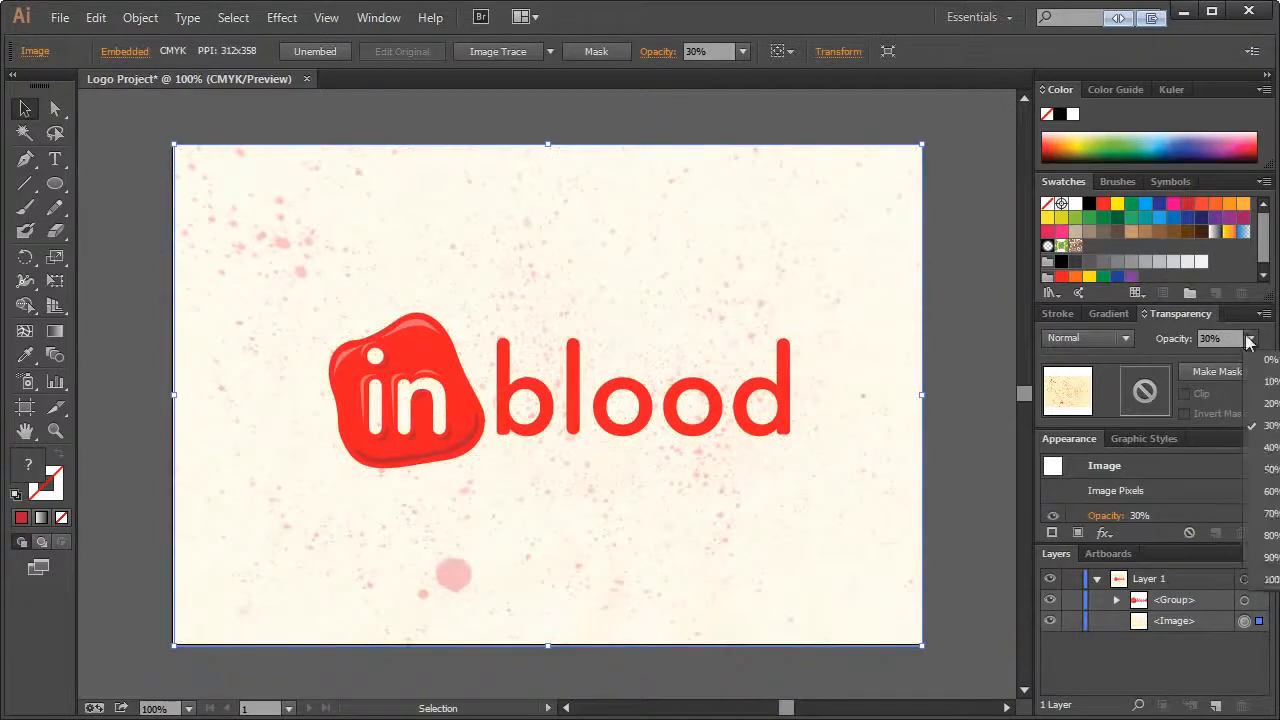
left_click(1252, 450)
left_click(989, 293)
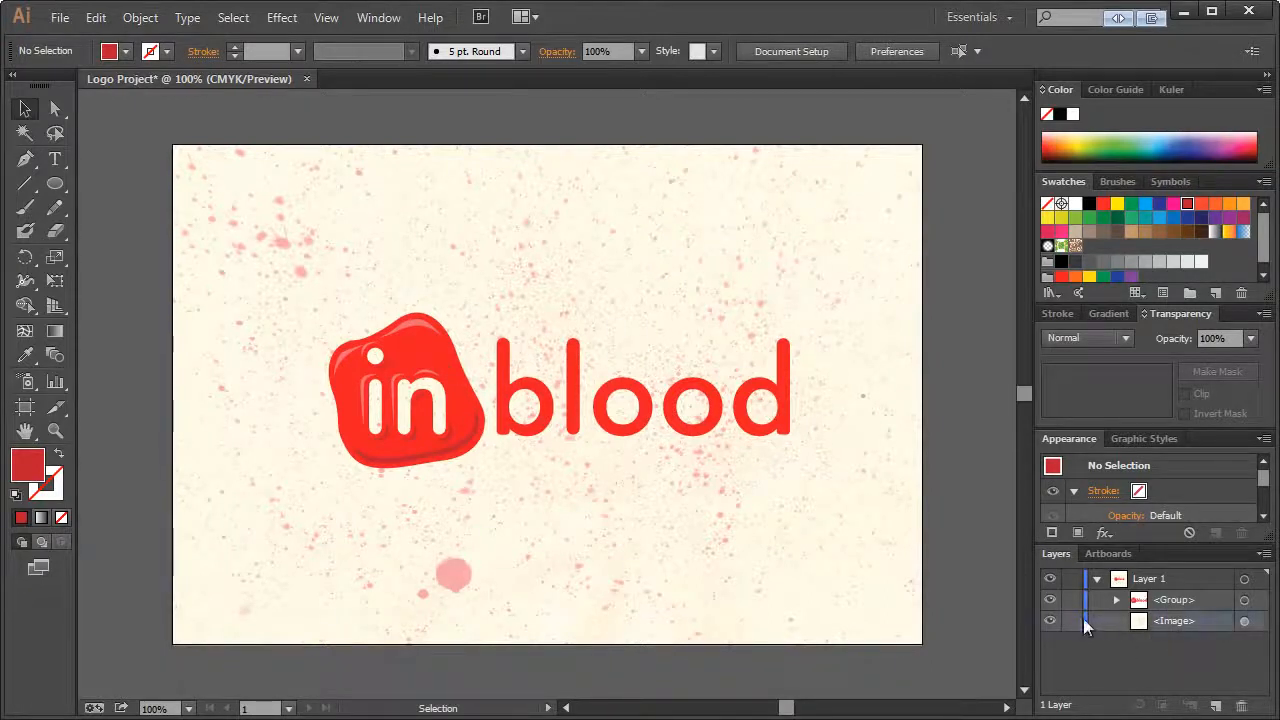
Lock the background image, then scale the logo group down and move it into the artboard's upper-left area
left_click_drag(297, 285, 836, 505)
left_click_drag(598, 428, 543, 363)
left_click_drag(740, 401, 594, 391)
left_click(554, 394)
left_click_drag(232, 224, 663, 411)
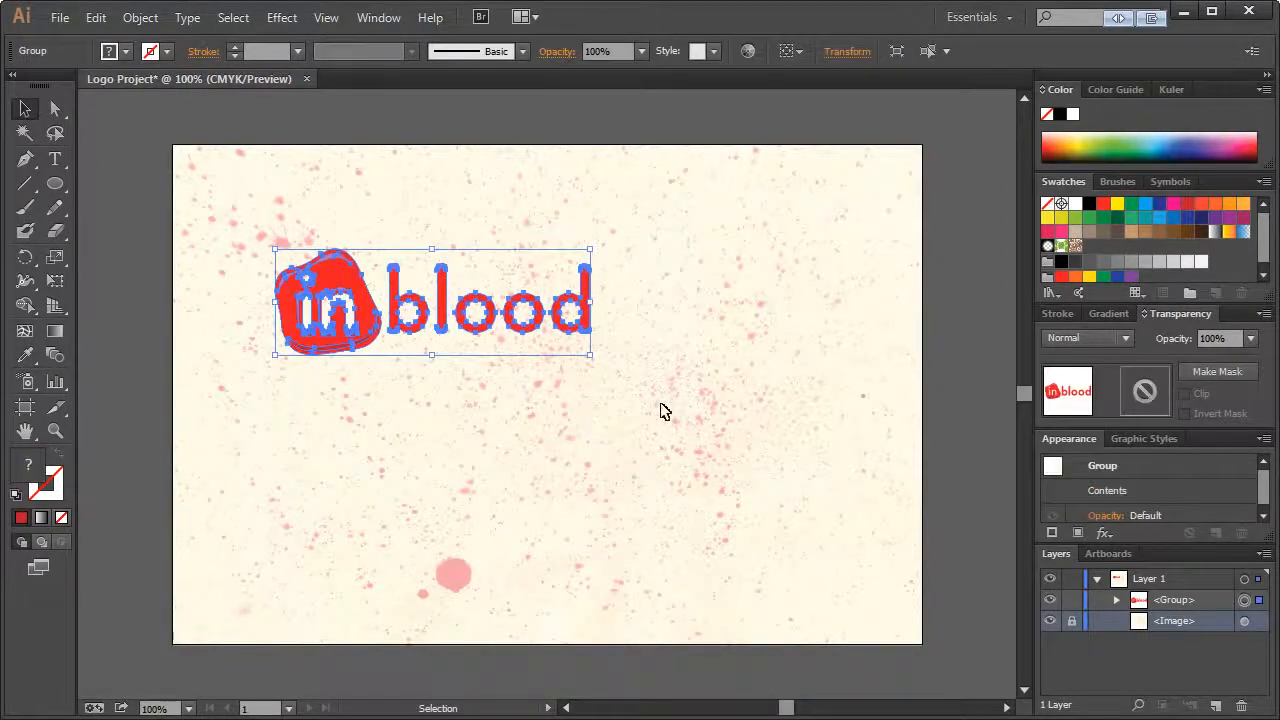
Duplicate the logo, place the copy beside the original, and scale both down to fit side by side
key("ctrl+c")
key("ctrl+f")
left_click_drag(326, 282, 675, 282)
left_click_drag(222, 187, 918, 333)
left_click_drag(880, 354, 832, 358)
left_click(816, 415)
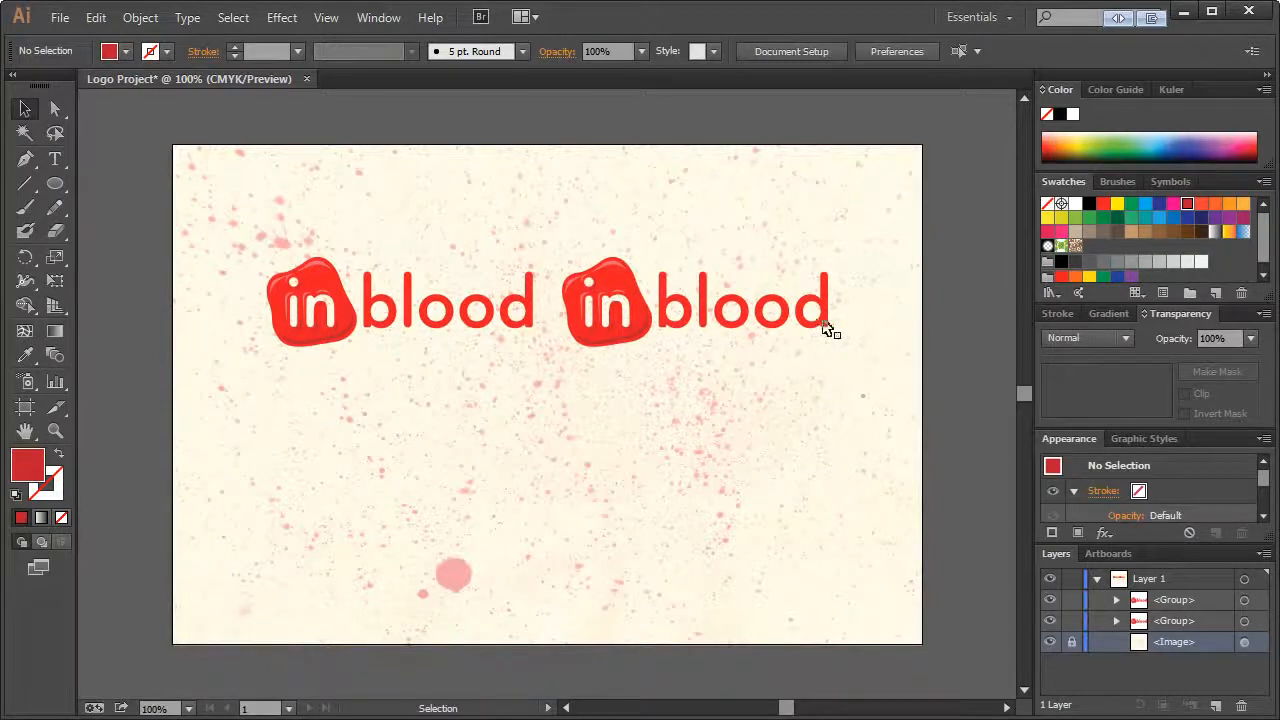
Make a third copy of the logo, place it below the other two, and enlarge it
left_click_drag(574, 247, 823, 371)
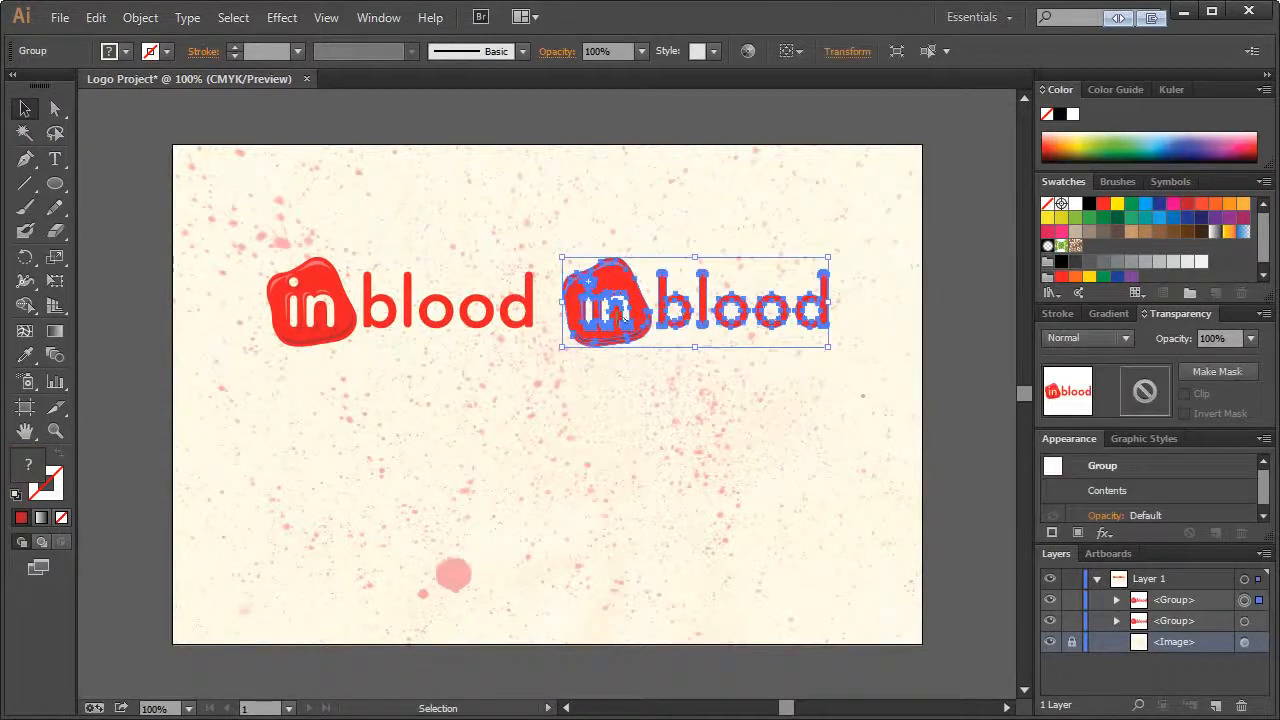
left_click_drag(615, 318, 412, 428)
left_click_drag(646, 482, 824, 553)
left_click_drag(488, 438, 433, 416)
Recolour the upper-left logo copy flat black and the upper-right copy flat red
left_click_drag(253, 204, 532, 341)
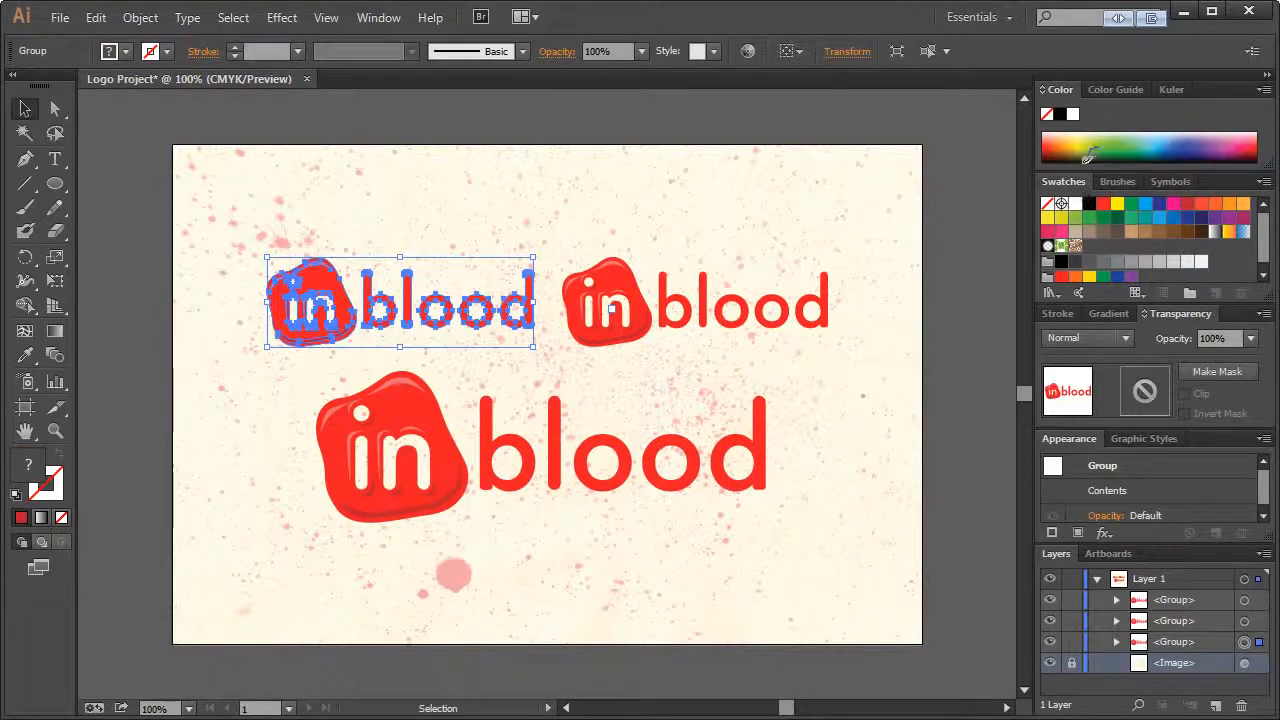
left_click(1089, 159)
left_click(577, 225)
left_click_drag(566, 230, 848, 352)
left_click(1103, 203)
left_click(743, 183)
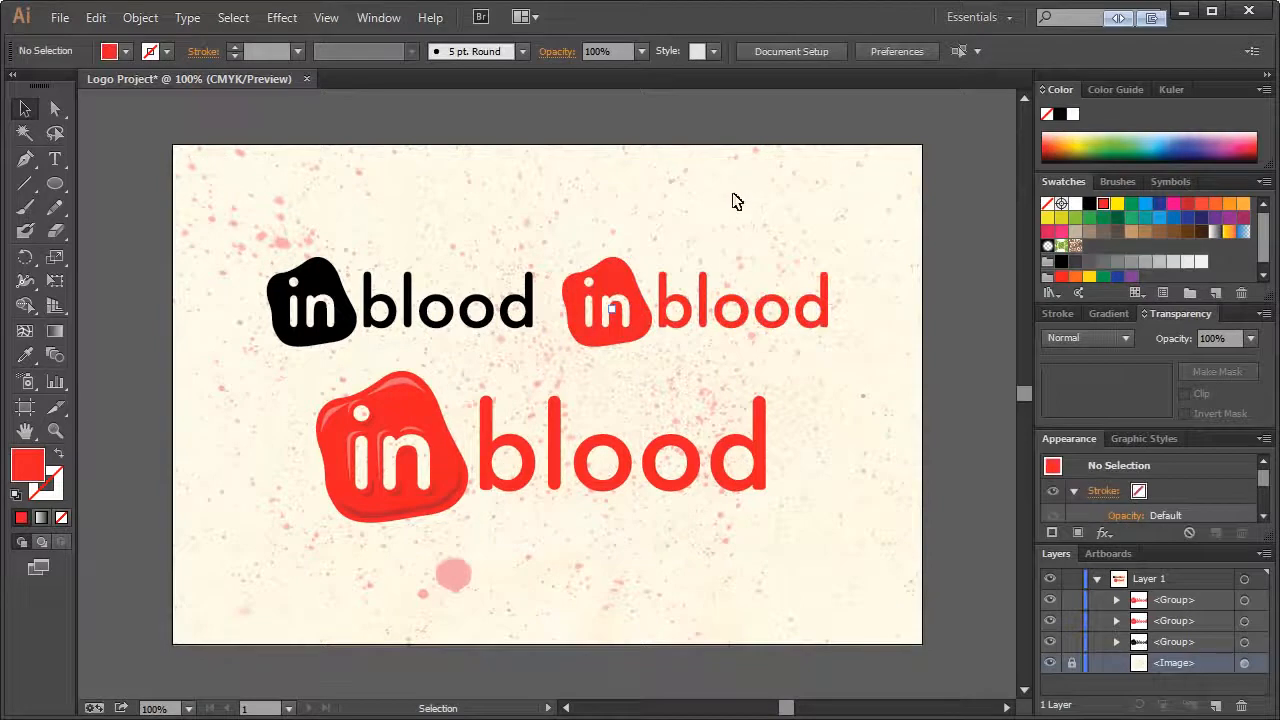
Move the black and red logos below the large glossy one, shrink them slightly, and raise the large logo
left_click_drag(262, 210, 917, 366)
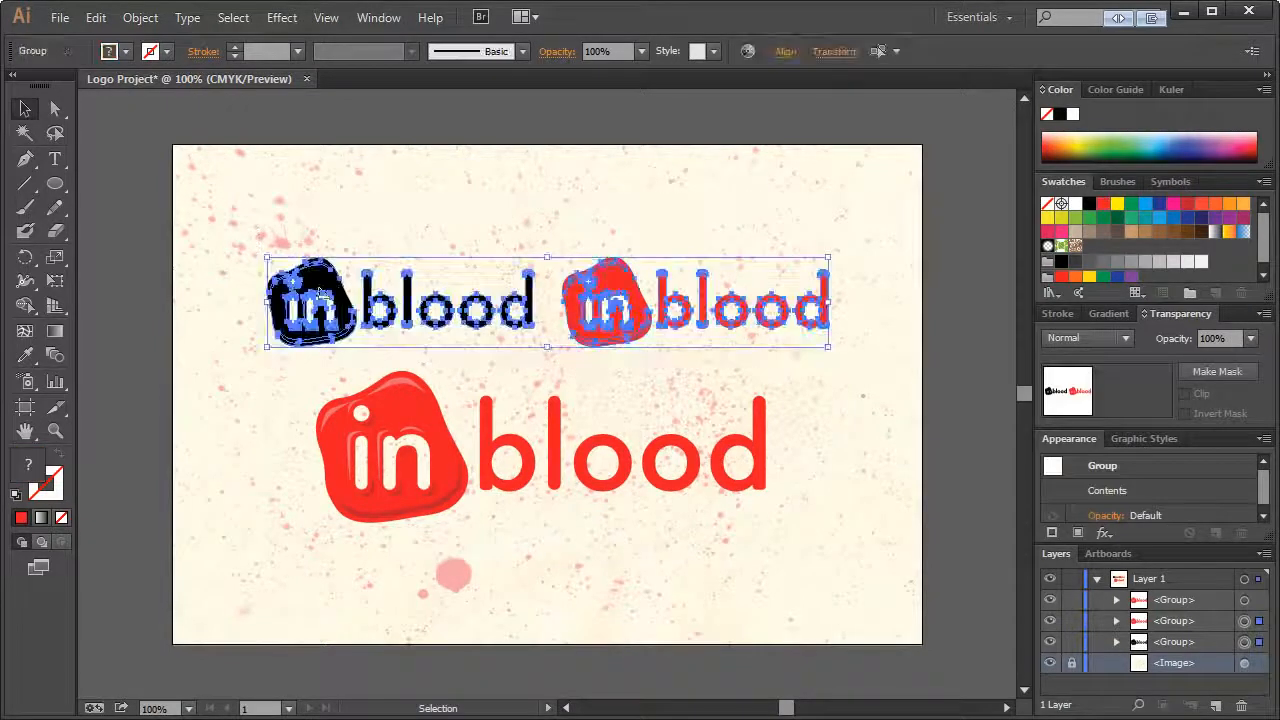
left_click_drag(330, 288, 330, 558)
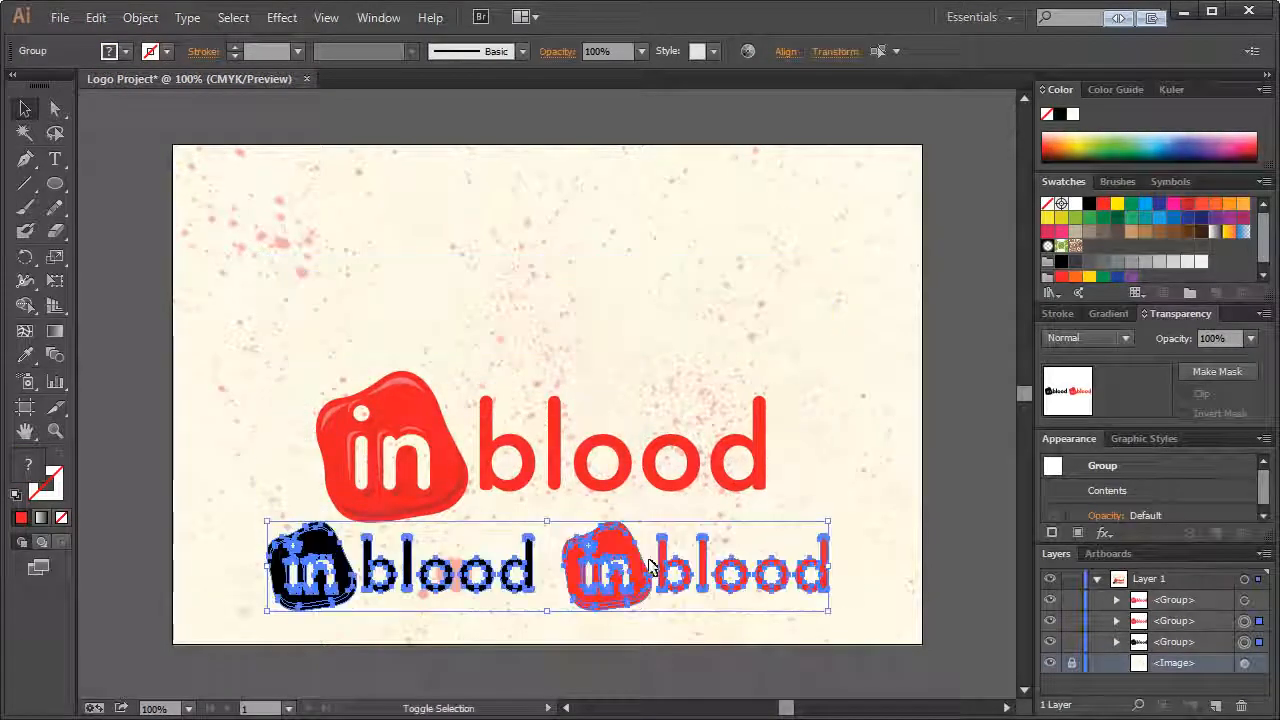
left_click(800, 612)
left_click_drag(286, 343, 627, 380)
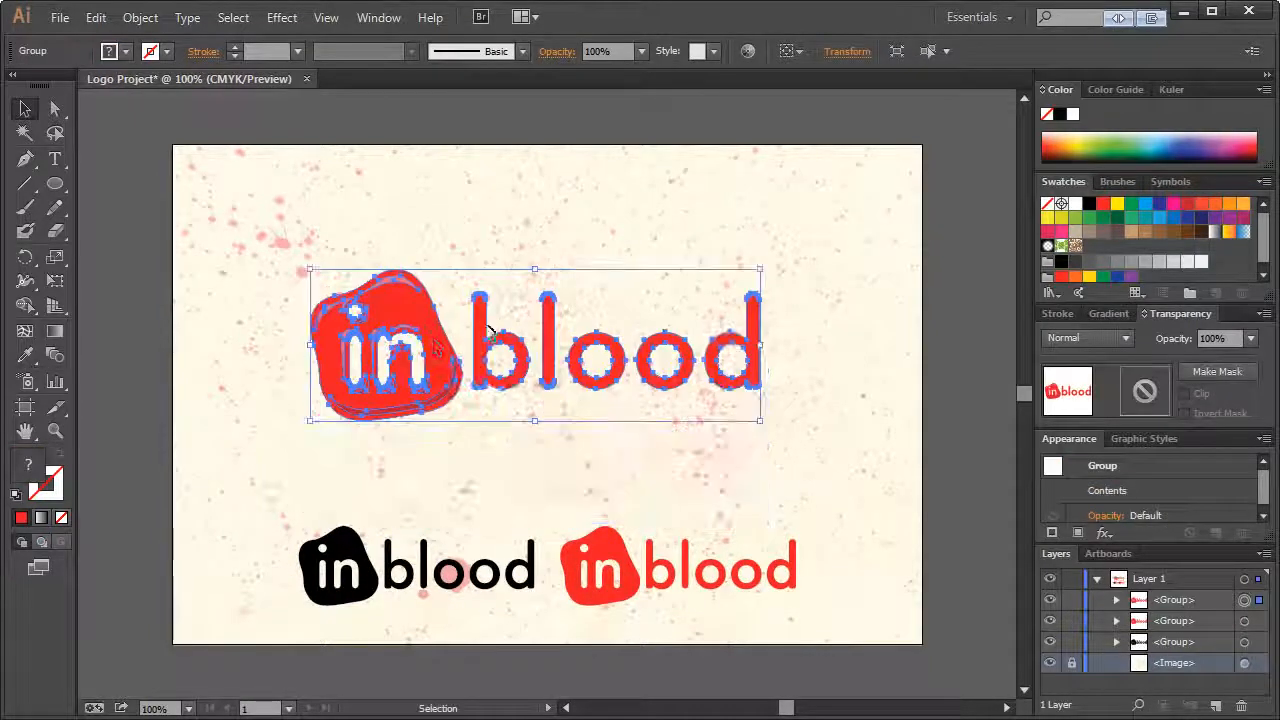
left_click(310, 405)
Raise the two small logos a little and widen the gap between the black and red versions
left_click_drag(292, 470, 805, 600)
left_click_drag(620, 572, 624, 524)
left_click_drag(567, 461, 775, 551)
left_click_drag(629, 508, 655, 508)
key("ctrl+shift+a")
left_click_drag(338, 500, 328, 500)
left_click(399, 473)
Move the large glossy logo slightly up and sideways so it sits centred above the two small logos
left_click_drag(265, 272, 793, 422)
left_click_drag(404, 325, 429, 310)
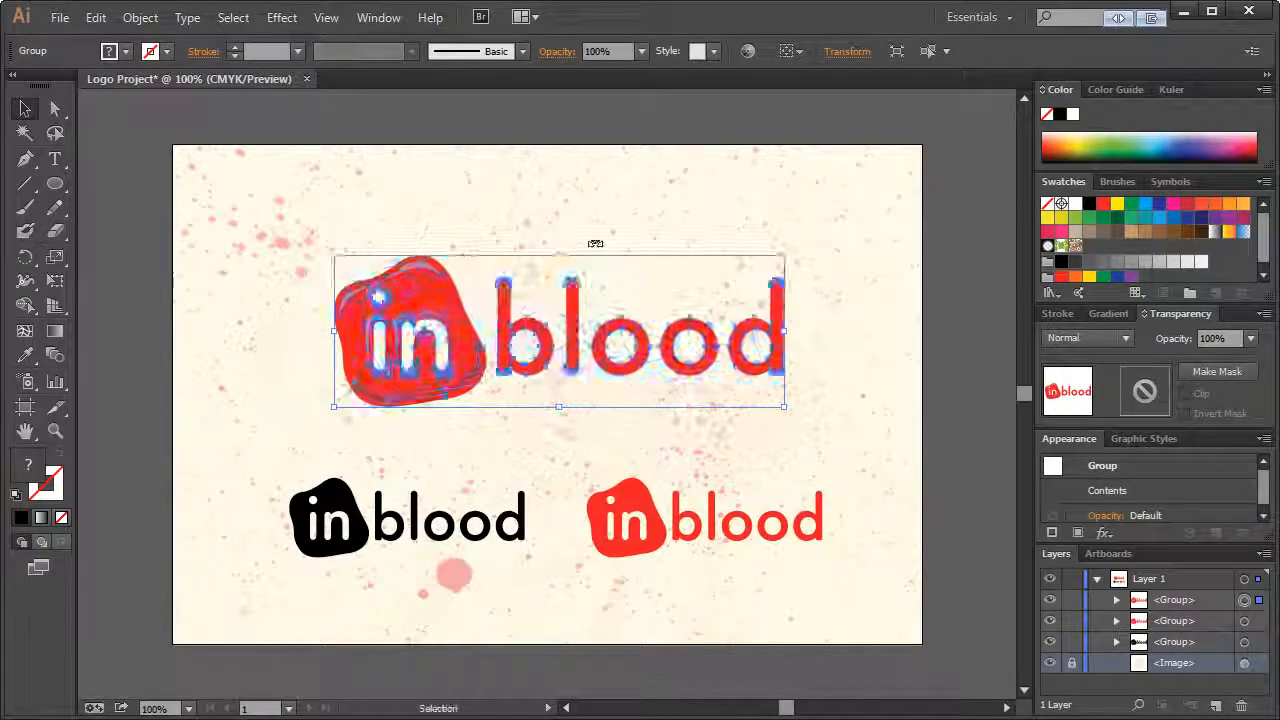
left_click(600, 280)
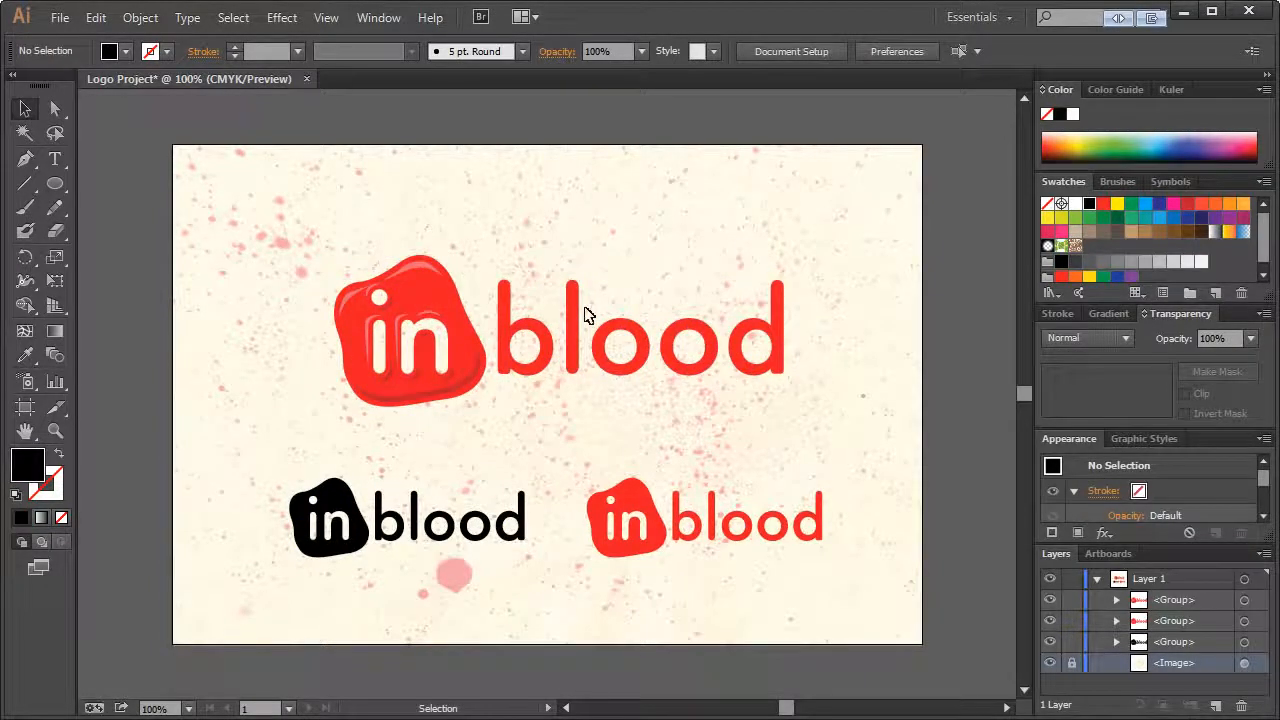